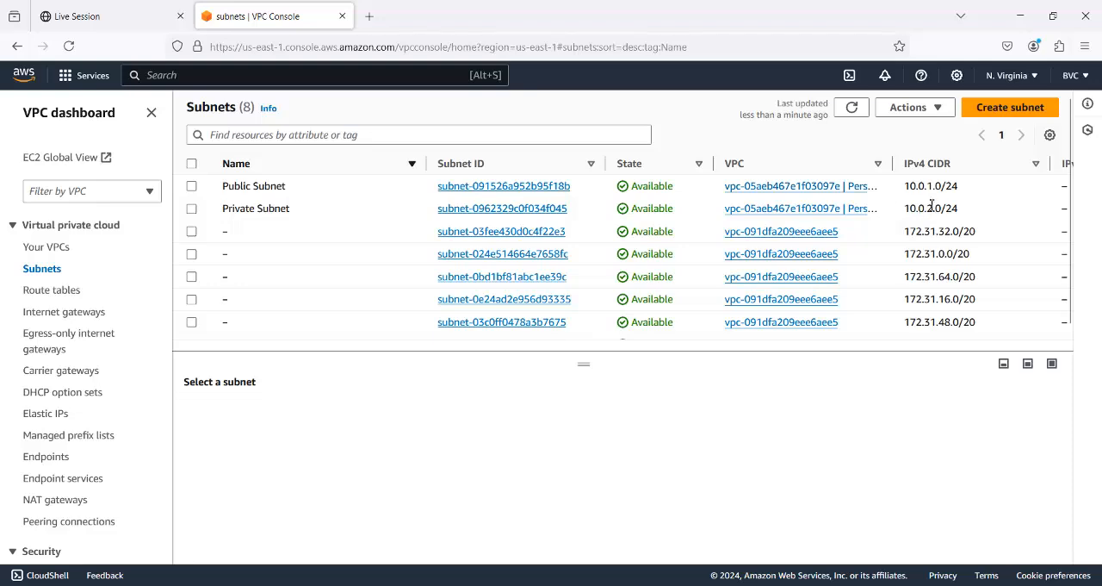
- Look over the AWS Weekend network diagram in Paint and return to the VPC console in Firefox
left_click(1021, 15)
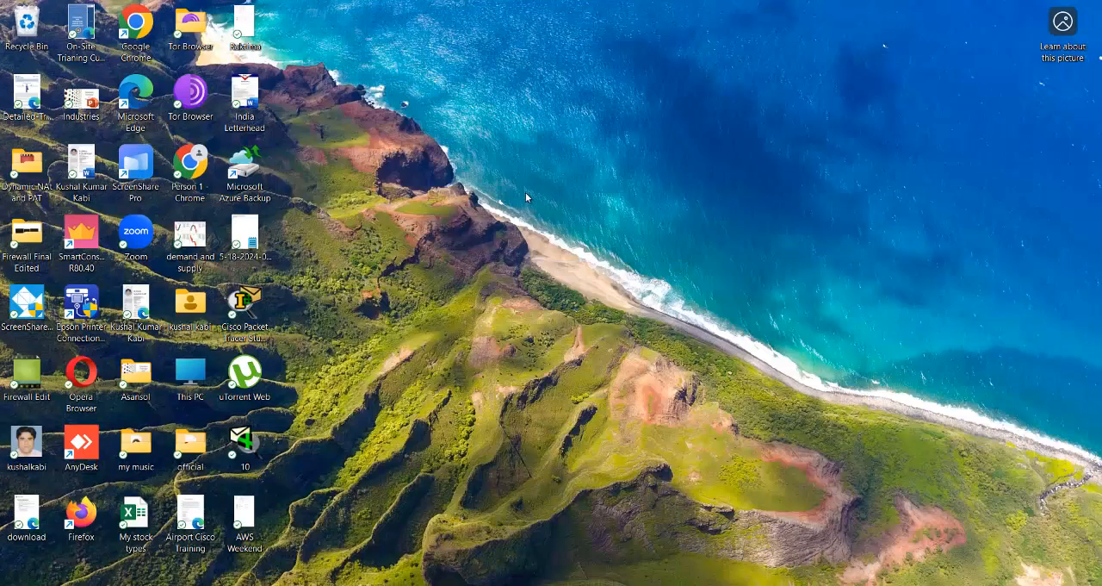
left_click(778, 584)
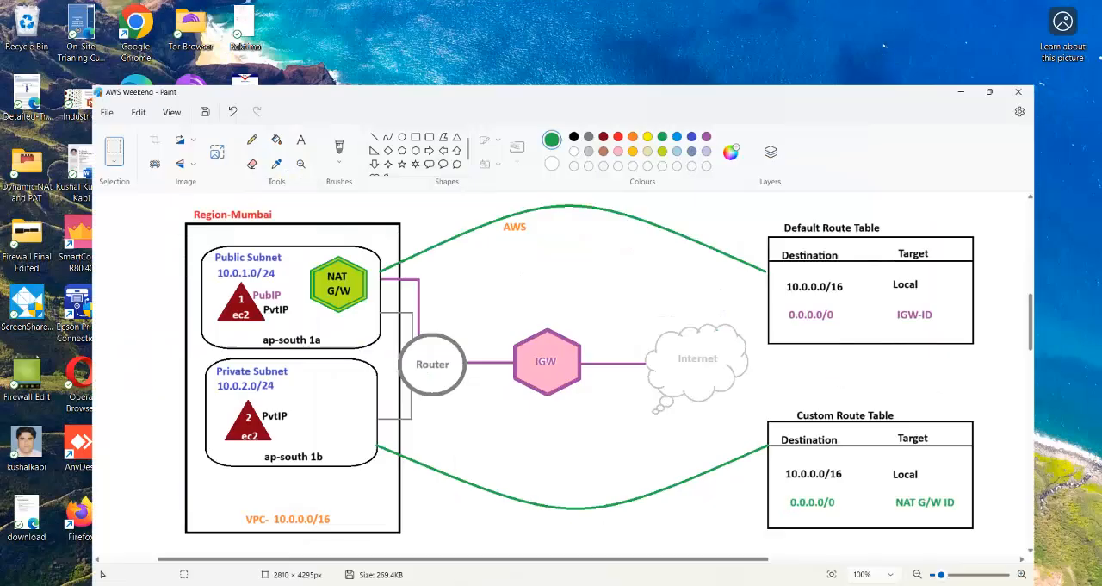
mouse_move(589, 583)
left_click(534, 485)
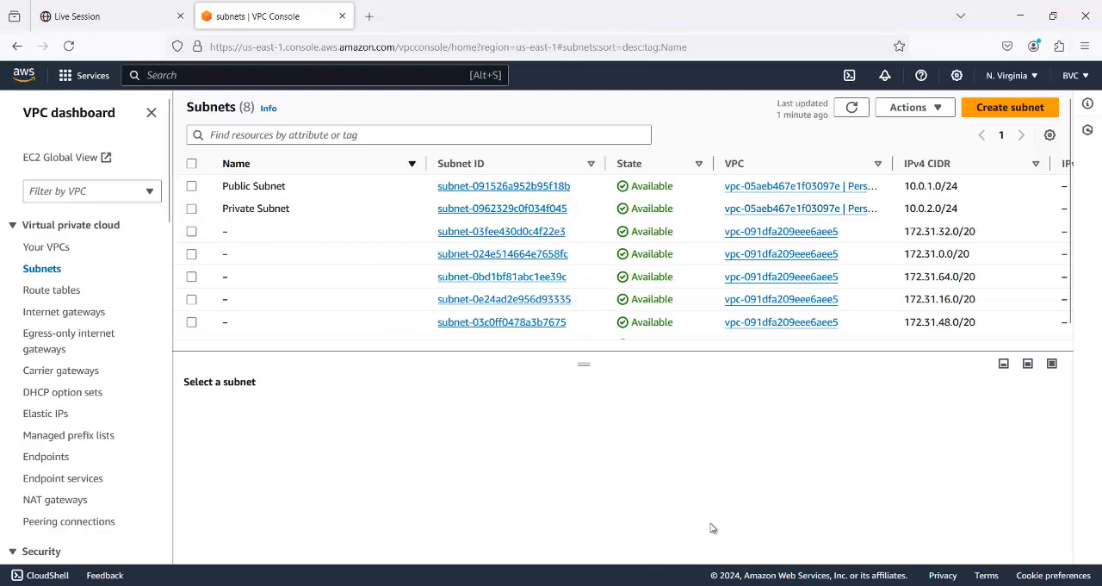
- Open the list of VPC route tables and compare it with the route tables in the Paint diagram
left_click(51, 289)
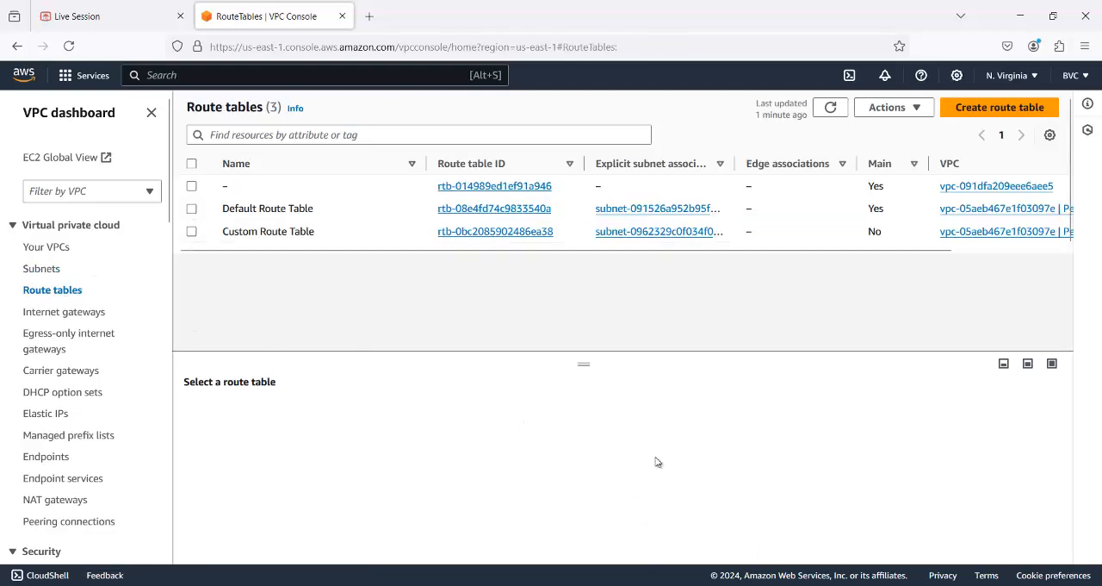
left_click(780, 534)
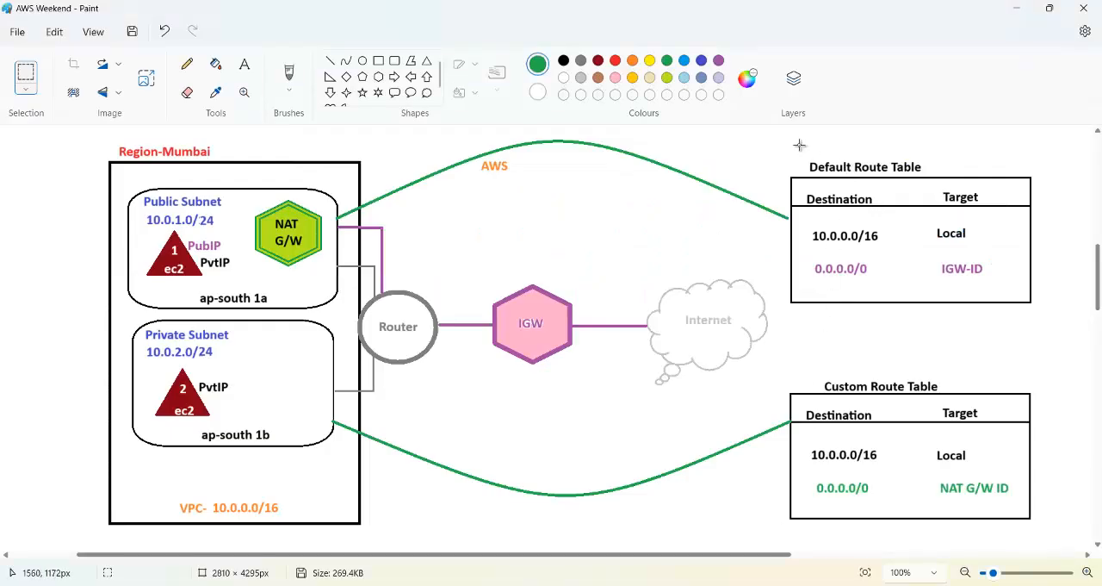
left_click(1016, 7)
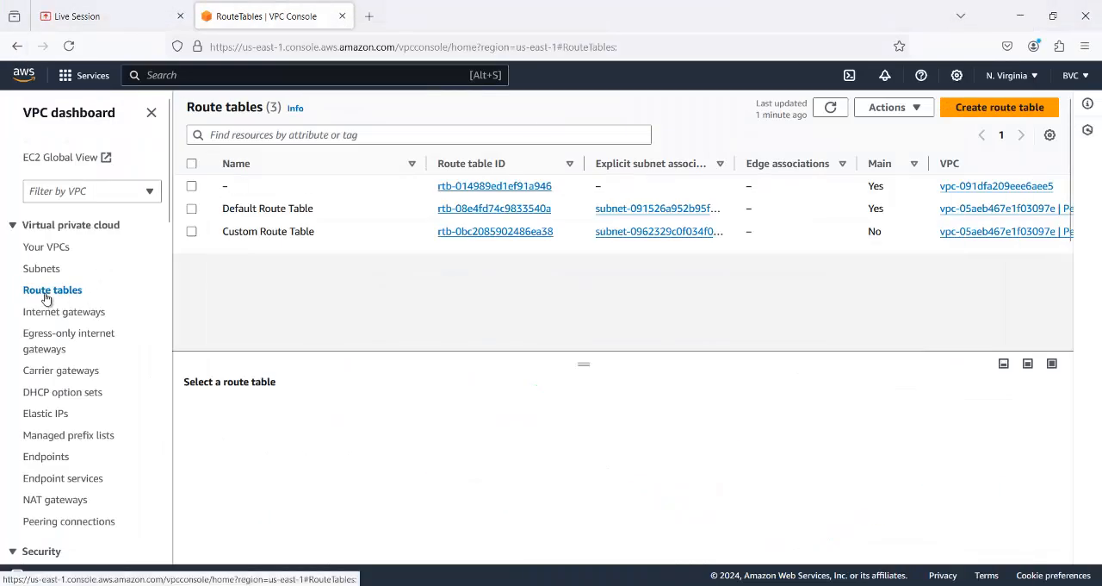
- Examine the Default Route Table's subnet associations and routes, and compare them with the Paint diagram
left_click(192, 210)
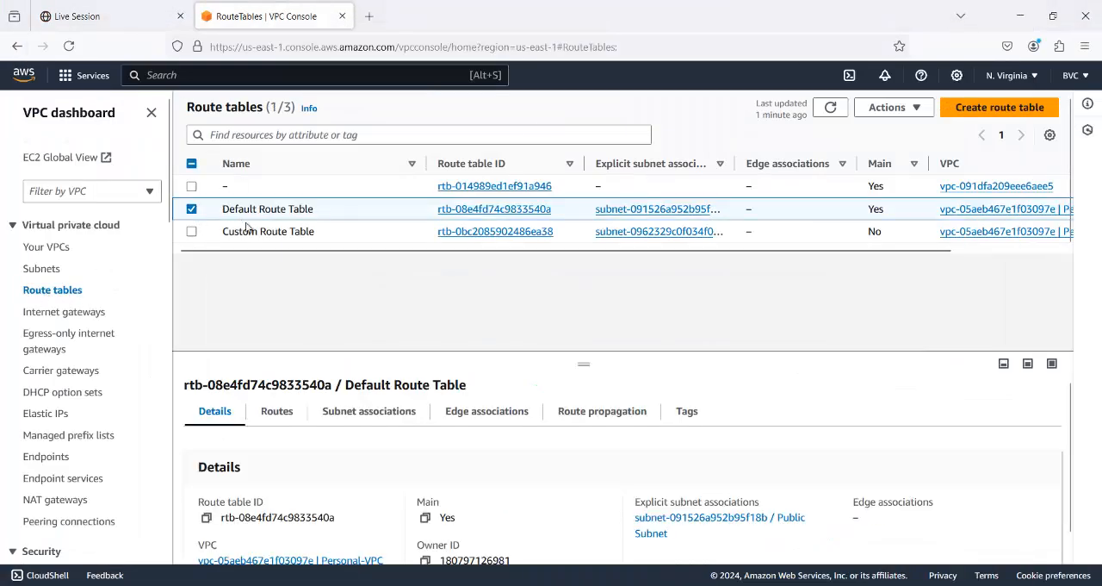
left_click(370, 414)
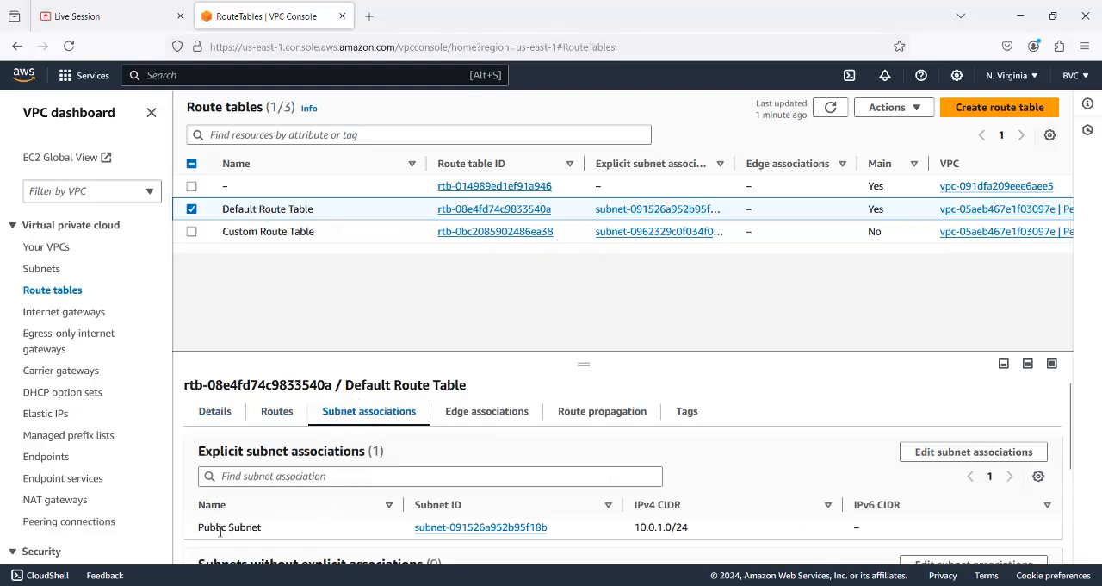
left_click_drag(198, 532, 257, 534)
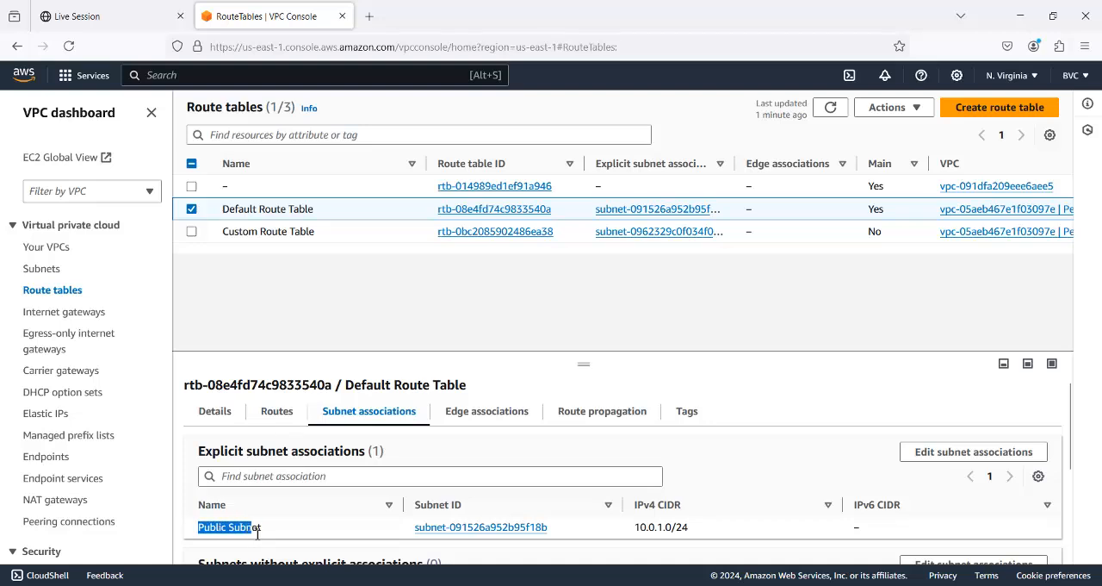
left_click(276, 412)
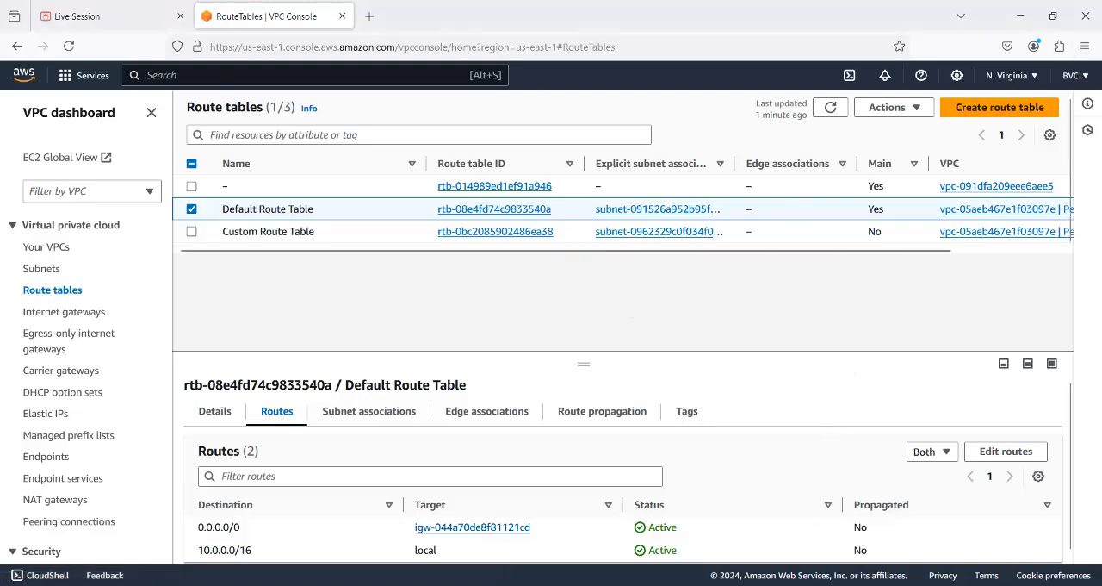
key("alt+Tab")
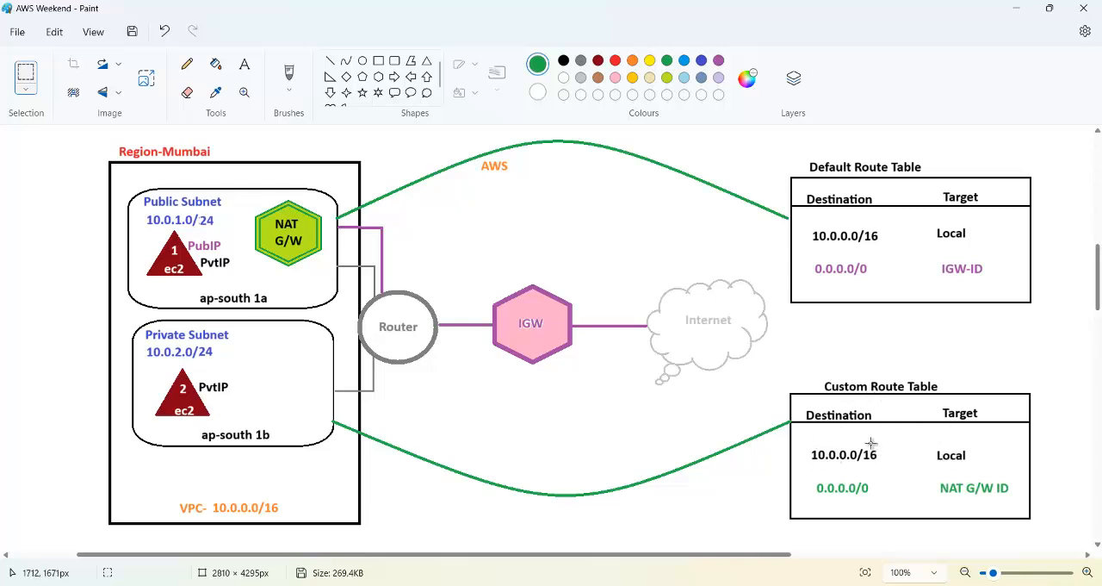
left_click(1016, 8)
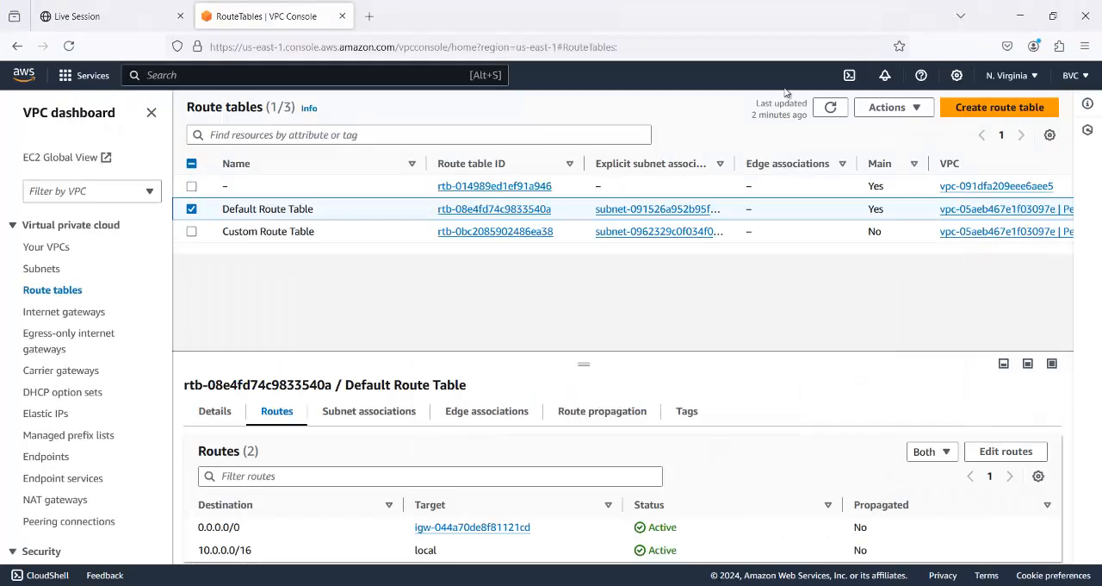
- Examine the subnet associations and routes of the Custom Route Table alone, plus the list of internet gateways
left_click(192, 210)
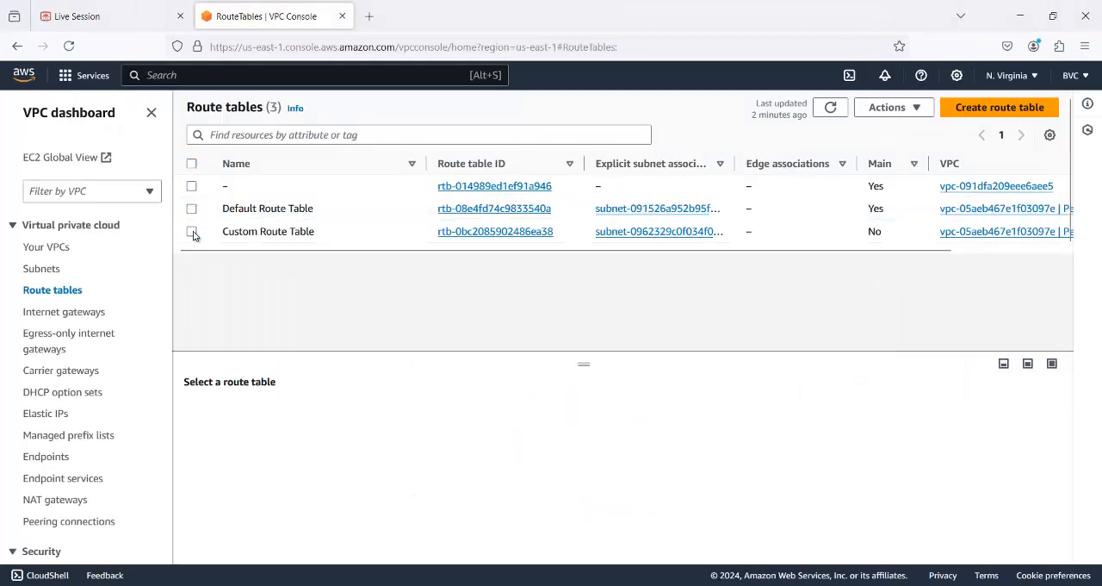
left_click(222, 234)
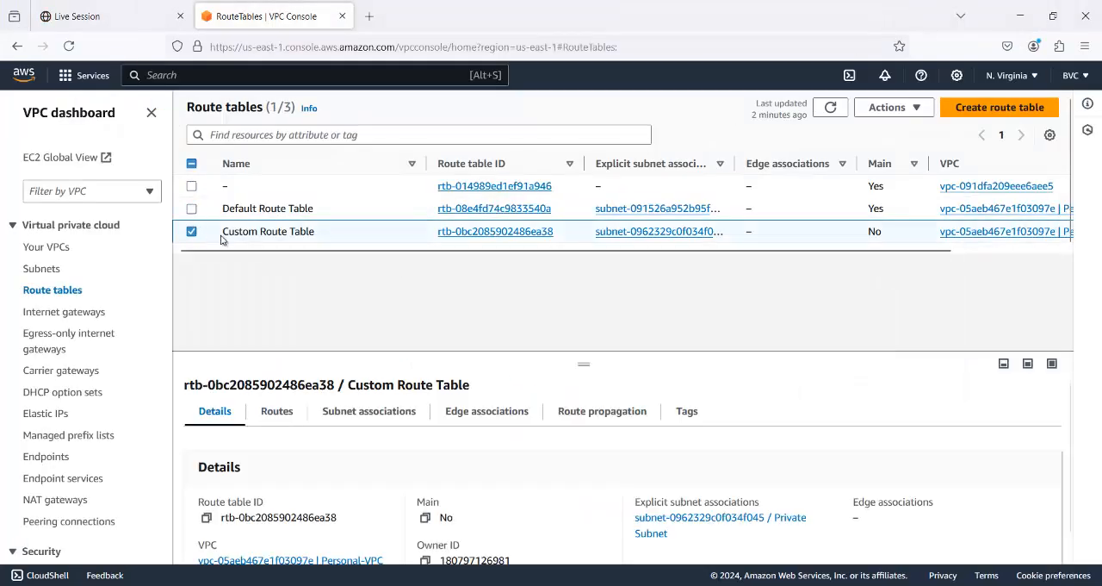
left_click(372, 413)
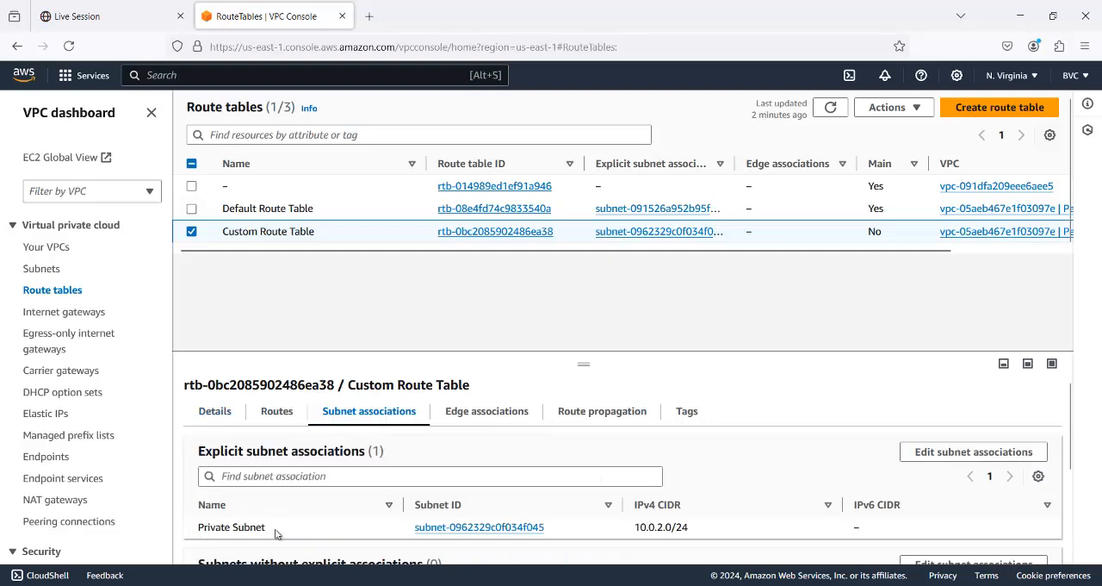
left_click(275, 417)
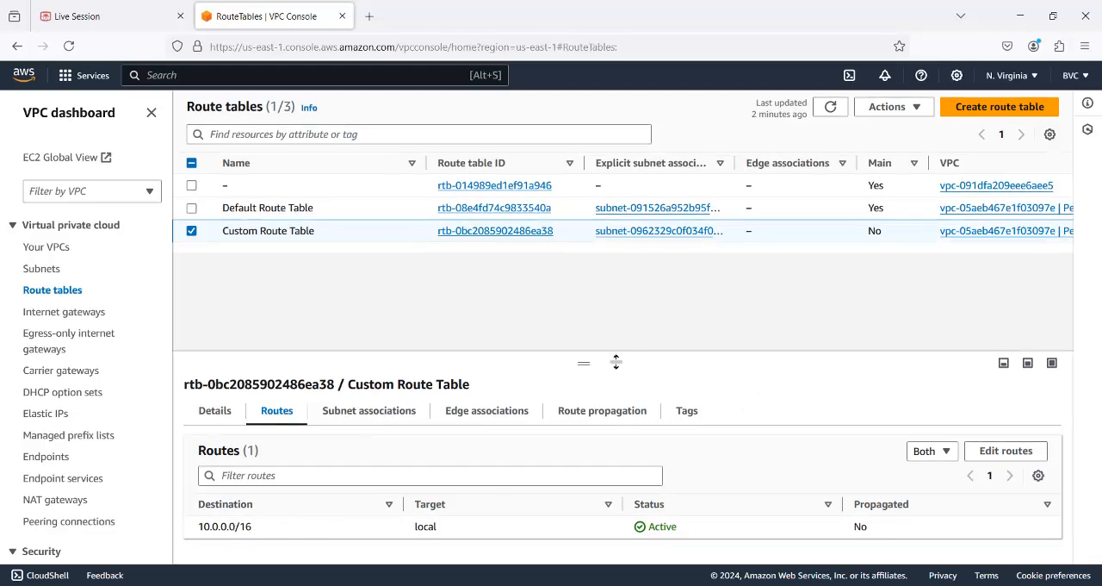
left_click_drag(588, 364, 583, 280)
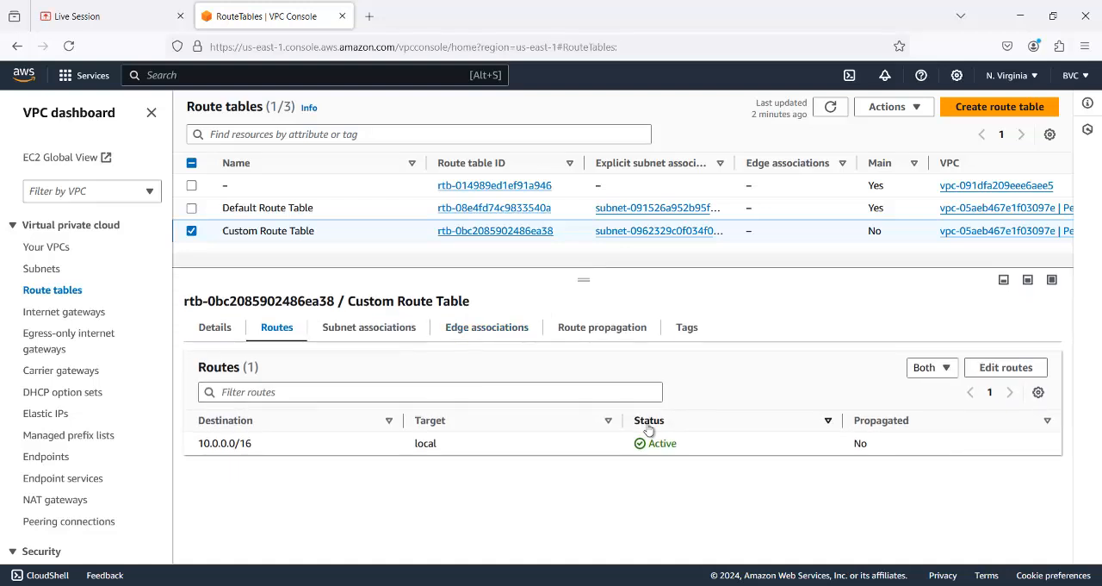
left_click(94, 315)
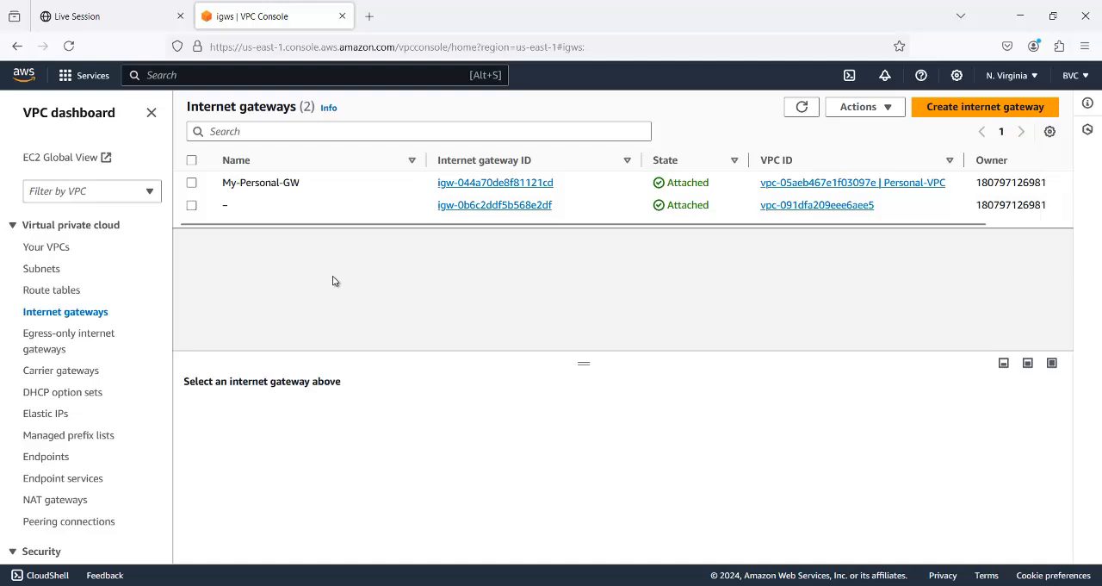
- Open the EC2 service in a new browser tab and show its list of instances
right_click(26, 82)
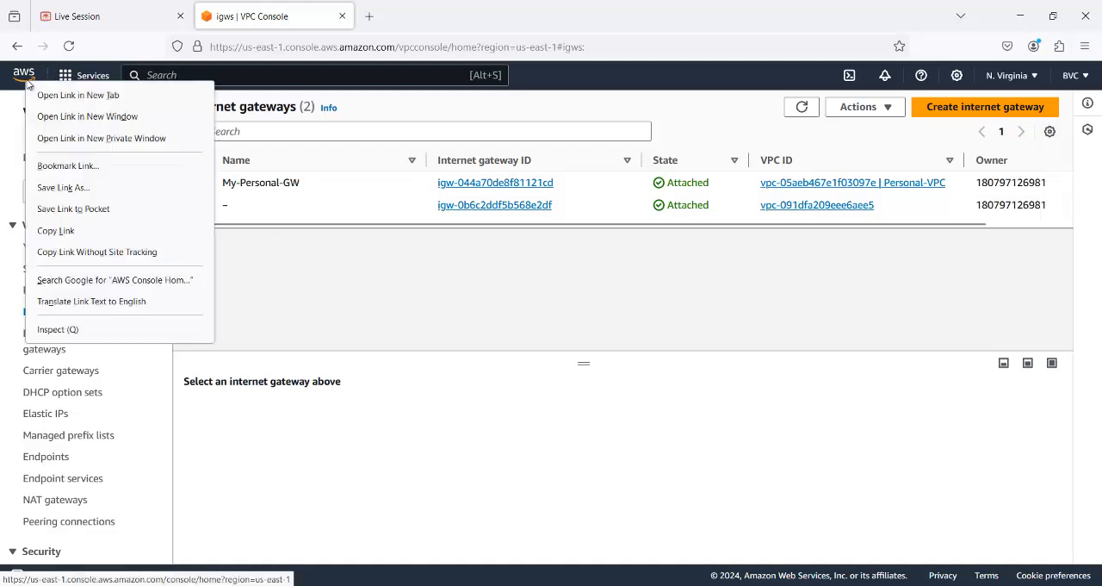
left_click(73, 94)
left_click(425, 16)
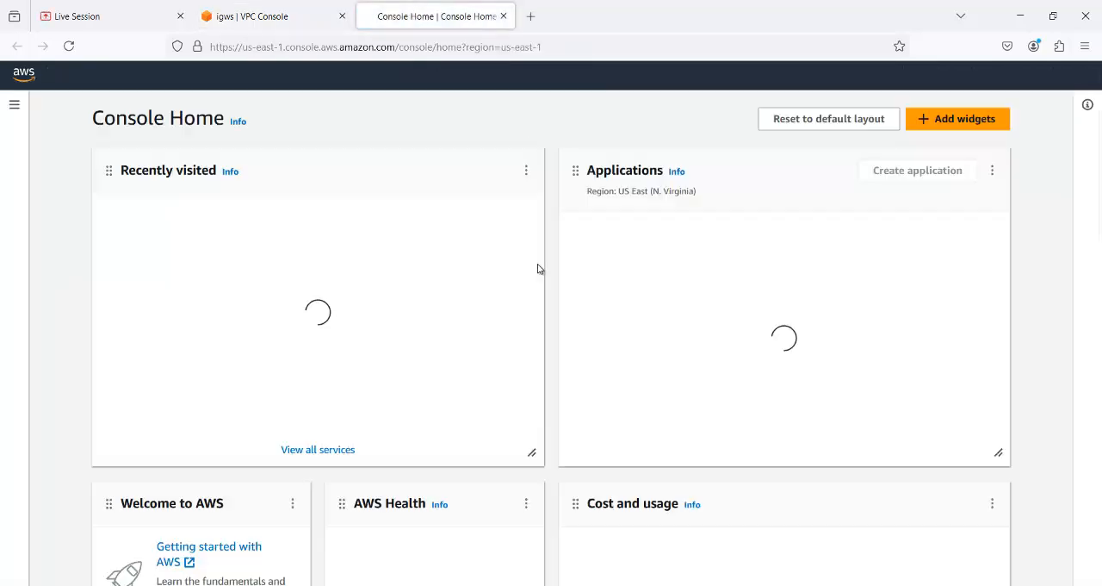
left_click(141, 221)
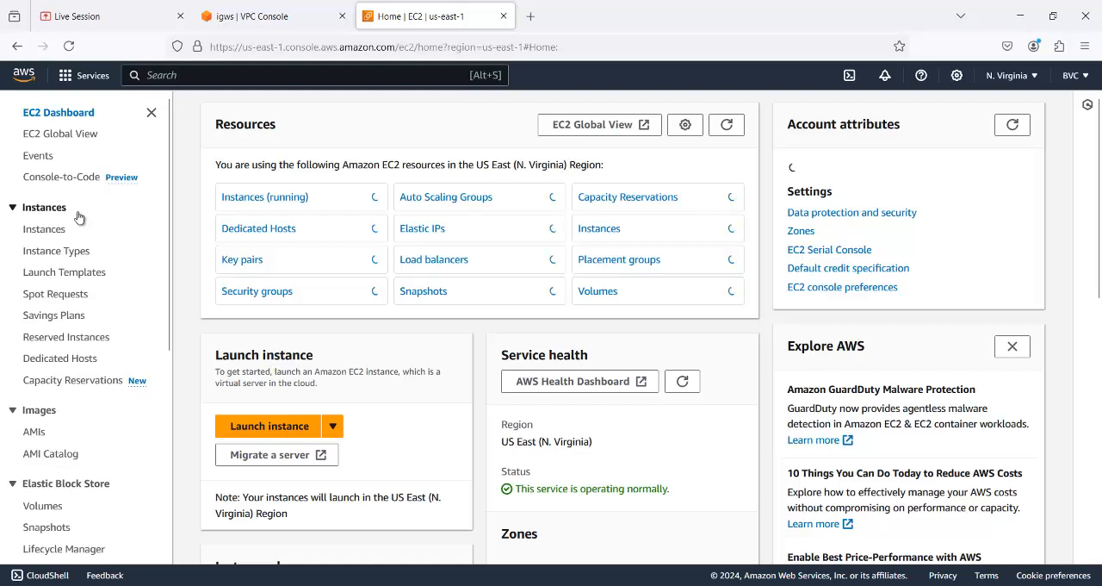
left_click(45, 229)
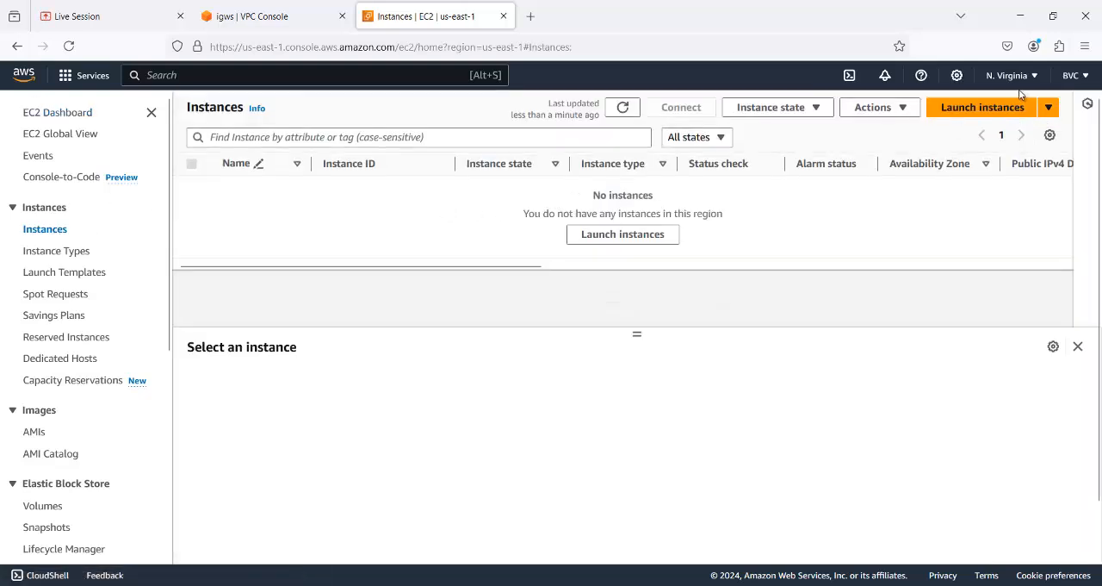
- Start launching a new EC2 instance and name it srv1
left_click(966, 107)
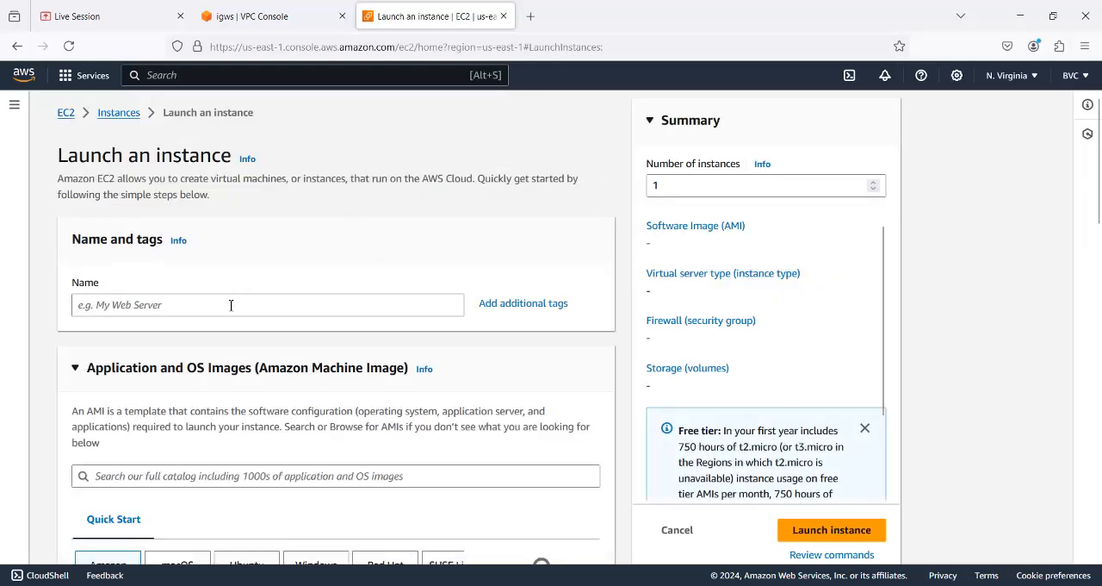
left_click(229, 307)
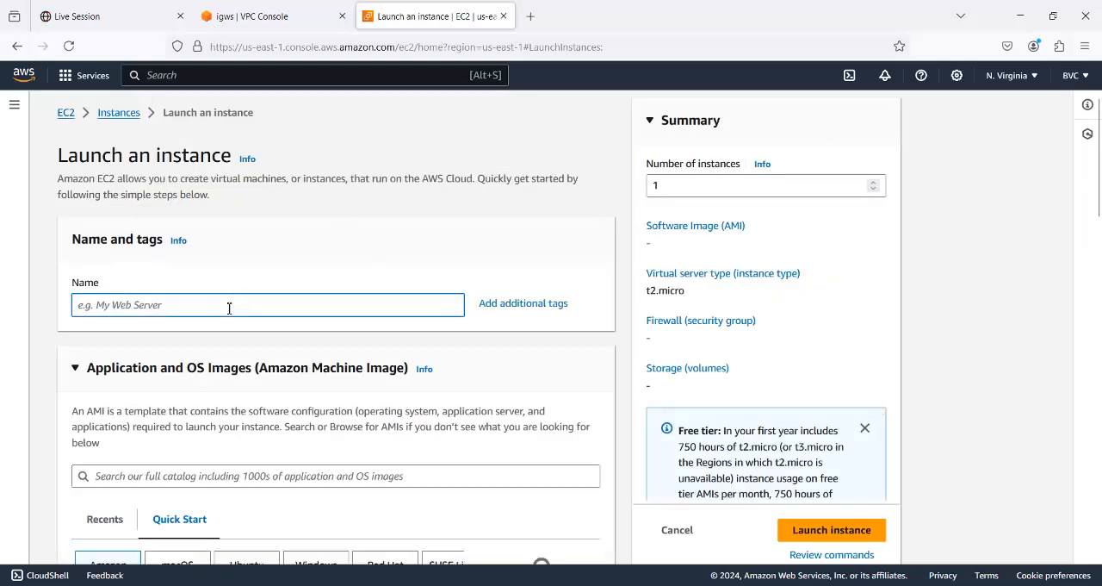
type("srv1")
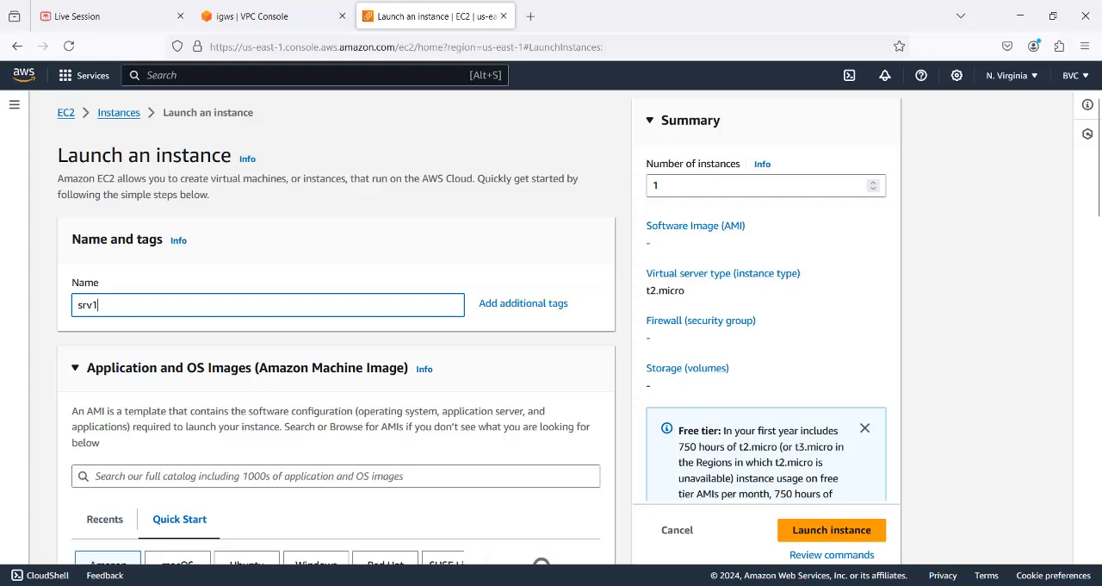
- Browse the full AMI catalog limited to free tier images and select Microsoft Windows Server 2016 Base
scroll(333, 310, "down", 4)
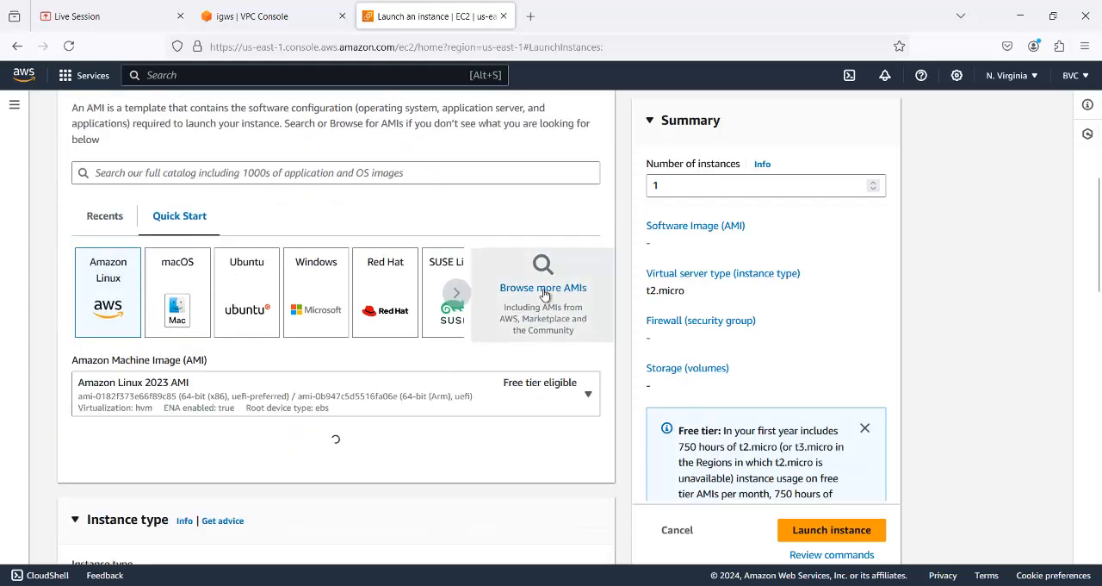
left_click(544, 288)
scroll(105, 309, "down", 2)
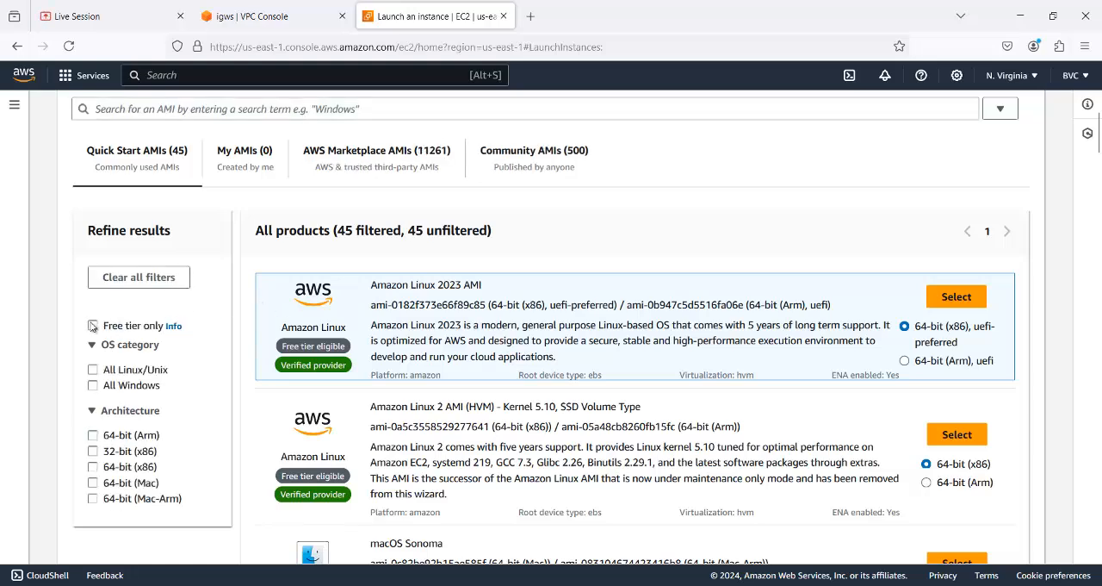
left_click(93, 326)
scroll(448, 392, "down", 5)
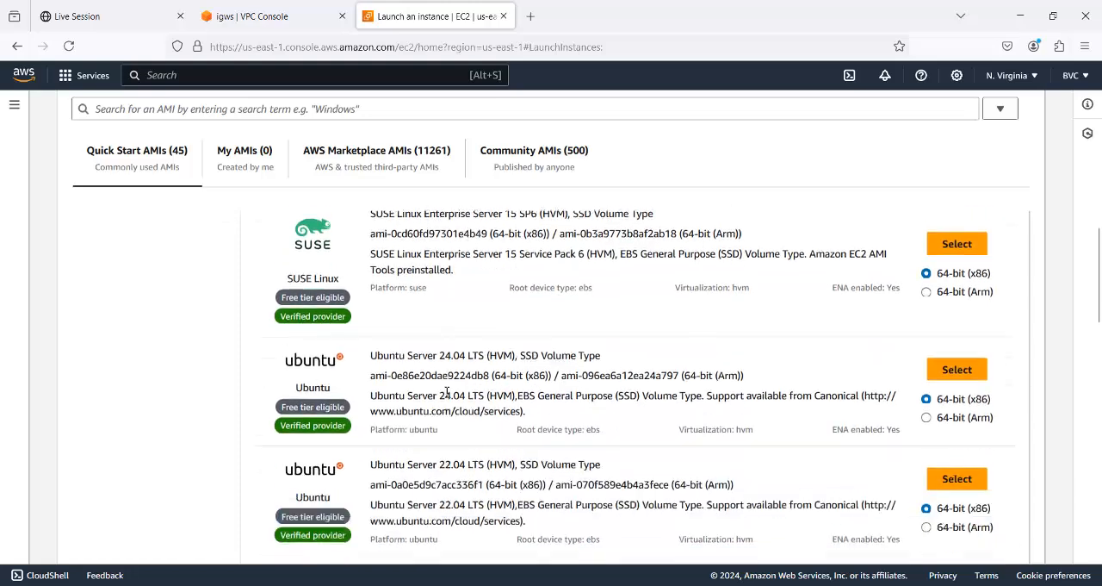
scroll(447, 392, "down", 2)
scroll(445, 396, "down", 6)
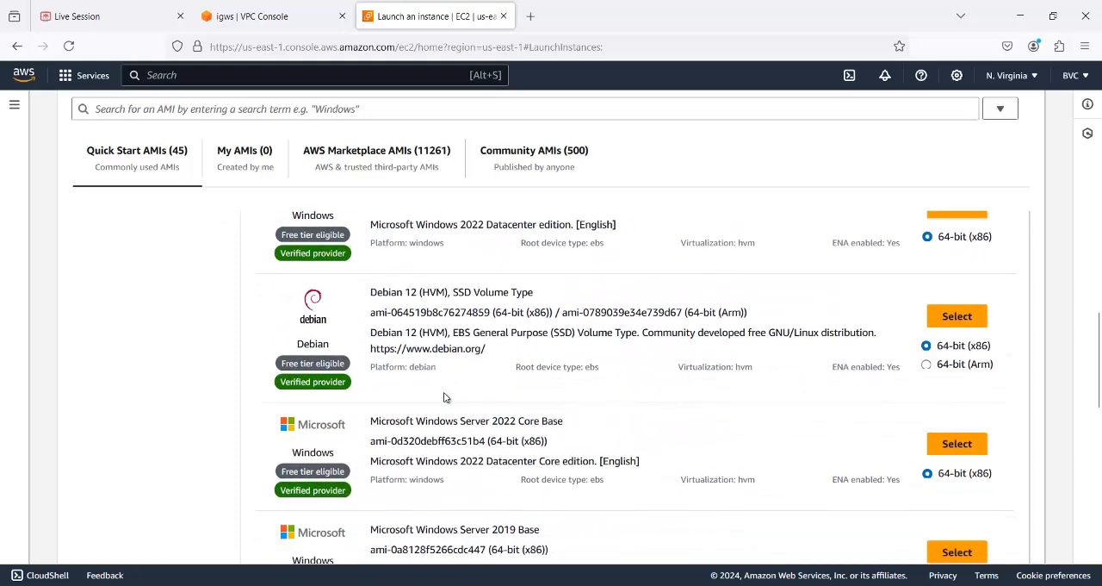
scroll(445, 397, "down", 3)
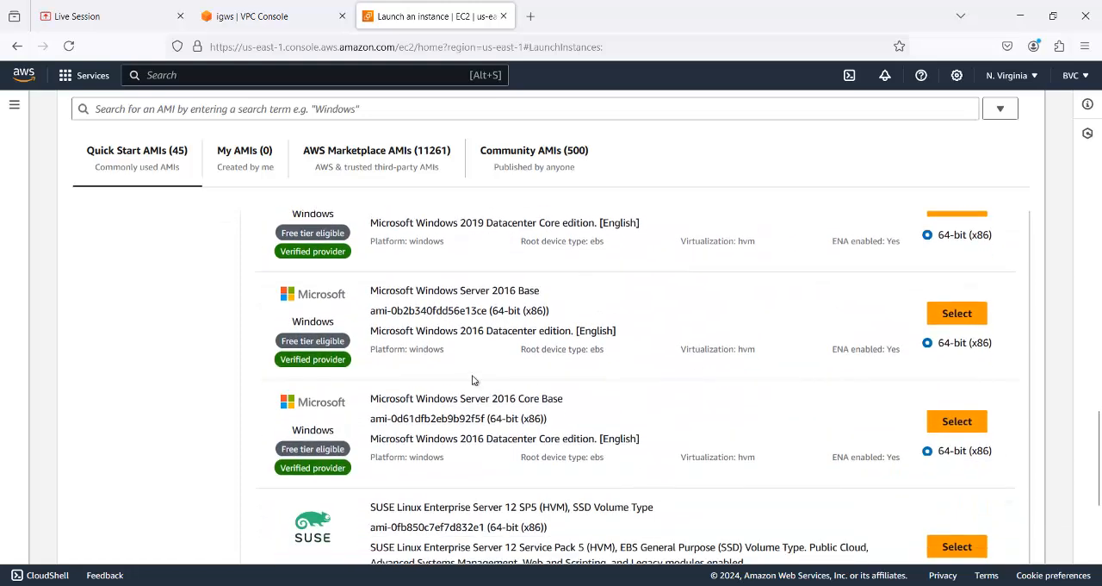
left_click(951, 313)
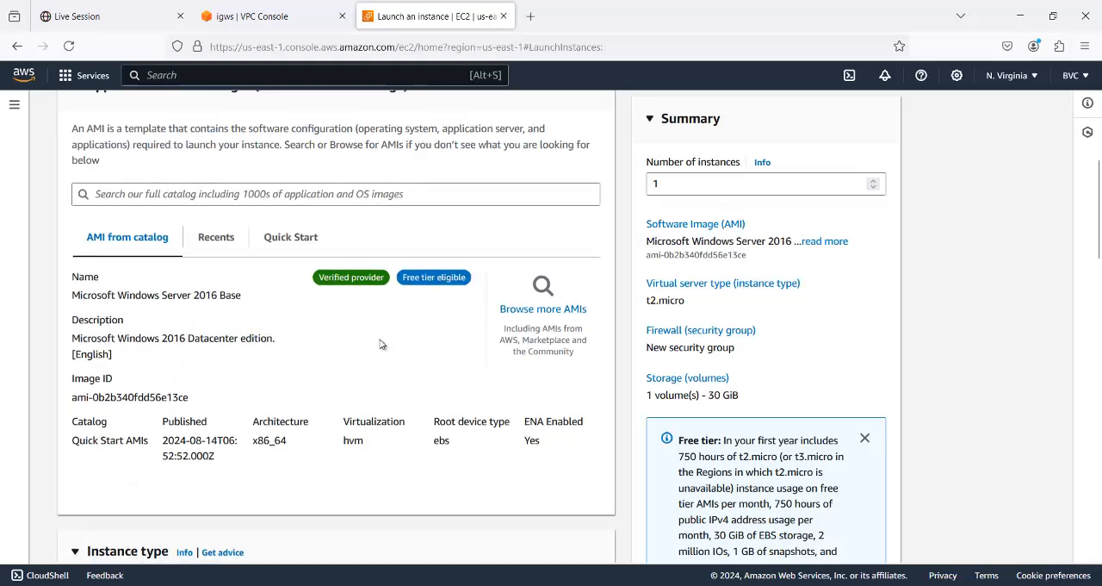
- Choose the existing vpc key pair for the srv1 instance's login
scroll(381, 343, "down", 4)
scroll(382, 343, "down", 2)
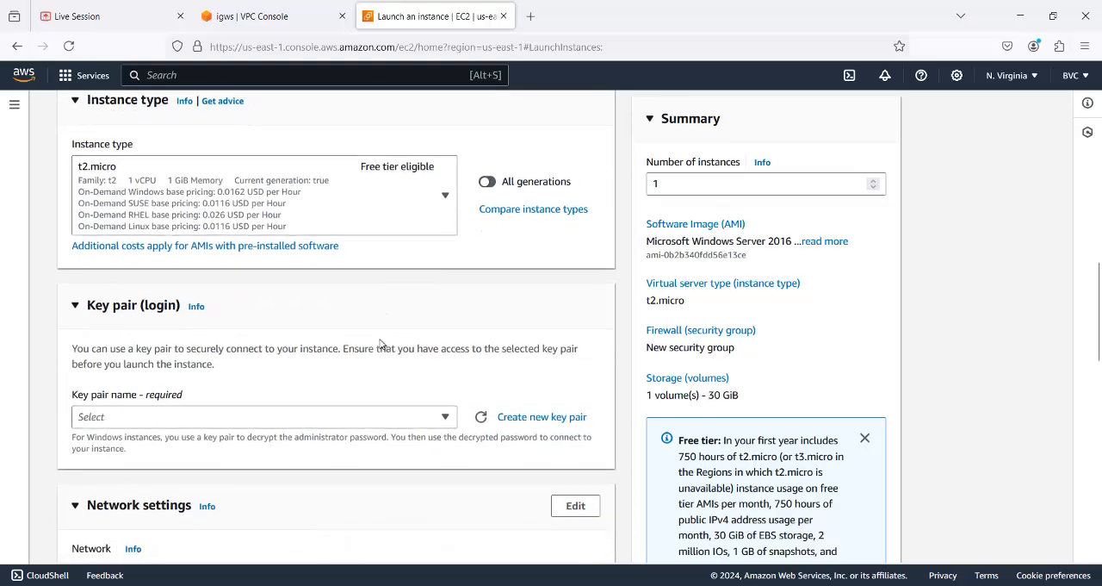
scroll(382, 343, "down", 2)
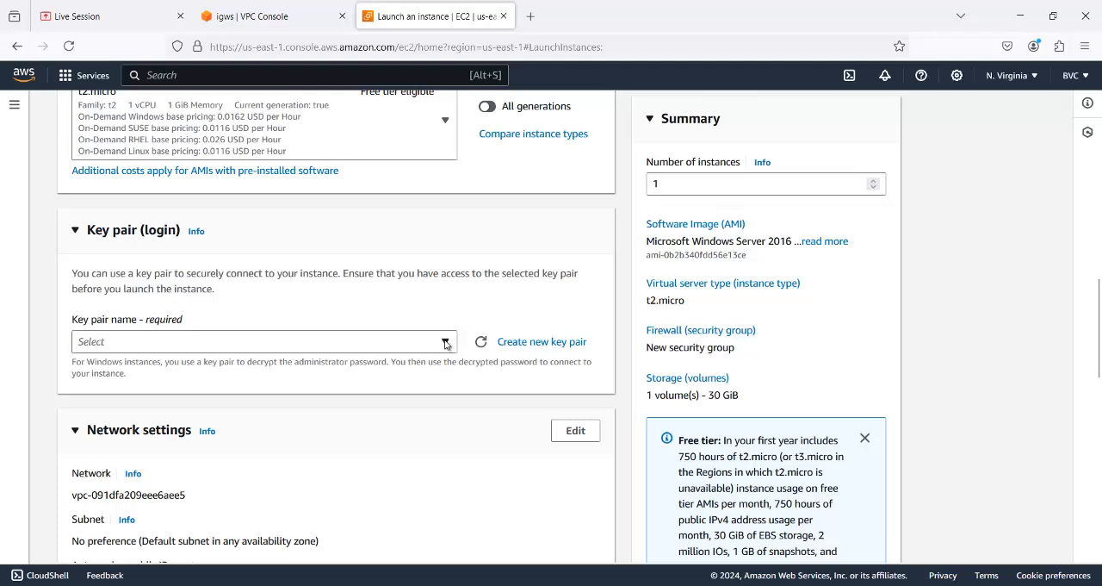
left_click(445, 343)
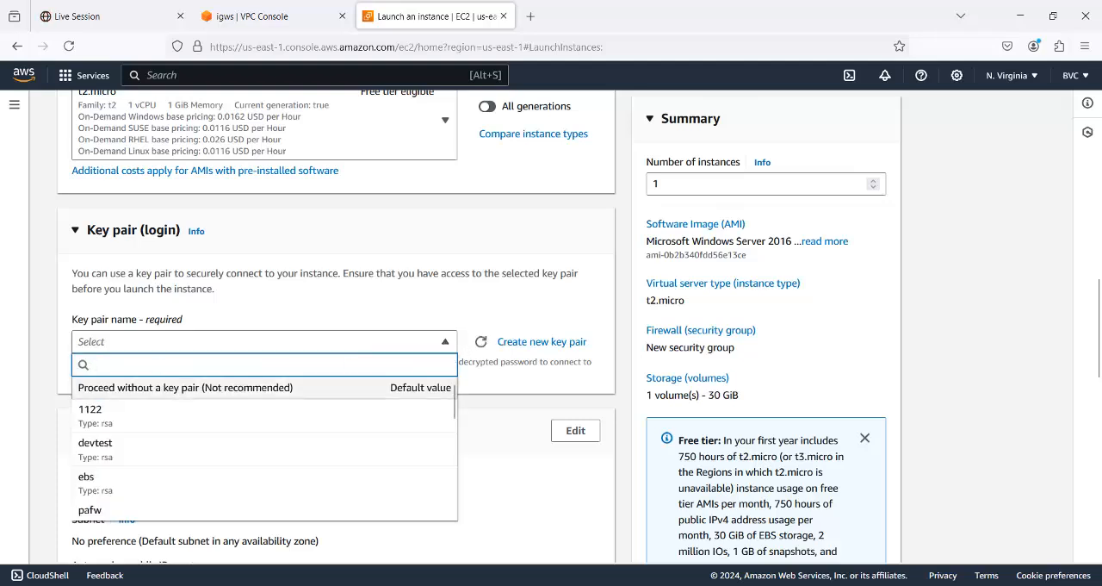
type("vp")
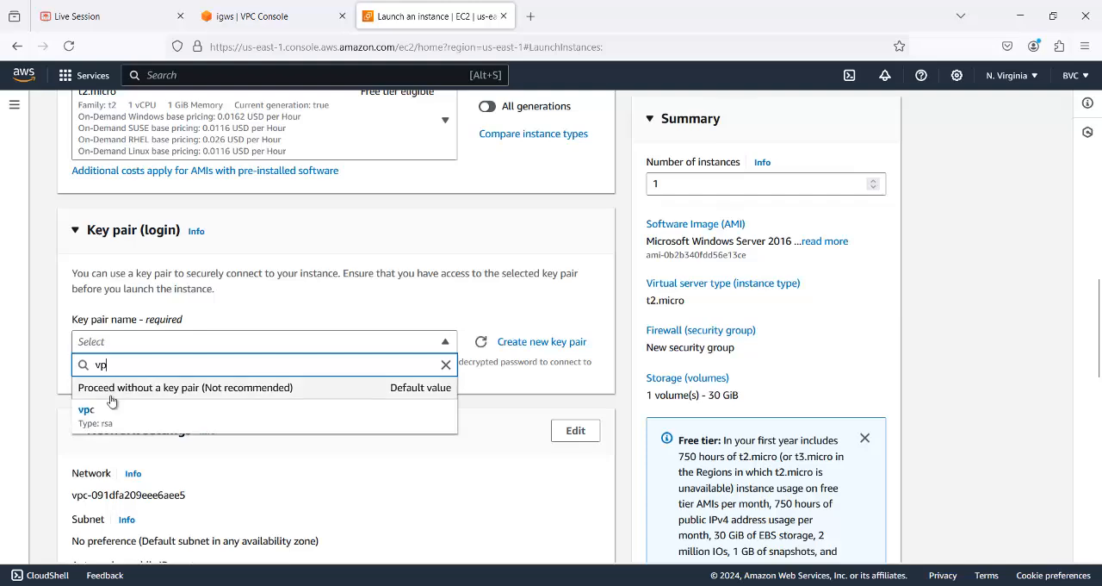
left_click(95, 416)
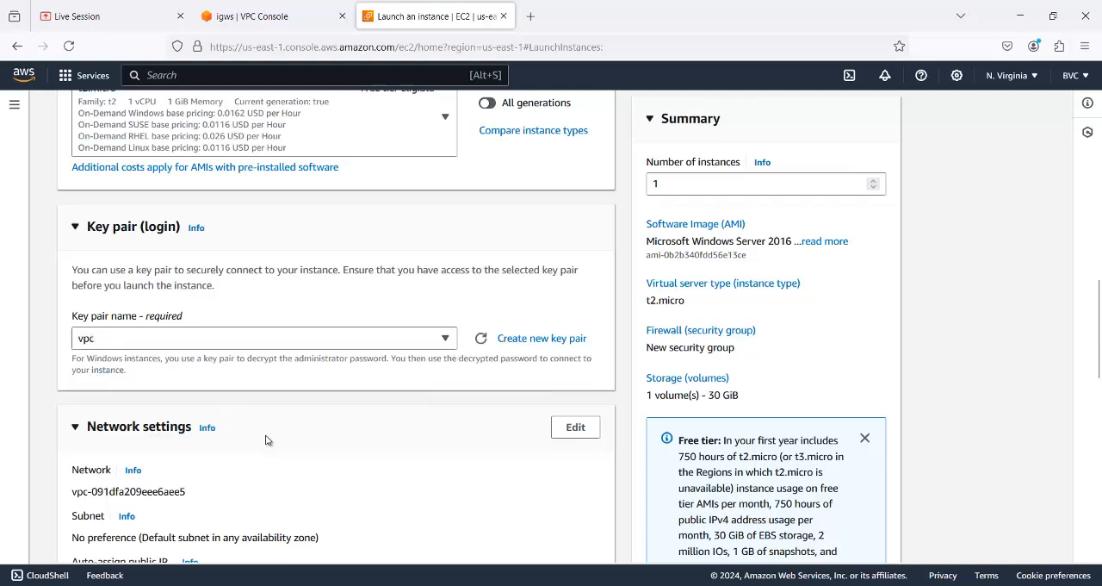
- Check the Downloads folder in File Explorer for the vpc key pair's .pem file, leaving the launch form as it is
scroll(267, 422, "down", 3)
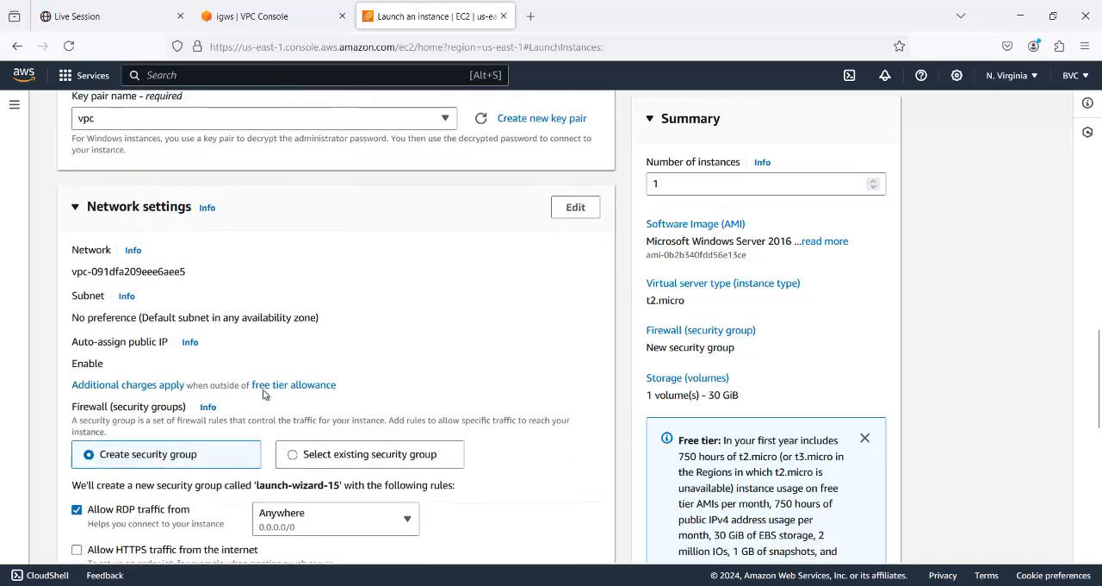
scroll(266, 395, "up", 1)
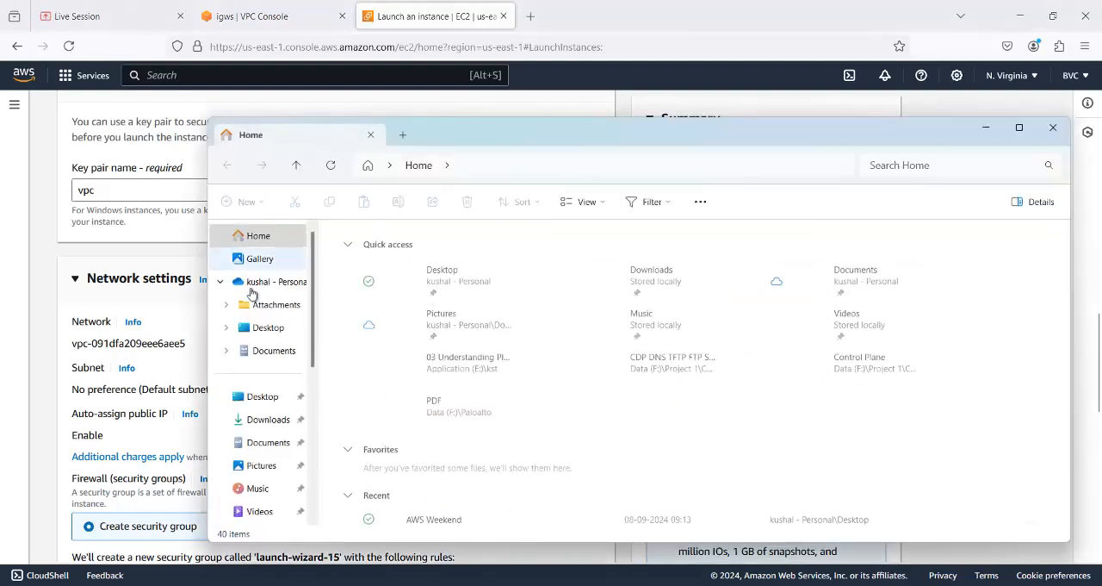
left_click(272, 420)
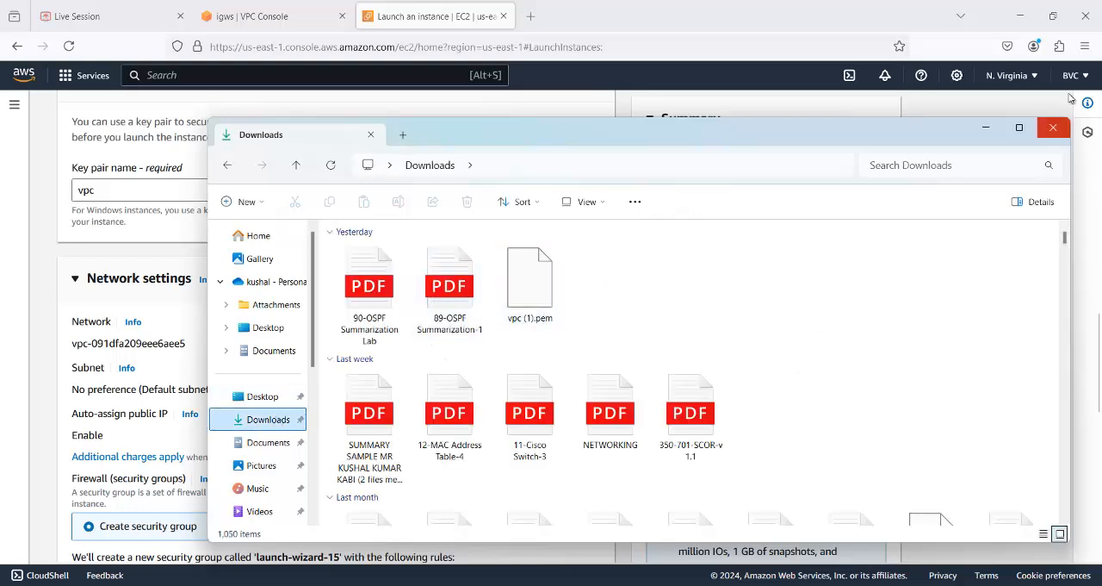
left_click(987, 129)
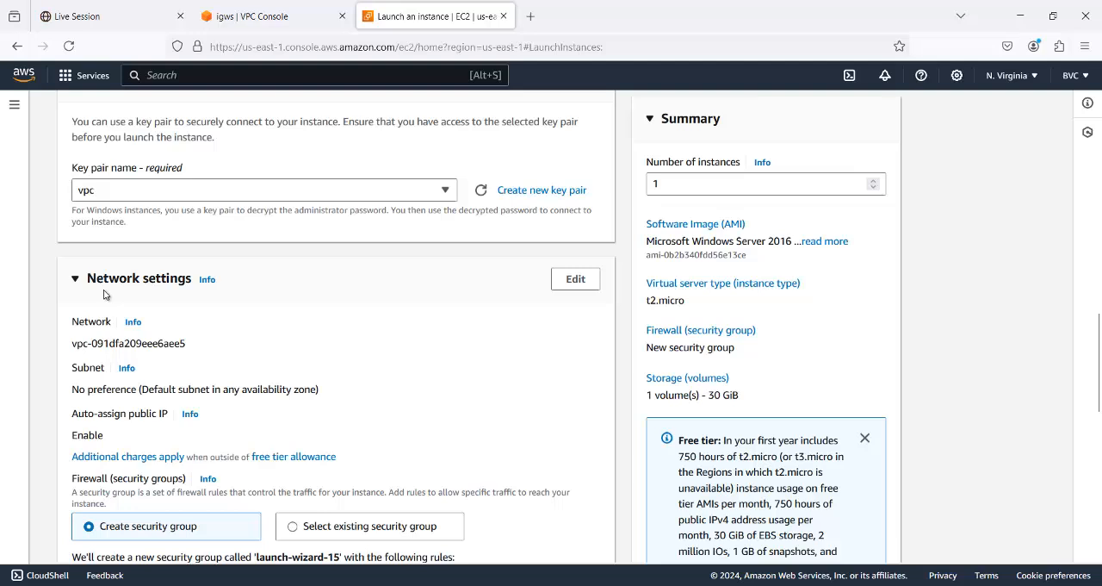
- Edit the network settings to place the instance in Personal-VPC and its Public Subnet
left_click(577, 280)
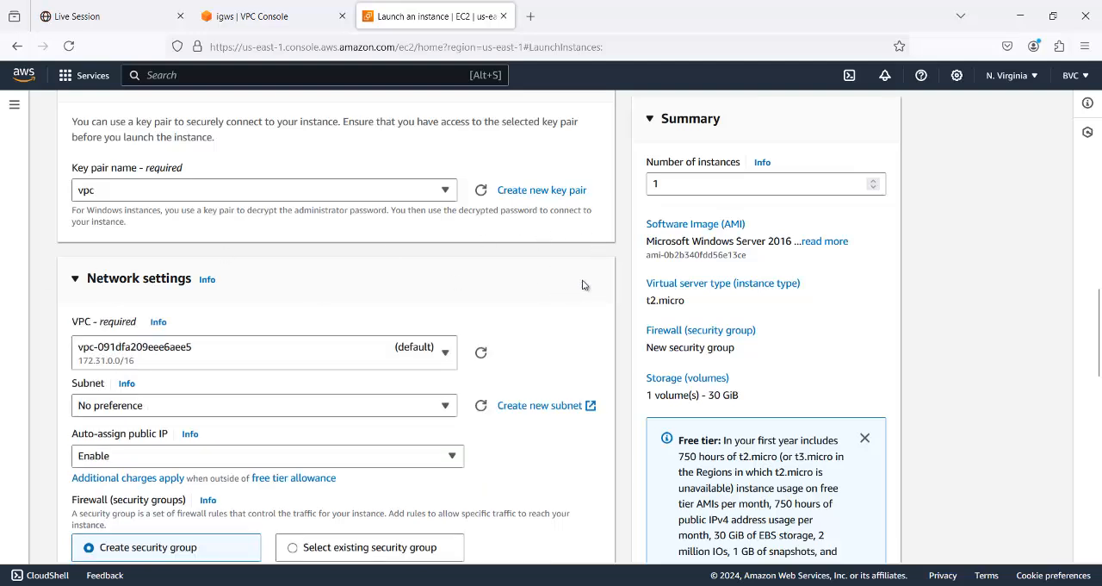
left_click(444, 353)
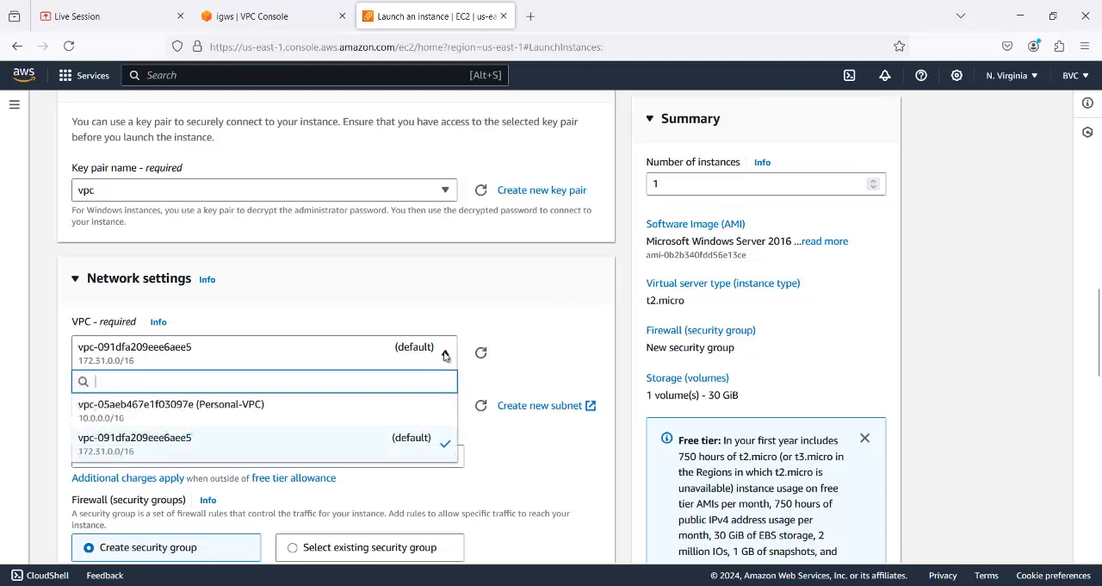
left_click(234, 403)
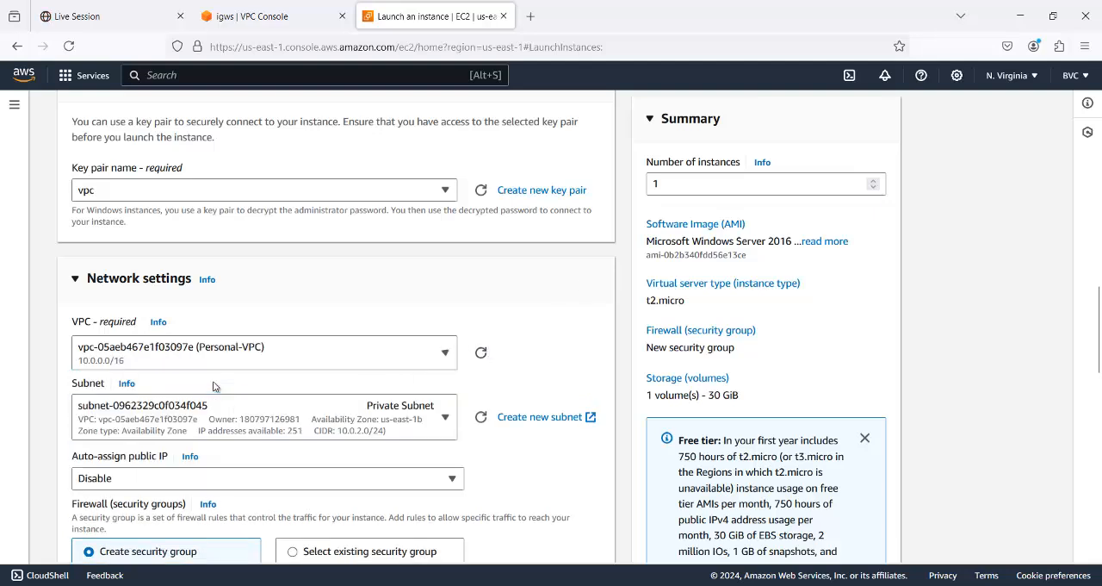
left_click(443, 419)
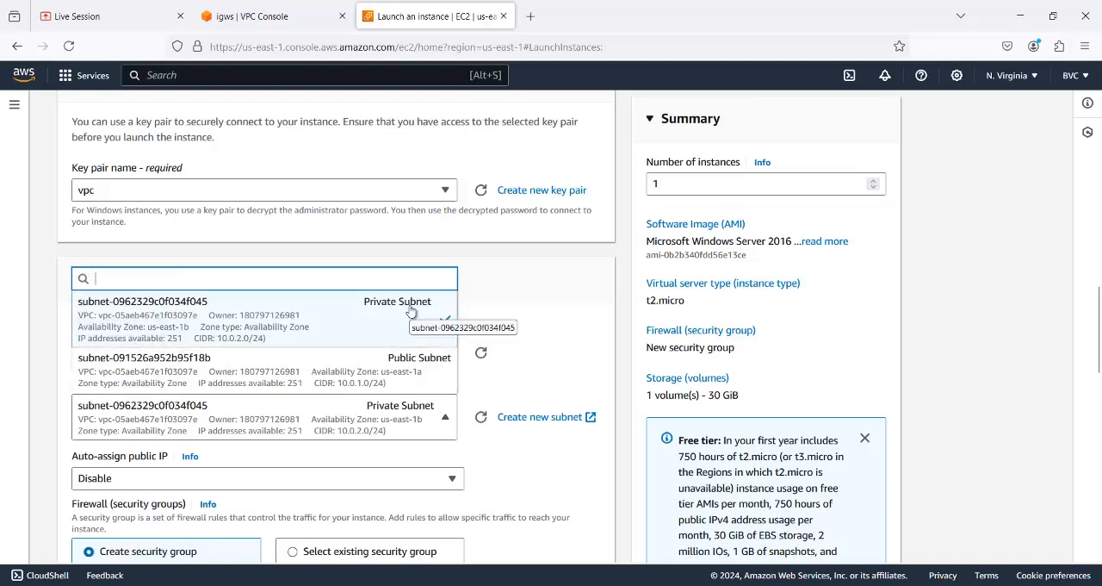
left_click(430, 367)
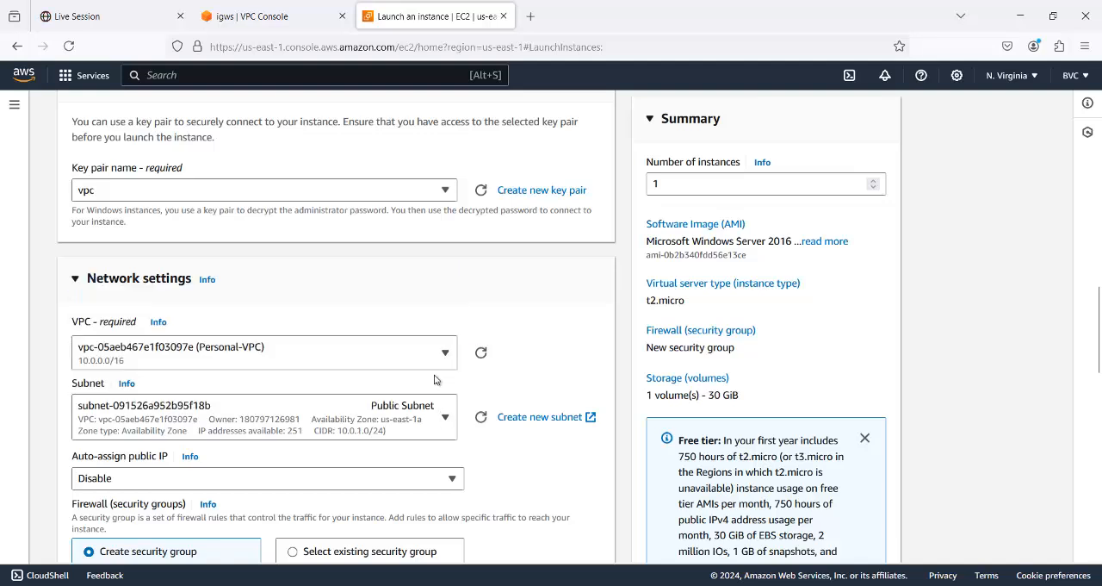
- Enable automatic public IP assignment for the srv1 instance
scroll(431, 383, "down", 3)
left_click(445, 335)
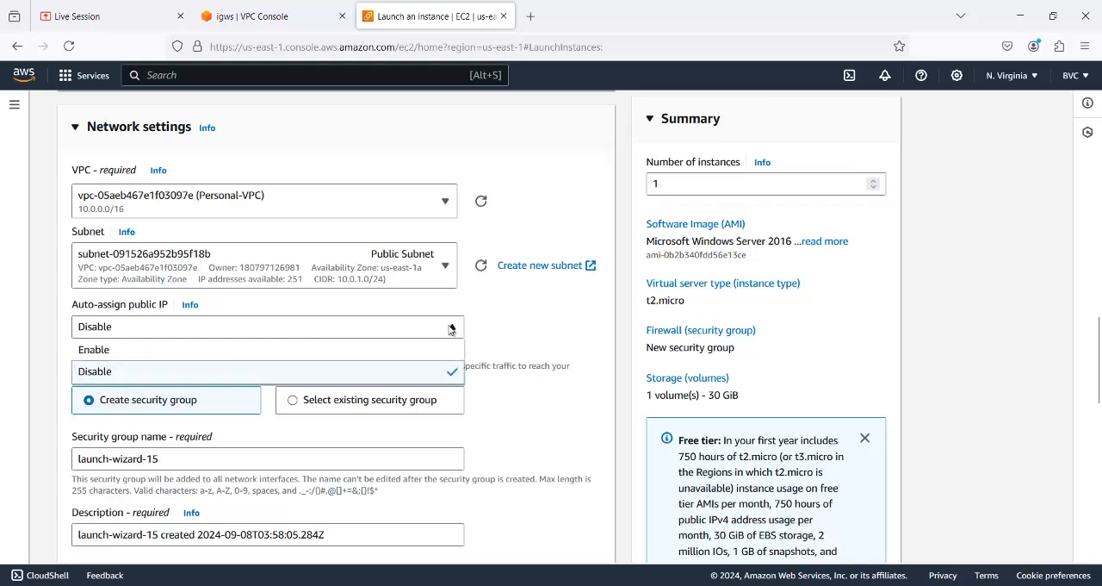
left_click(264, 351)
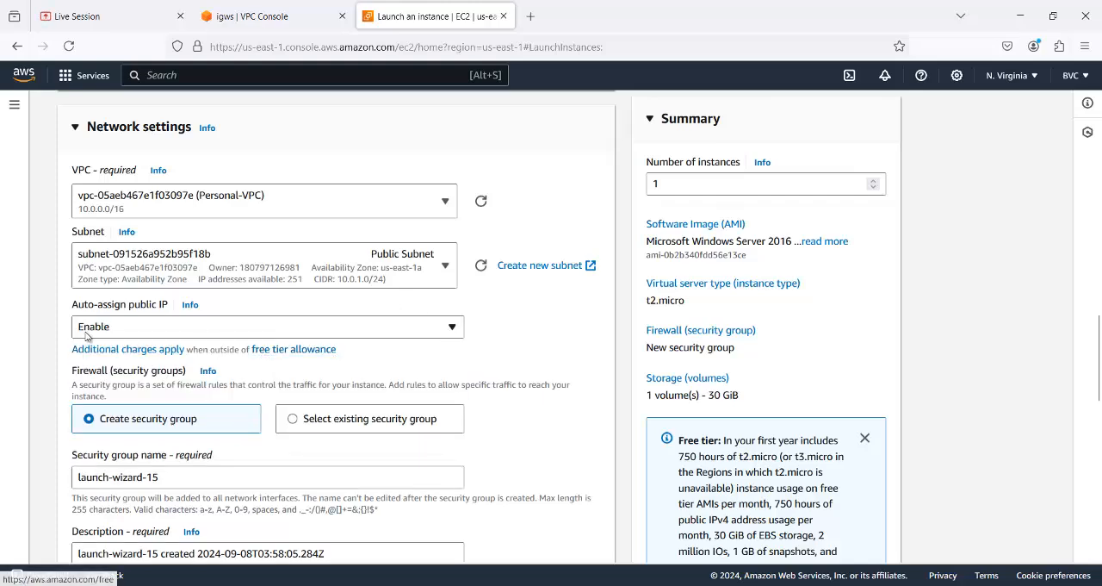
- Review the security group rule and storage settings, keep them as they are, and launch the srv1 instance
scroll(421, 320, "down", 10)
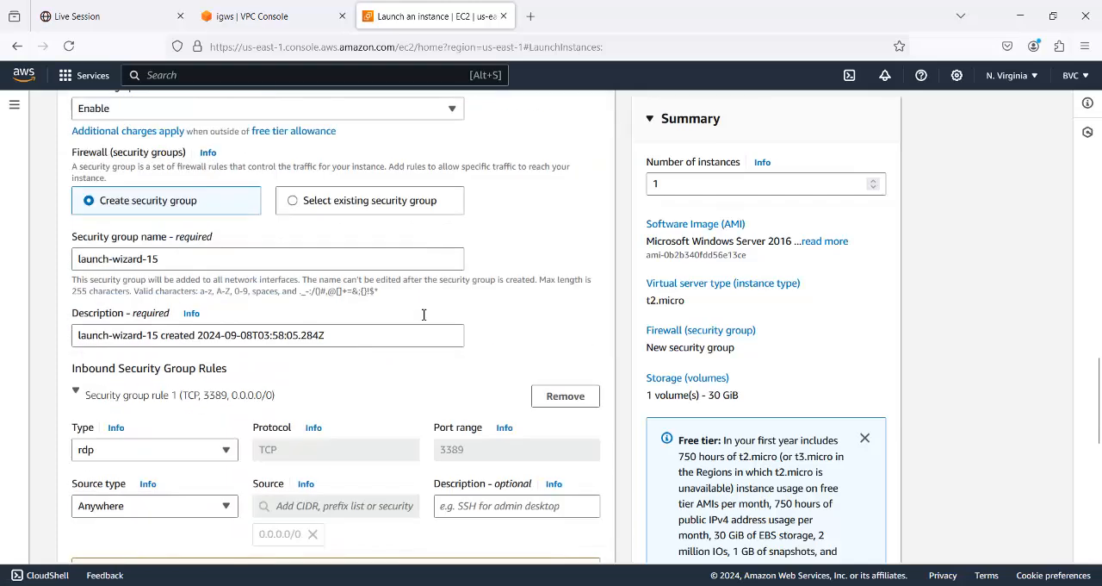
scroll(423, 319, "down", 3)
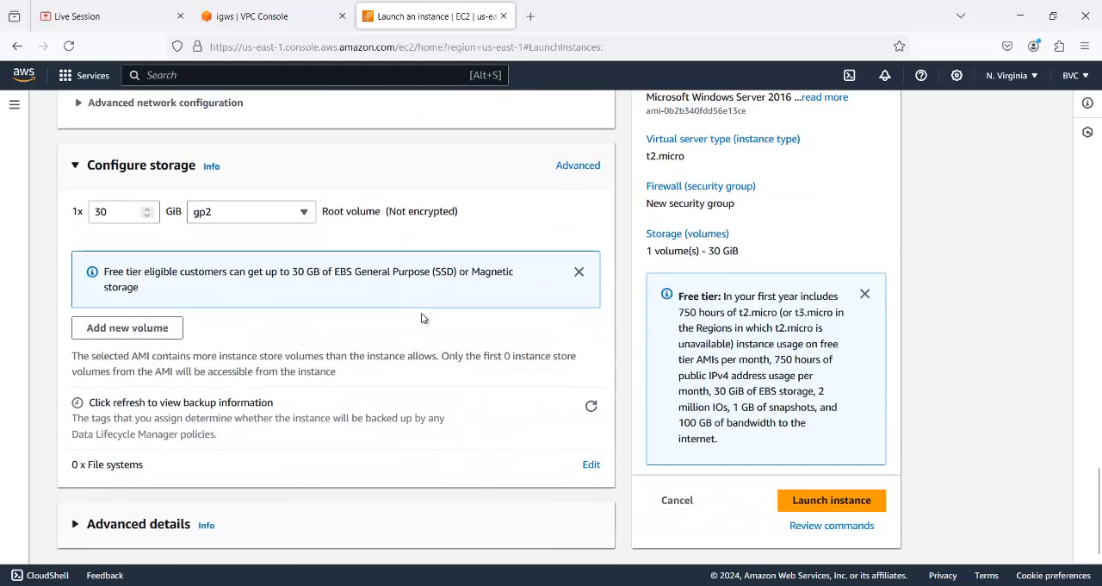
scroll(423, 314, "up", 6)
scroll(431, 313, "down", 8)
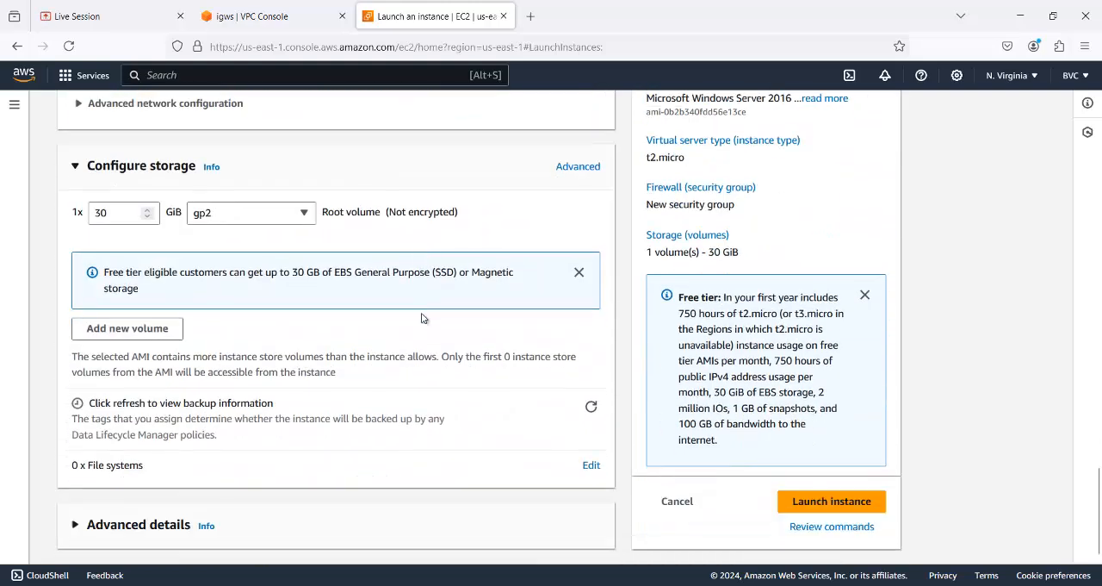
left_click(800, 500)
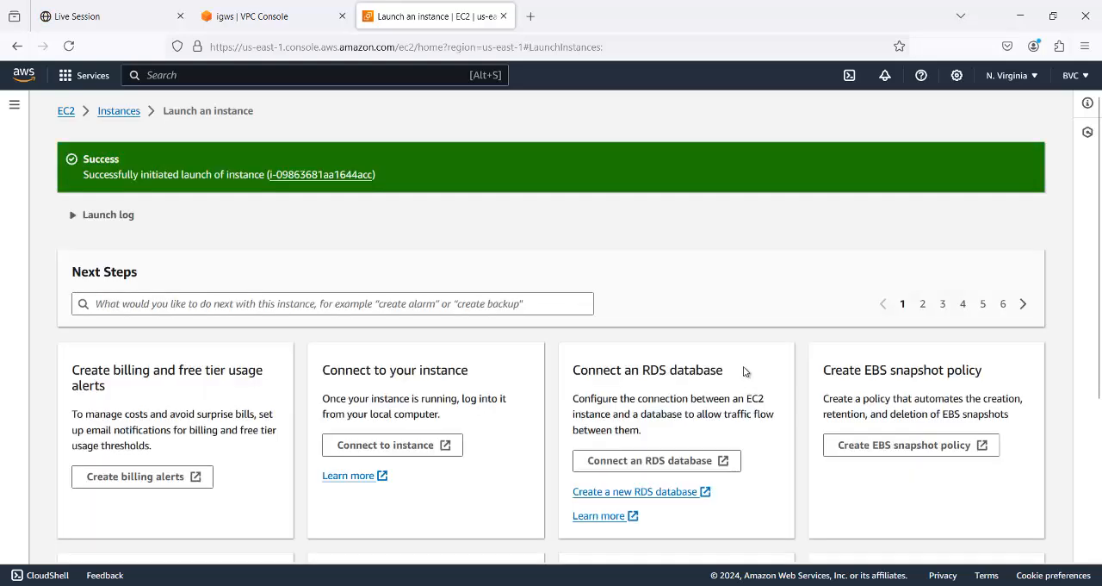
- Show the list of all instances and refresh it, then consult the VPC diagram in Paint and minimize it
scroll(749, 372, "down", 5)
left_click(952, 534)
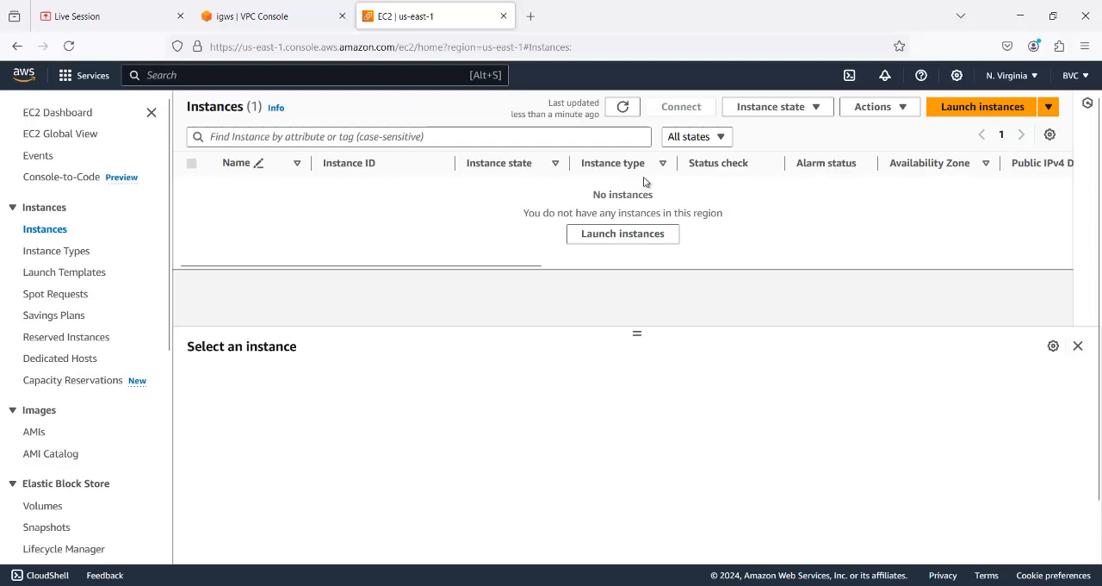
left_click(623, 107)
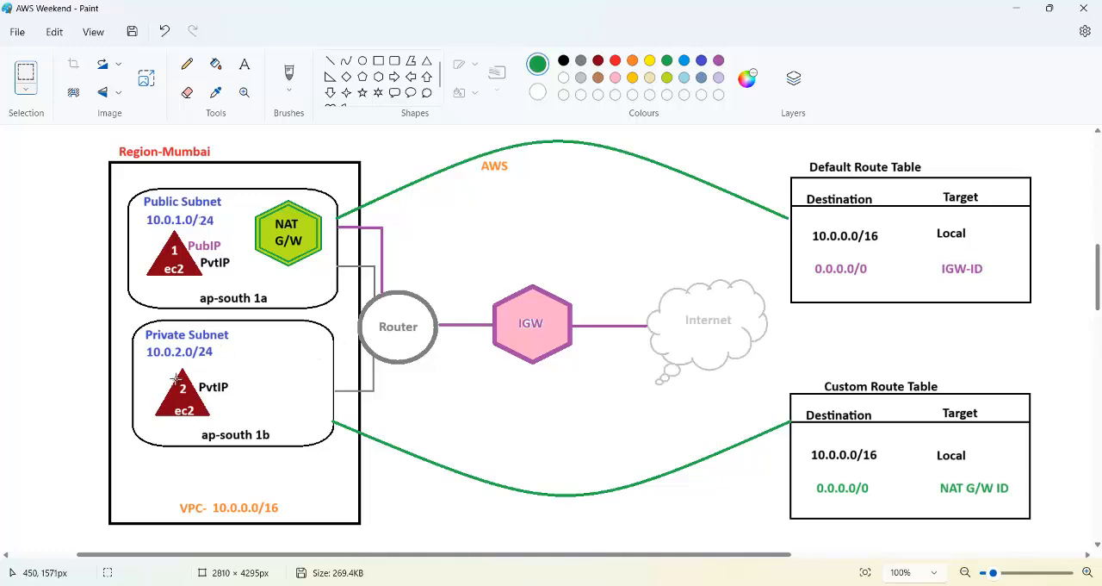
left_click(1019, 7)
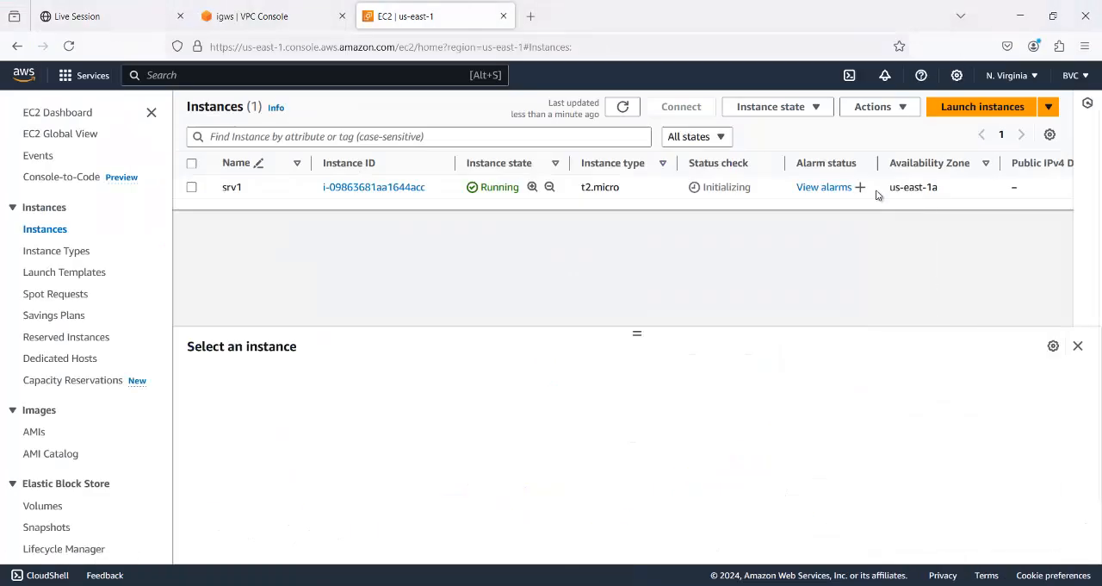
- Start launching a second EC2 instance and name it srv2
left_click(954, 112)
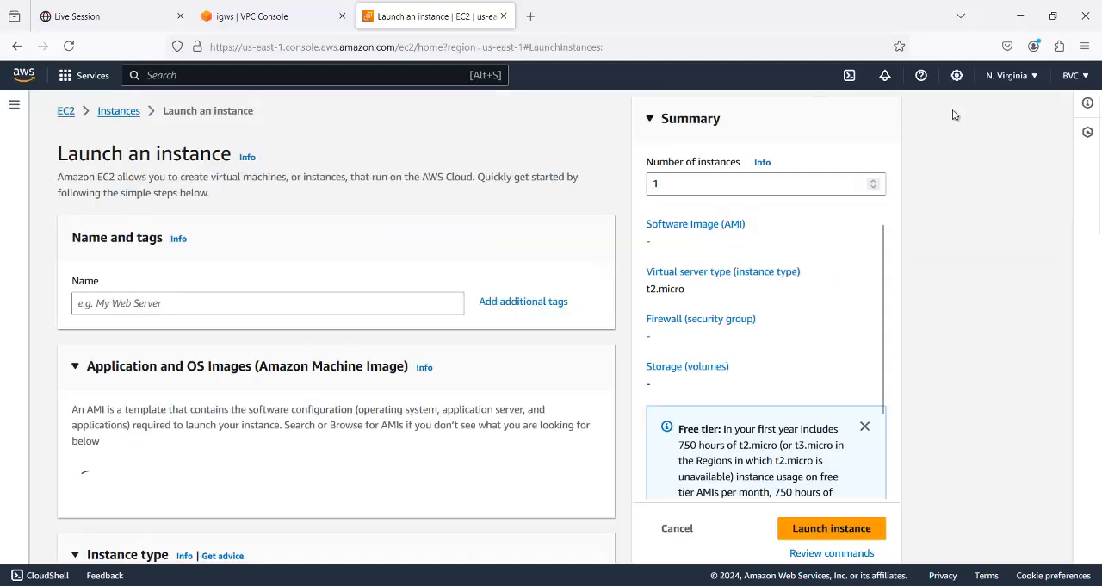
left_click(153, 307)
type("srv2")
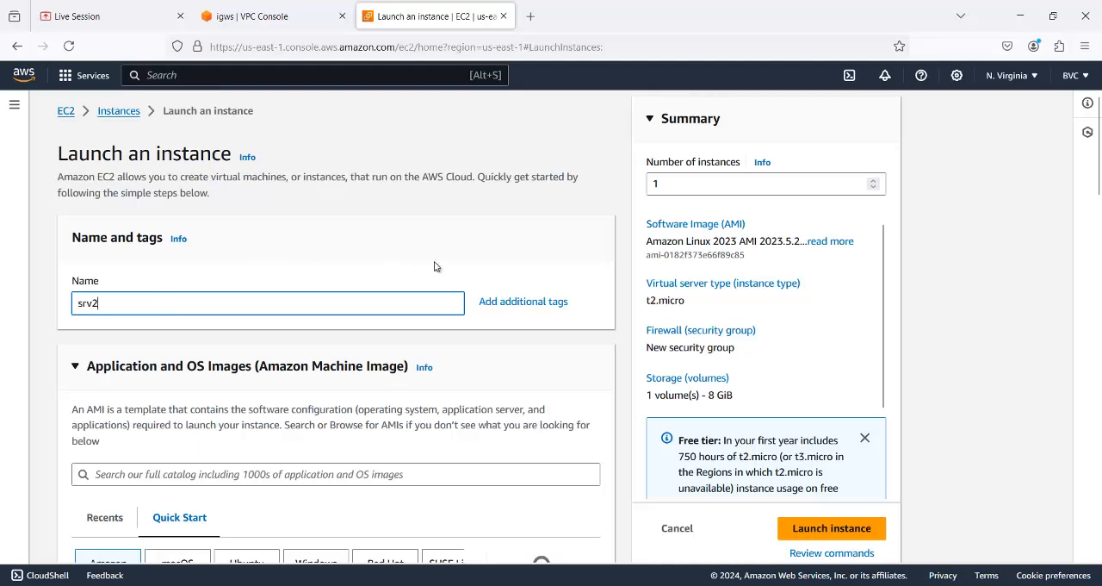
- Browse the AMI catalog limited to free tier images and select Microsoft Windows Server 2016 Base for srv2
scroll(294, 484, "down", 3)
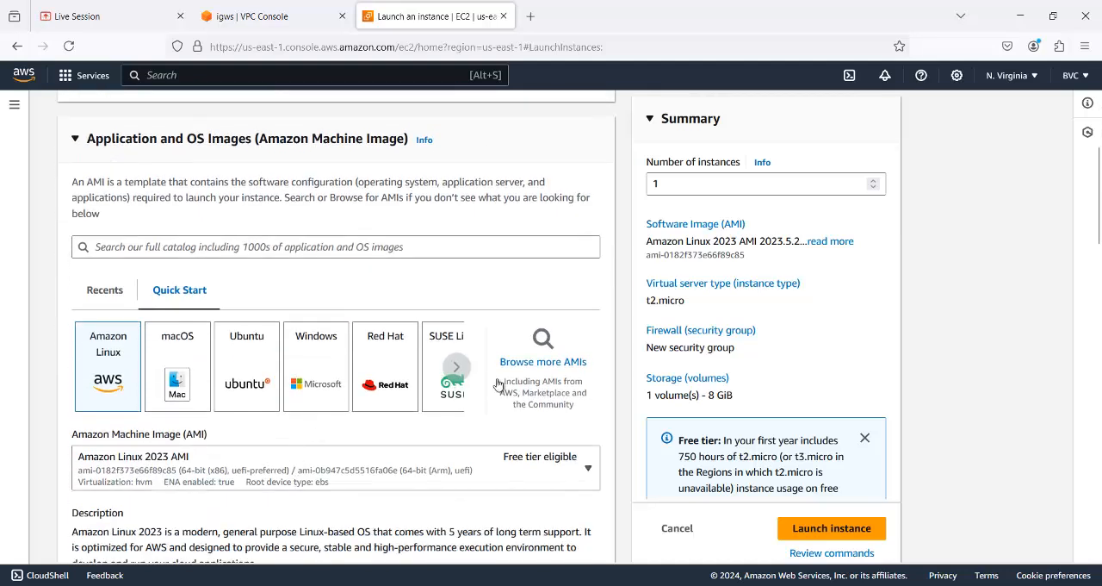
left_click(538, 369)
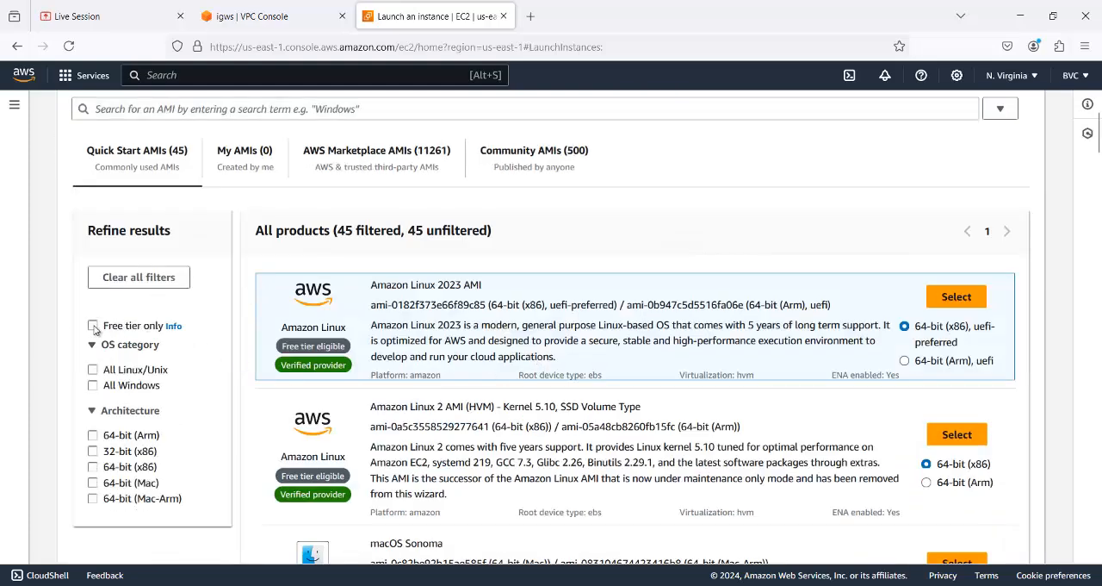
left_click(95, 328)
scroll(362, 358, "down", 6)
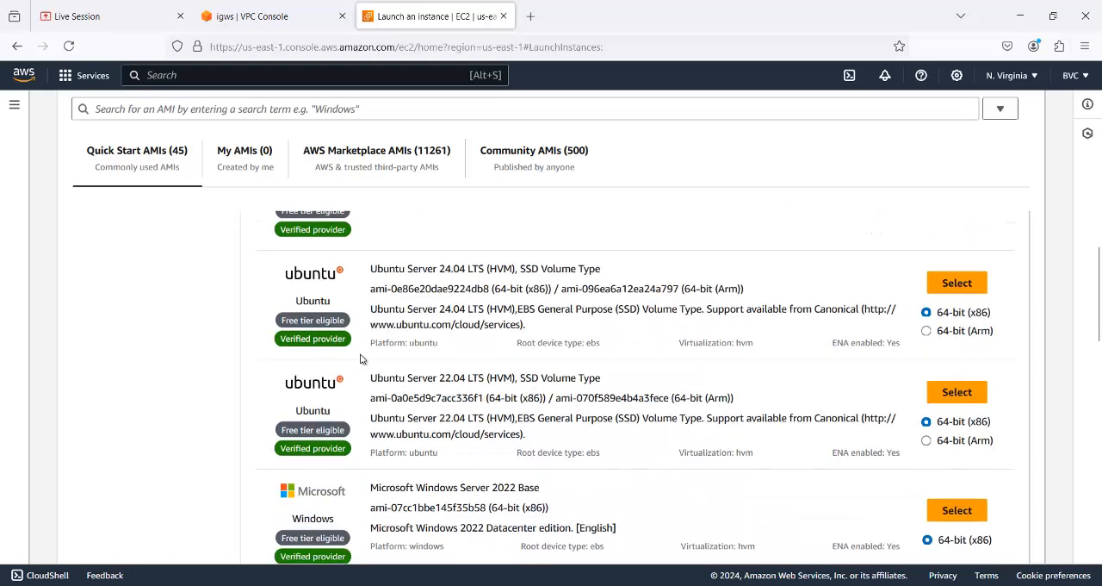
scroll(361, 358, "down", 7)
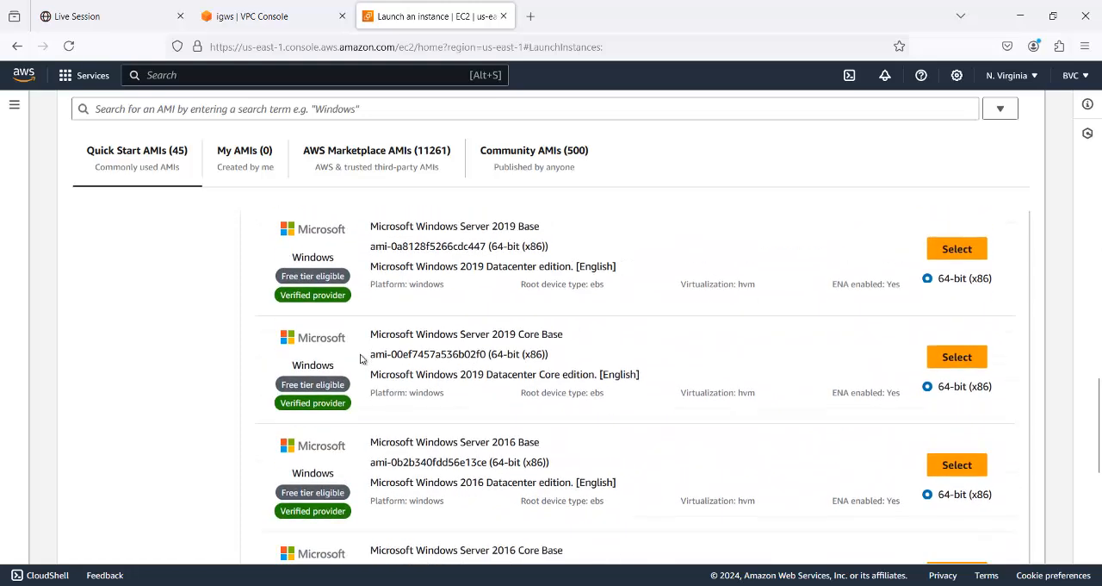
scroll(361, 359, "down", 3)
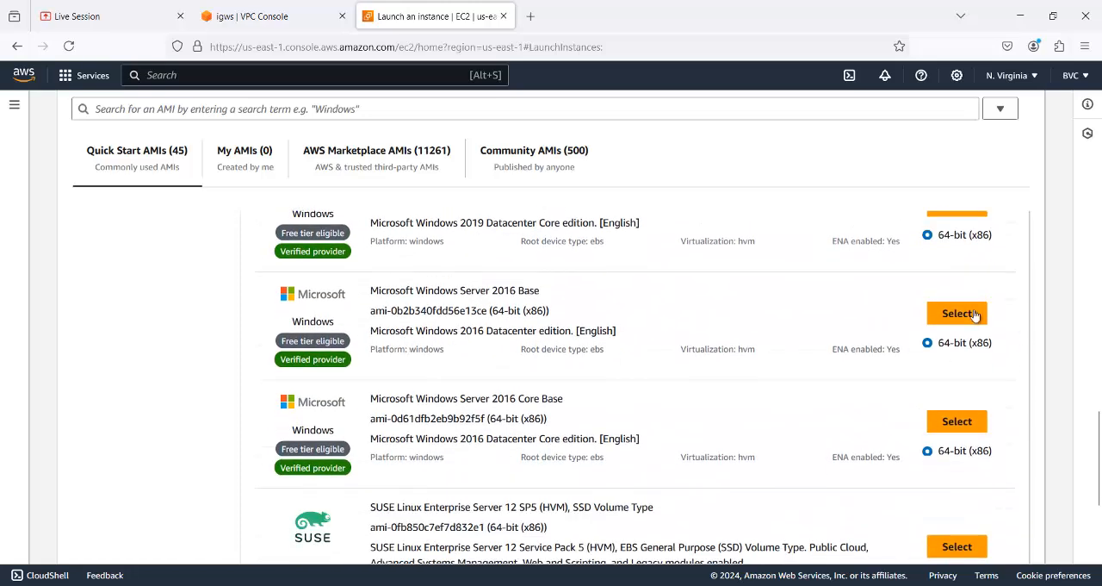
left_click(973, 314)
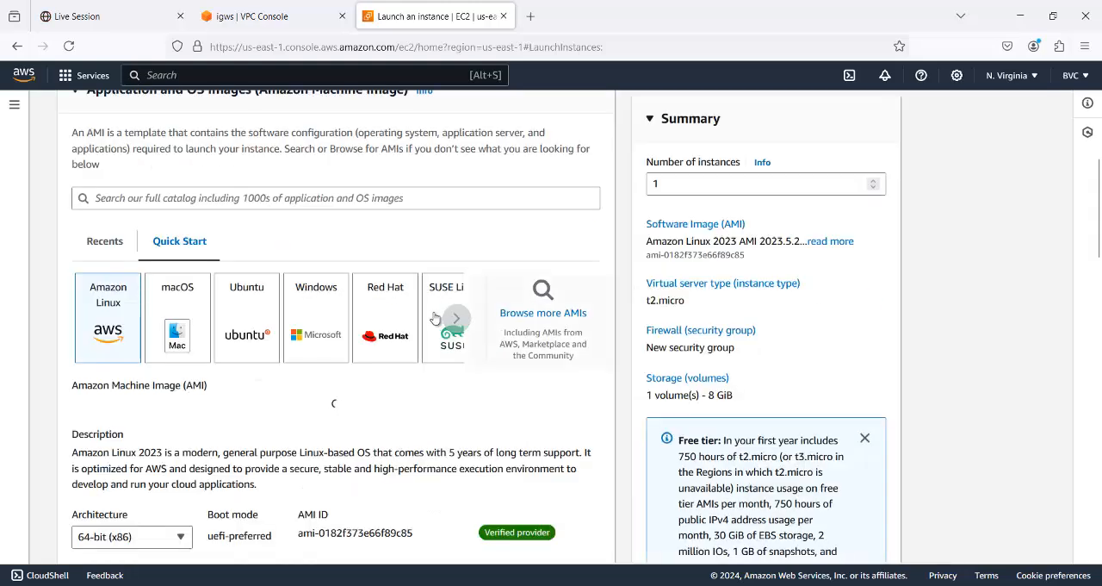
- Keep the t2.micro instance type and assign the existing vpc key pair to srv2
scroll(435, 318, "down", 10)
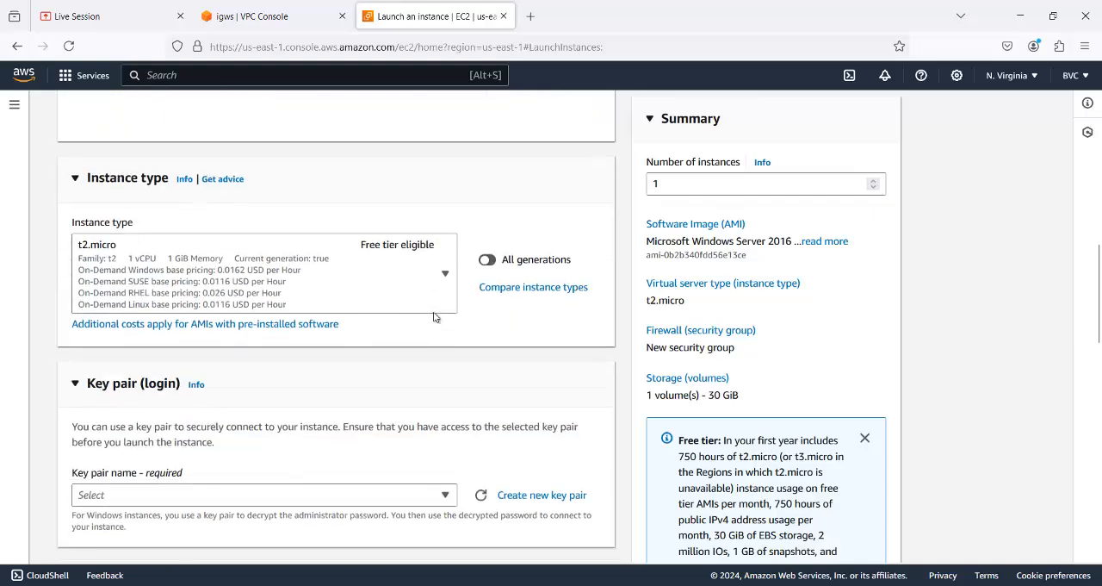
left_click(446, 342)
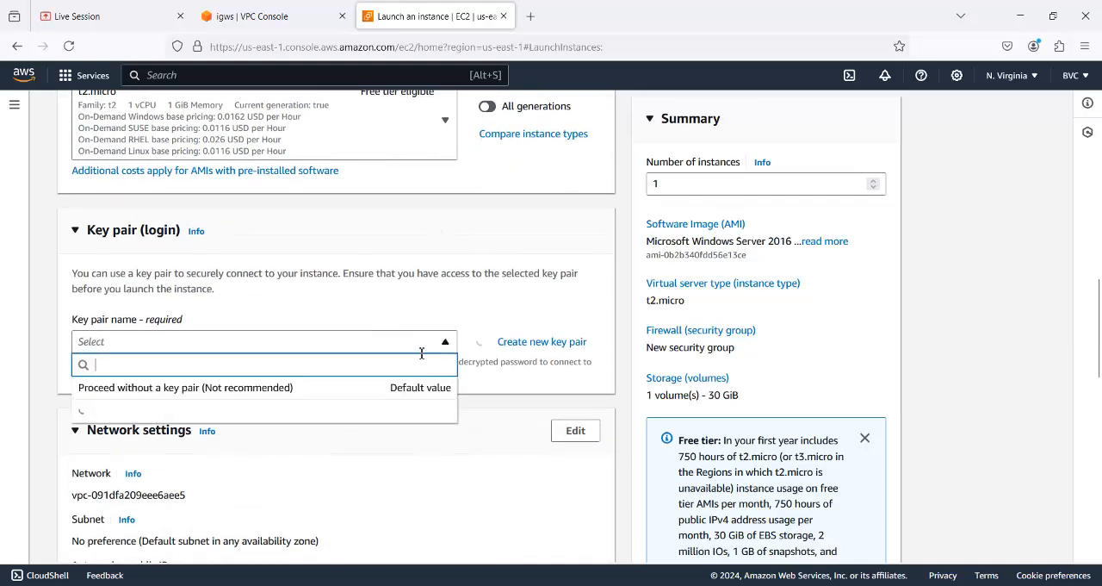
type("v")
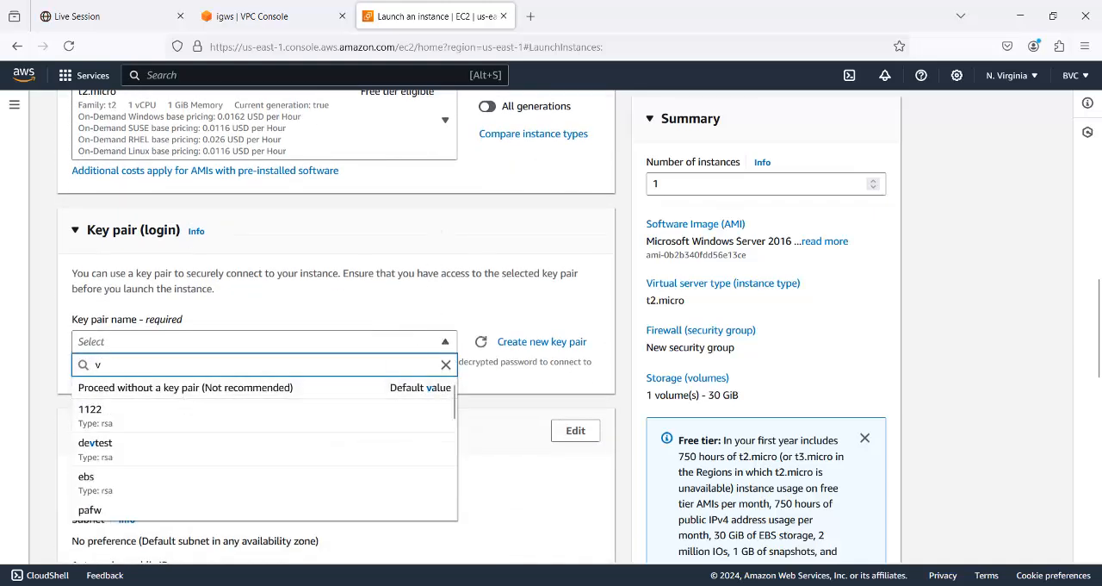
type("pc")
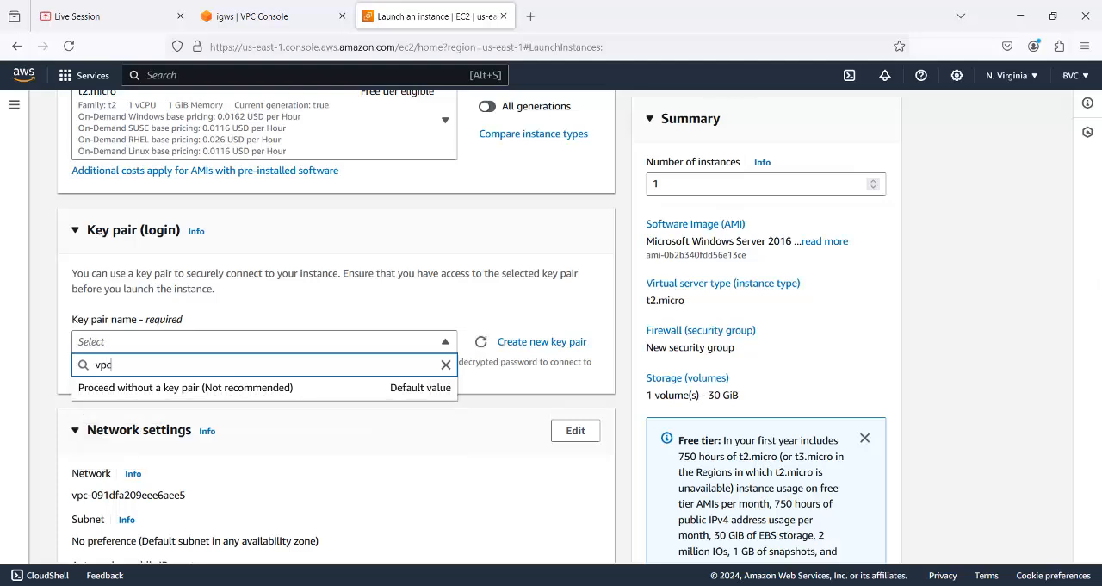
left_click(143, 417)
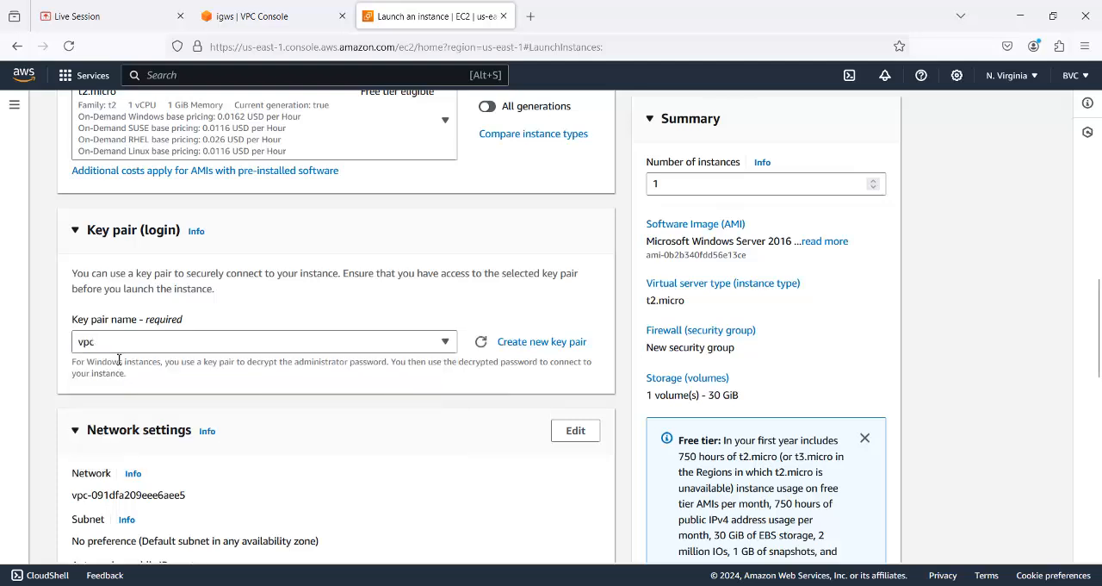
- Edit srv2's network settings to use Personal-VPC and its Public Subnet with CIDR 10.0.1.0/24
scroll(291, 445, "down", 3)
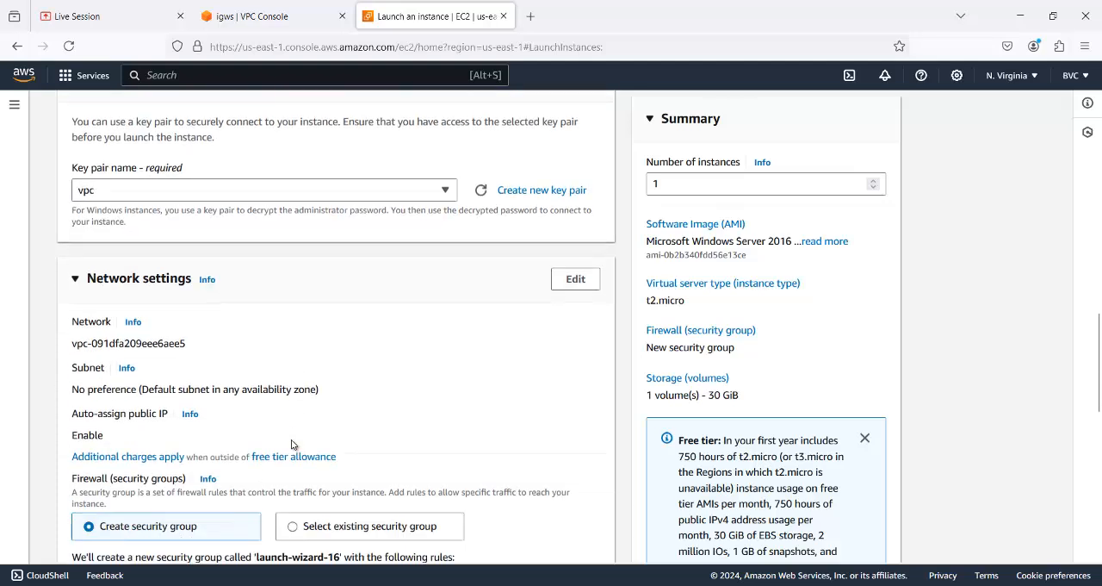
left_click(566, 281)
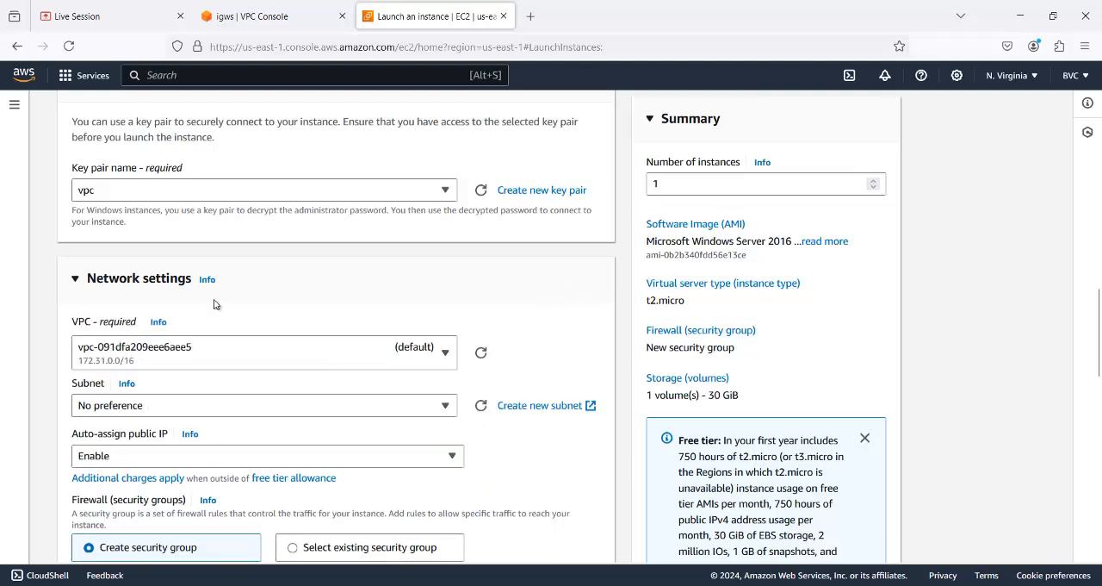
left_click(445, 355)
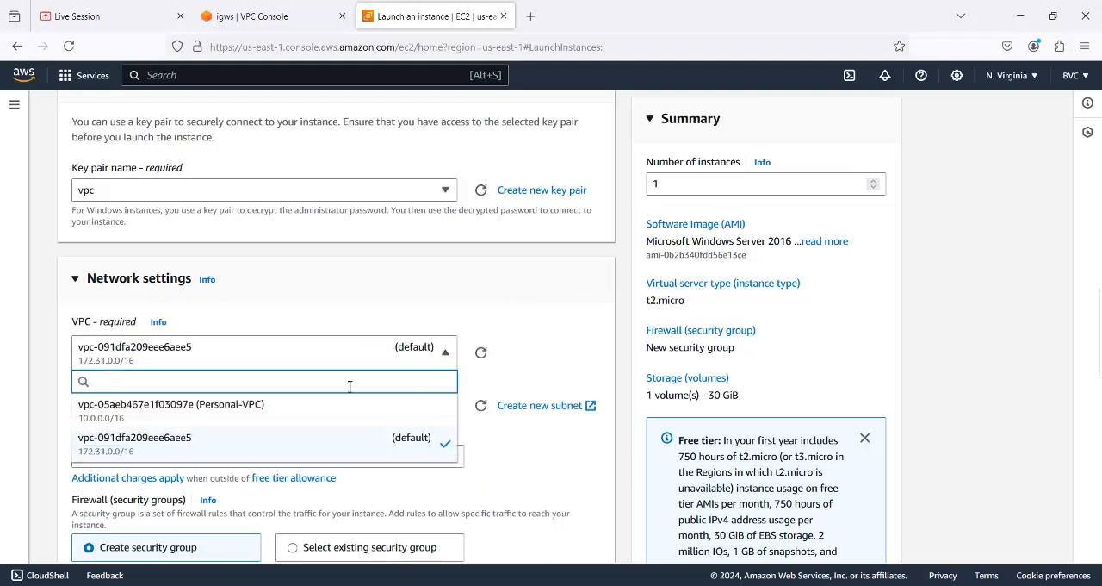
left_click(301, 412)
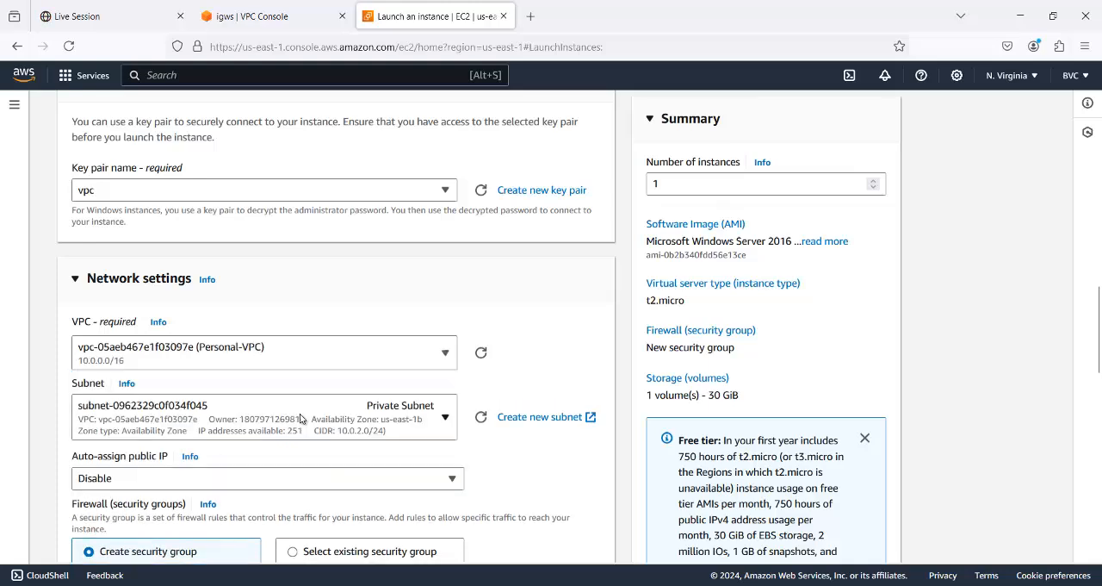
scroll(488, 378, "down", 2)
left_click(444, 343)
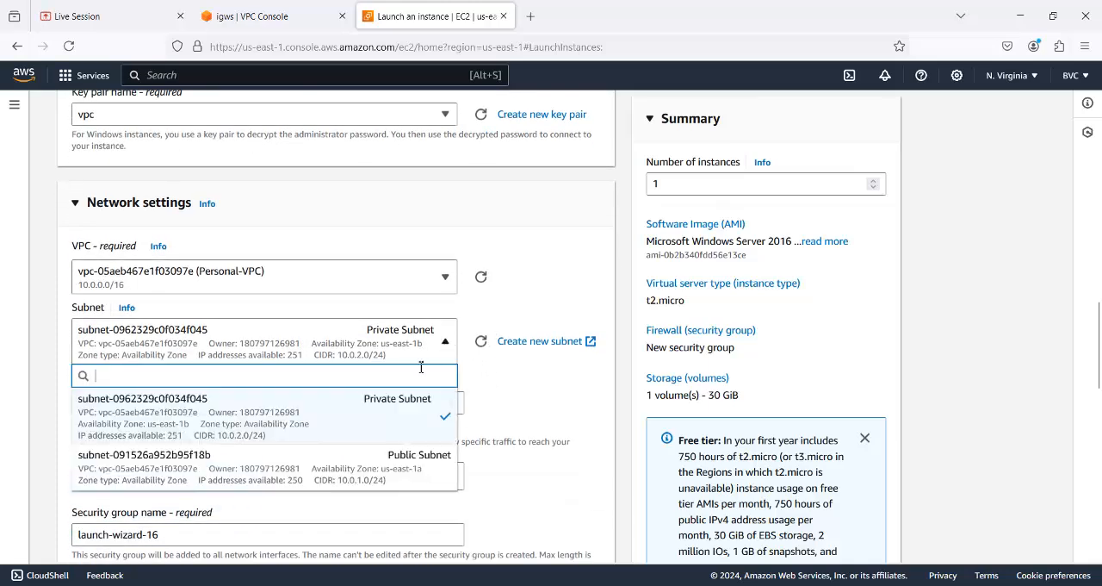
left_click(405, 458)
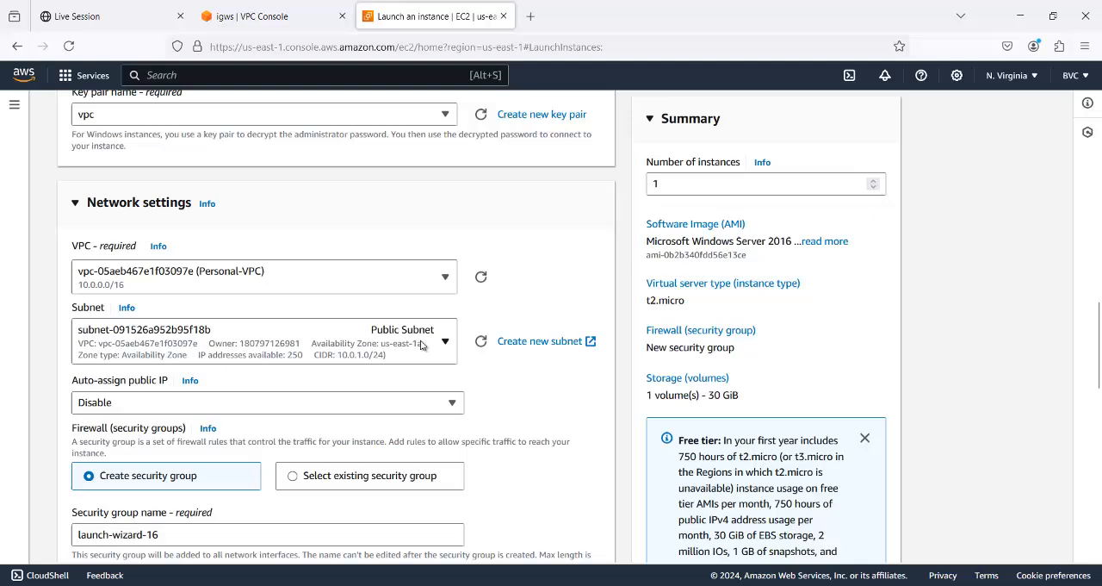
- Enable auto-assign public IP in srv2's network settings
left_click(454, 407)
left_click(146, 446)
left_click(454, 402)
left_click(195, 425)
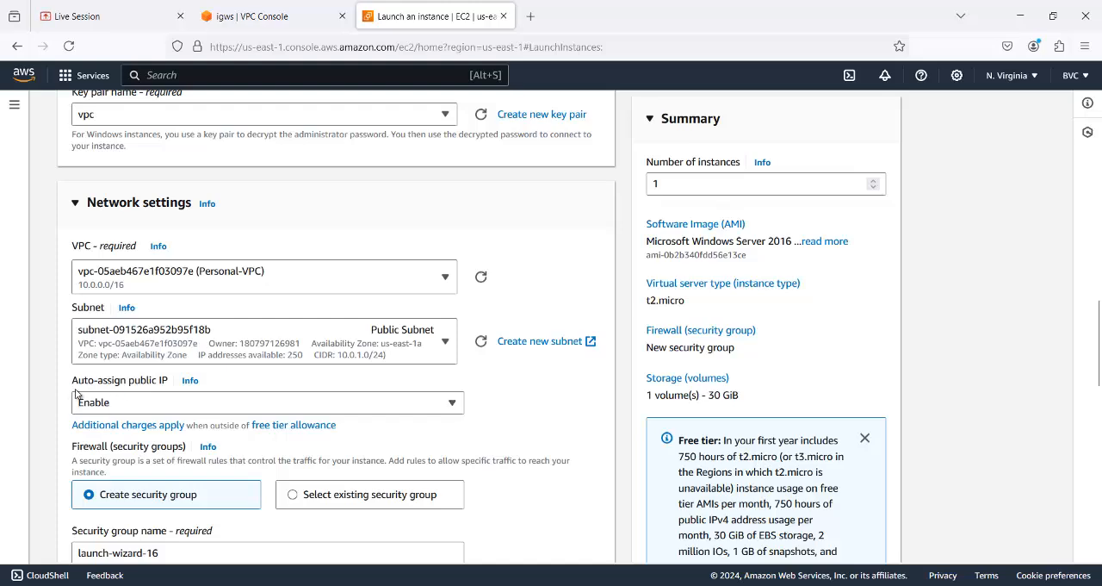
- Review the RDP security group rule and storage settings, keep them as they are, and launch the srv2 instance
scroll(274, 445, "down", 3)
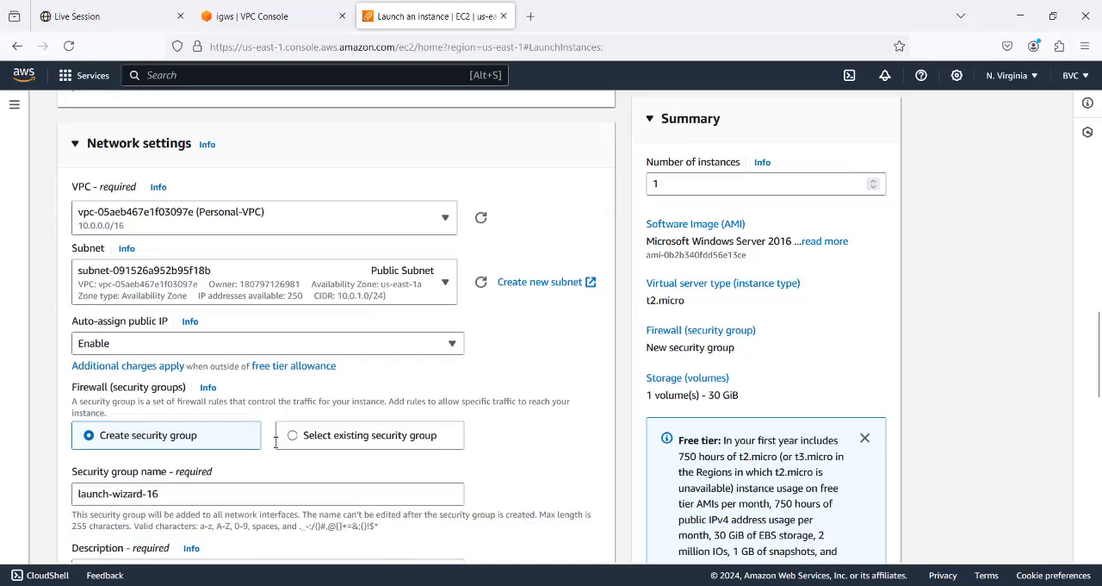
scroll(274, 445, "down", 1)
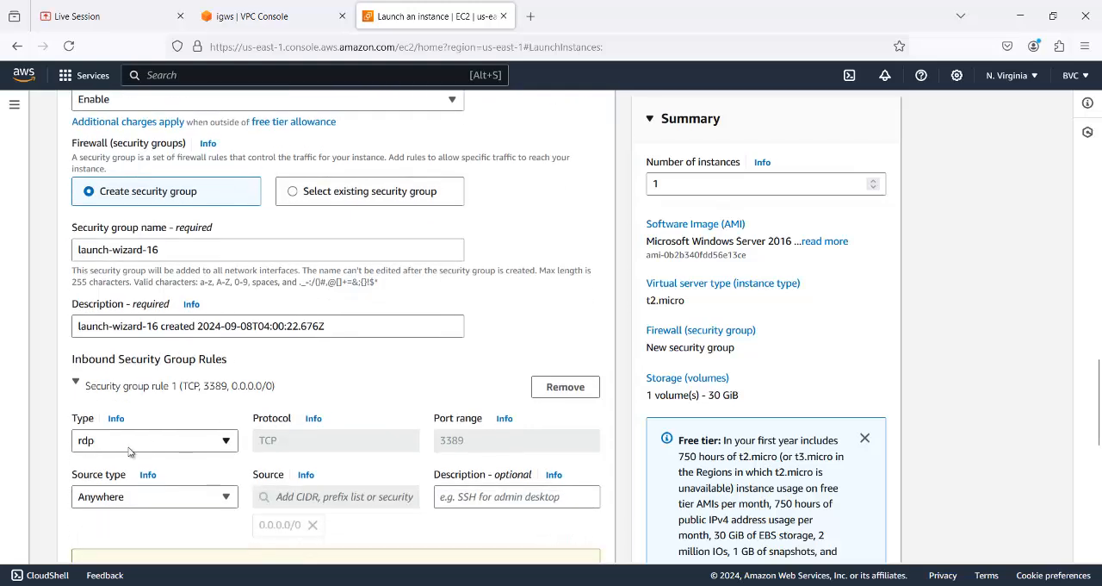
scroll(131, 453, "down", 6)
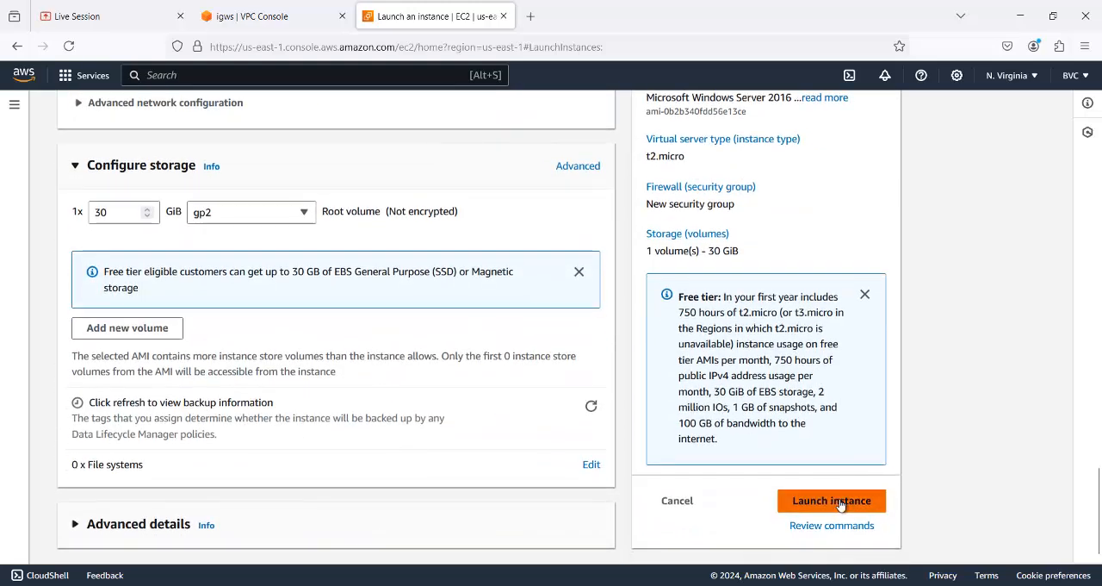
left_click(842, 504)
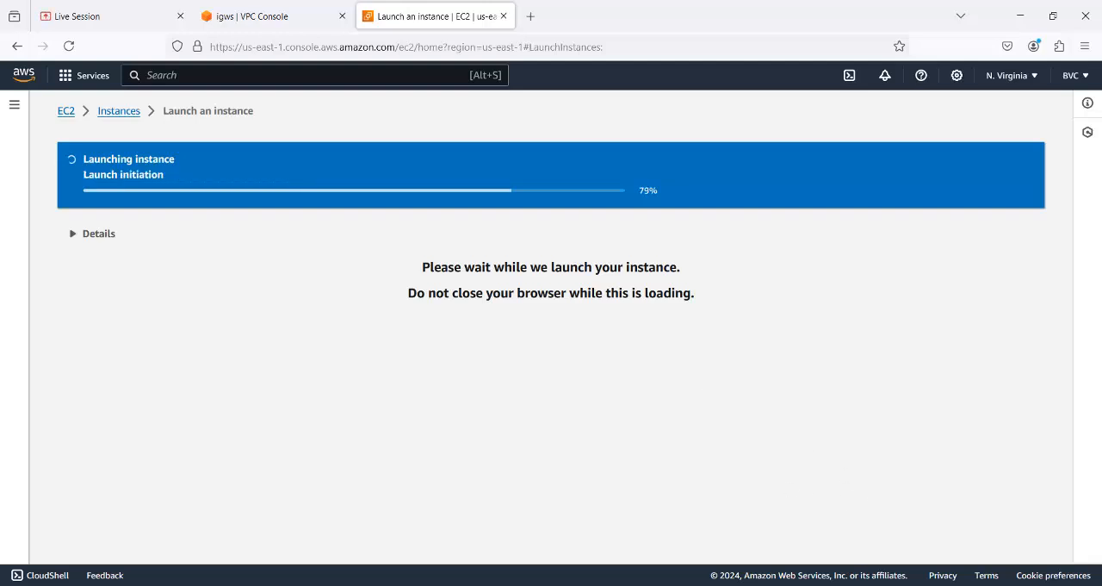
- Consult the VPC diagram in Paint and minimize it, and show the refreshed list of EC2 instances sorted by name
key("alt+Tab")
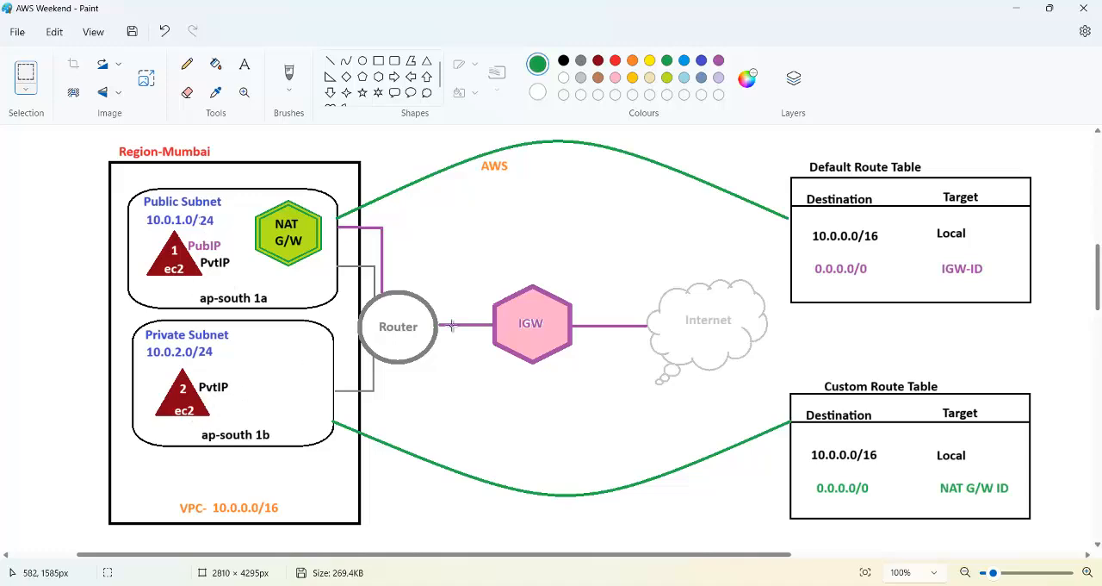
left_click(1013, 12)
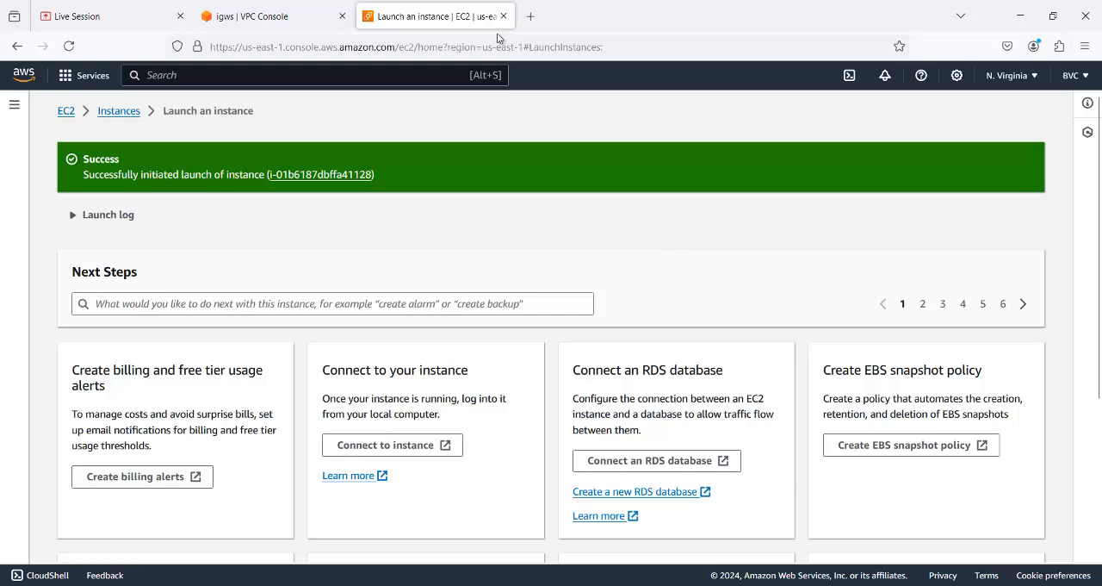
left_click(66, 111)
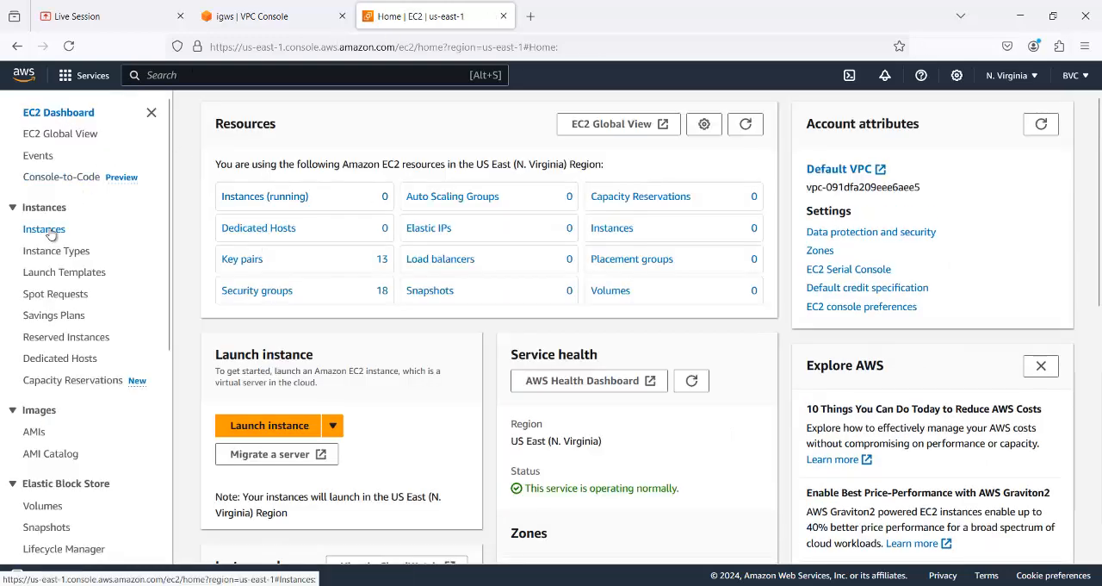
left_click(44, 229)
left_click(623, 108)
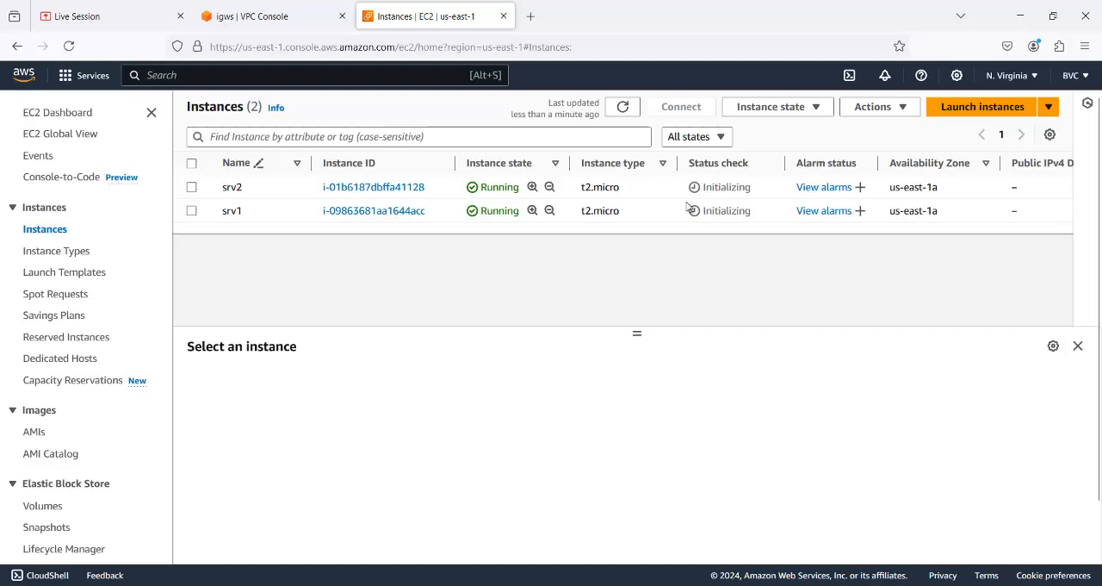
left_click(627, 110)
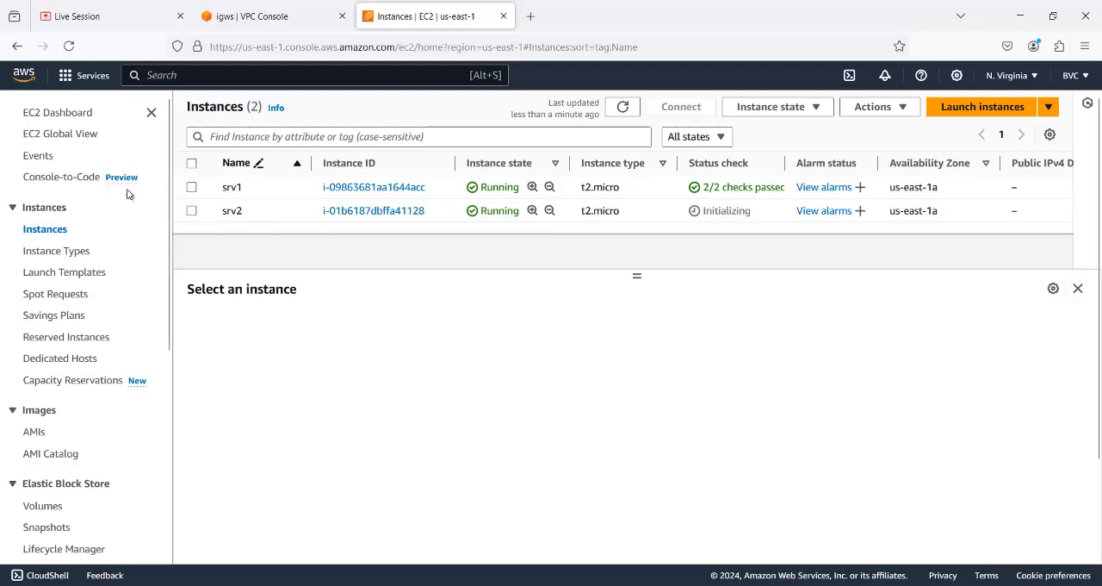
- Try to get the Windows password for srv1, and return to the instances list and reload the page
left_click(192, 188)
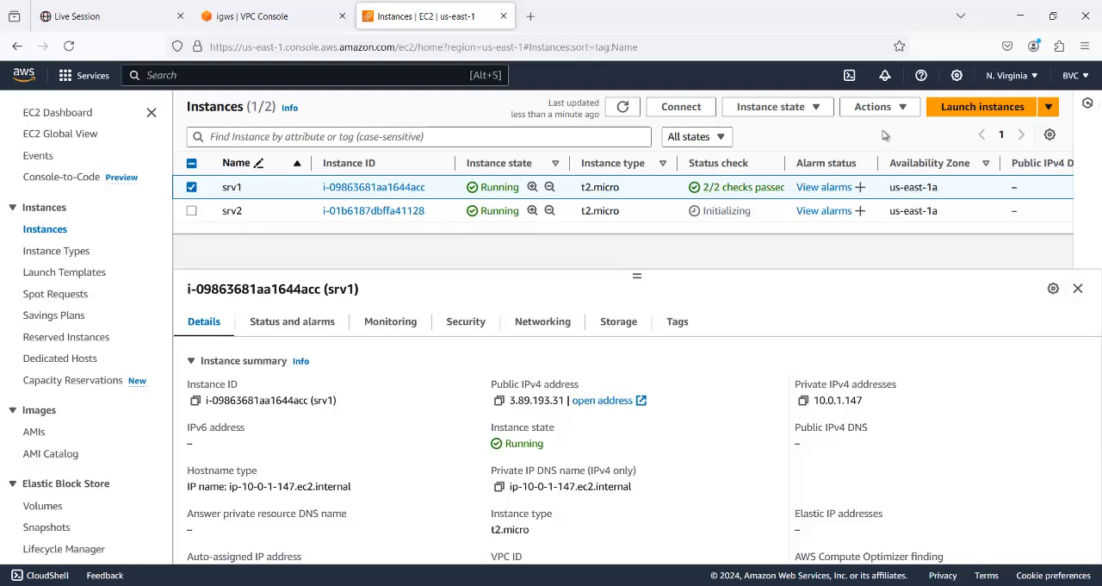
left_click(904, 112)
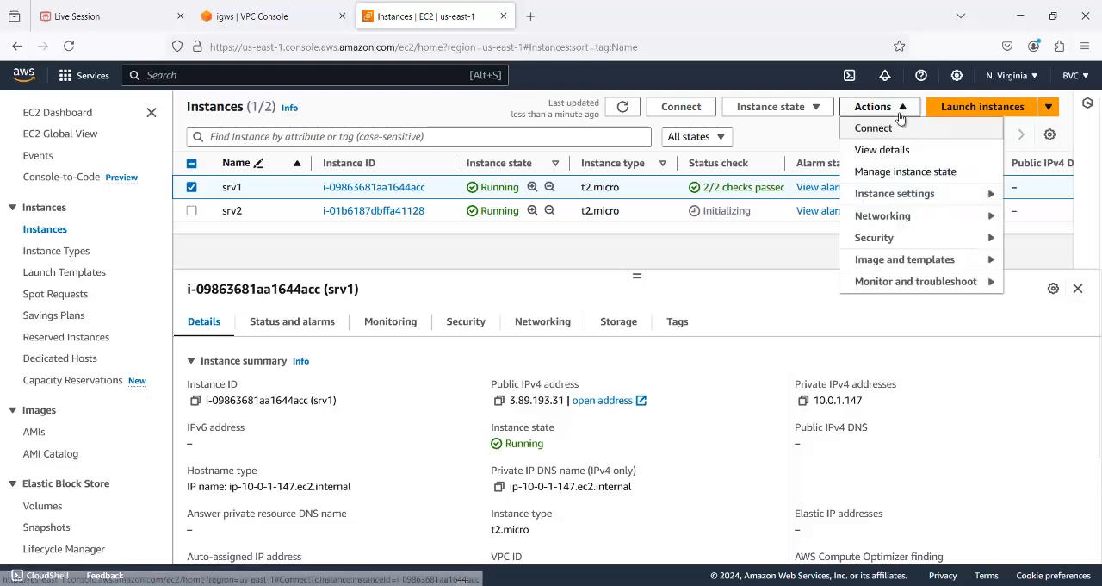
mouse_move(872, 245)
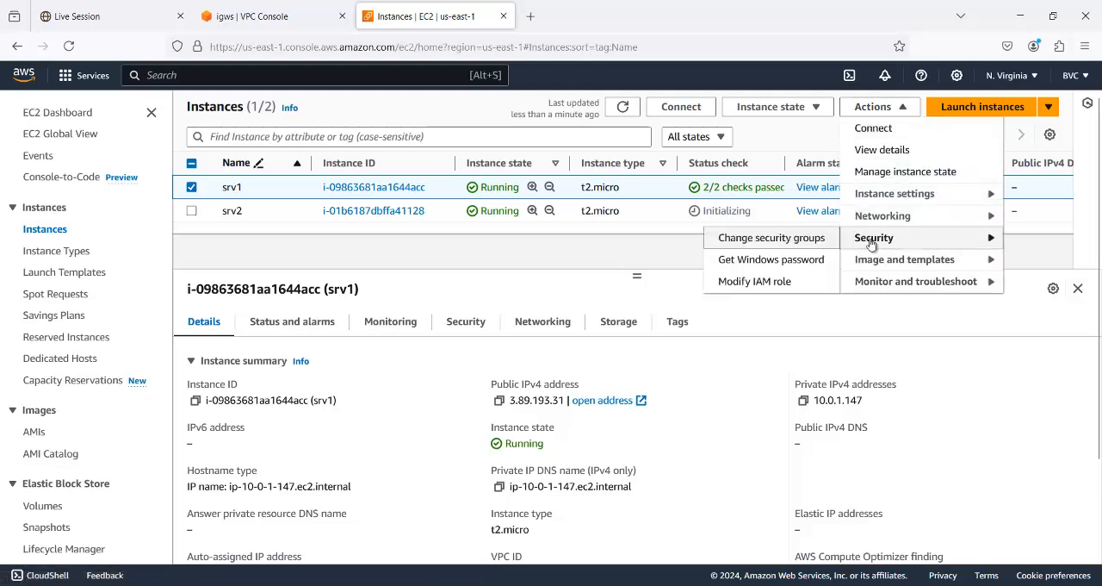
left_click(771, 259)
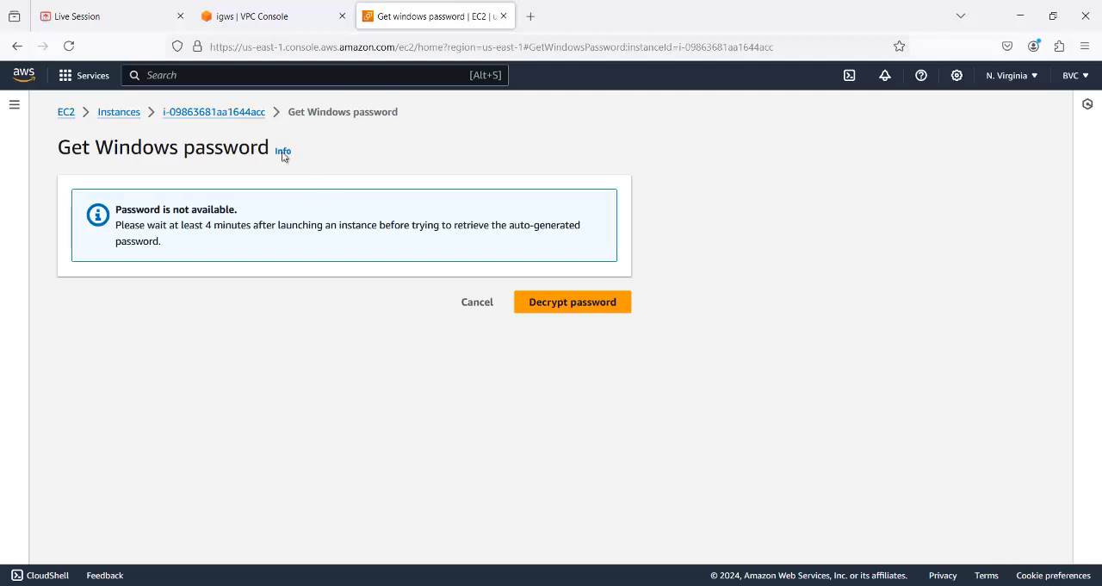
left_click(126, 112)
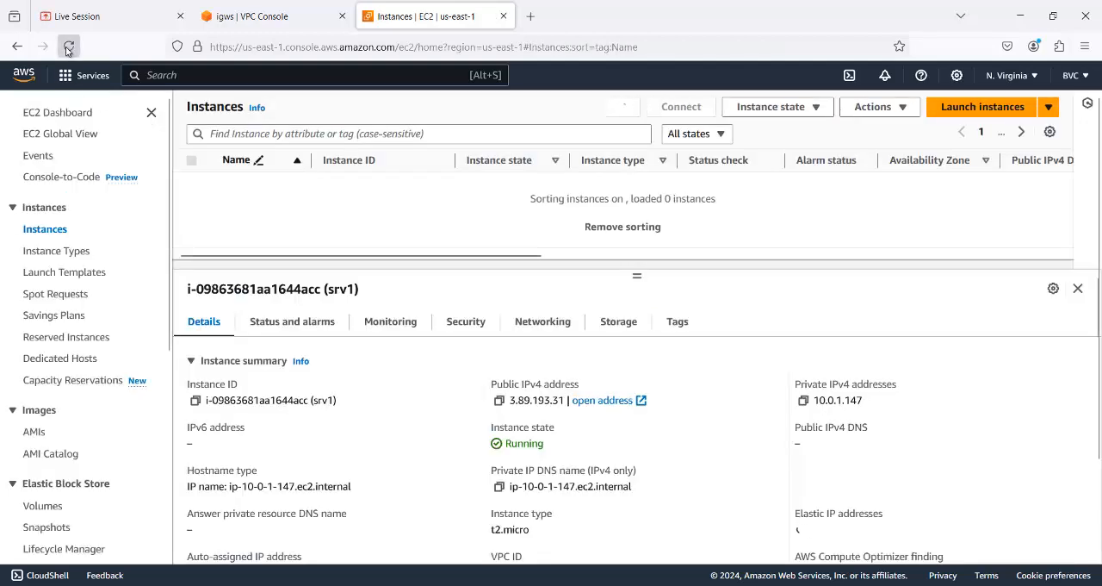
left_click(68, 47)
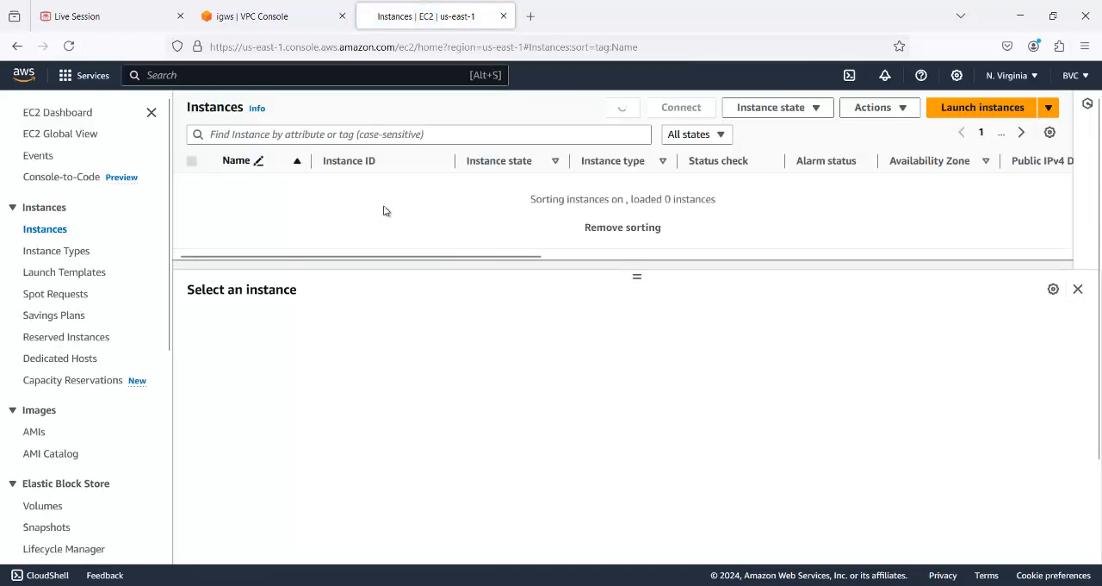
- Select only srv2, check its Get Windows password page, and return to the instances list
left_click(241, 189)
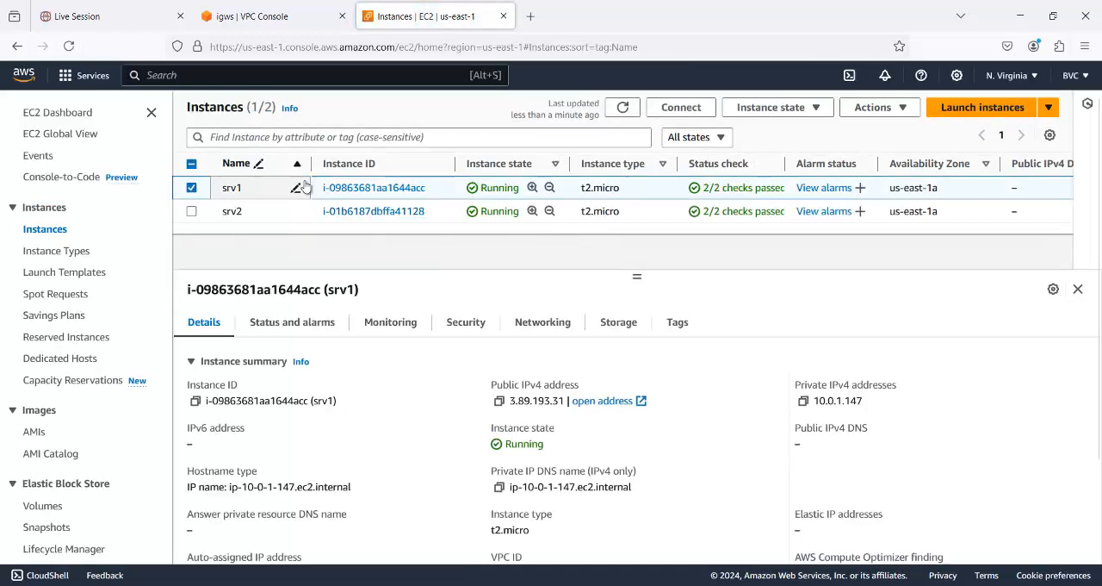
left_click(193, 188)
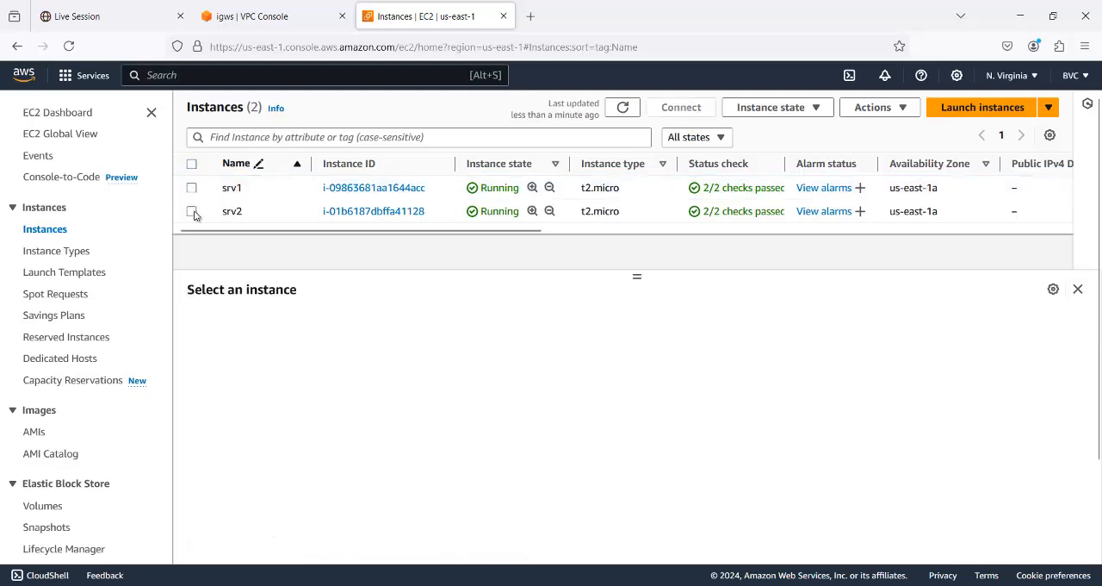
left_click(192, 211)
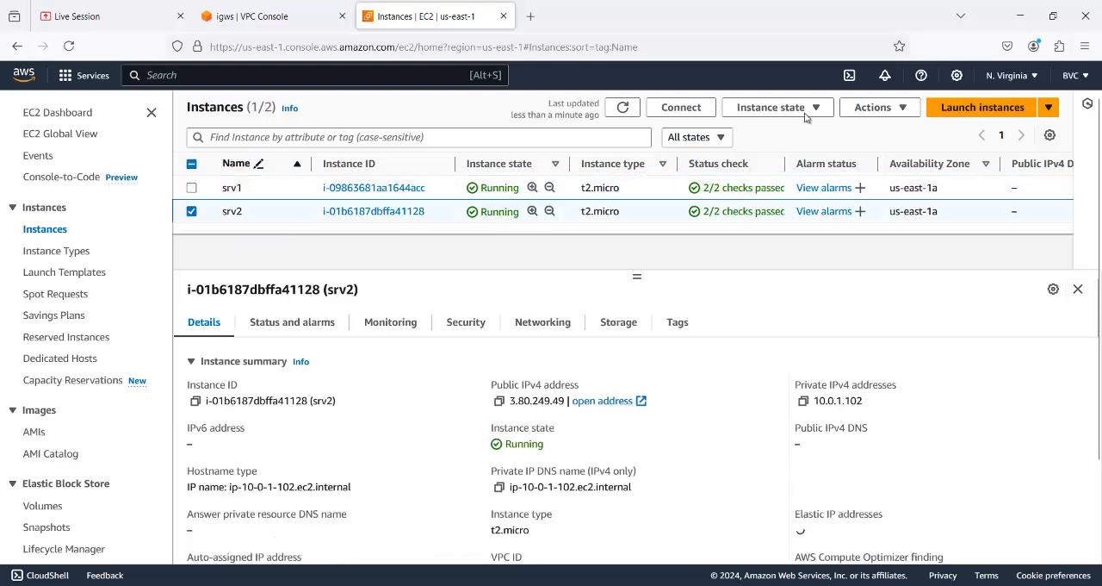
left_click(885, 116)
left_click(885, 239)
left_click(786, 261)
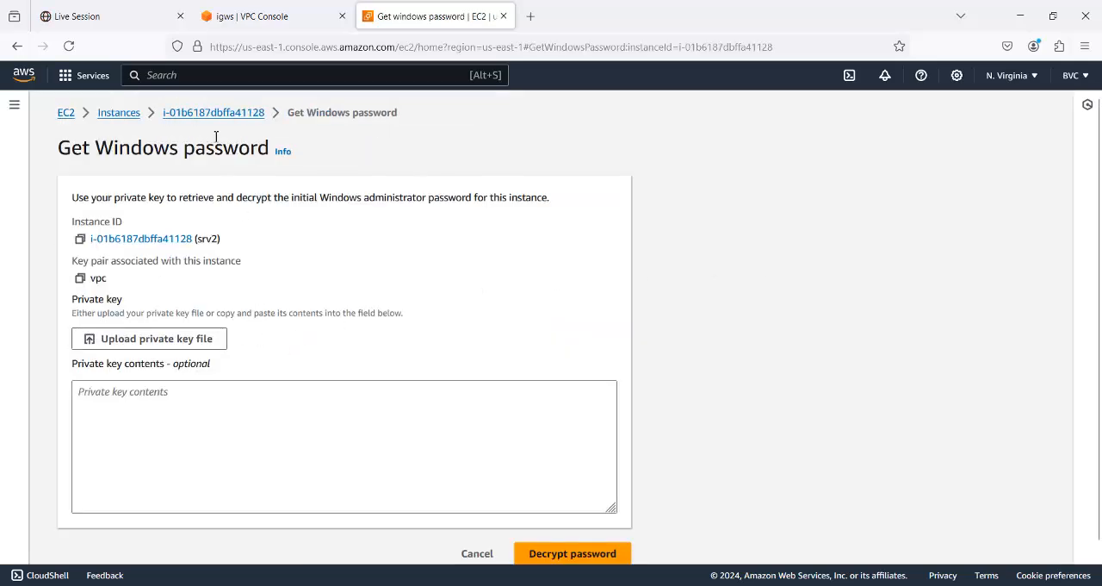
left_click(121, 113)
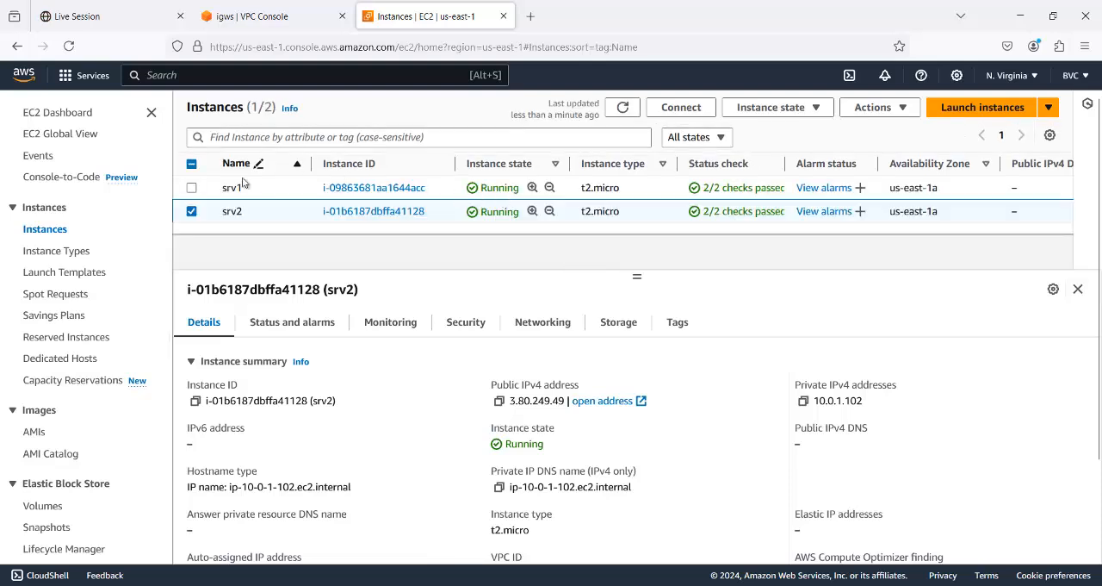
- Select only srv1, check its Get Windows password page, and return to the instances list
left_click(191, 187)
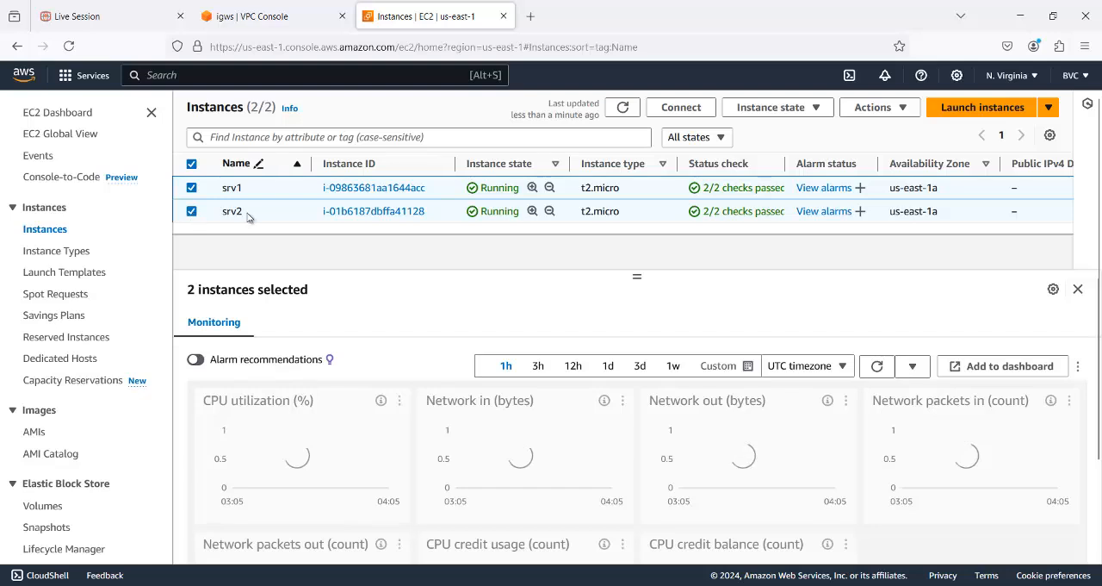
left_click(191, 211)
left_click(878, 109)
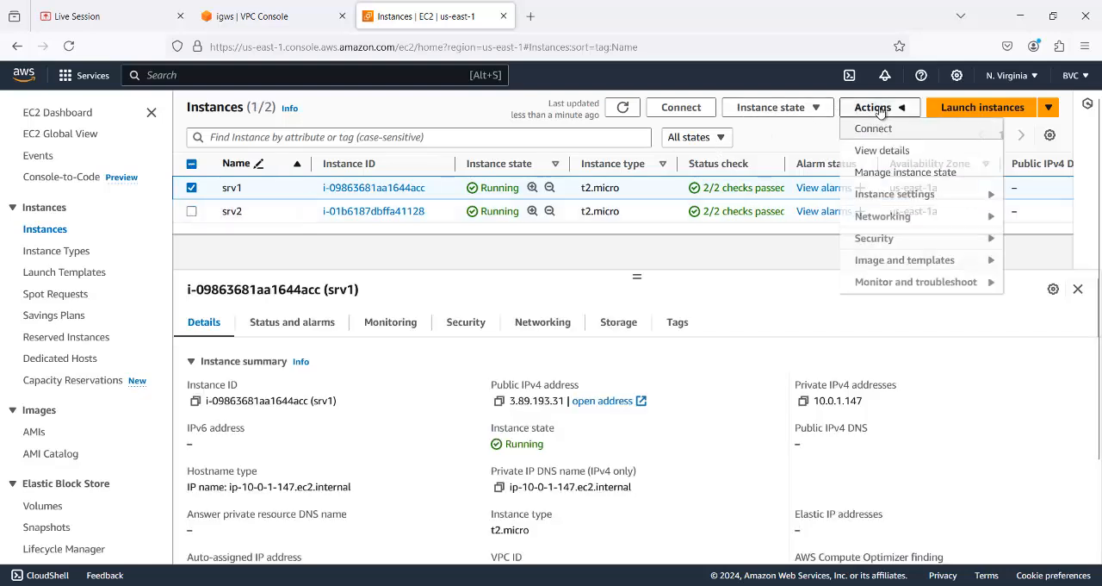
mouse_move(885, 244)
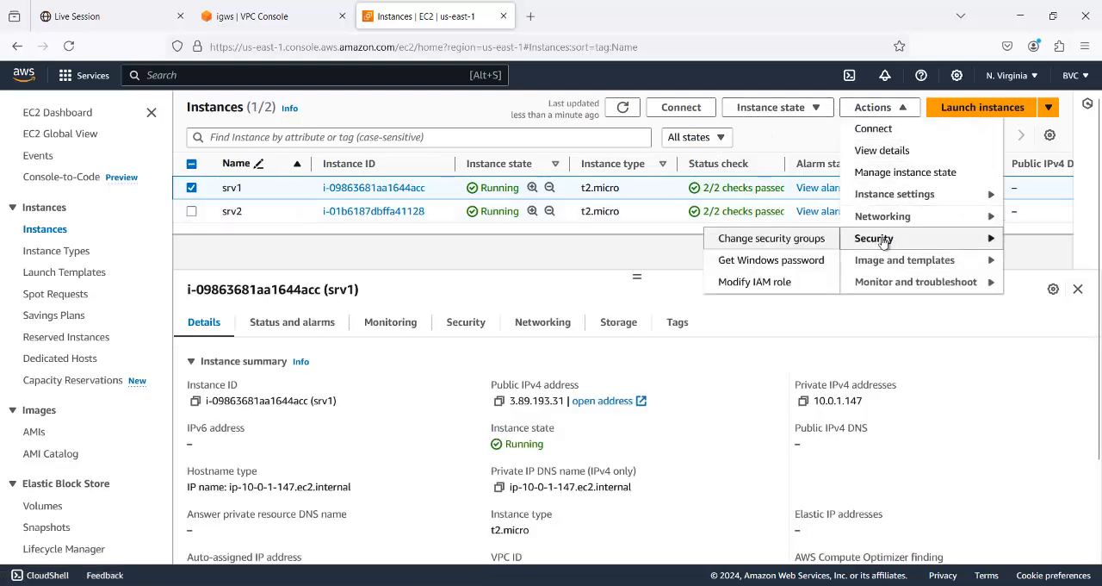
left_click(788, 261)
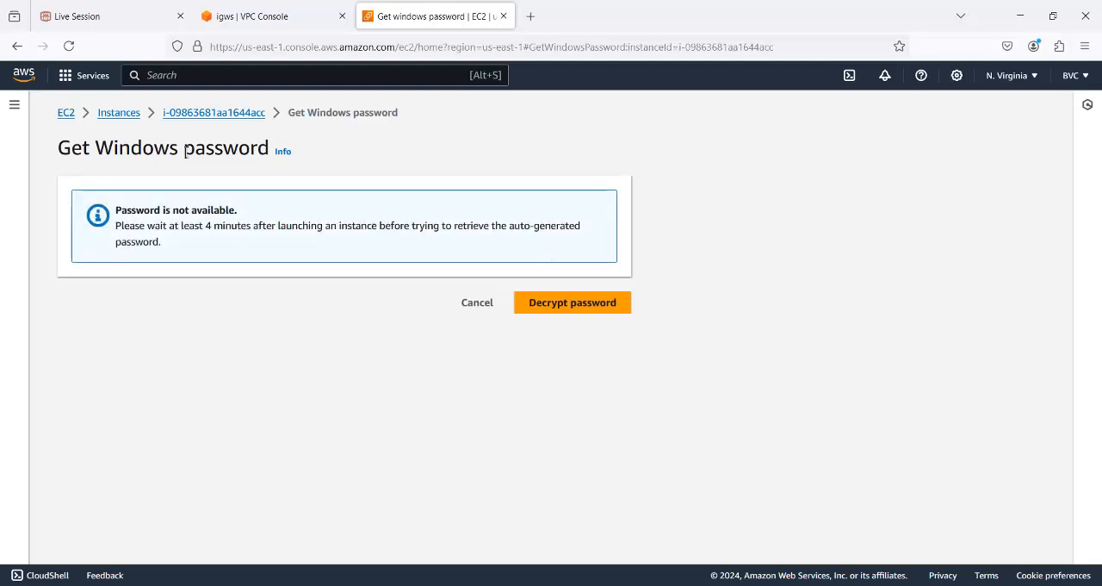
left_click(117, 114)
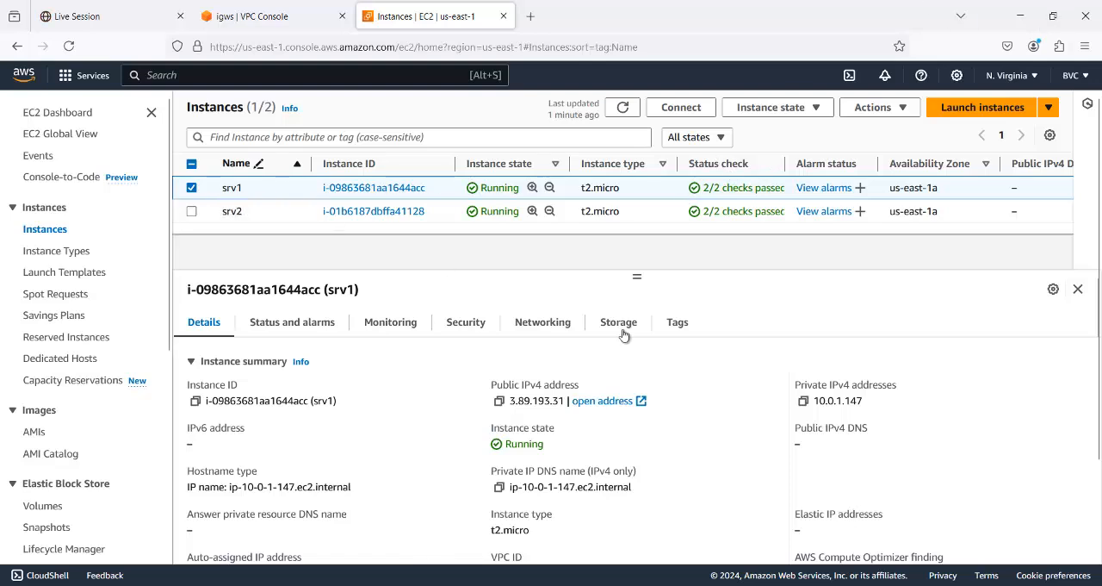
- Try once more to get the Windows password for srv1, and go back to the instances list
left_click(895, 108)
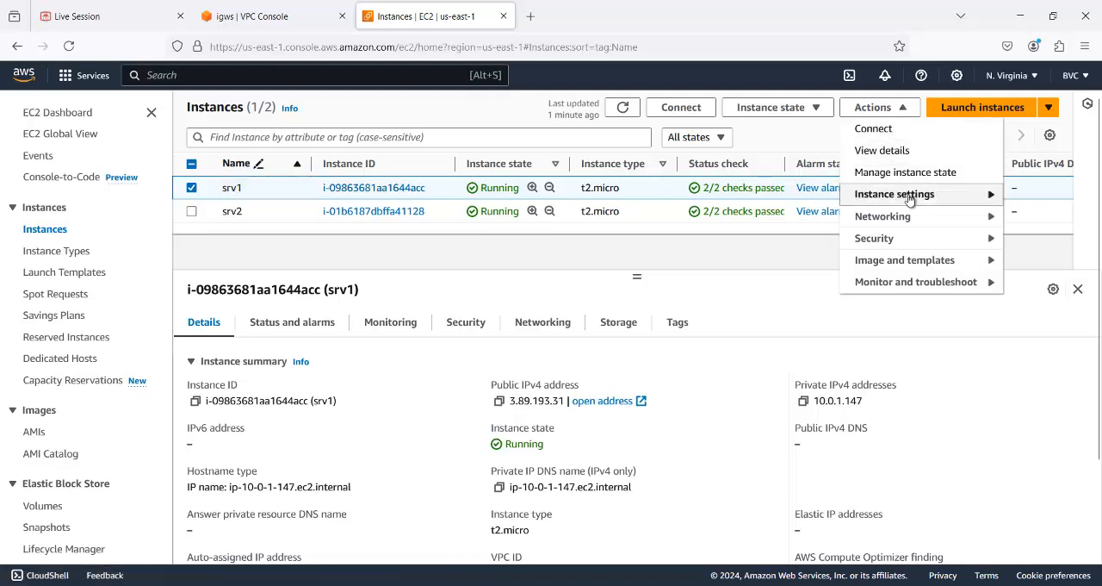
mouse_move(918, 240)
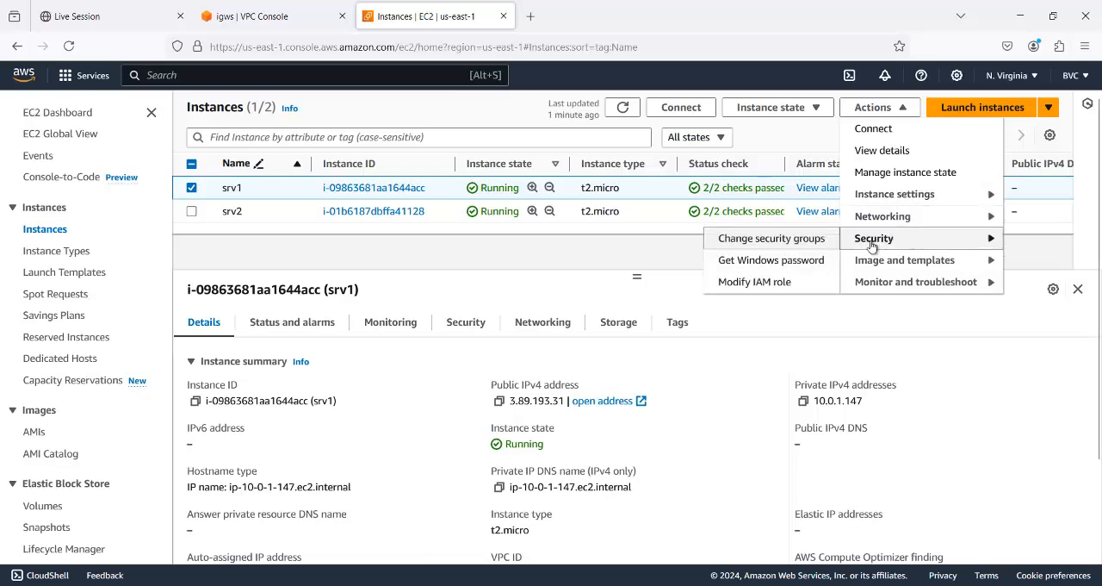
left_click(771, 262)
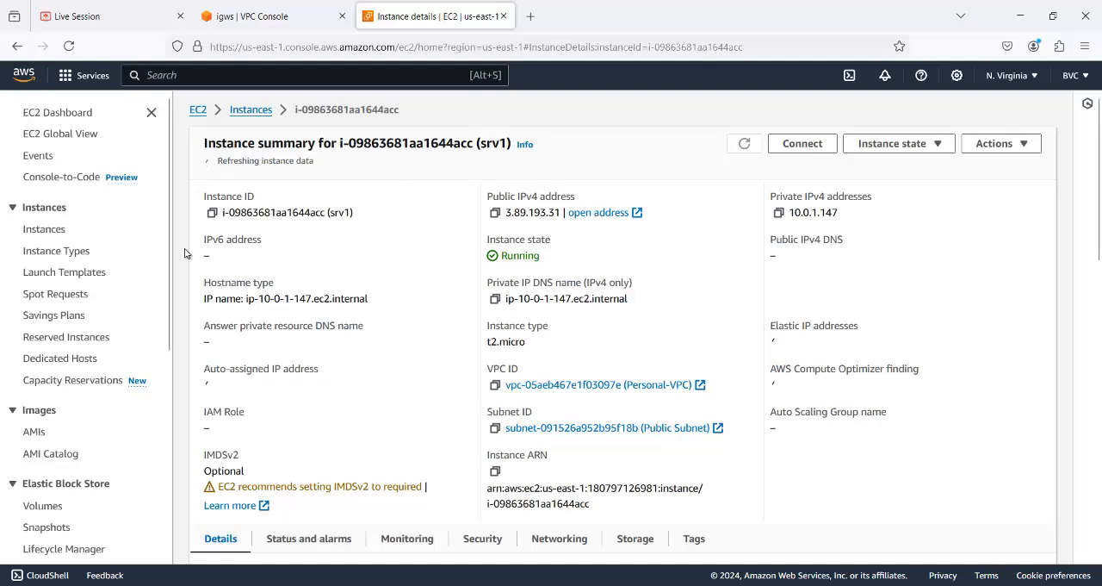
left_click(45, 230)
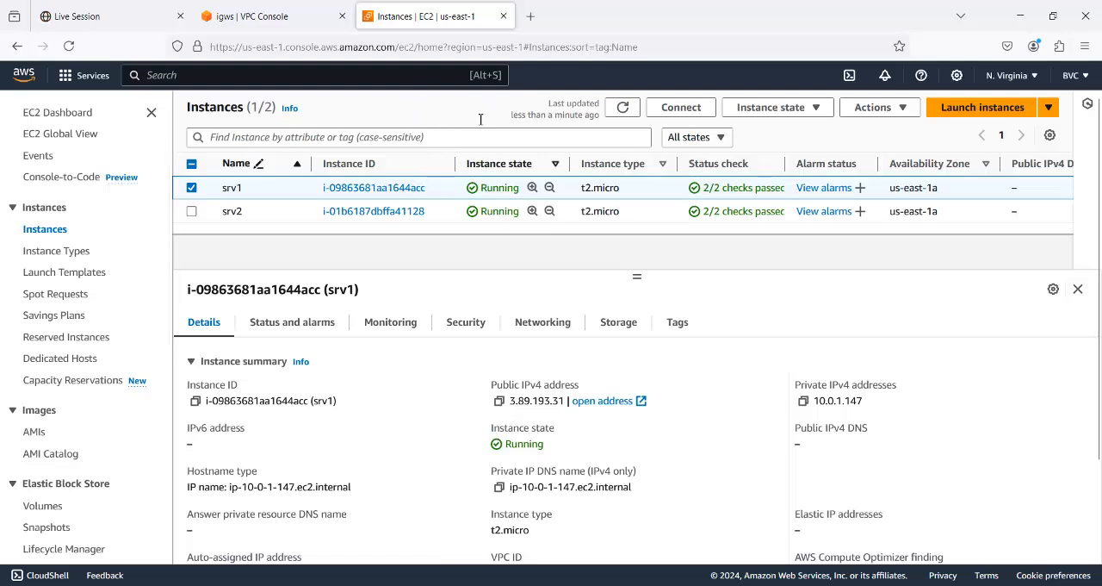
- Terminate the srv1 instance
left_click(819, 108)
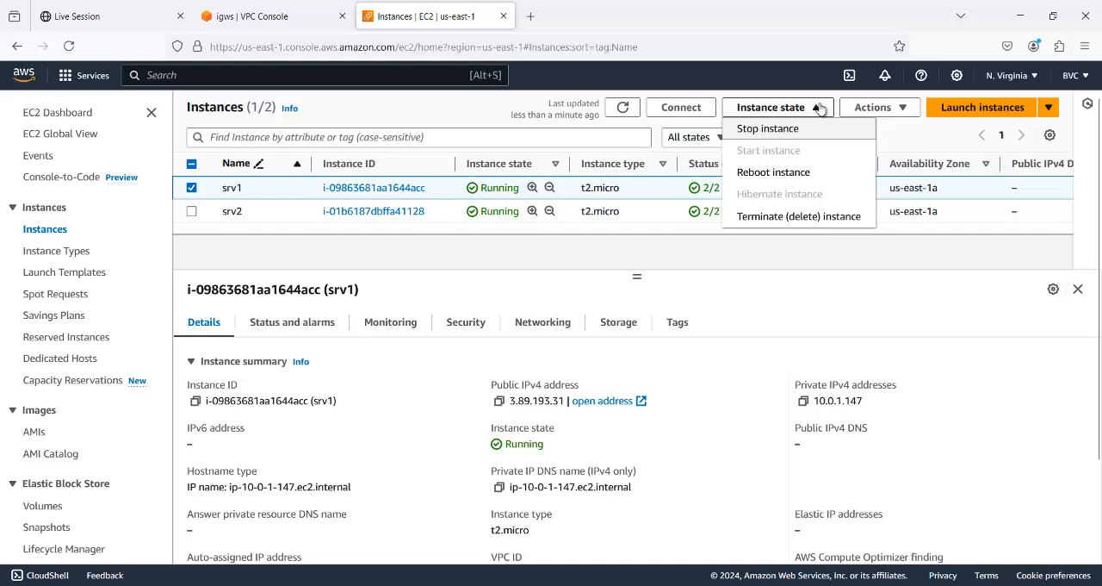
left_click(794, 220)
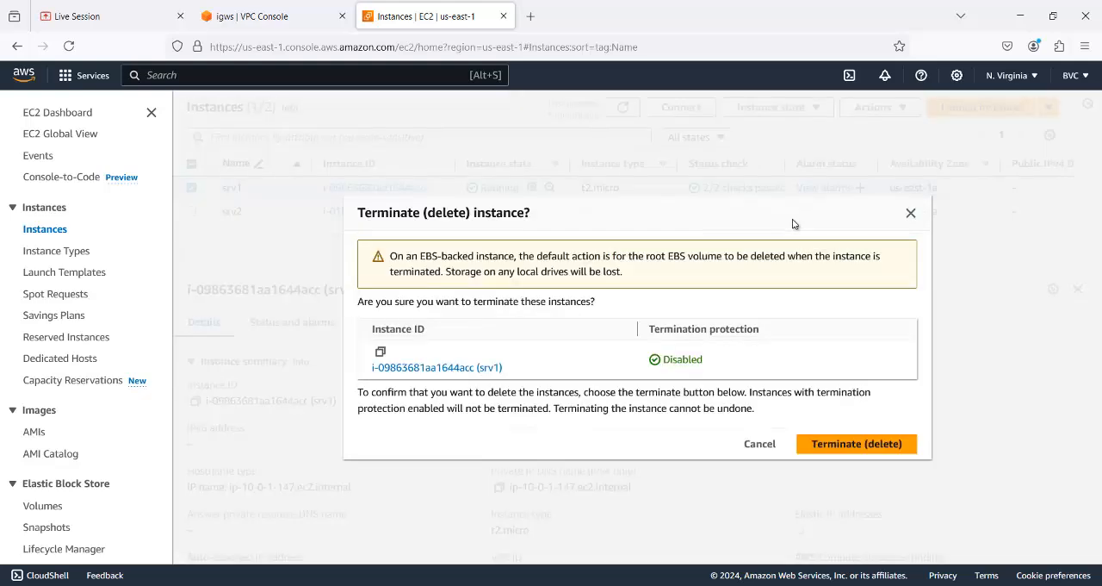
left_click(863, 444)
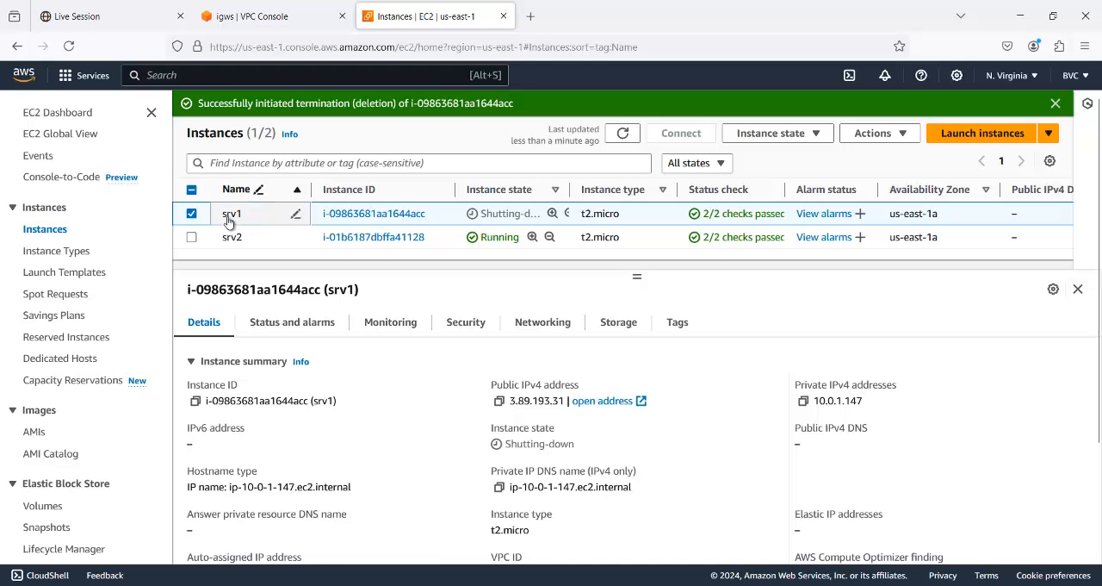
- Start launching a new EC2 instance and name it srvA
left_click(949, 138)
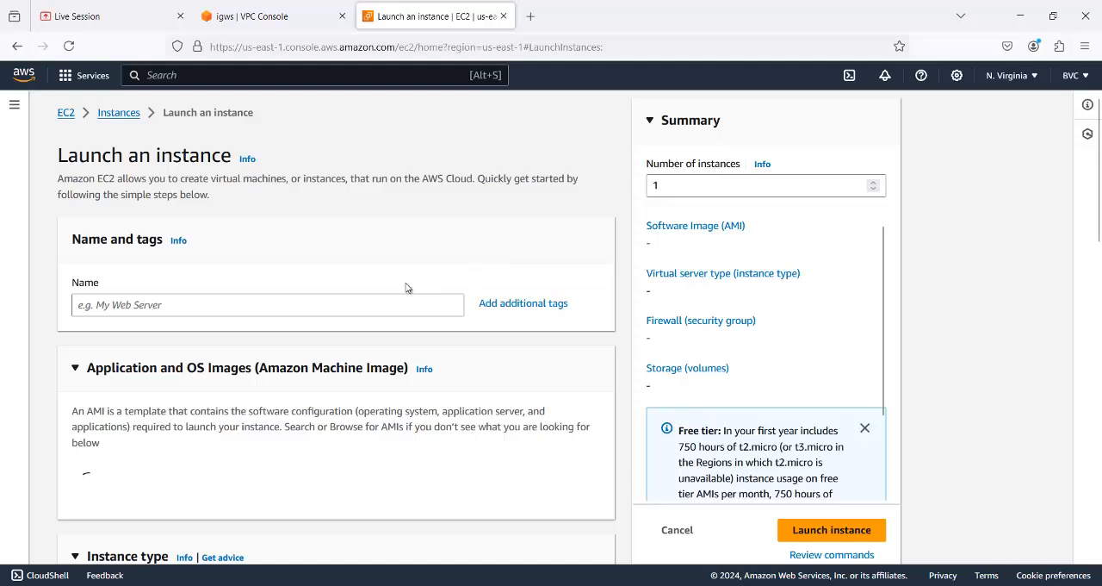
left_click(252, 305)
type("srvA")
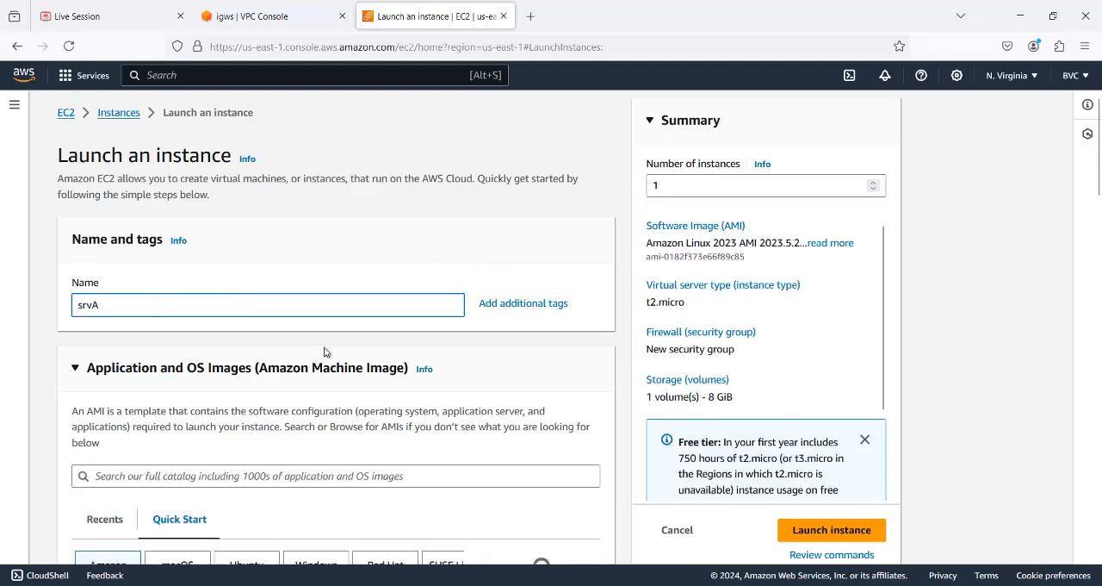
- Browse the AMI catalog filtered to free tier only and select the Microsoft Windows Server 2016 Base image
scroll(325, 351, "down", 3)
scroll(323, 352, "down", 2)
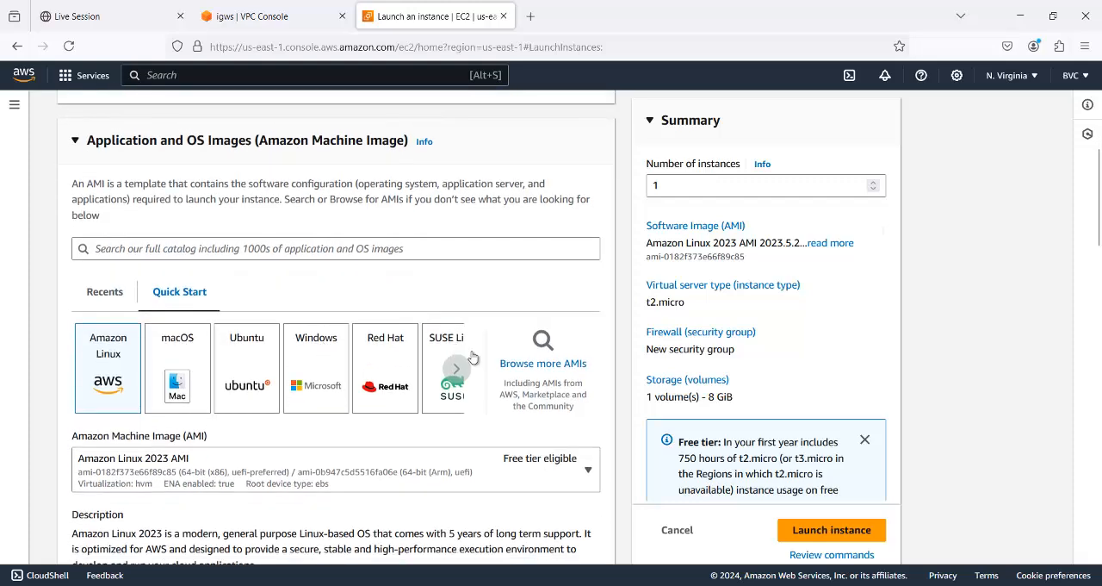
left_click(529, 366)
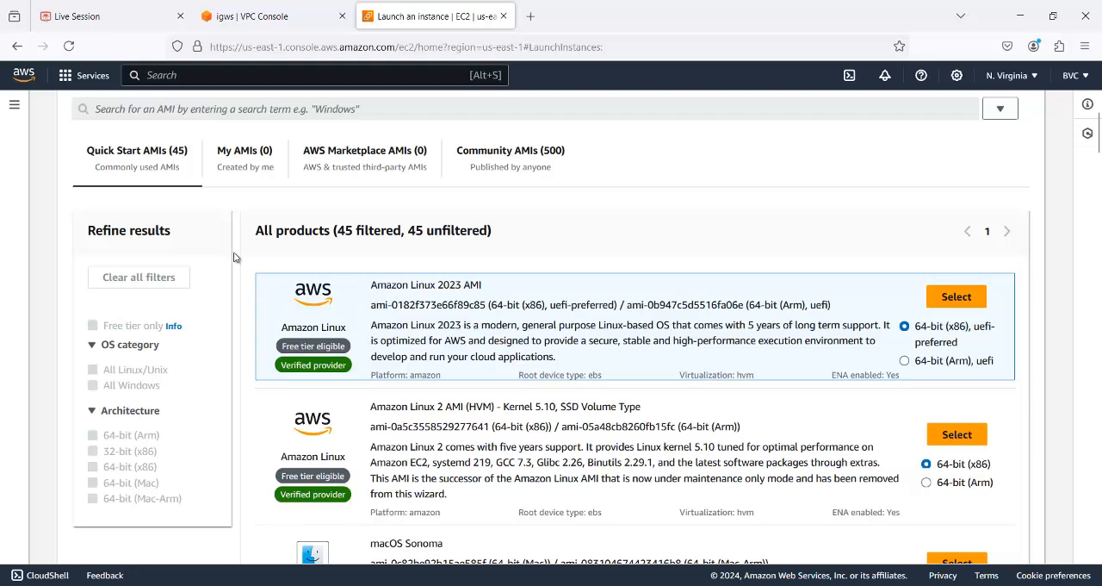
left_click(121, 330)
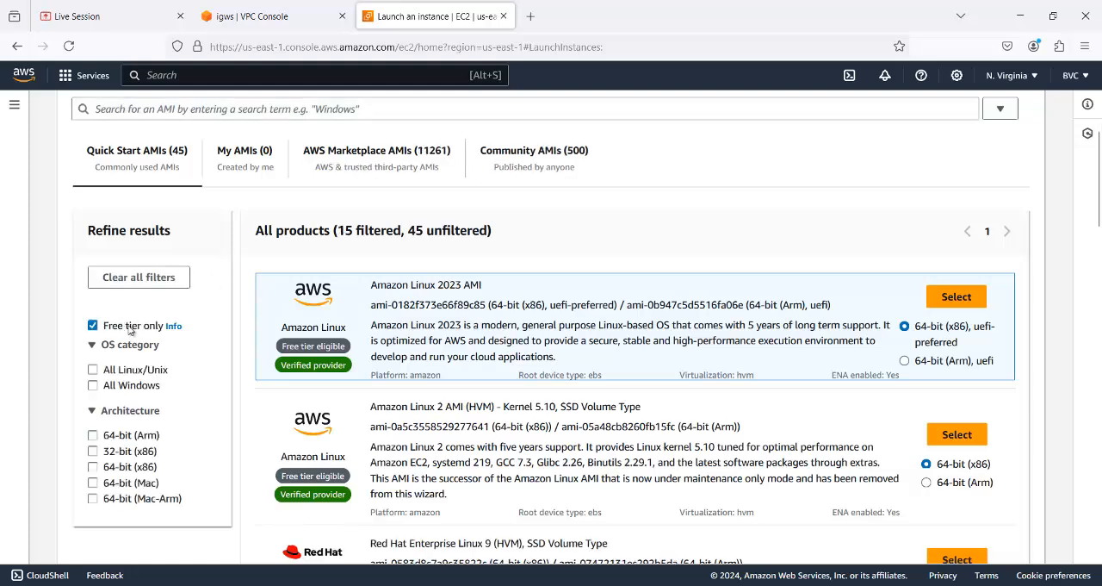
scroll(517, 366, "down", 8)
scroll(545, 372, "down", 3)
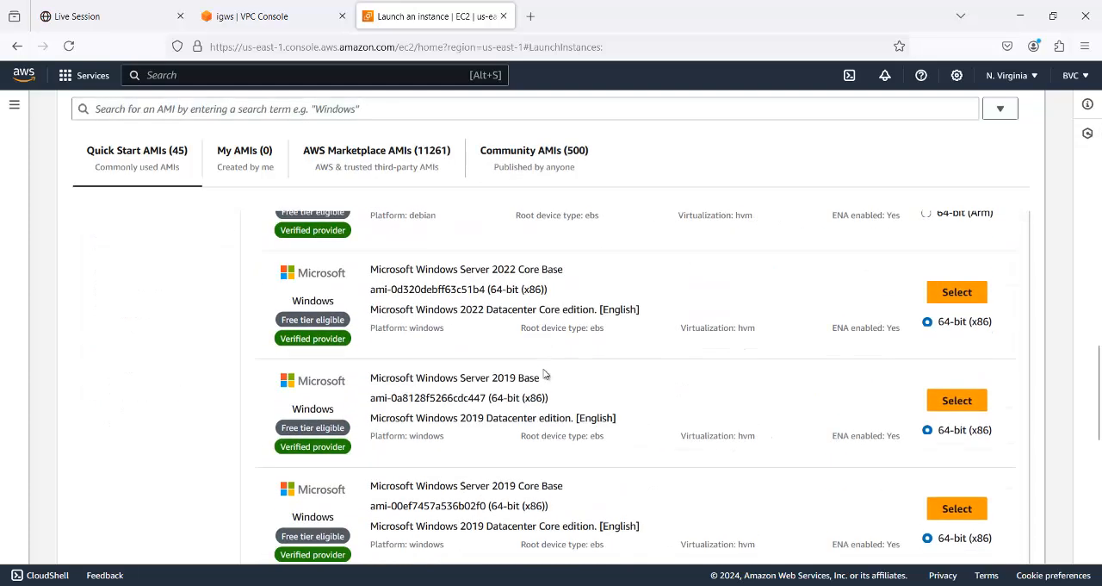
scroll(544, 373, "down", 3)
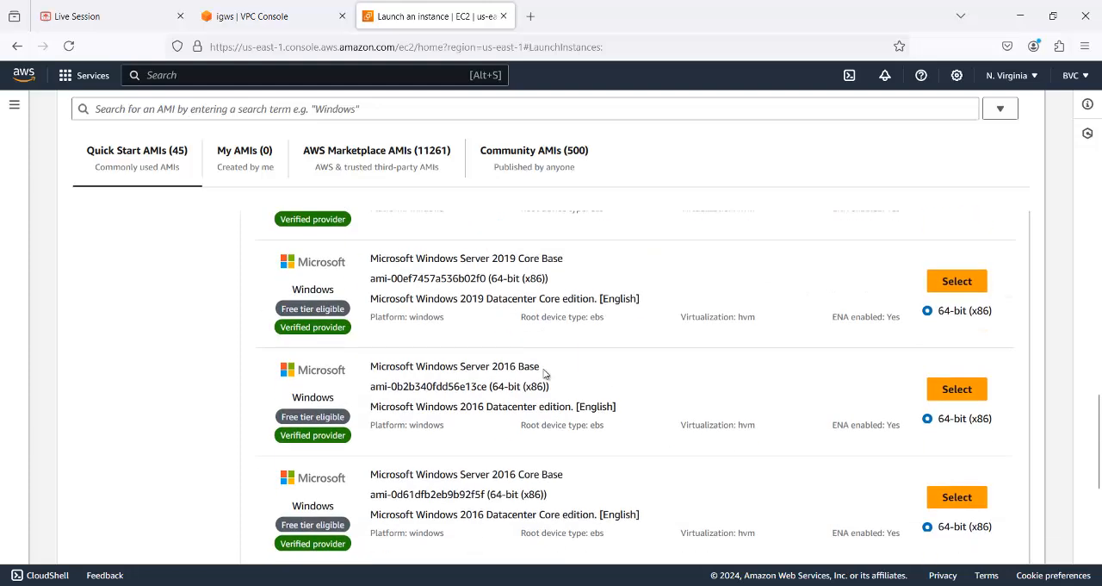
left_click(967, 399)
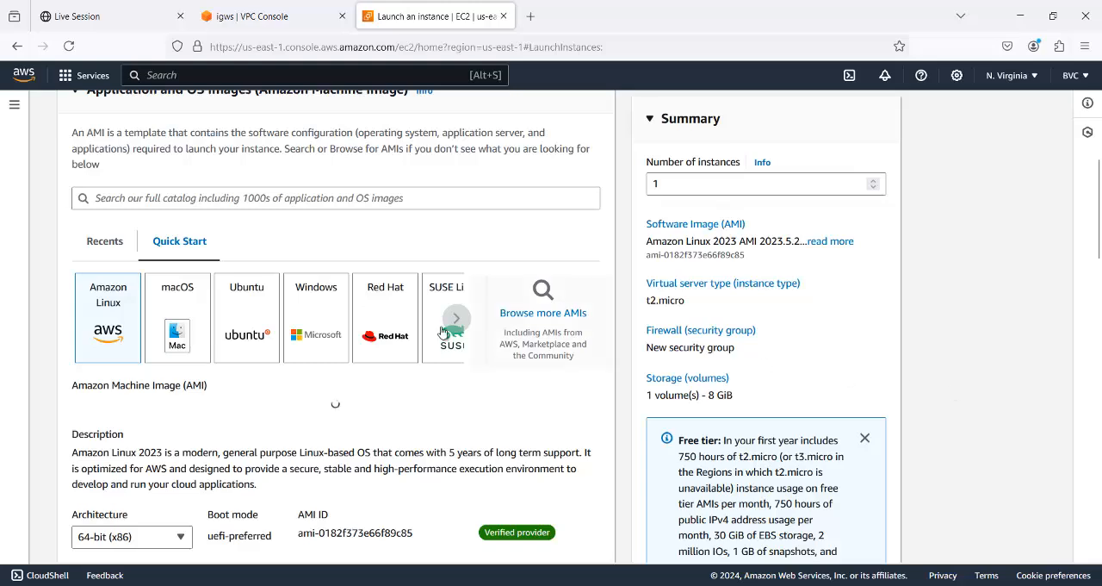
- Keep the t2.micro instance type and choose the existing vpc key pair for login
scroll(440, 334, "down", 3)
scroll(440, 336, "down", 2)
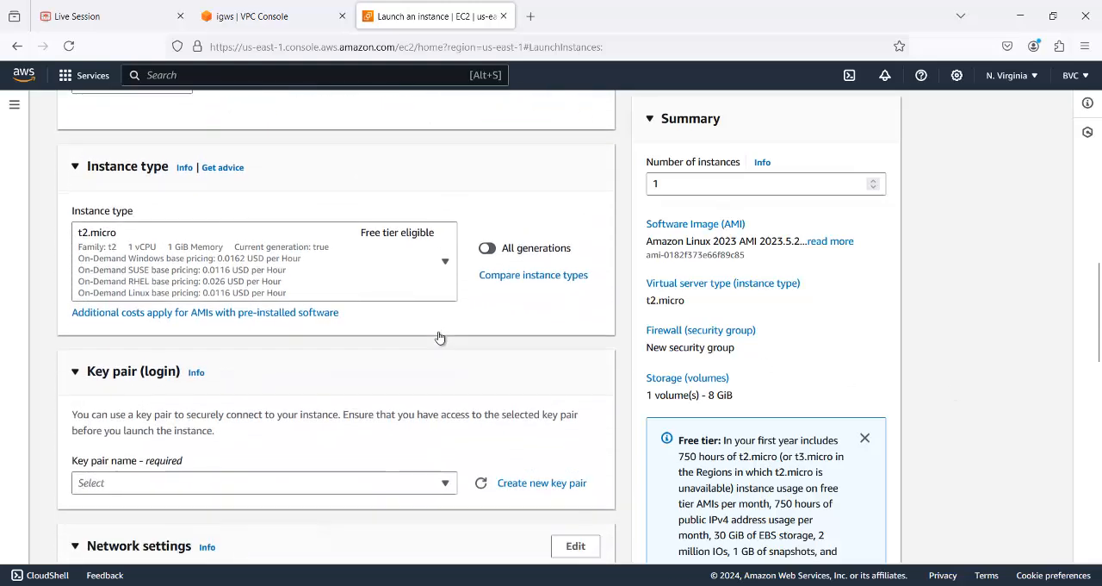
scroll(441, 336, "down", 2)
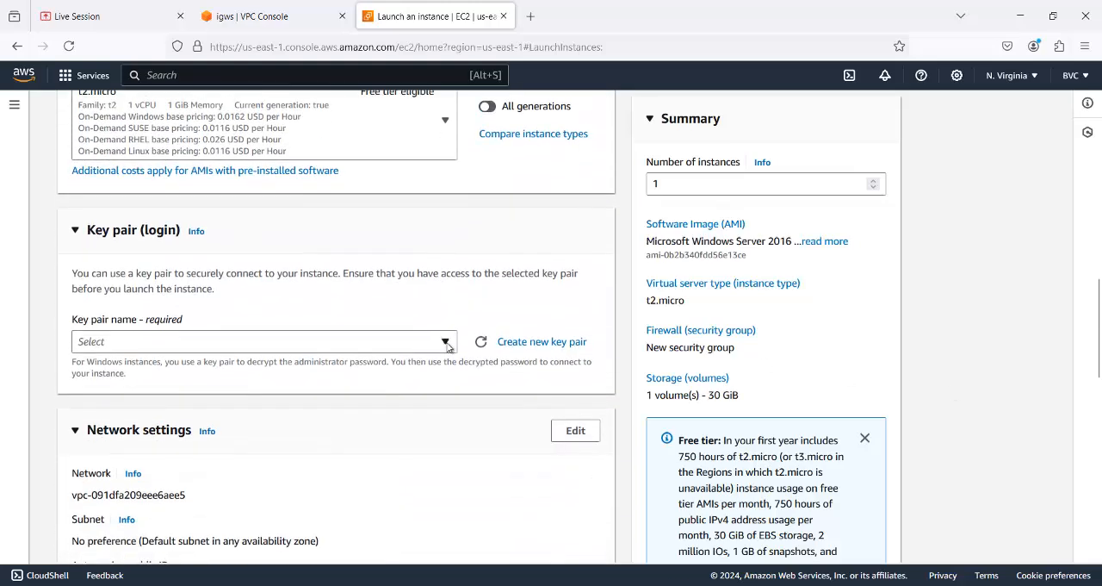
left_click(446, 344)
type("vpc")
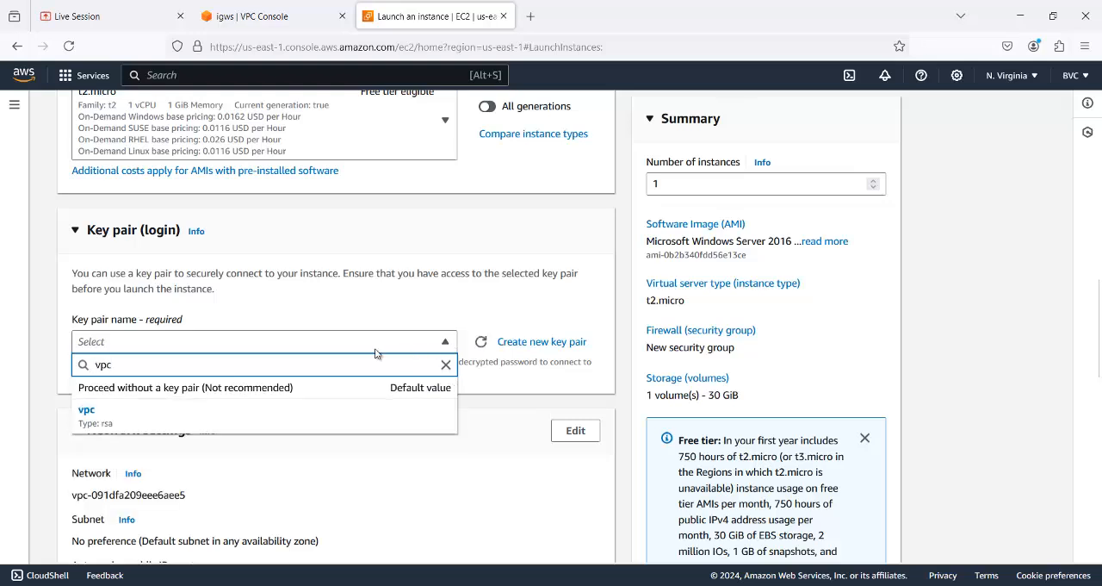
left_click(164, 421)
- Edit the network settings to use Personal-VPC with its Public Subnet, and enable auto-assigned public IP
scroll(379, 408, "down", 3)
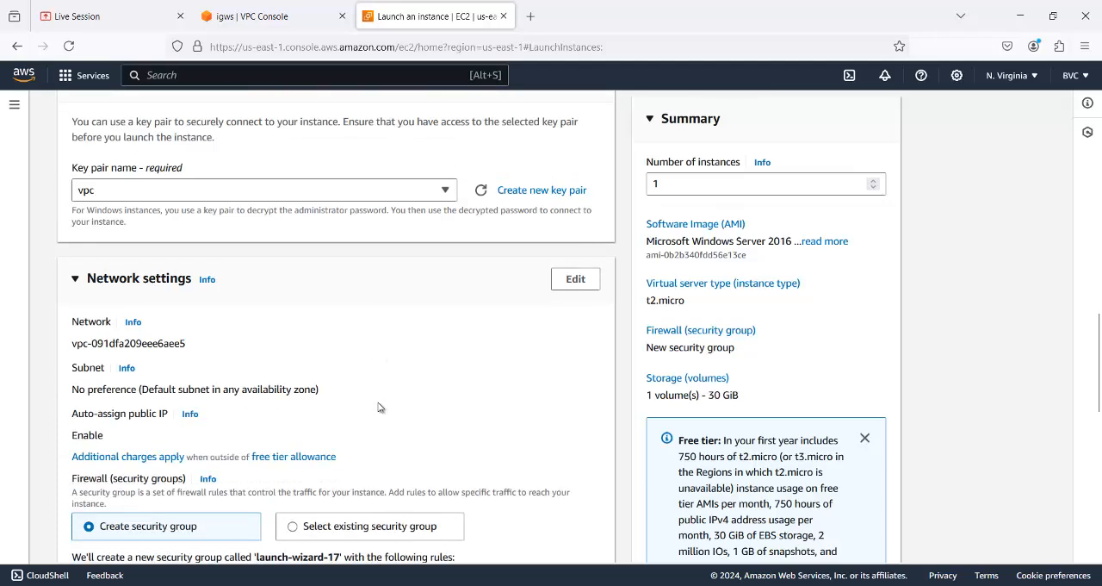
left_click(570, 283)
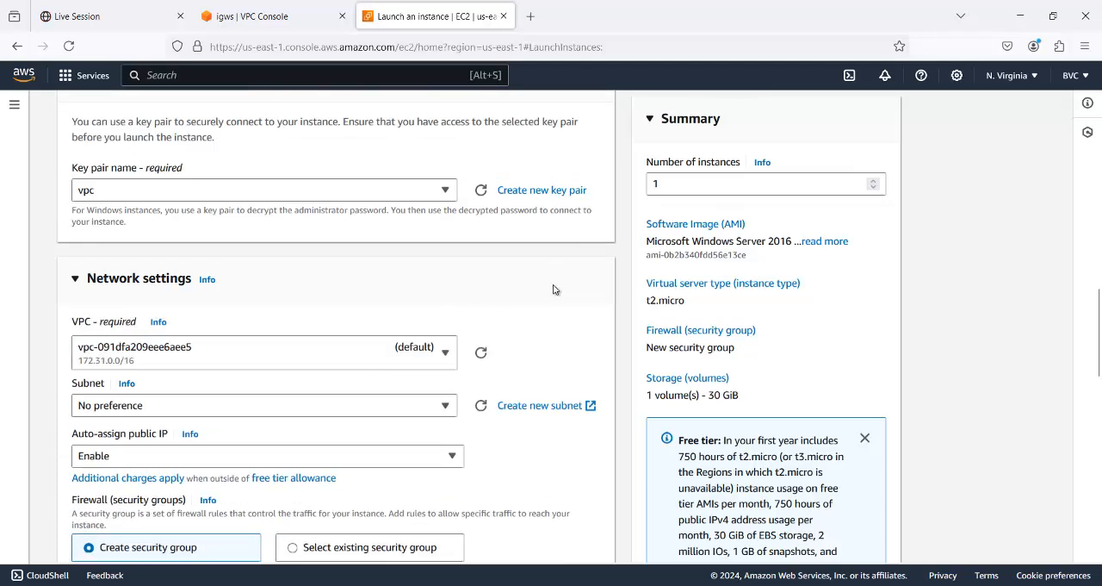
left_click(429, 362)
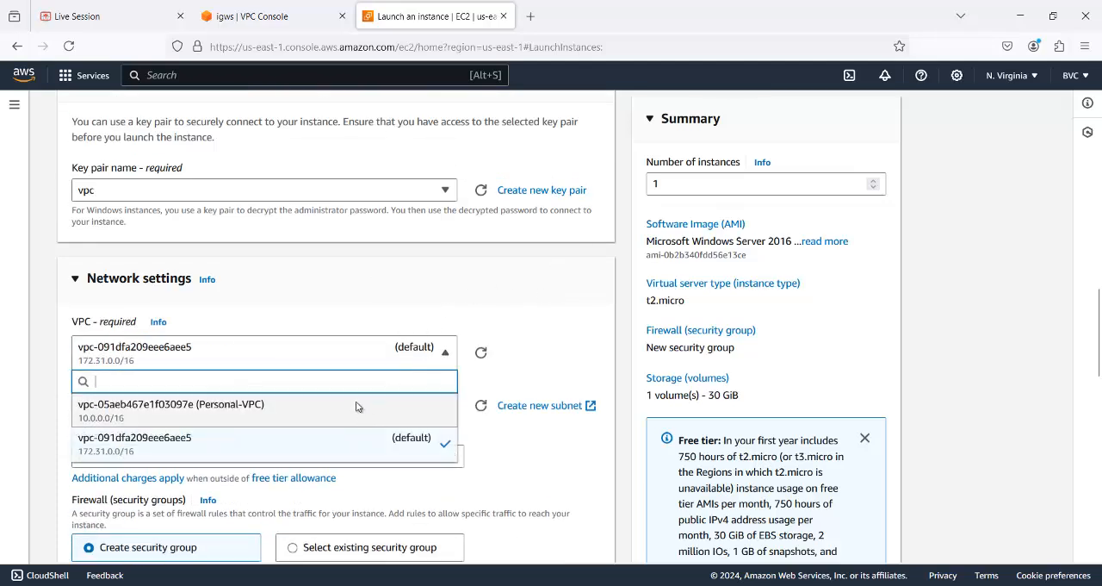
left_click(357, 406)
left_click(438, 422)
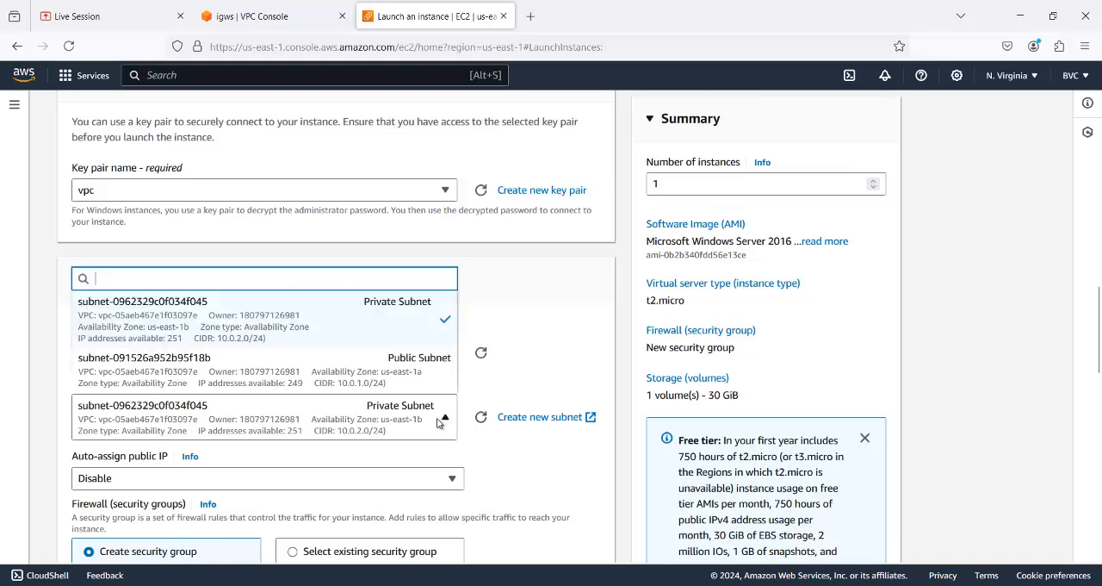
left_click(407, 372)
left_click(454, 475)
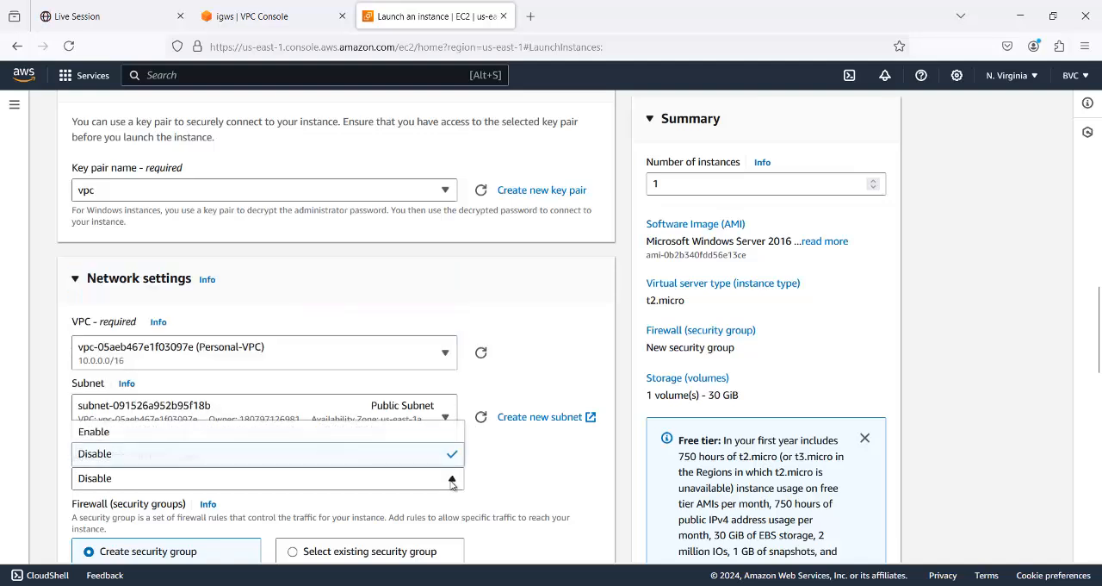
left_click(363, 433)
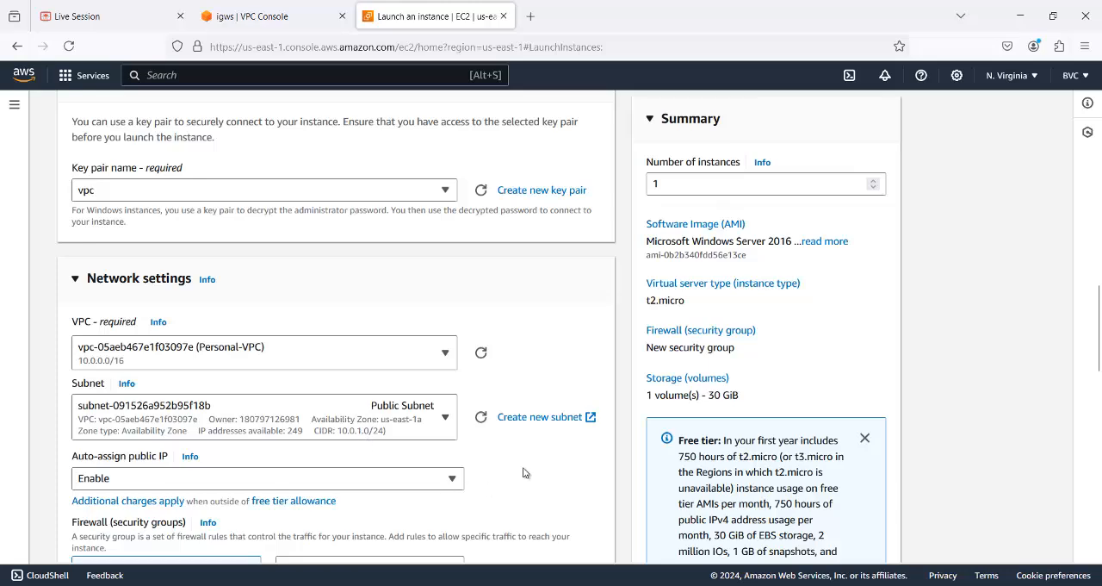
- Keep the proposed new security group and the 30 GiB gp2 storage, and launch the srvA instance
scroll(517, 465, "down", 3)
scroll(481, 435, "down", 2)
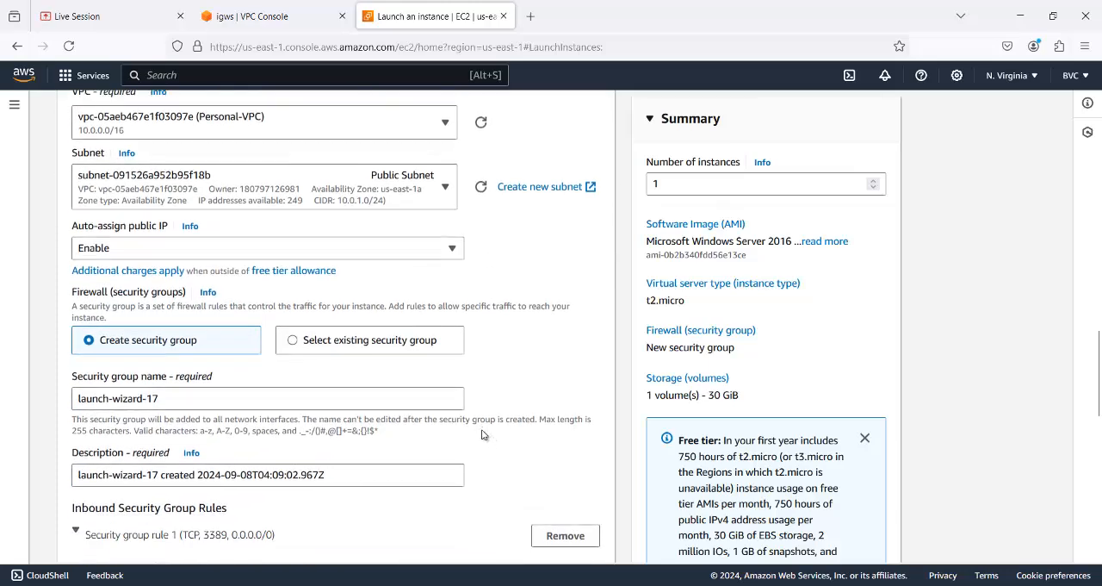
scroll(179, 315, "down", 6)
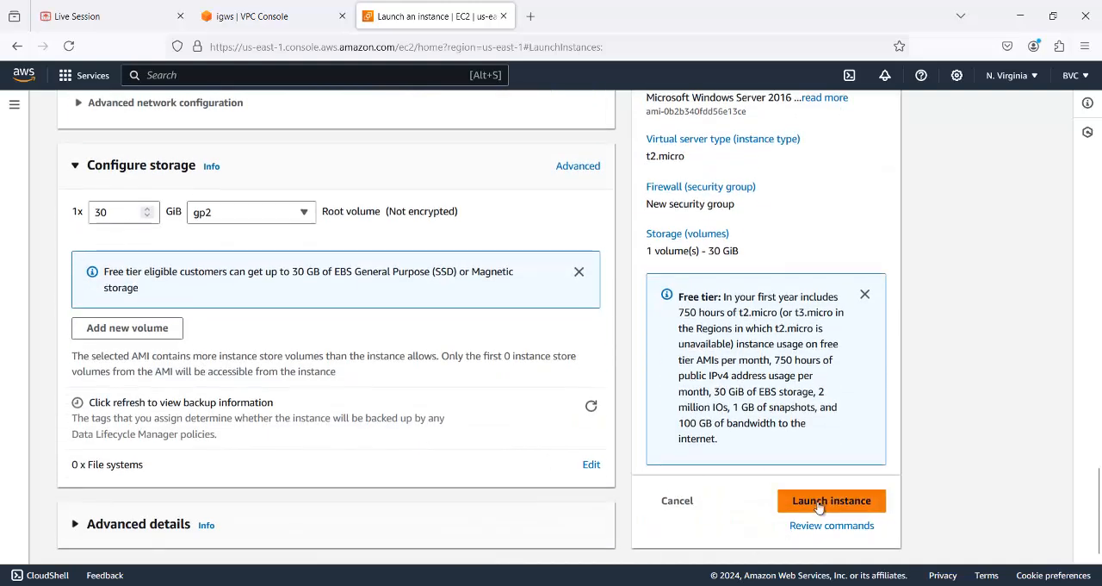
left_click(818, 507)
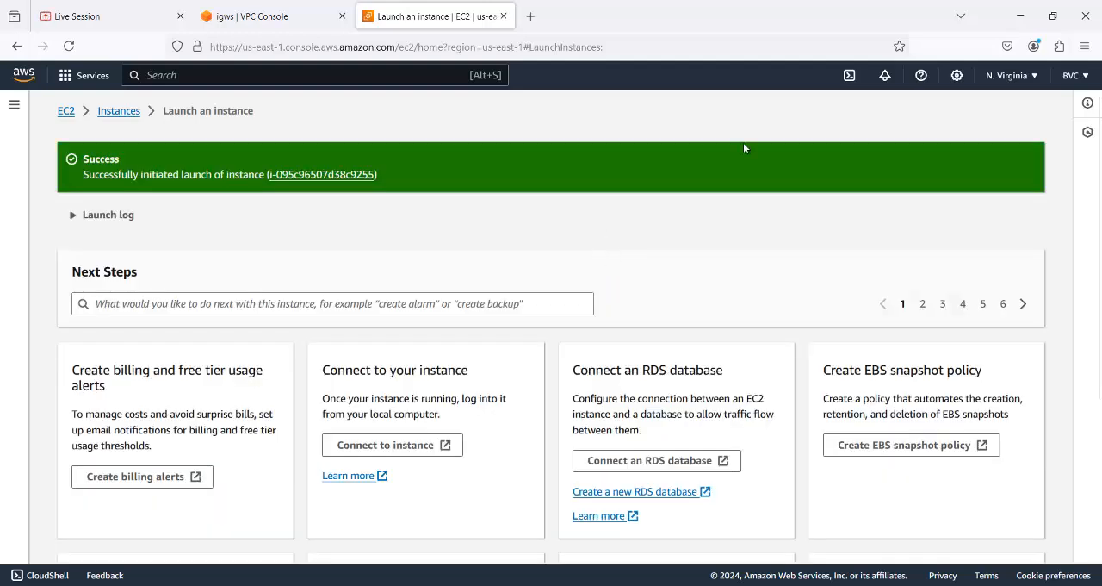
- View all EC2 instances and refresh the list
scroll(961, 516, "down", 5)
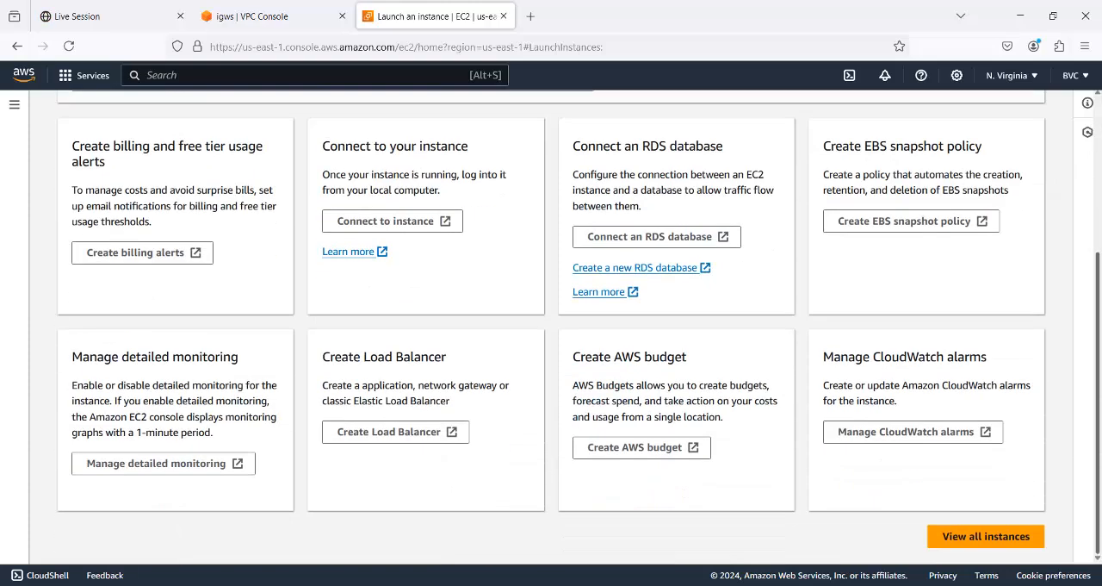
left_click(980, 539)
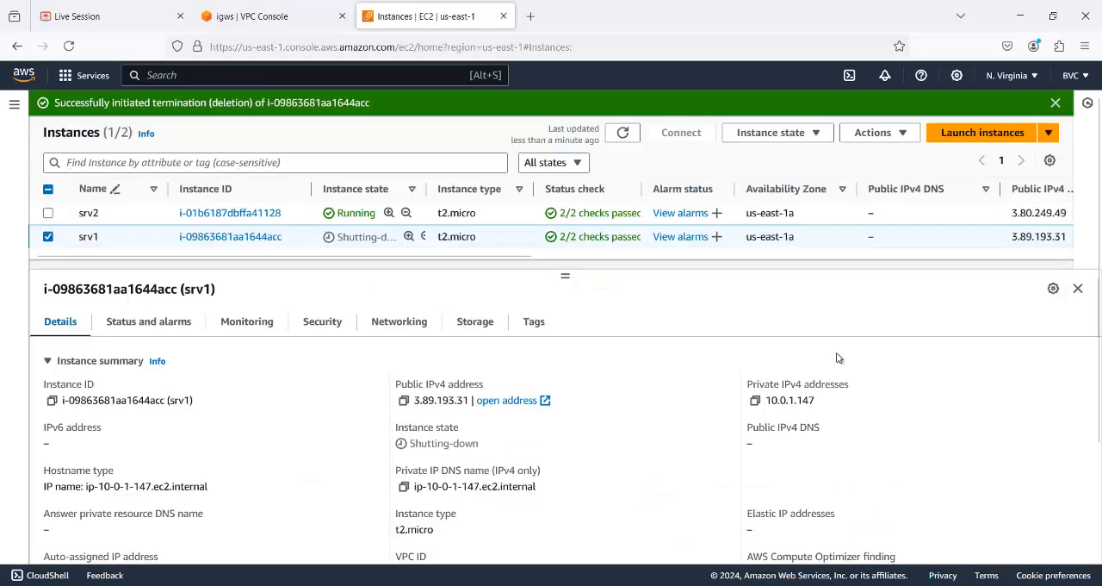
left_click(633, 133)
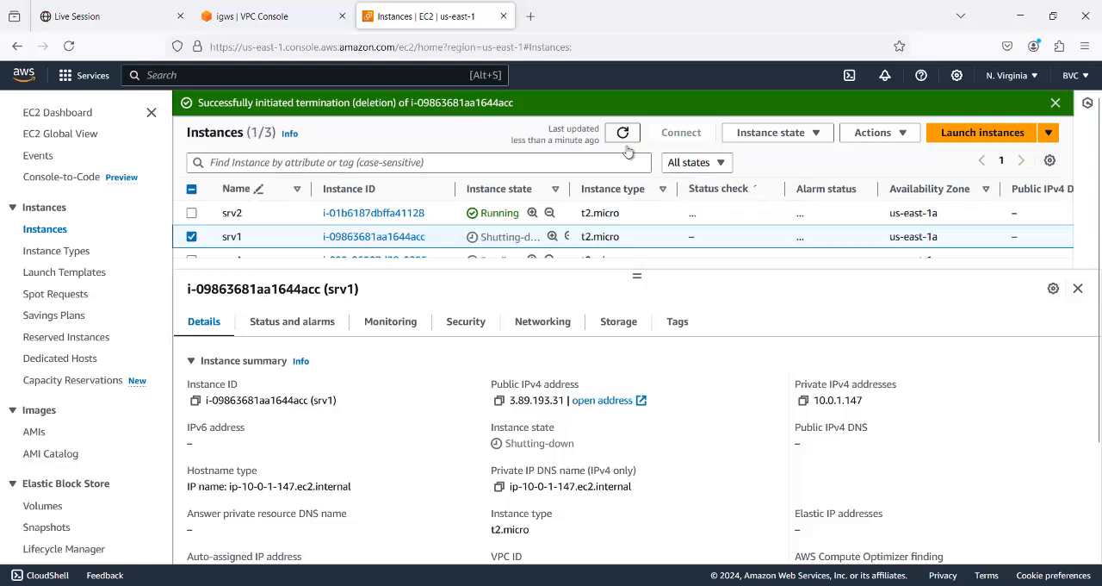
- Make more room for the instance list, sort the instances by name in descending order, and refresh their status
left_click_drag(635, 276, 635, 317)
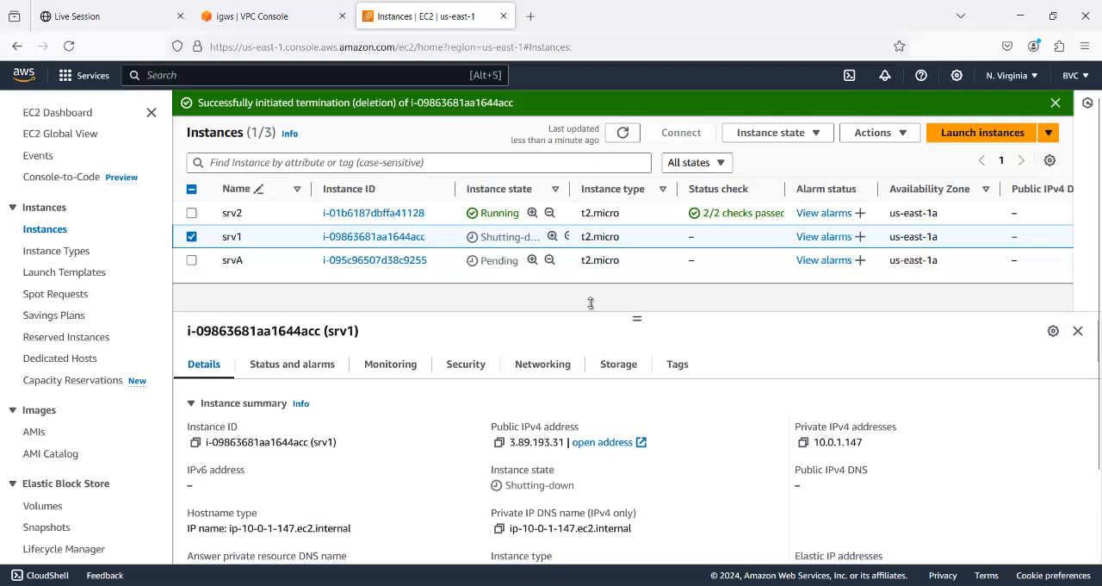
left_click(298, 190)
left_click(298, 190)
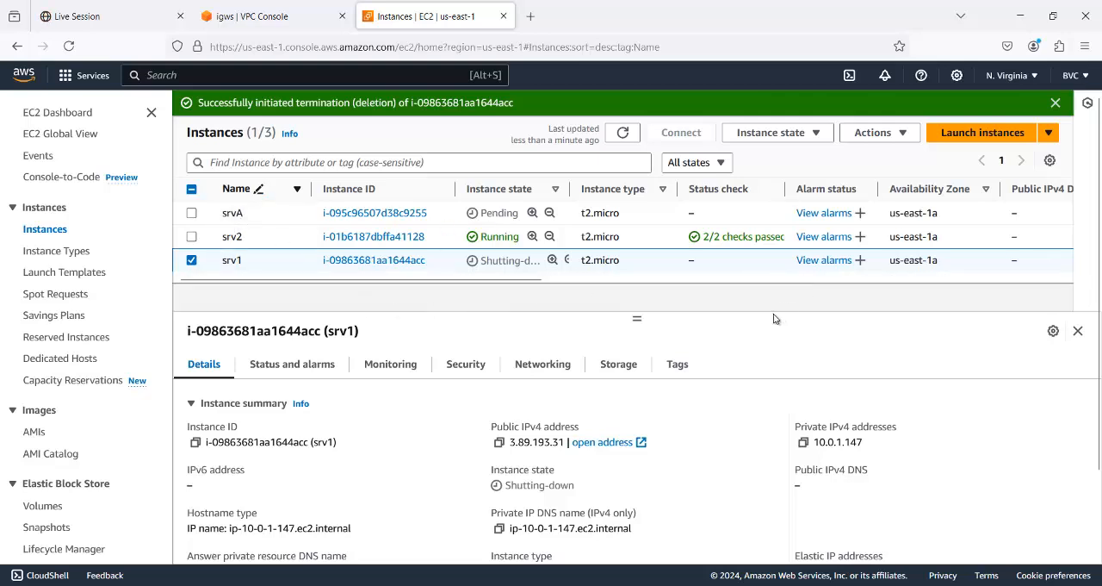
left_click(624, 134)
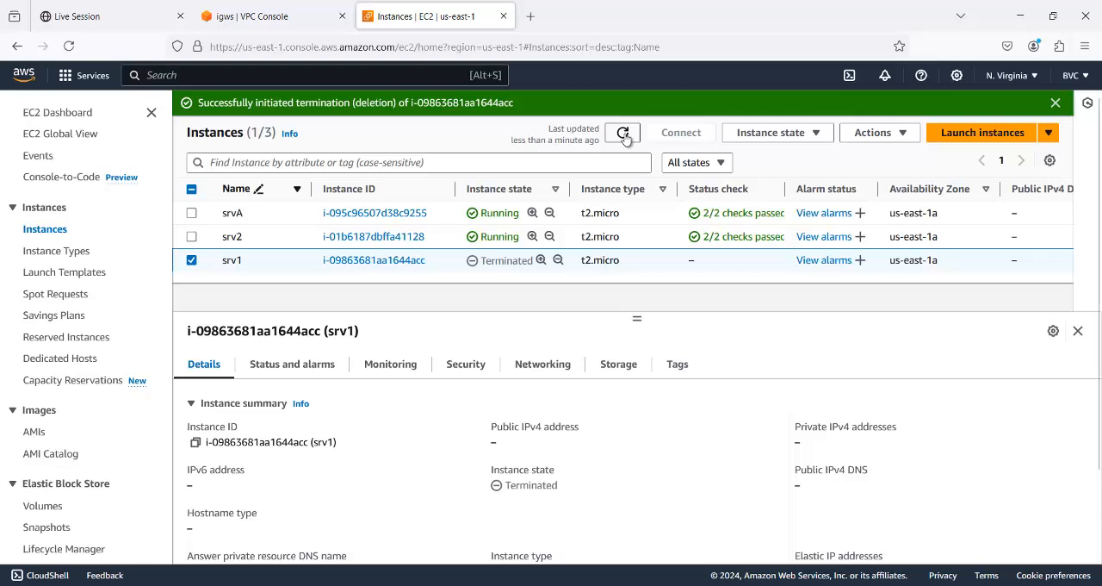
- Select only the srvA instance and open its Windows password retrieval page
left_click(191, 261)
left_click(192, 213)
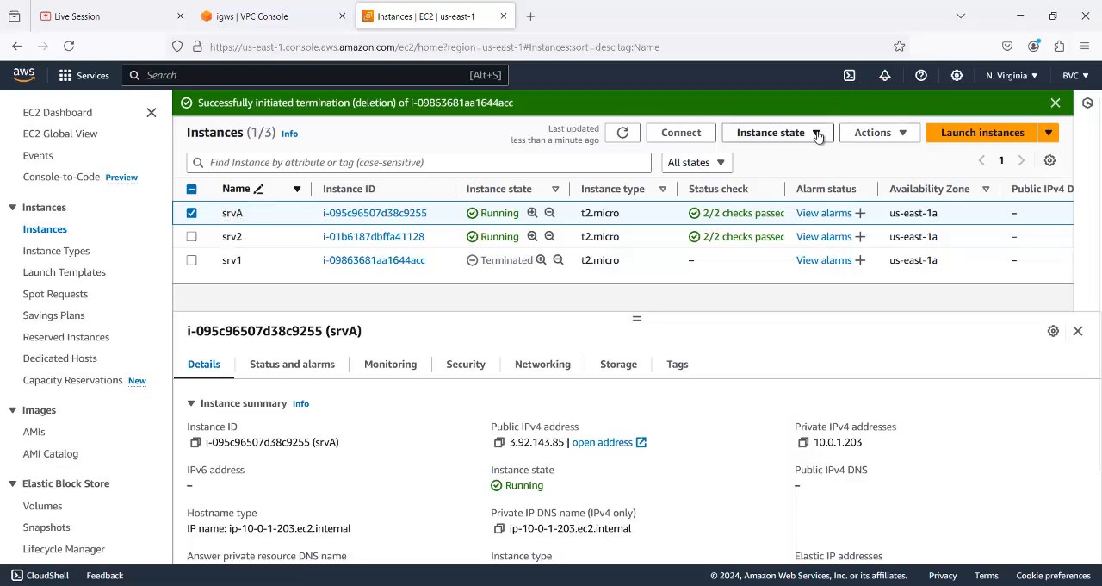
left_click(872, 133)
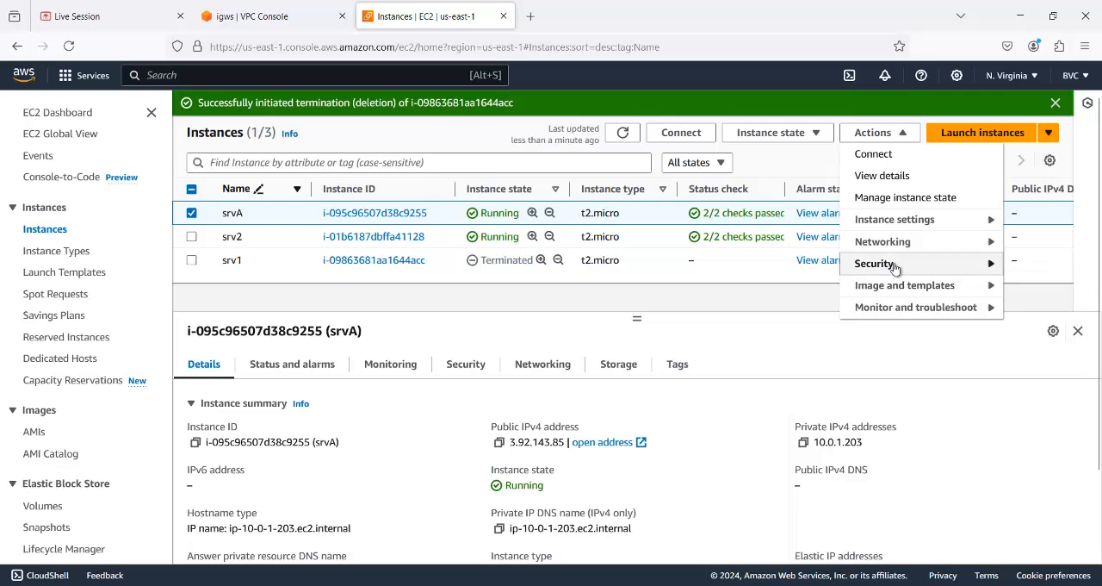
mouse_move(896, 264)
left_click(775, 286)
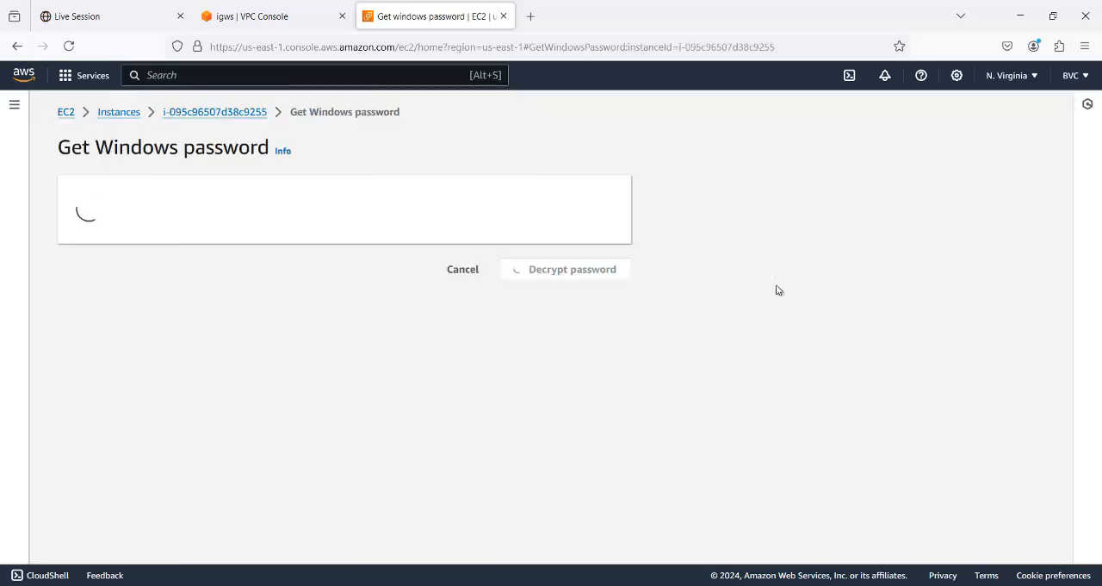
- Upload the private key file vpc (1).pem from Downloads, decrypt srvA's Windows password, and copy the password
left_click(197, 340)
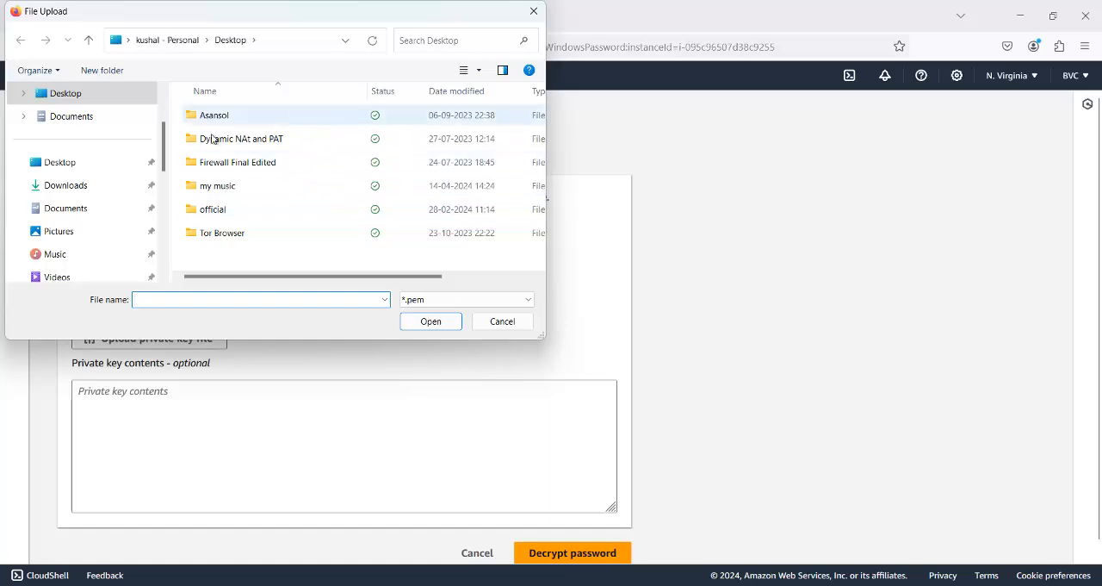
left_click(72, 187)
double_click(201, 149)
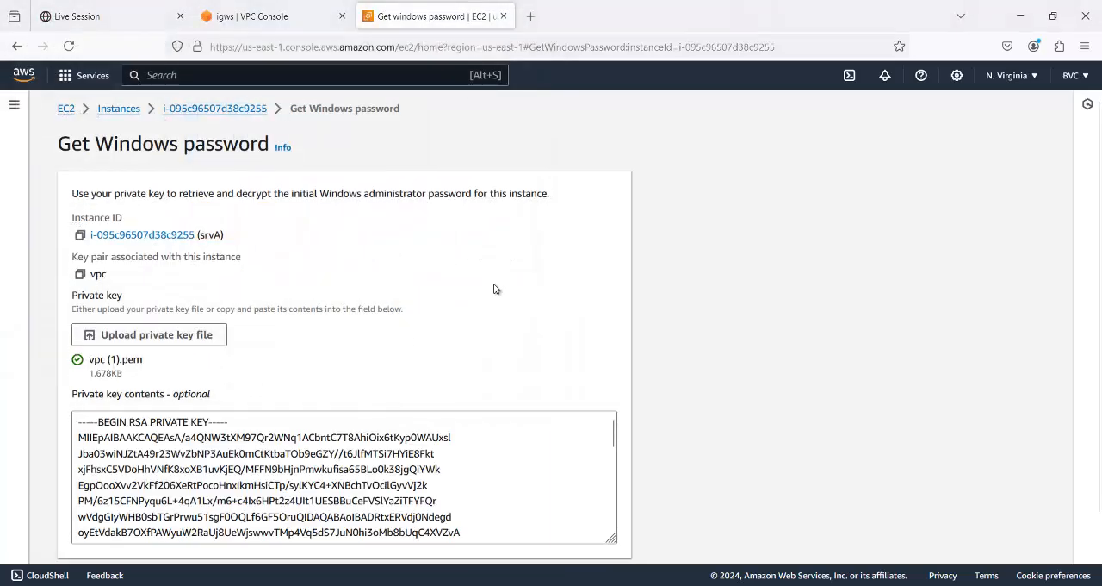
scroll(494, 288, "down", 1)
left_click(572, 537)
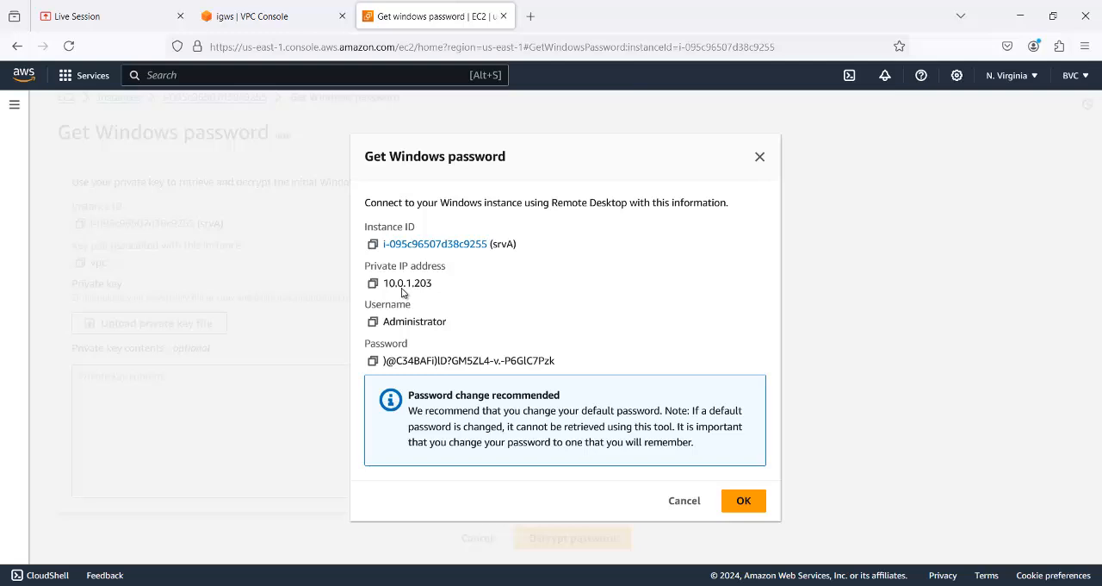
left_click(372, 360)
left_click(743, 501)
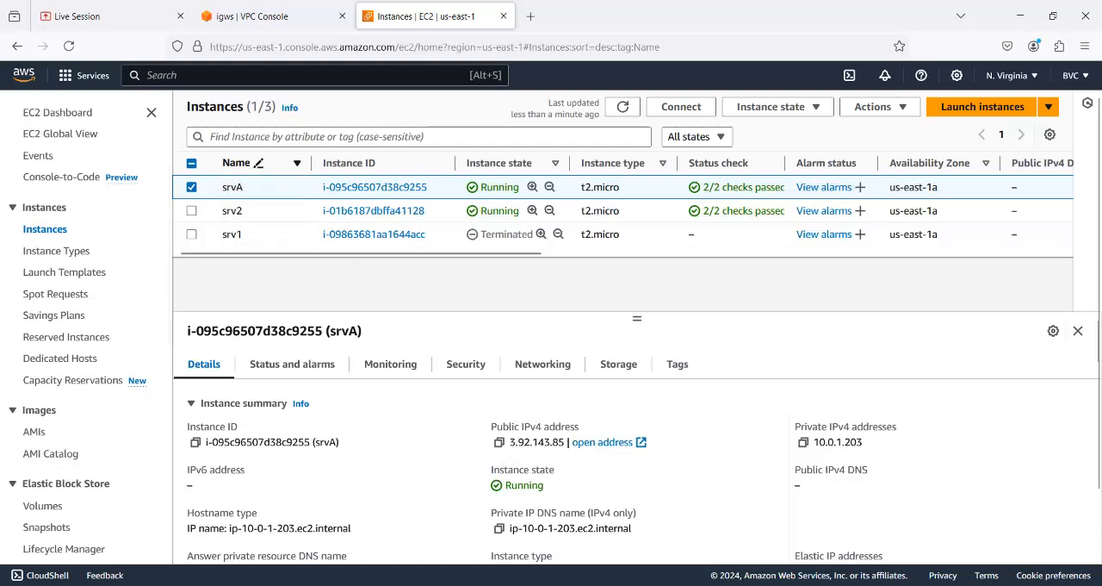
- Open Remote Desktop Connection and start a connection to srvA's public IP address 3.92.143.85
key("super")
type("re")
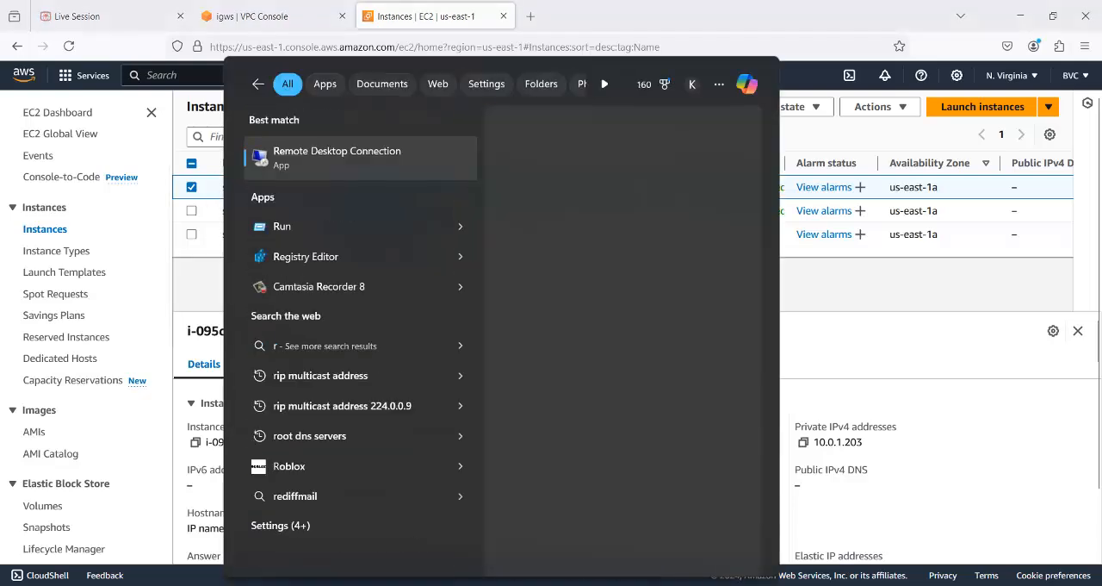
left_click(350, 163)
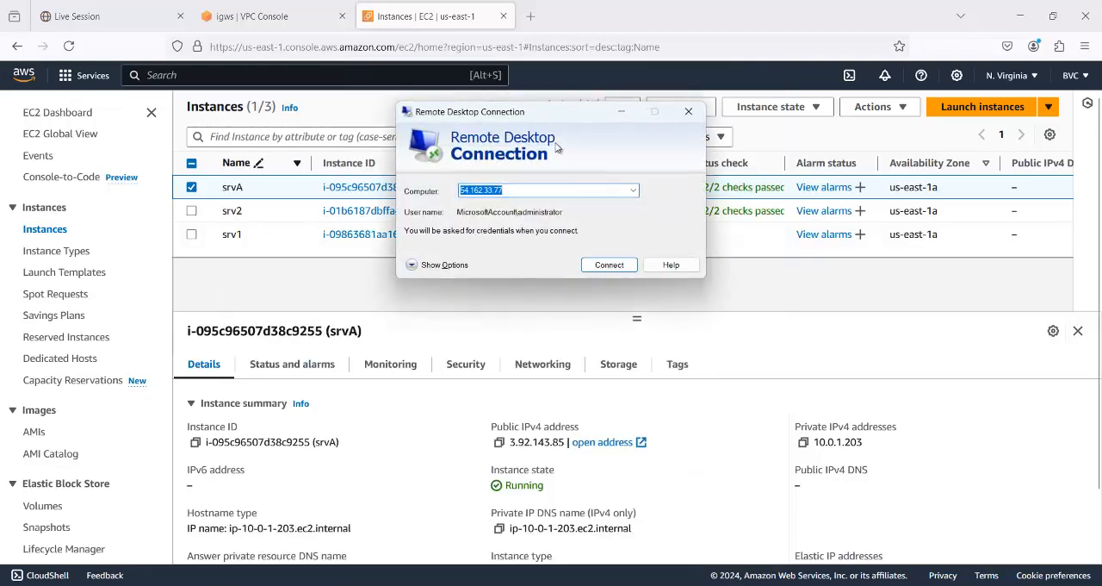
type("3.92")
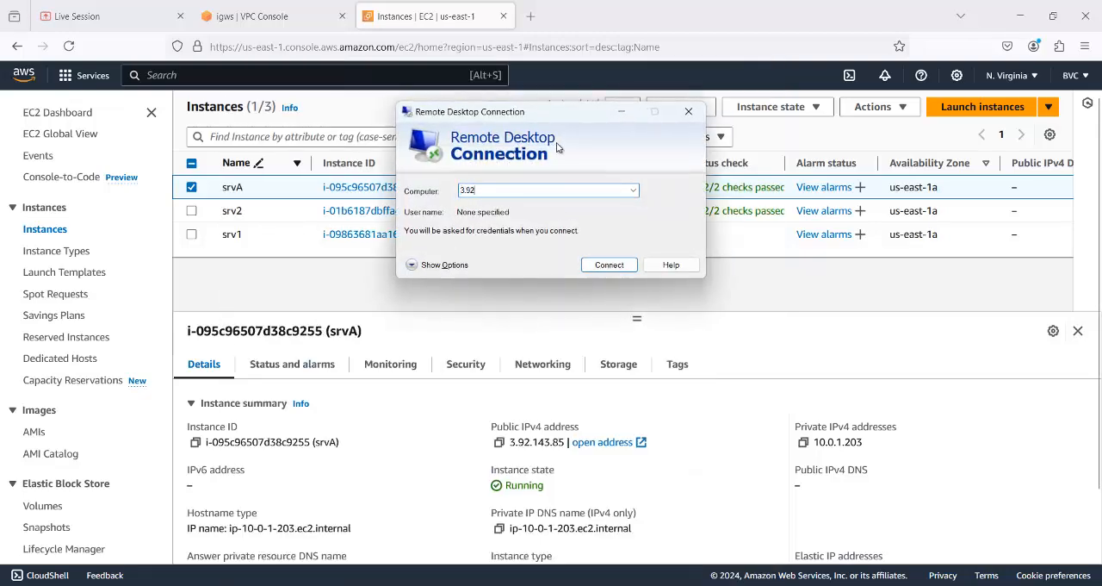
type(".14")
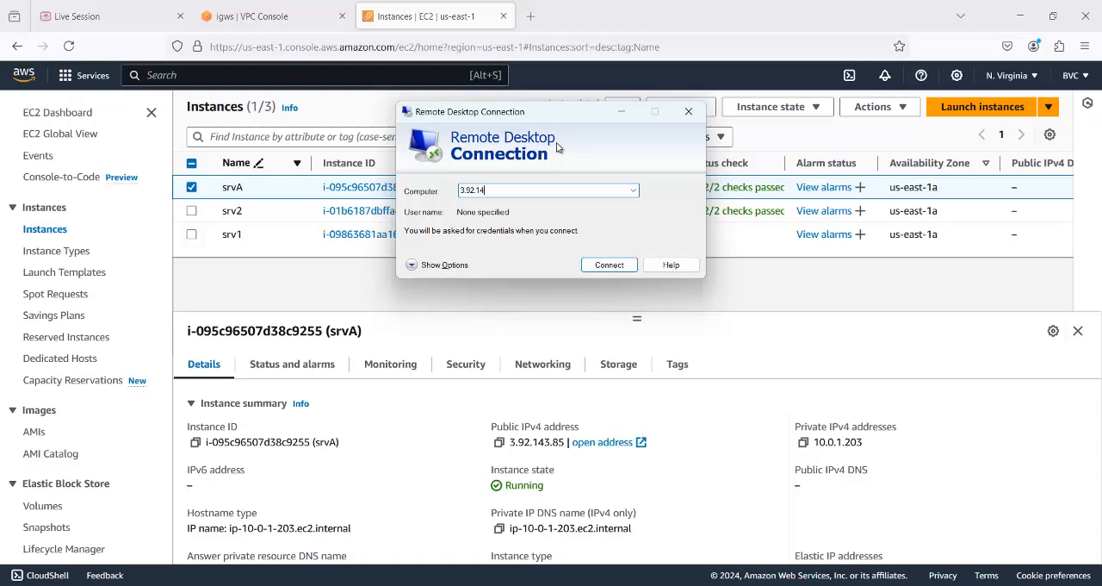
type("3.85")
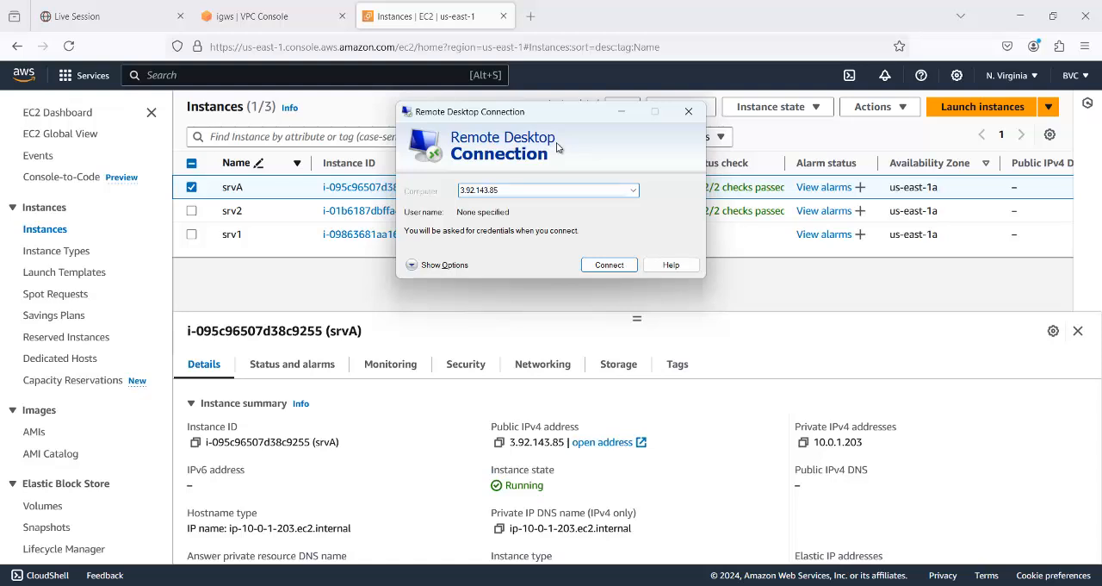
key("Return")
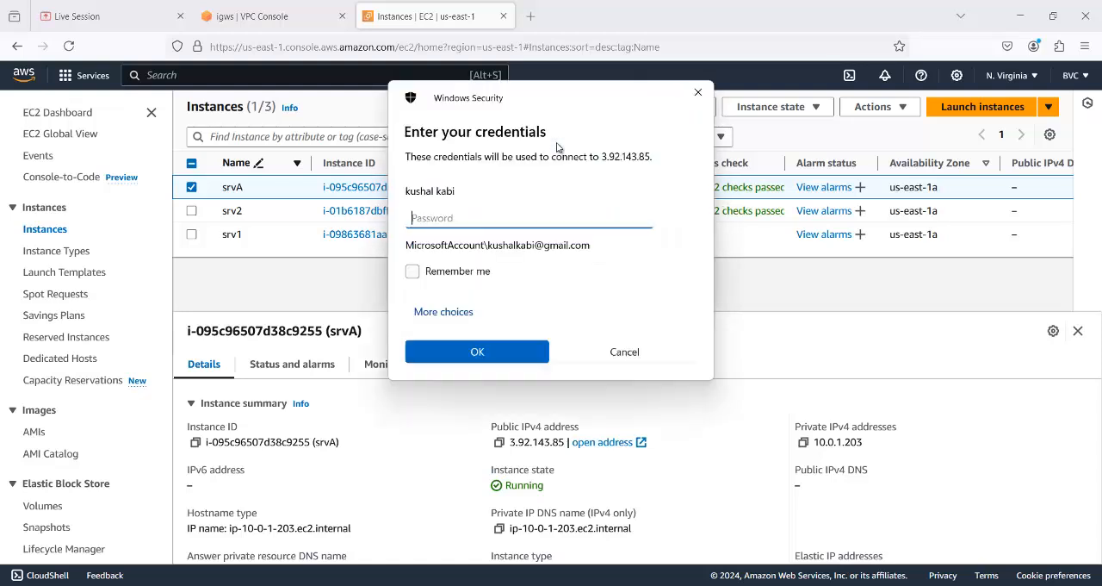
- Sign in to srvA with a different account, using the user name administrator and the copied password, and accept the untrusted certificate
left_click(450, 313)
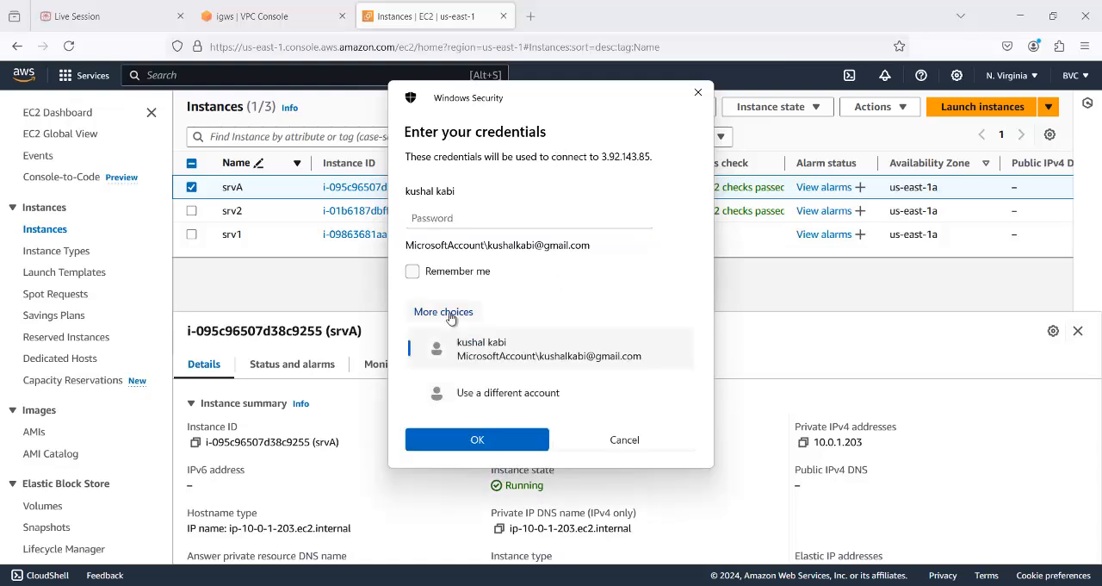
left_click(524, 394)
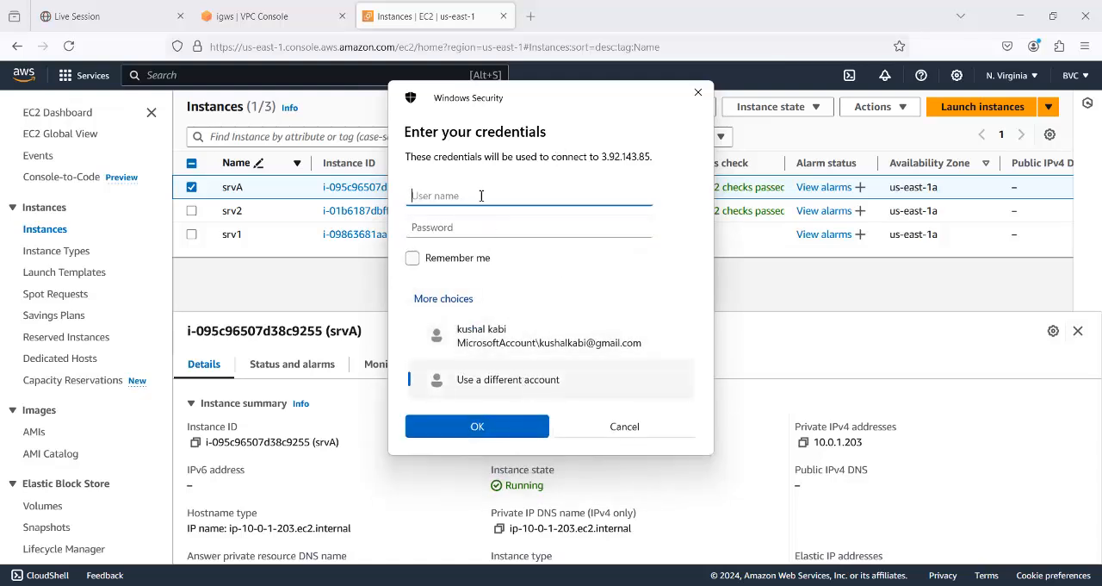
type("administrato")
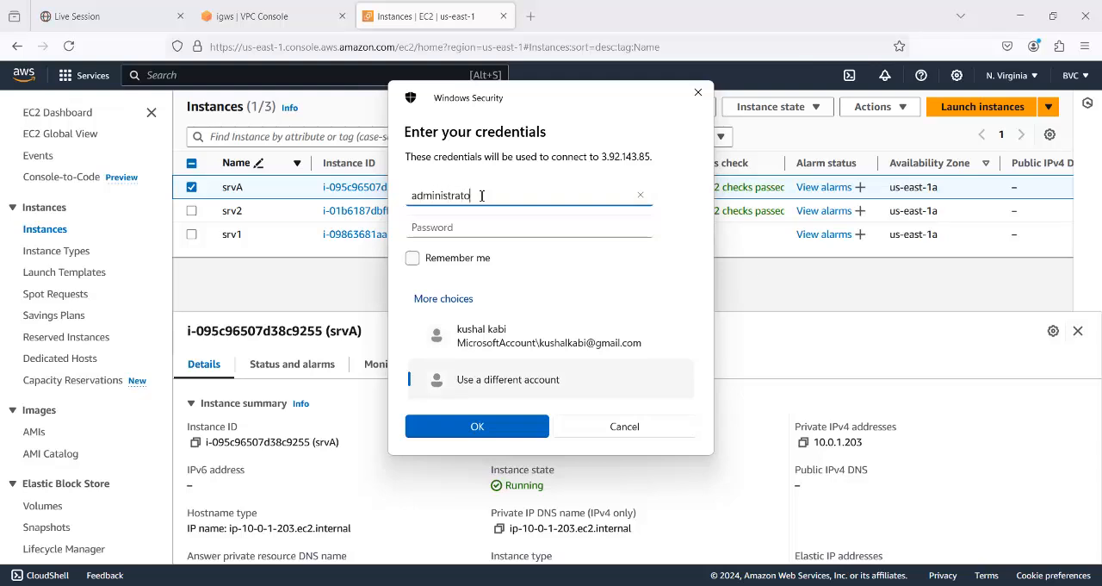
type("r")
key("Tab")
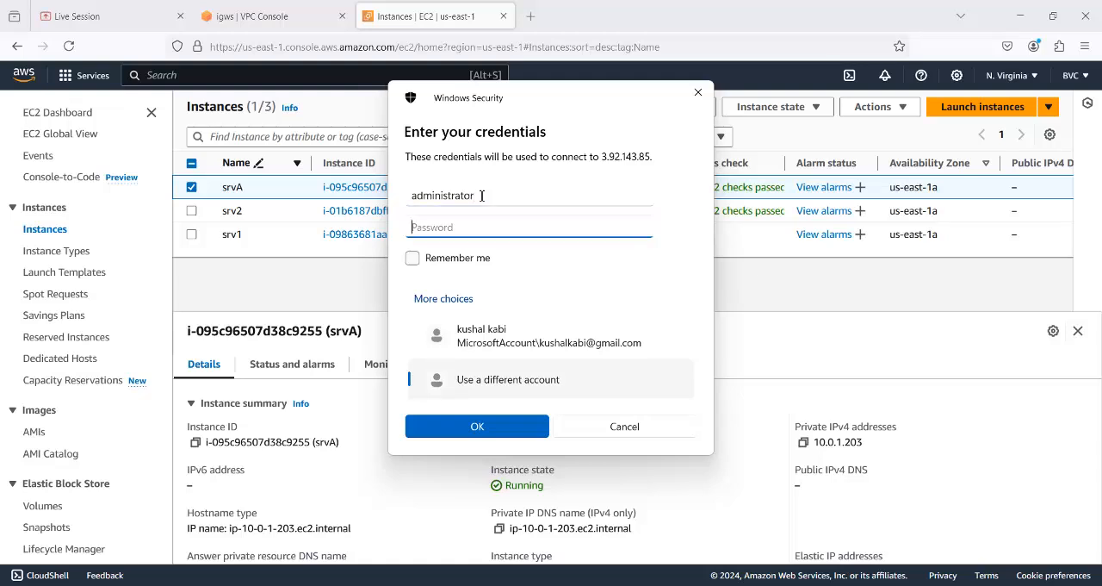
key("ctrl+v")
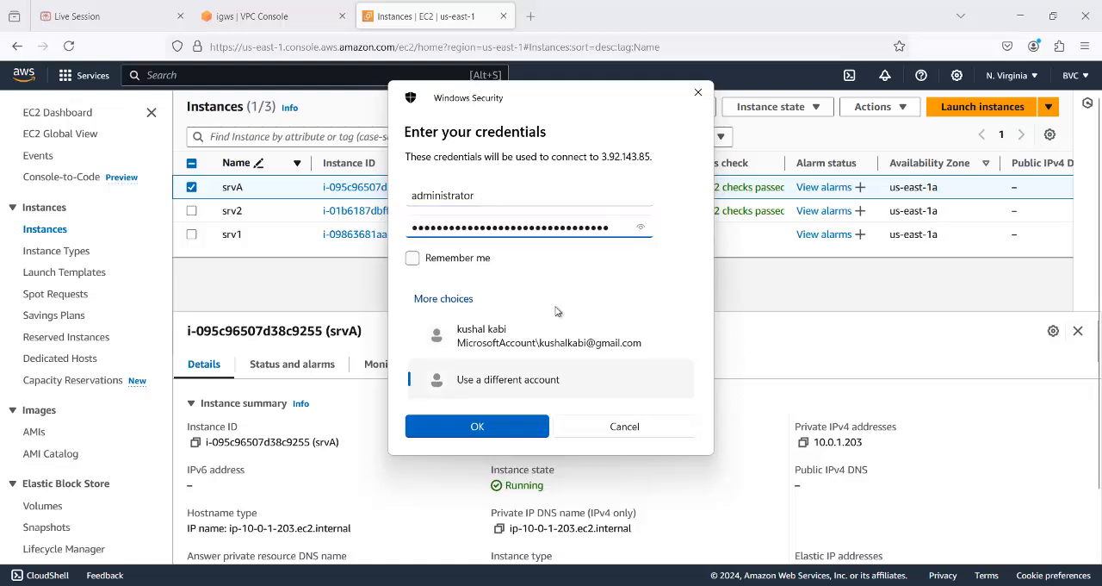
left_click(534, 426)
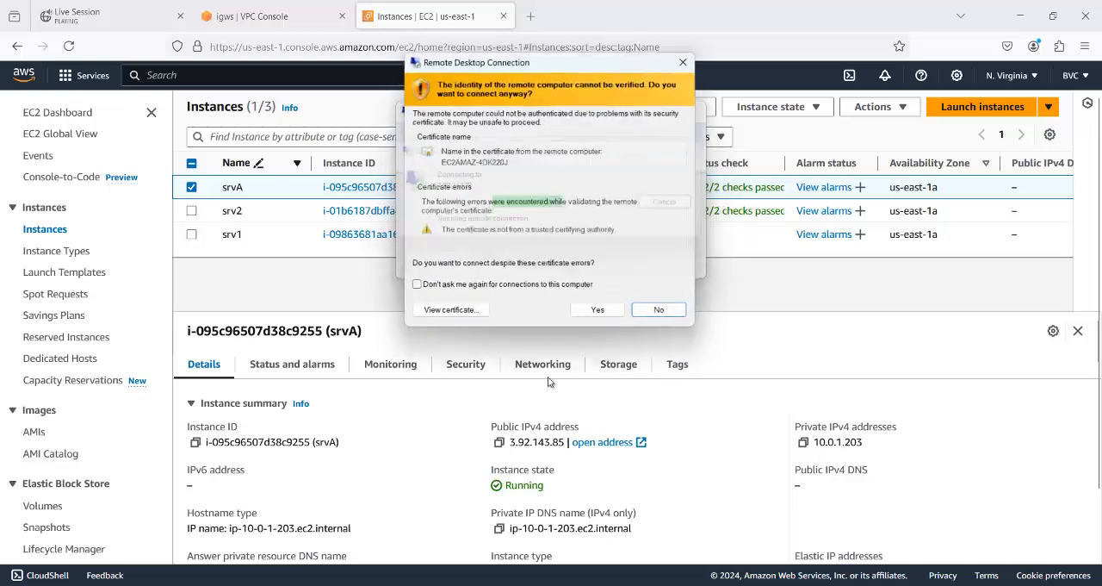
left_click(600, 314)
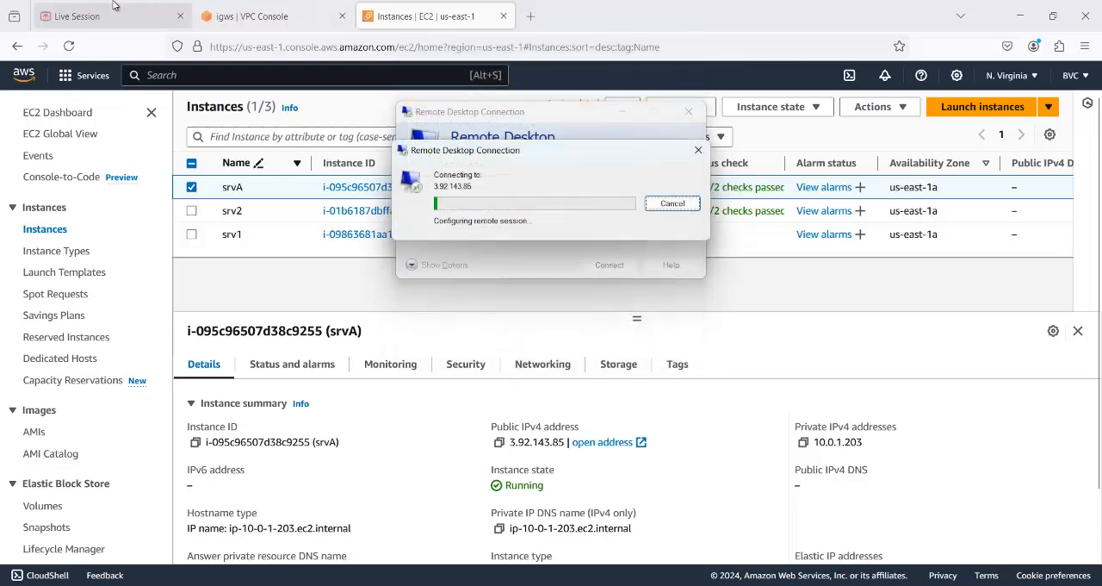
left_click(269, 14)
left_click(424, 16)
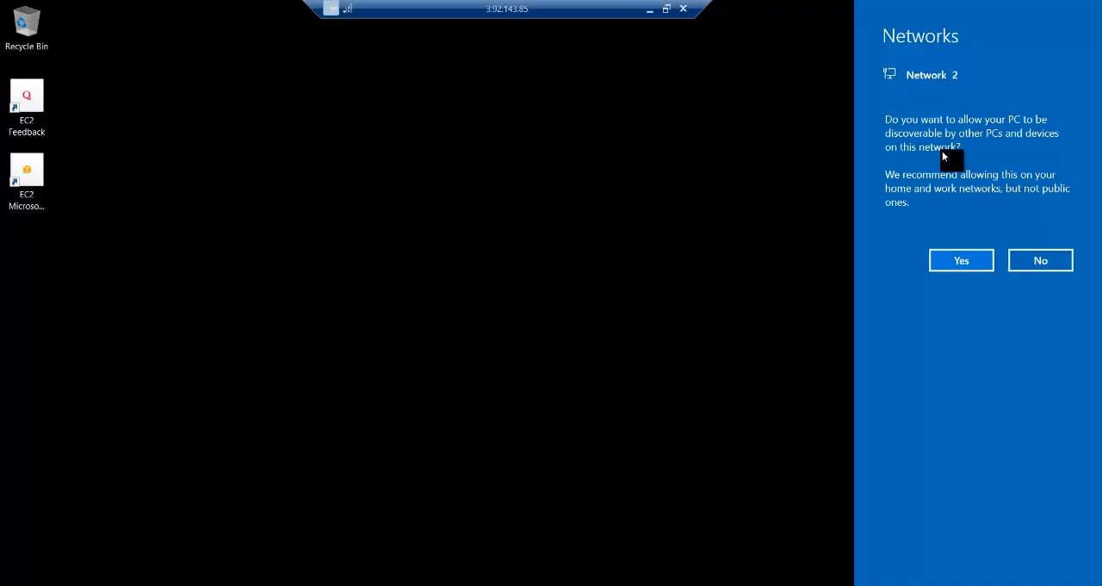
- Dismiss the network discovery prompt, check srvA's private IPv4 address in the EC2 console, and return to the remote session
left_click(623, 92)
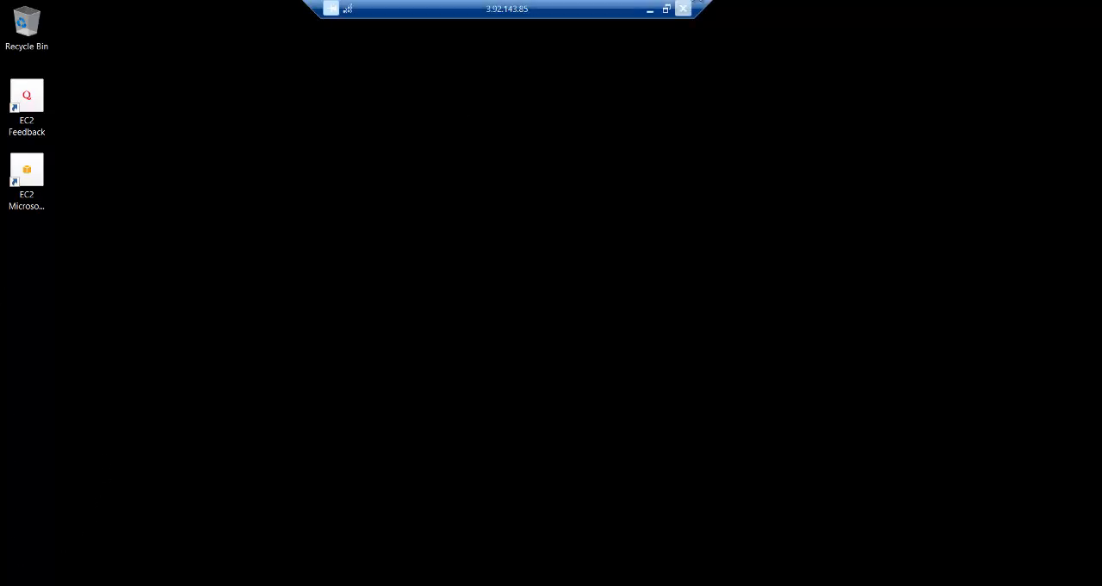
left_click(649, 9)
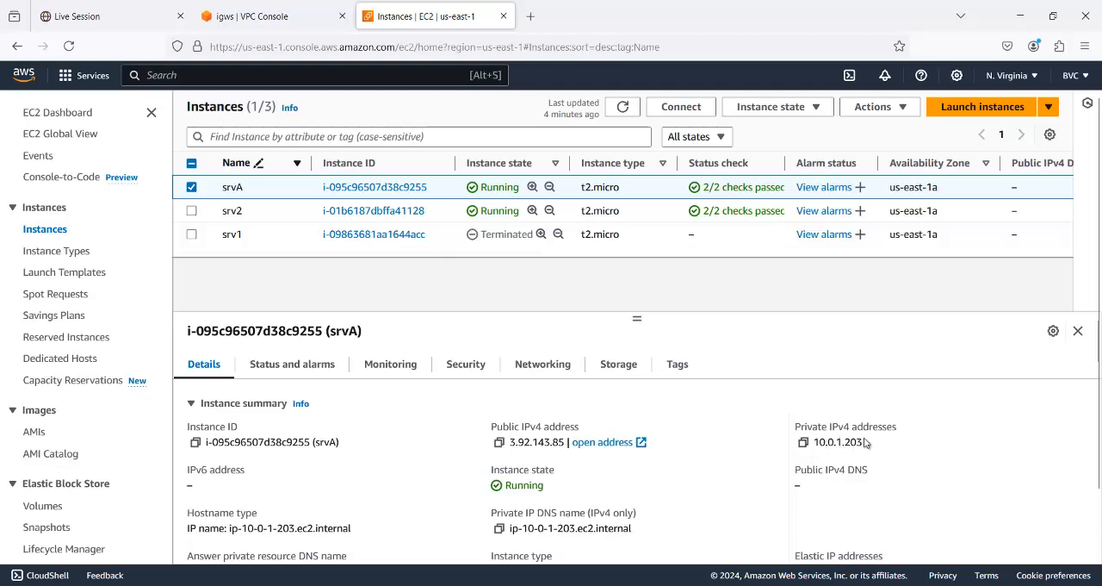
left_click(788, 585)
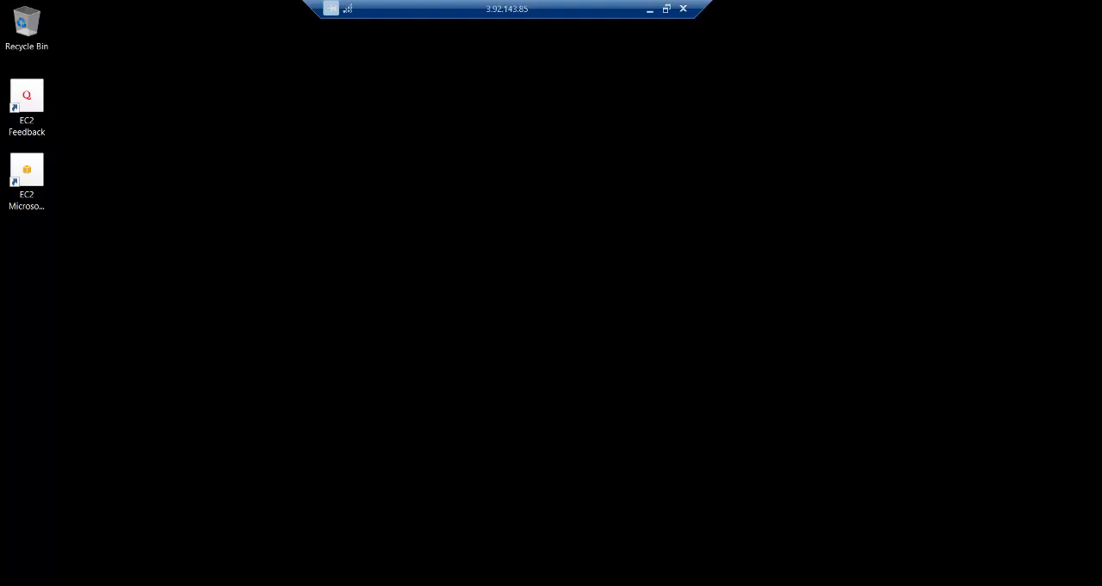
- Open a command prompt on srvA through Run with cmd and show its IP configuration with ipconfig
key("super+x")
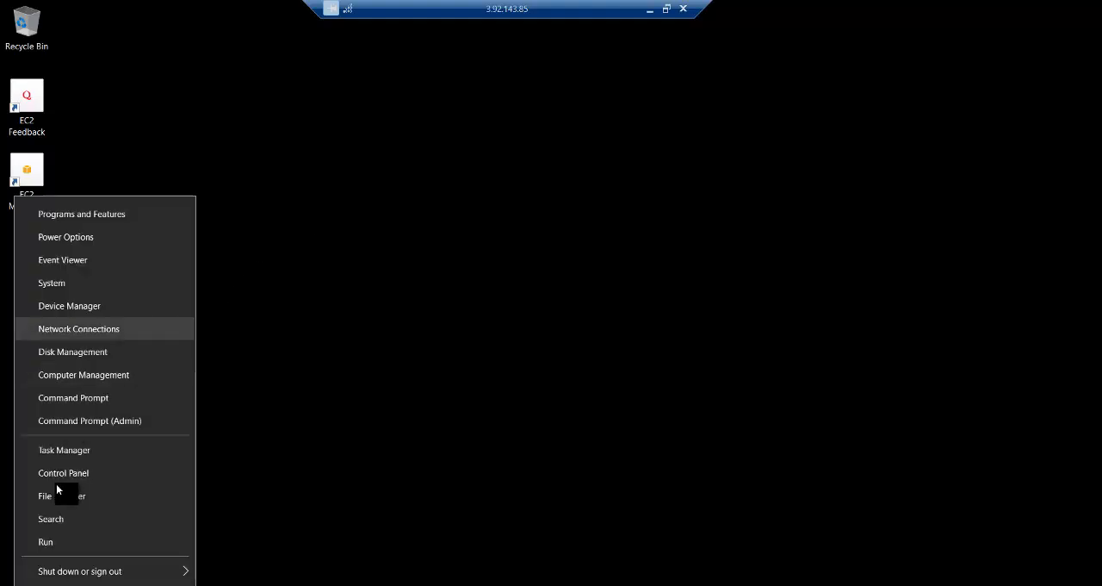
left_click(62, 545)
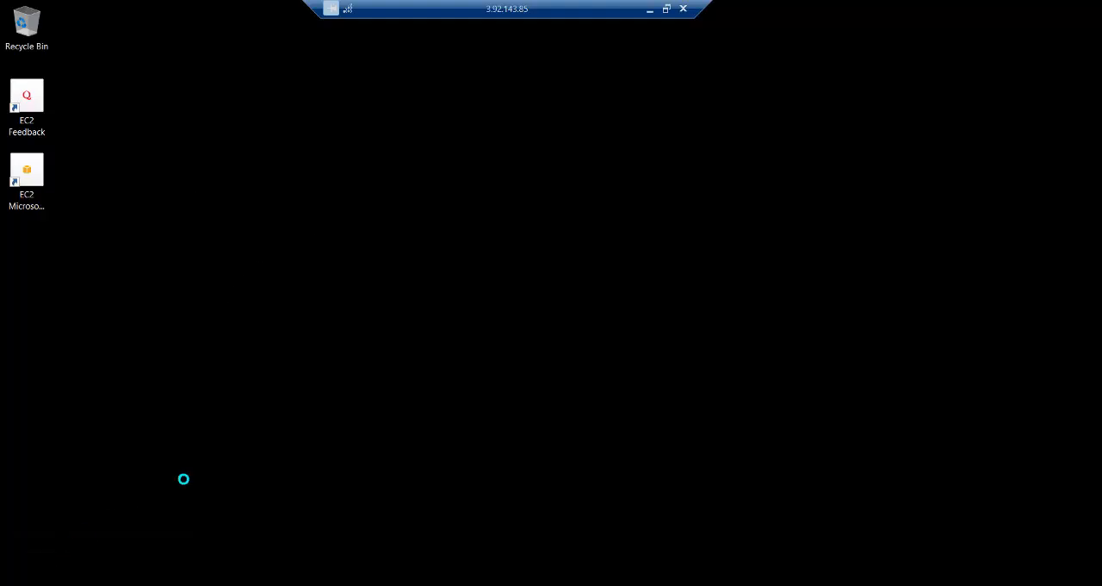
type("cmd")
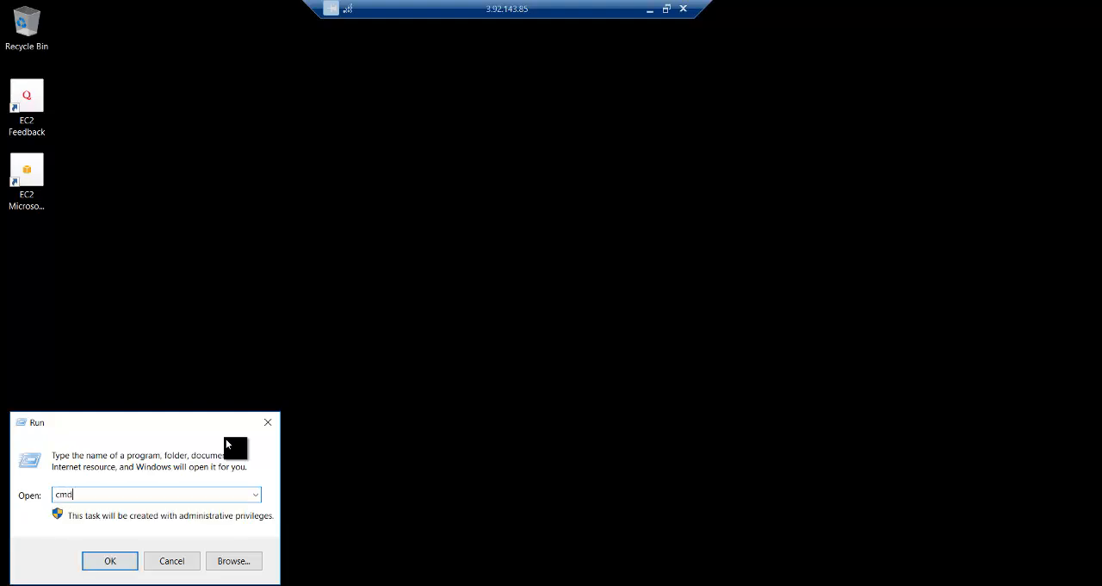
key("Return")
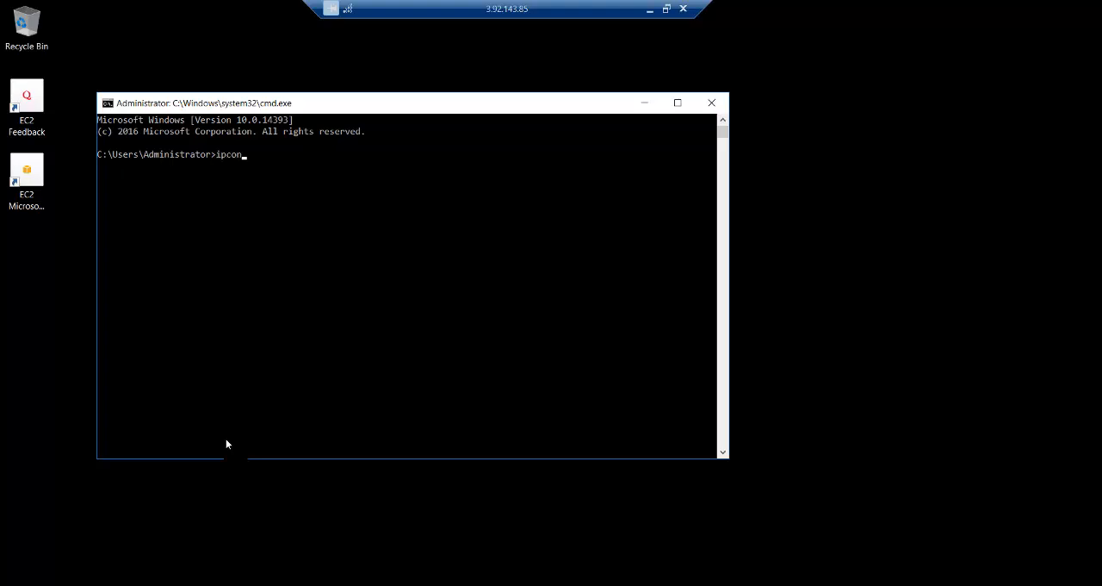
type("ipconfig")
key("Return")
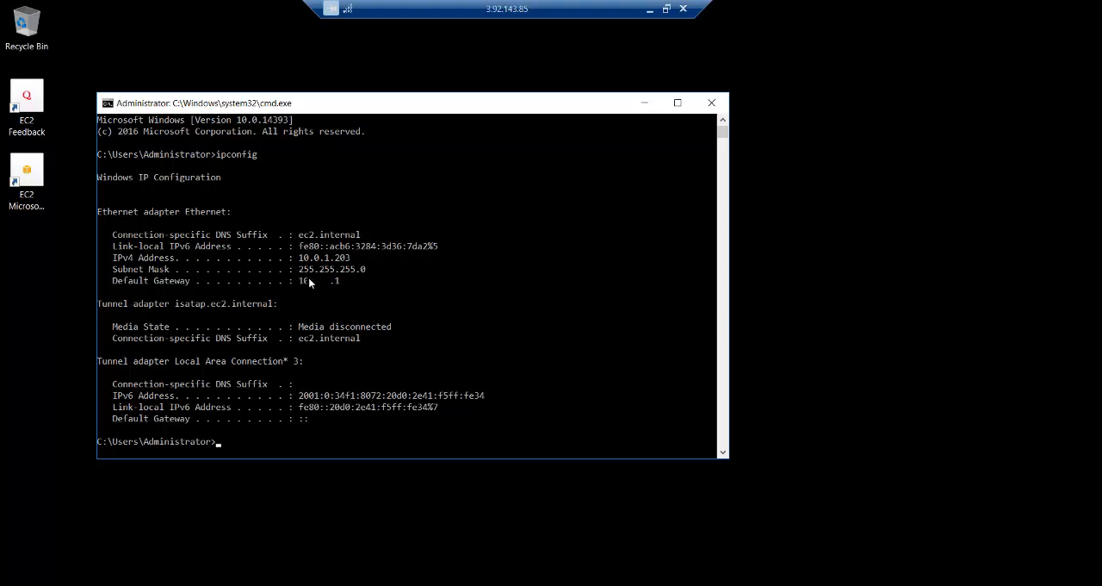
- Test srvA's internet connectivity with ping 8.8.8.8 in the command prompt, and minimize the window
left_click_drag(412, 103, 541, 77)
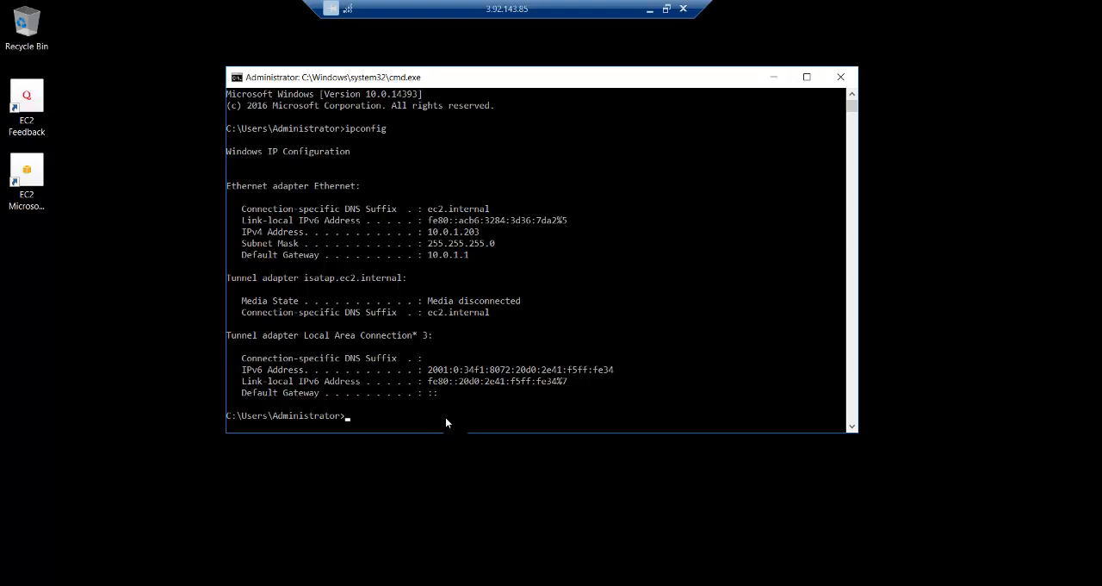
type("ping 8.8.8.8")
key("Return")
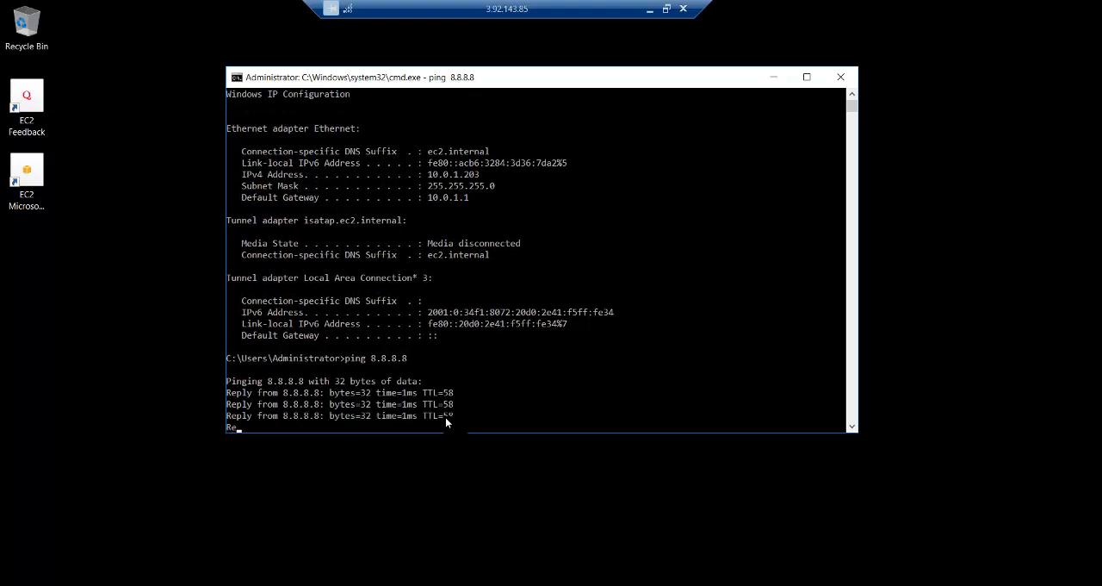
left_click(778, 76)
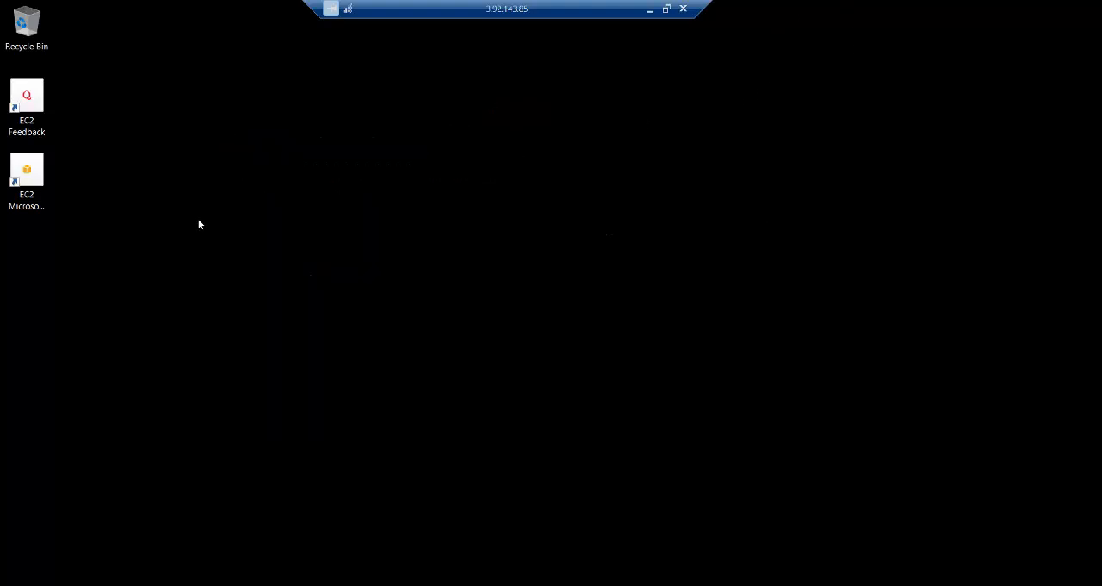
- Create a folder named SRV-A on srvA's desktop and place it directly below the existing desktop icons
right_click(263, 146)
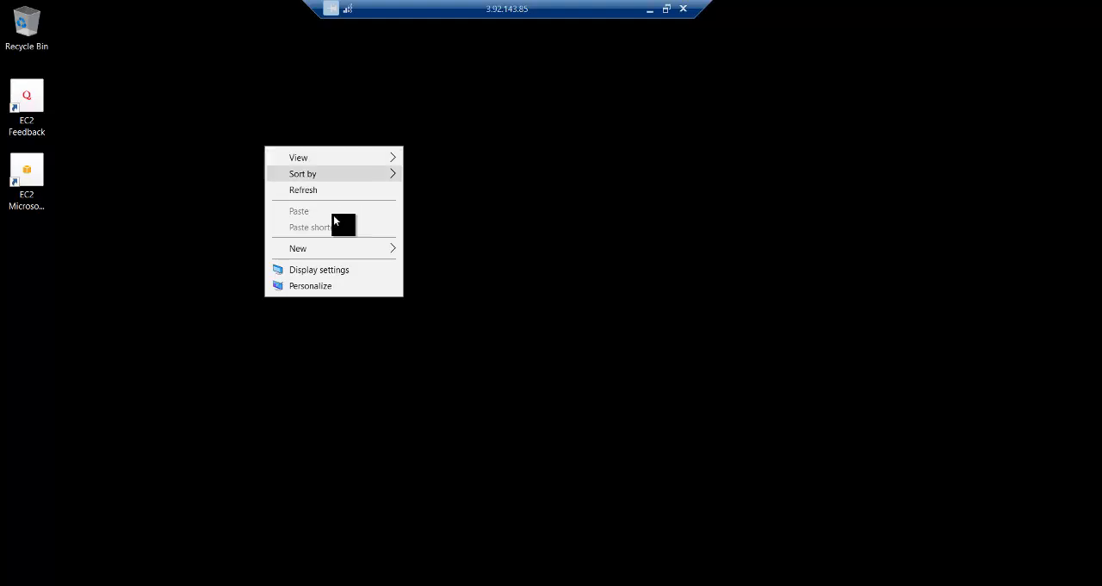
mouse_move(389, 248)
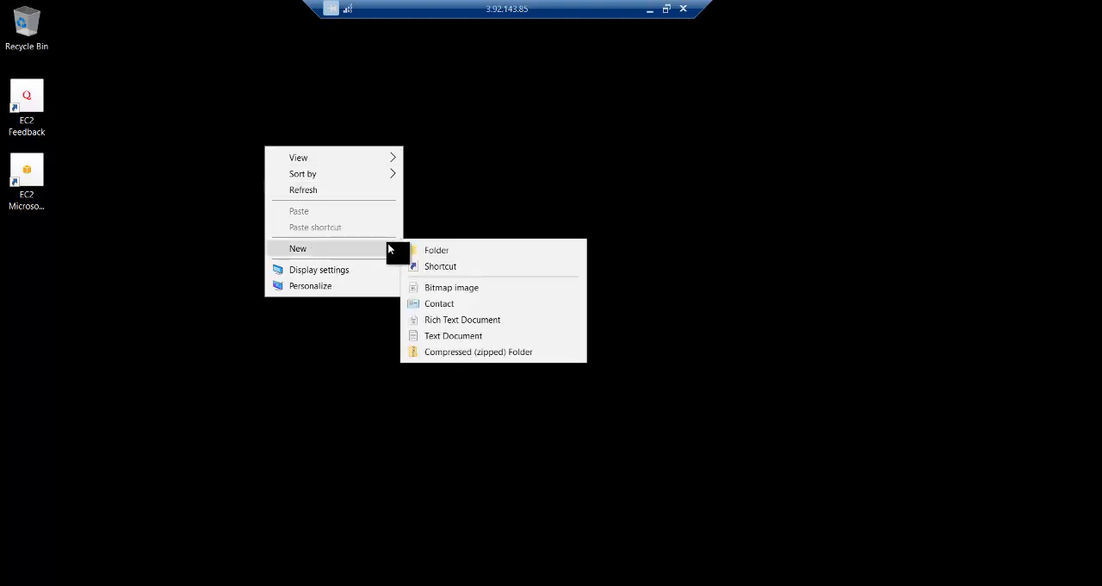
left_click(445, 250)
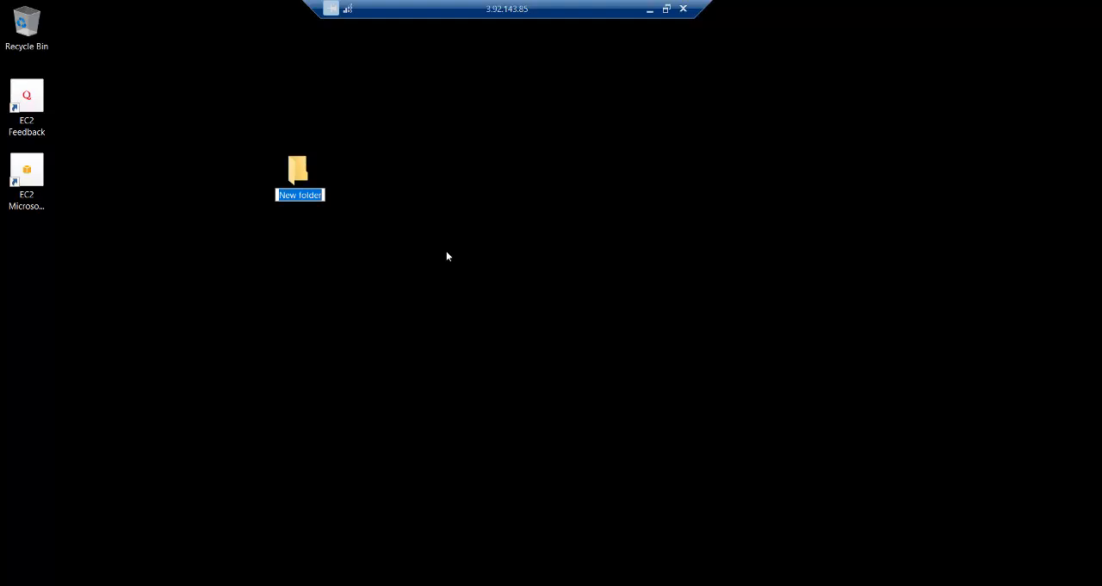
type("SRV-")
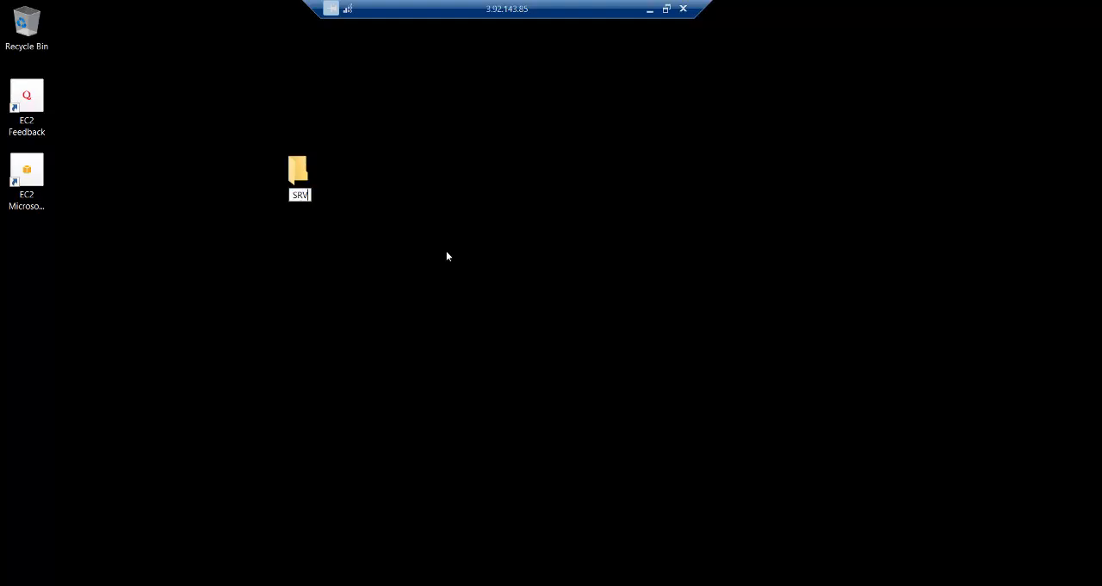
type("A")
key("Return")
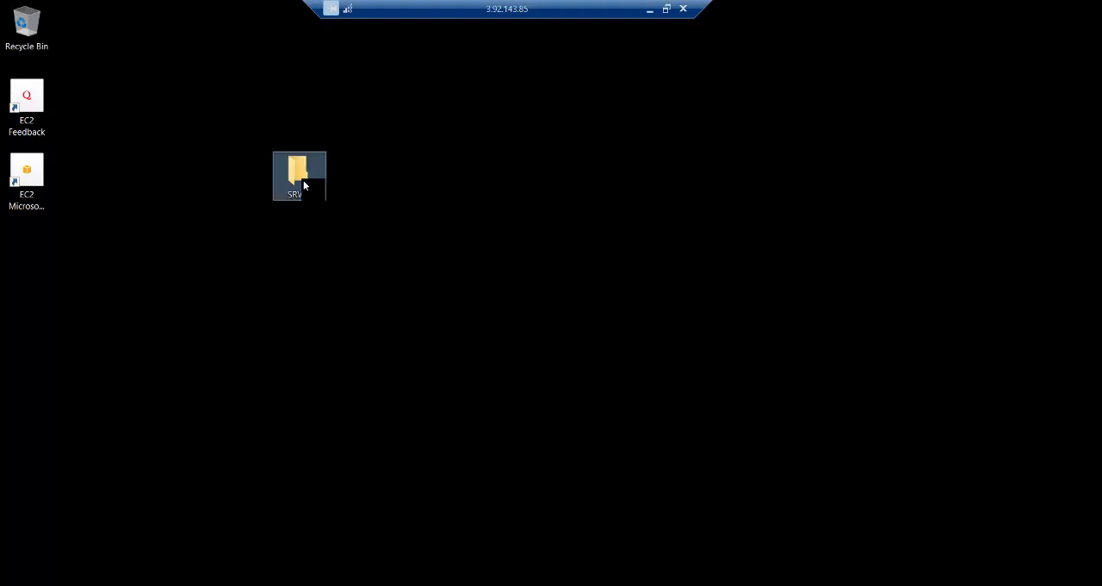
left_click_drag(303, 180, 31, 252)
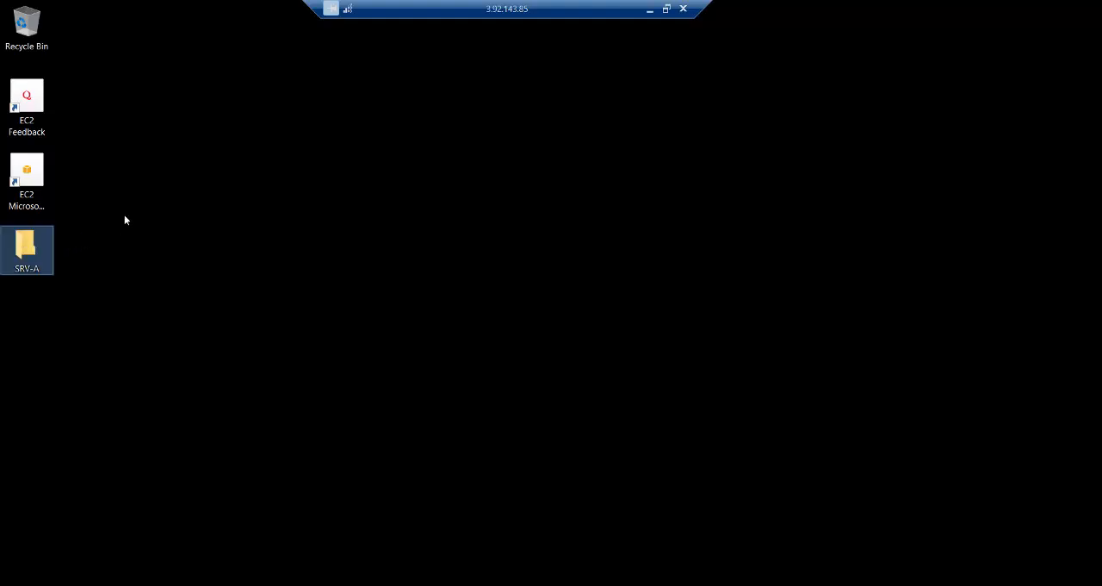
left_click(147, 200)
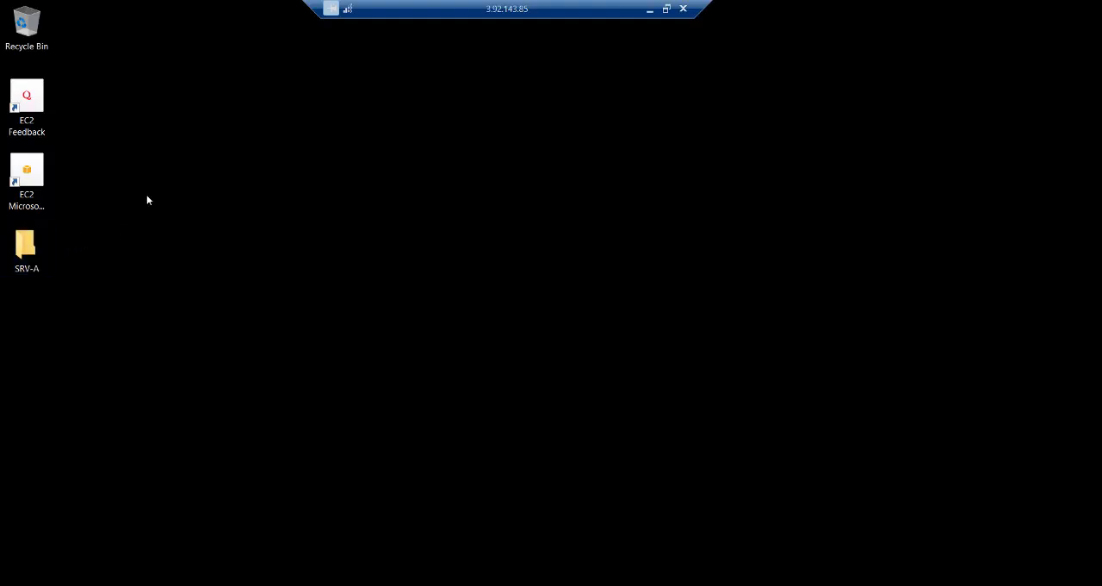
- Minimize srvA's remote session, select only srv2 in the EC2 console, and open its Get Windows password page
left_click(649, 8)
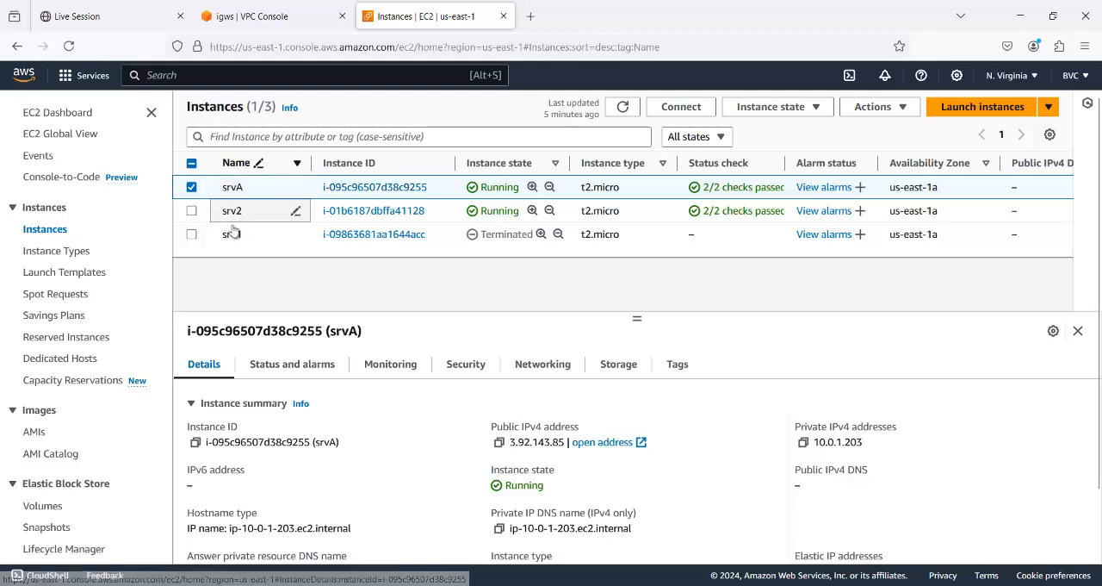
left_click(192, 188)
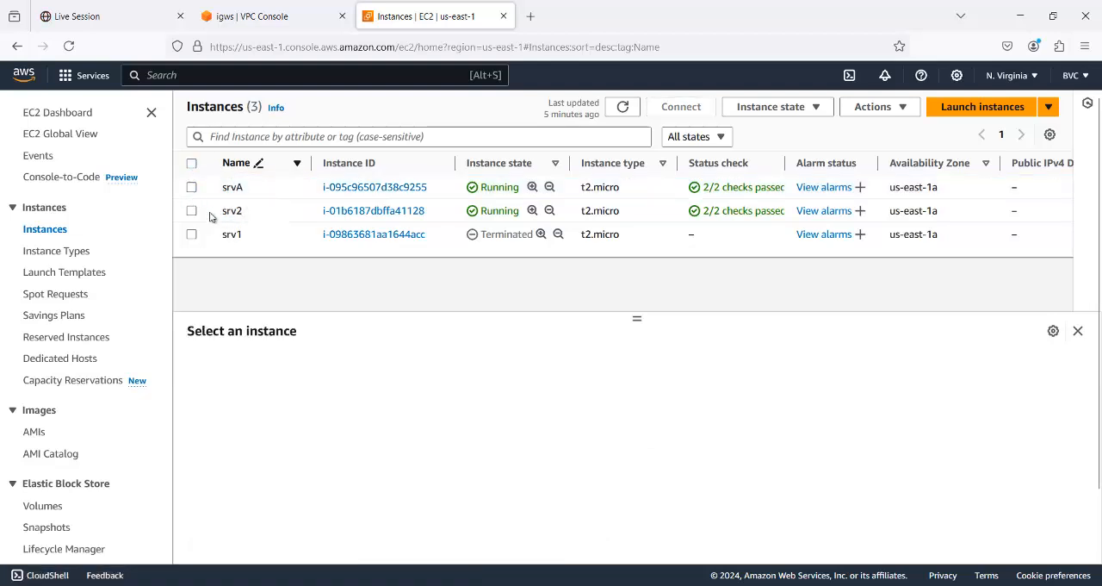
left_click(192, 211)
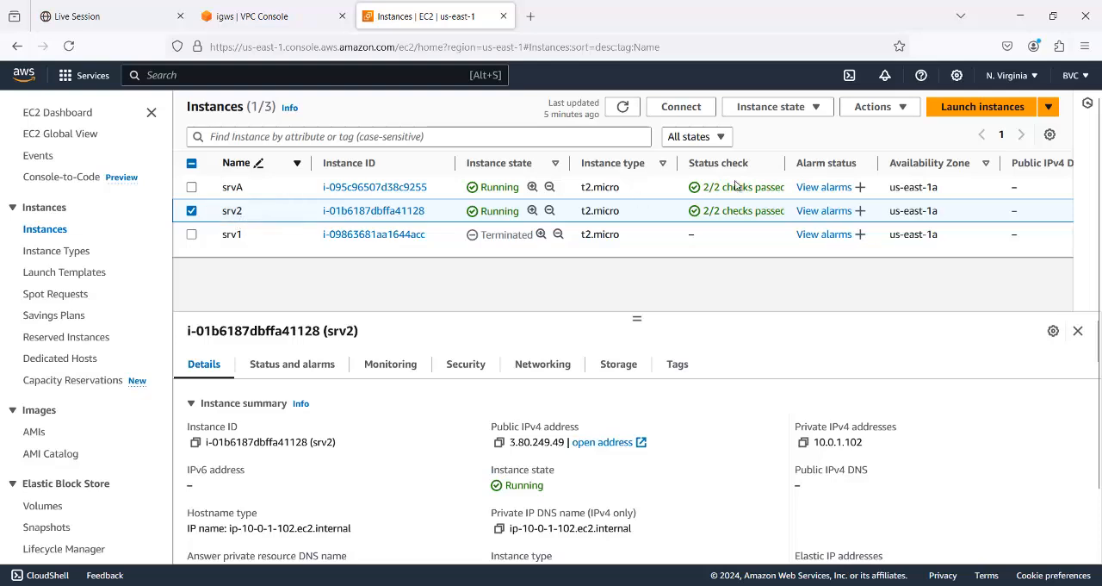
left_click(896, 109)
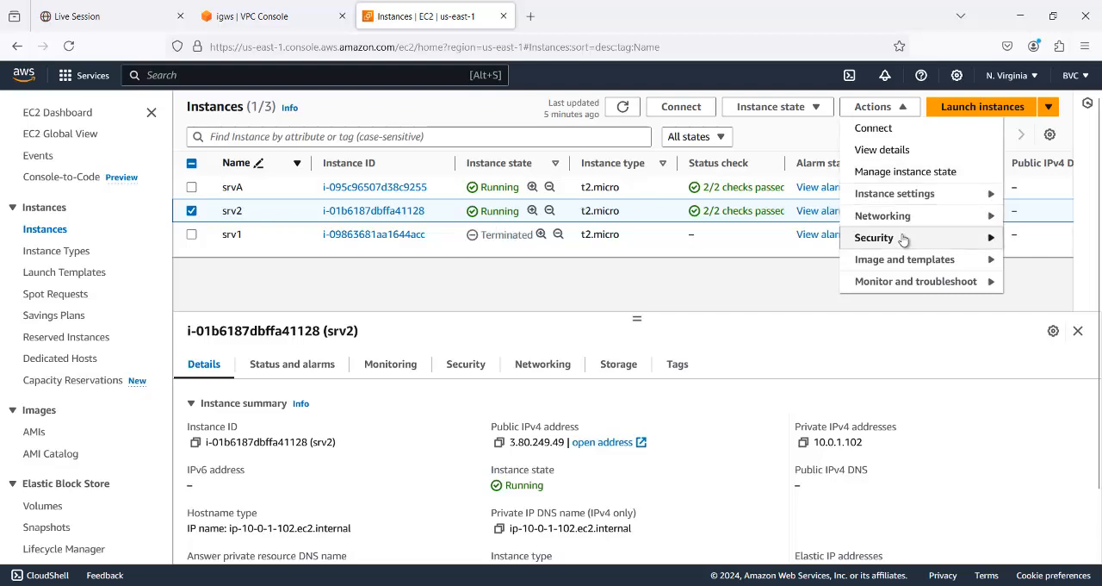
mouse_move(977, 241)
left_click(804, 260)
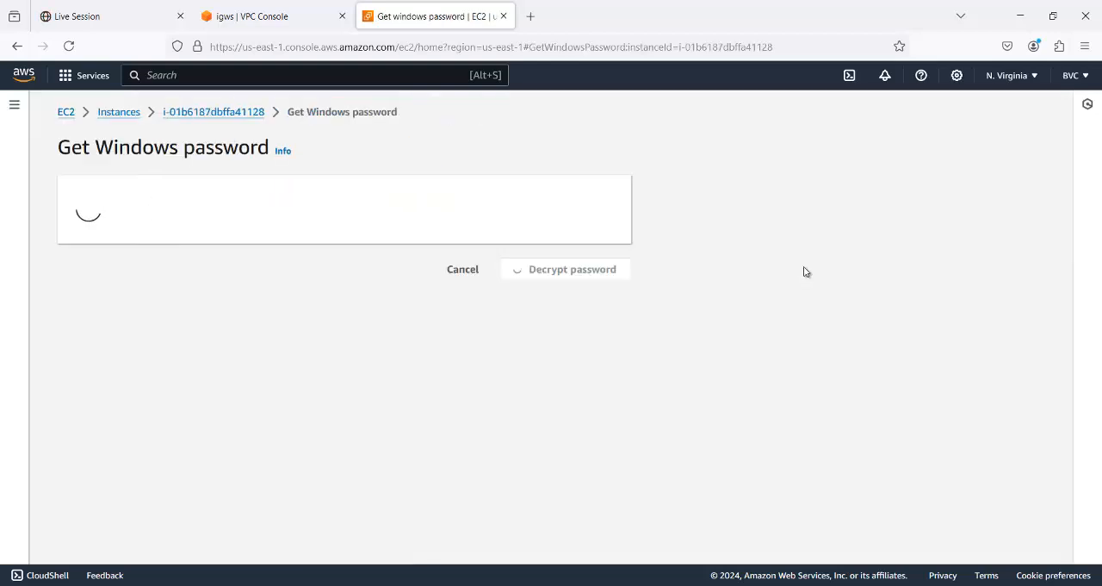
- Upload the private key file vpc (1).pem, decrypt srv2's administrator password, and copy the password
left_click(204, 343)
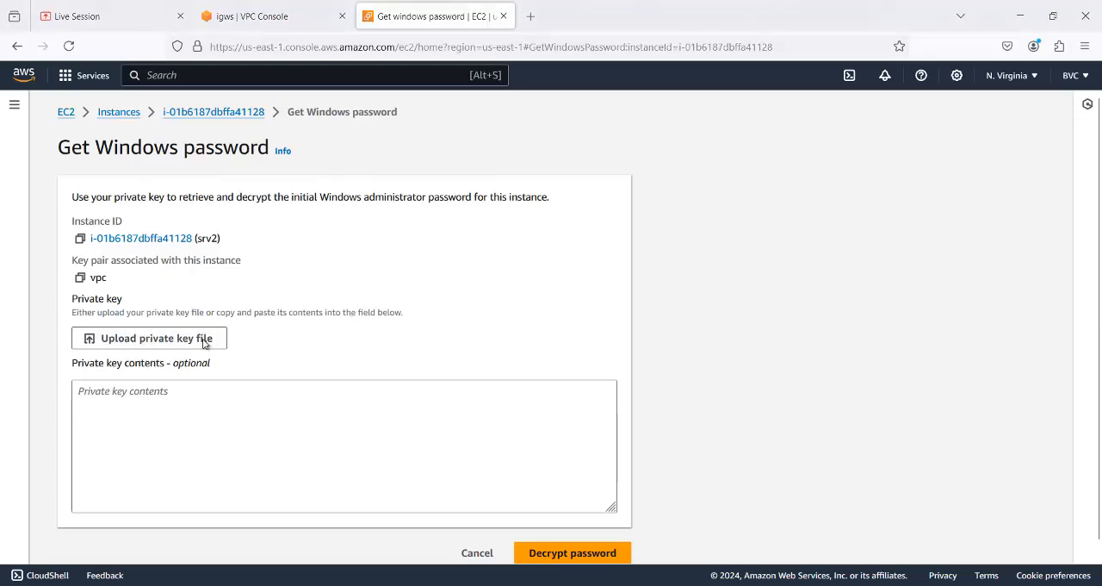
left_click(217, 161)
double_click(217, 161)
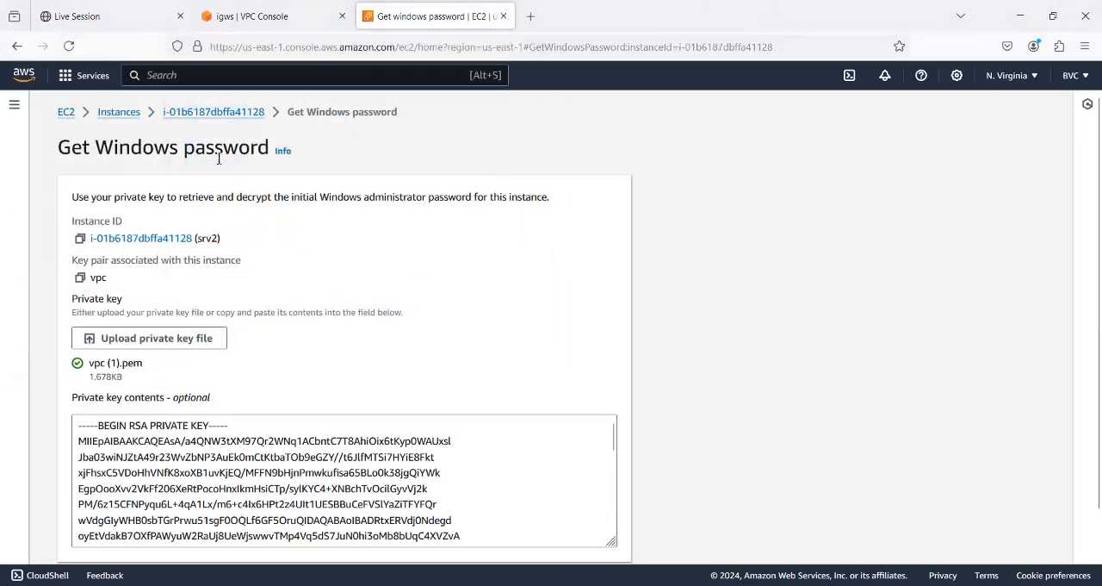
scroll(454, 336, "down", 1)
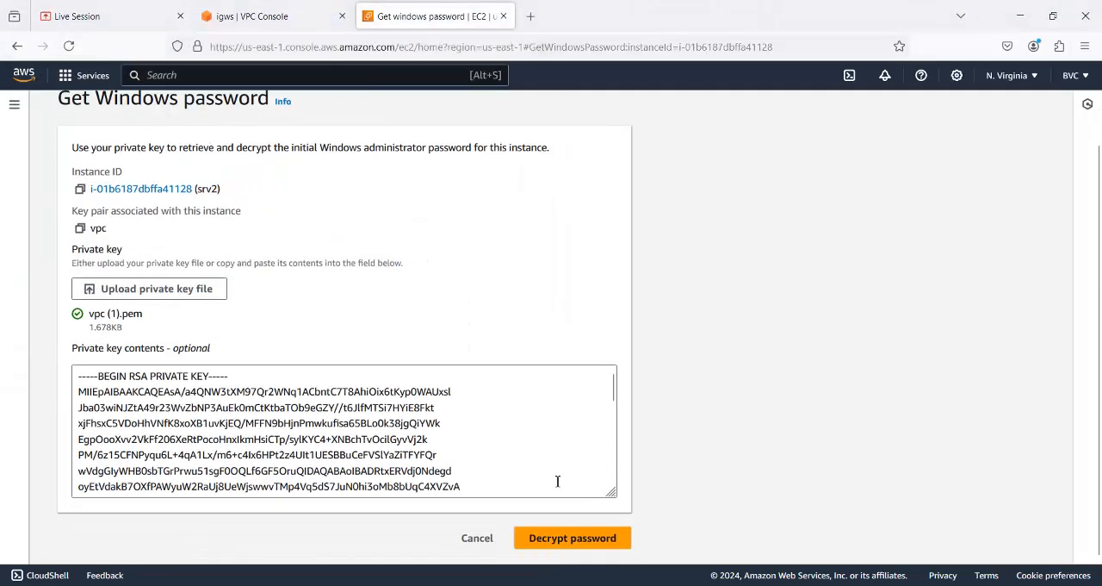
left_click(571, 539)
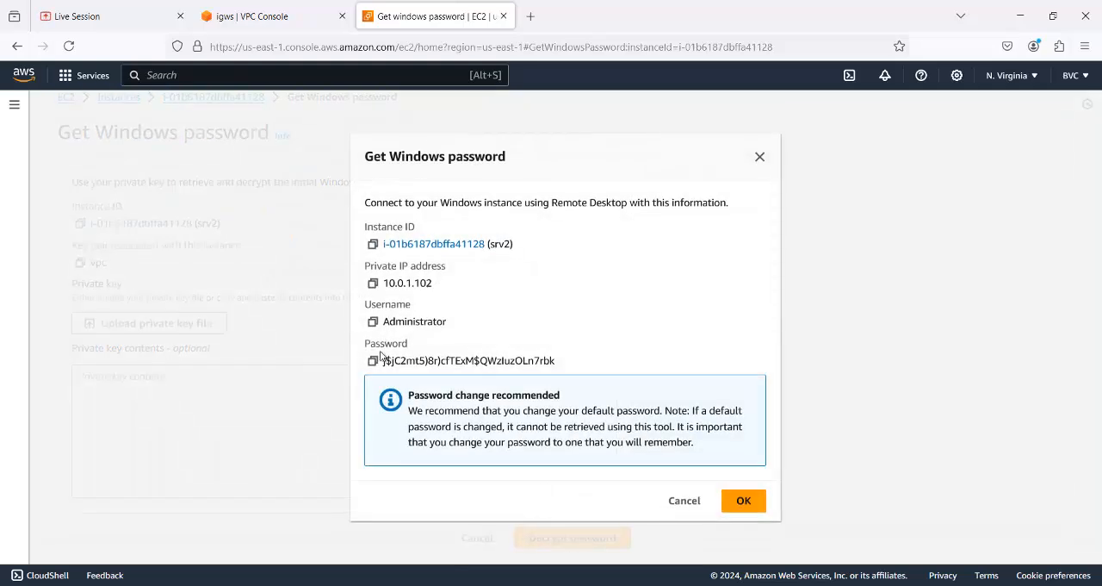
left_click(373, 360)
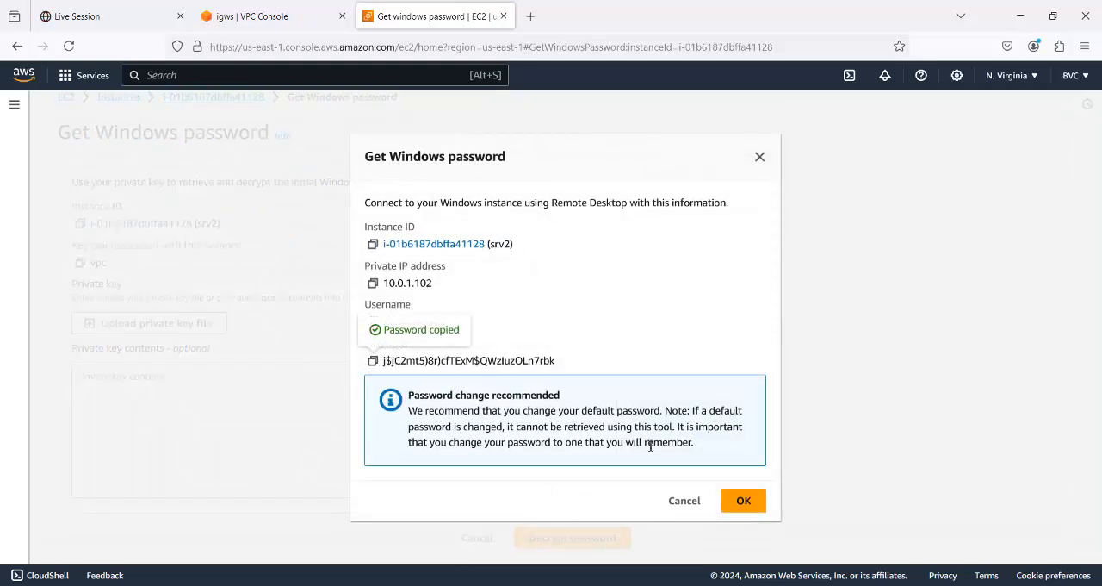
left_click(734, 500)
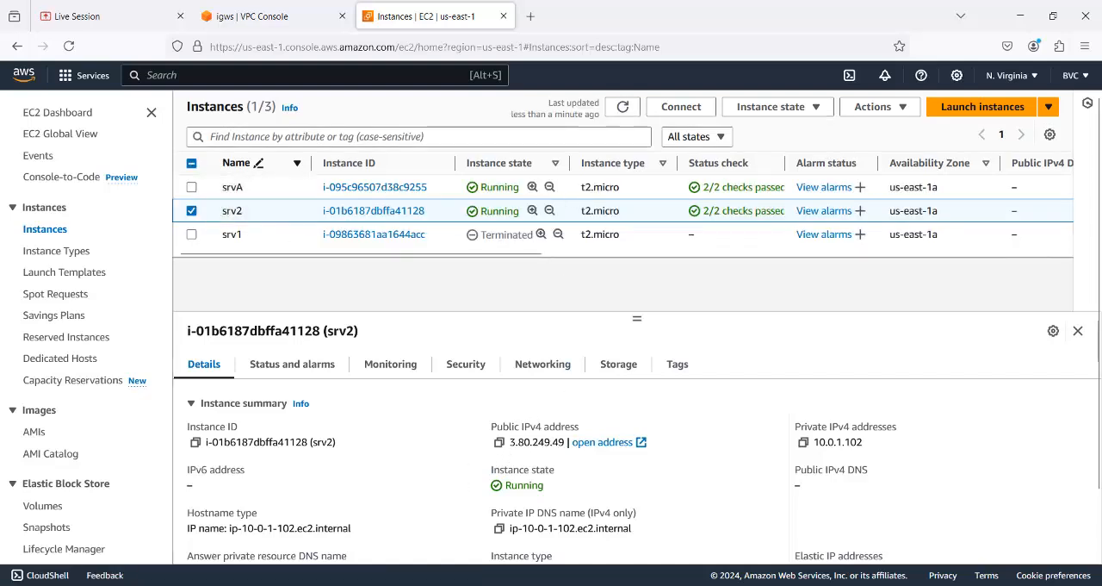
- Try to connect to srv2 at 3.80.249.49 with Remote Desktop Connection, and cancel the credentials prompt
key("super")
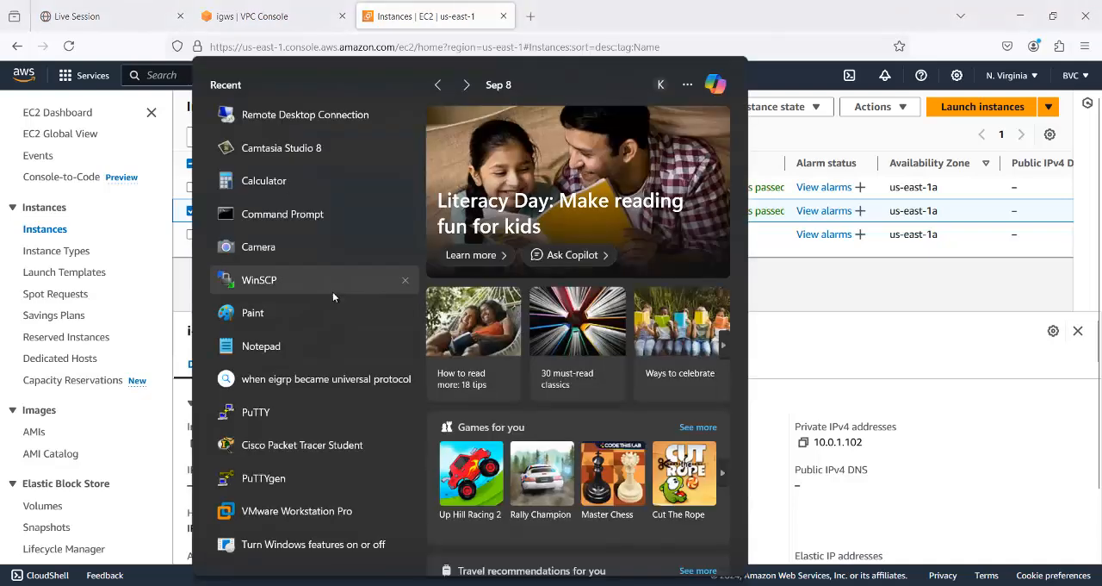
left_click(327, 117)
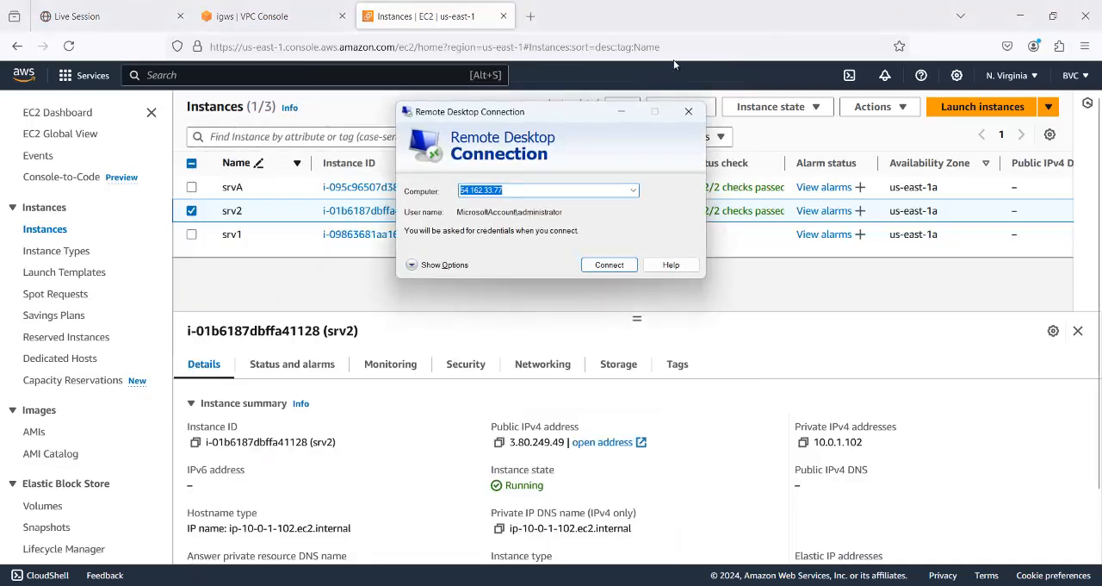
type("3.80.249.49")
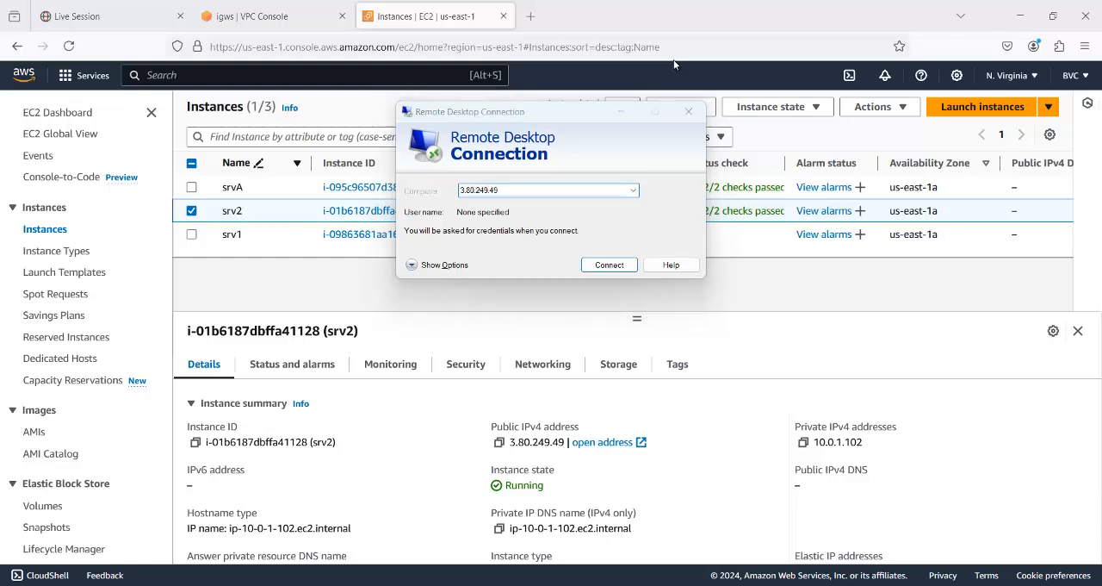
key("Return")
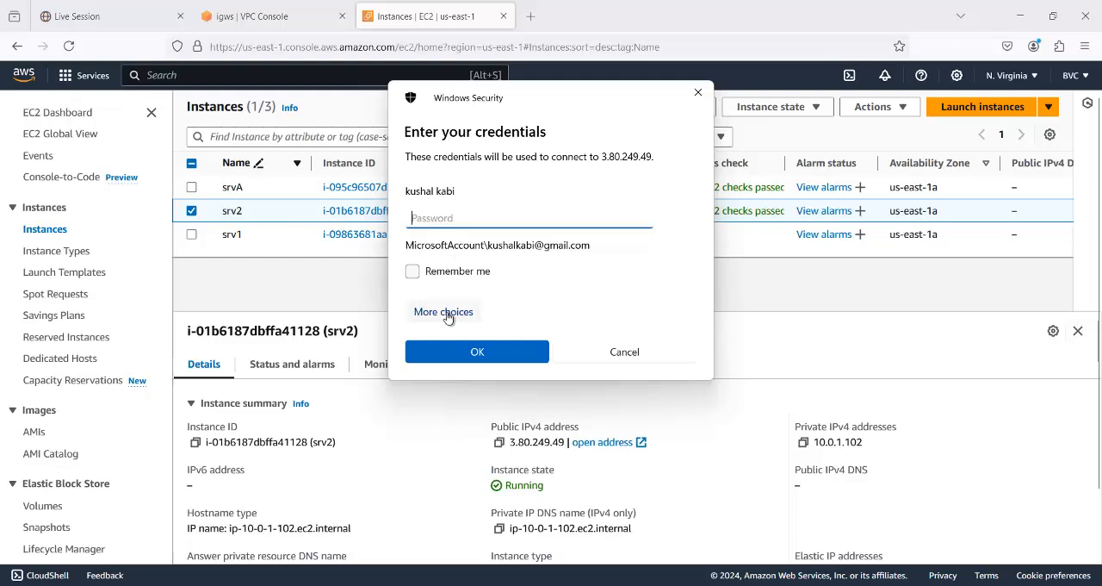
left_click(593, 353)
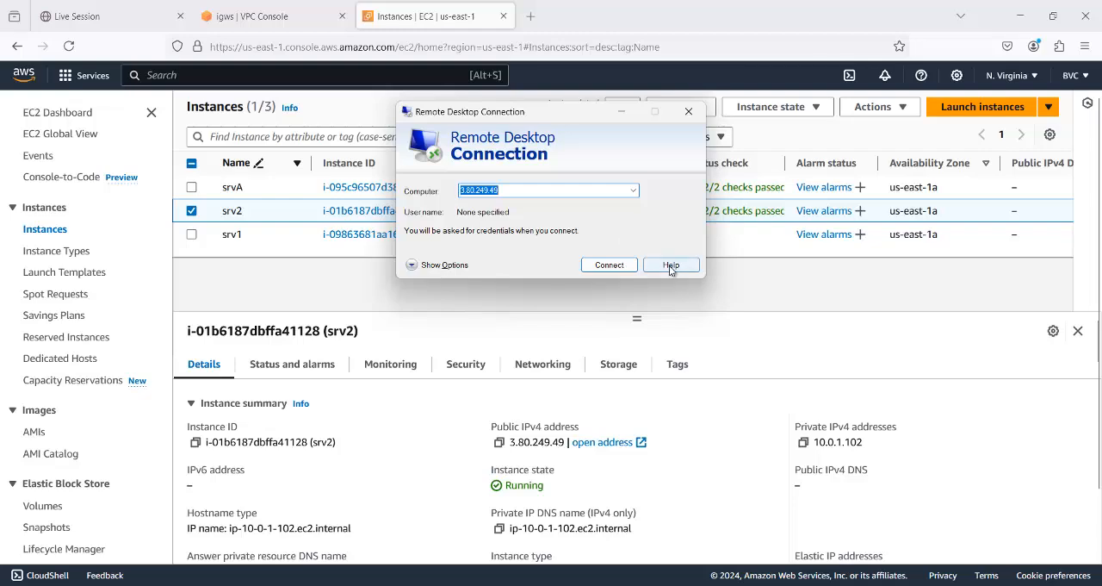
left_click(671, 267)
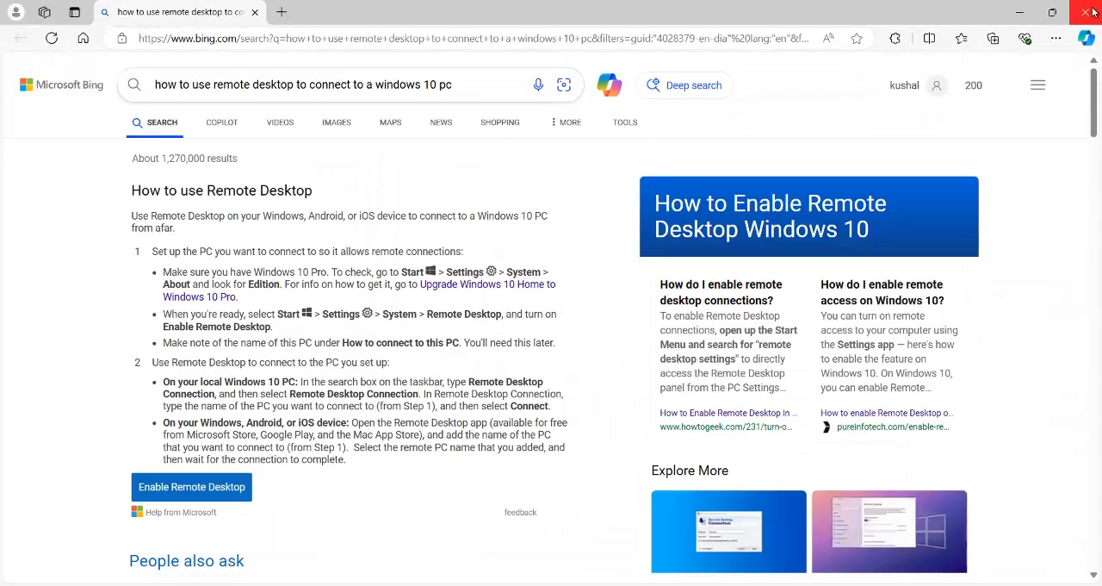
left_click(1086, 13)
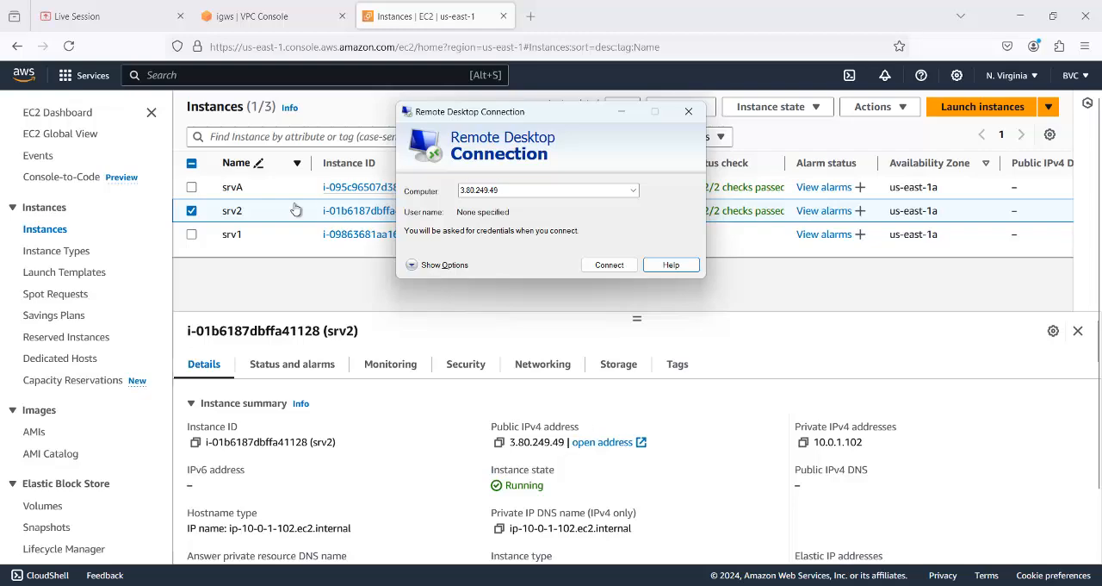
- Minimize Remote Desktop Connection and check the VPC and subnet in srv2's networking details
left_click(627, 116)
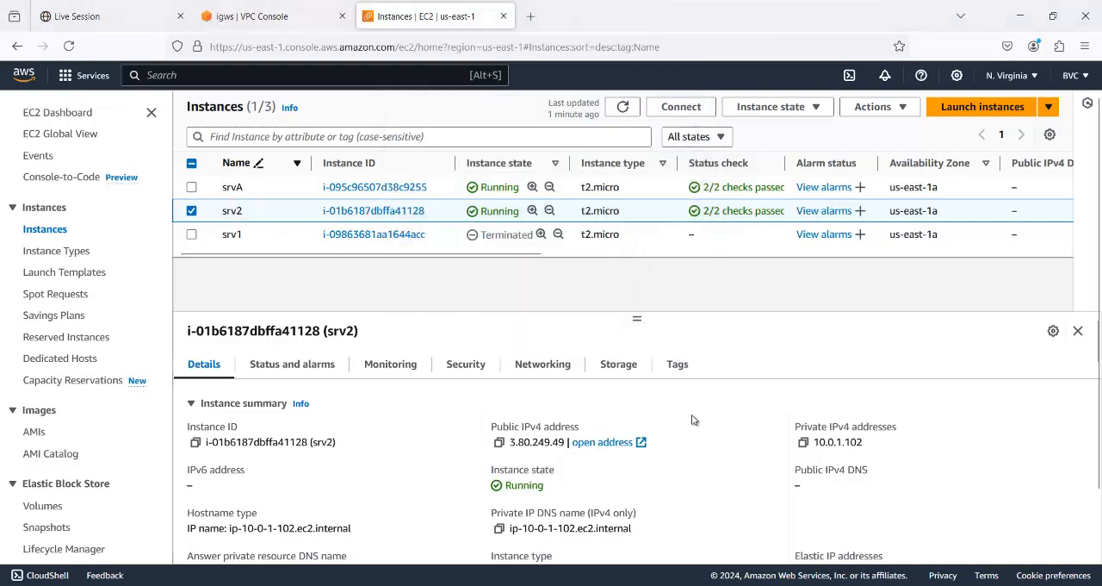
scroll(671, 442, "down", 3)
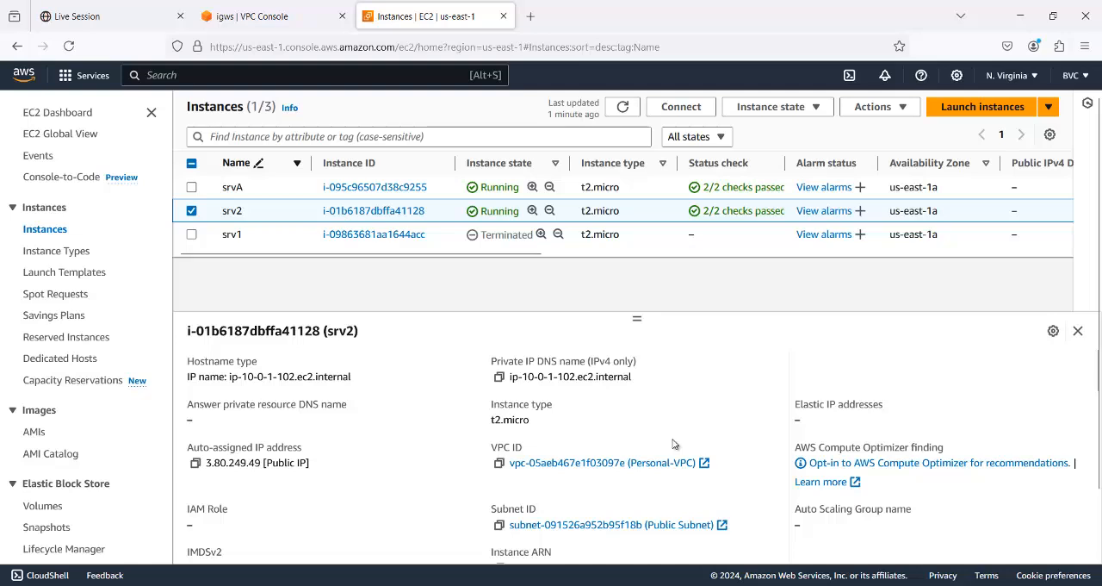
scroll(522, 365, "up", 3)
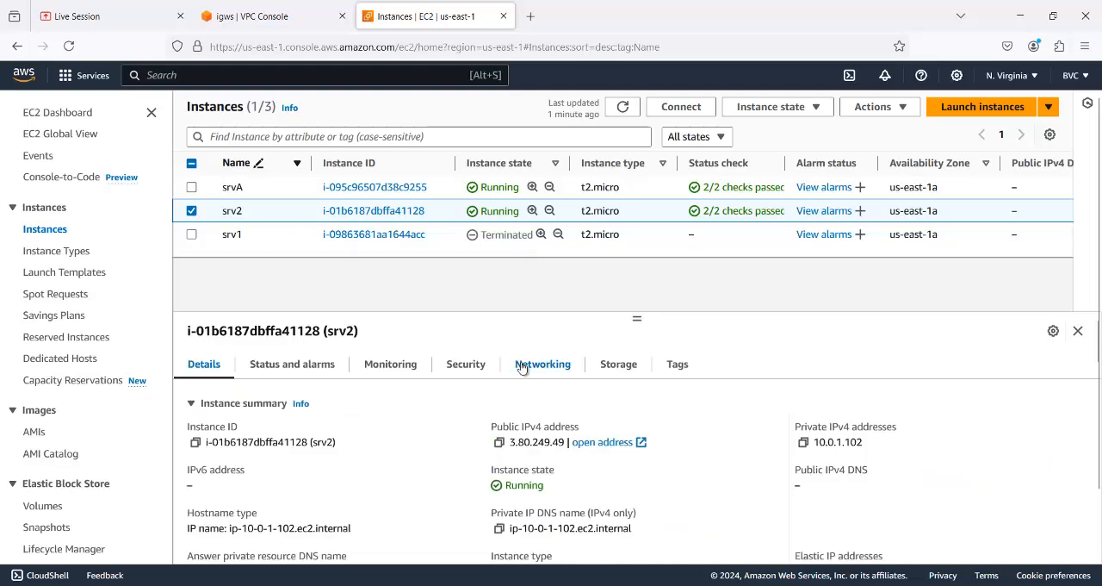
left_click(523, 363)
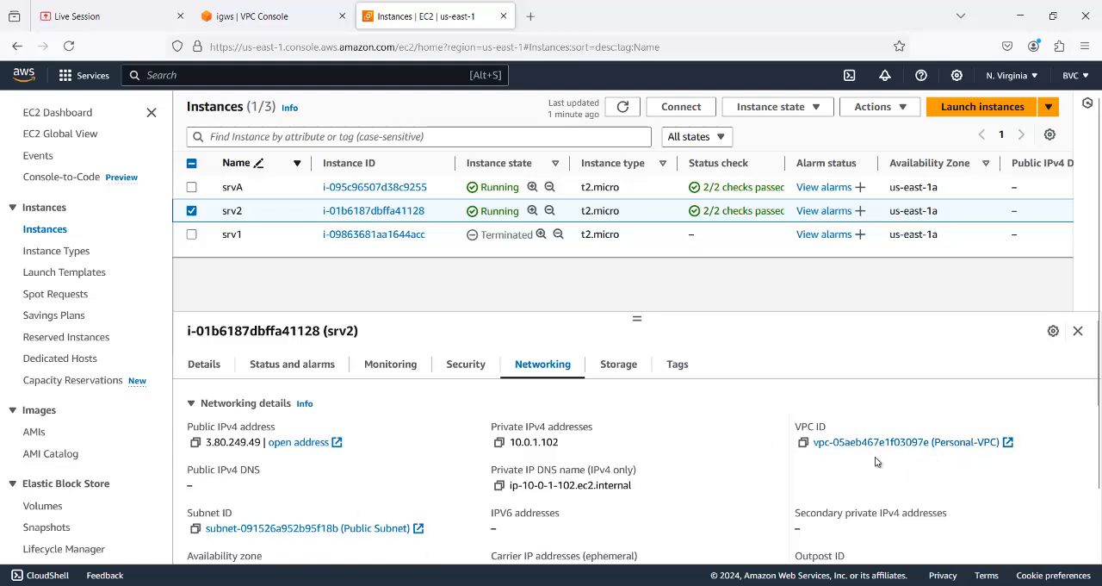
scroll(308, 465, "down", 2)
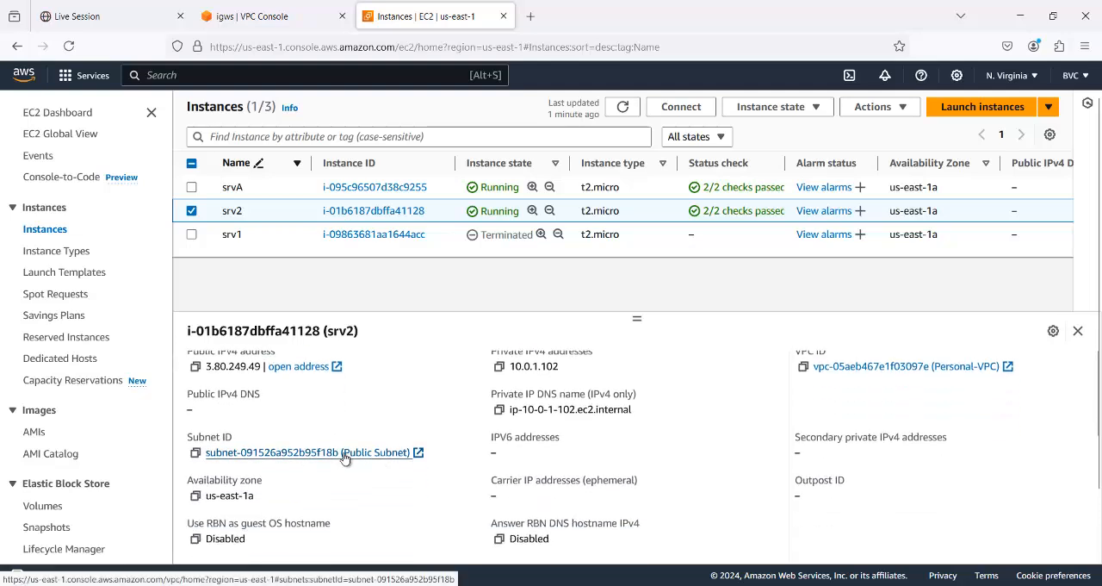
scroll(888, 422, "up", 2)
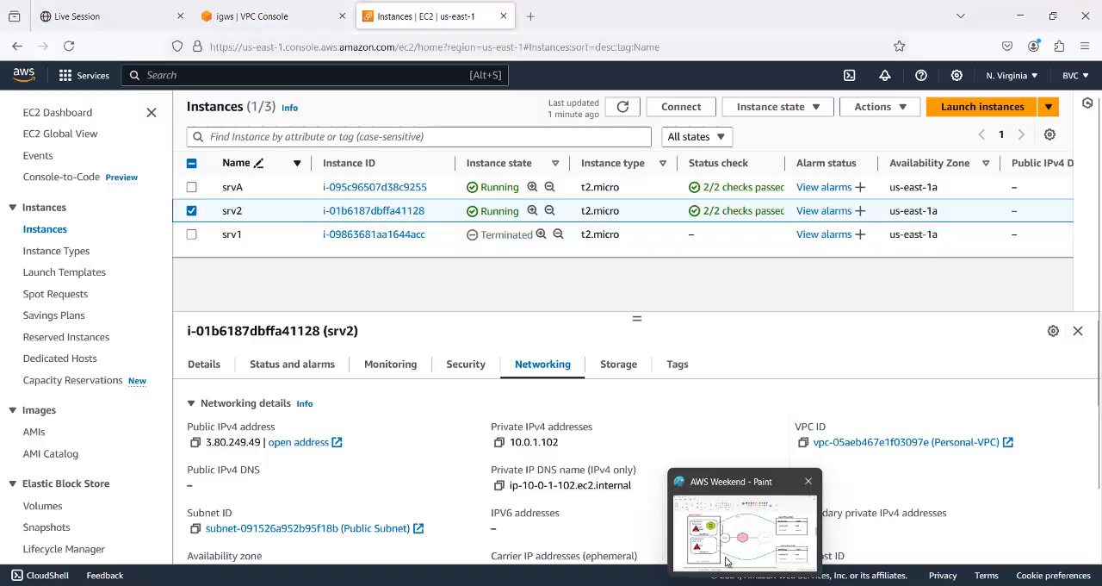
- Review the AWS Weekend network diagram in Paint, and compare it with srv2's subnet and public IPv4 address in the EC2 console
left_click(731, 564)
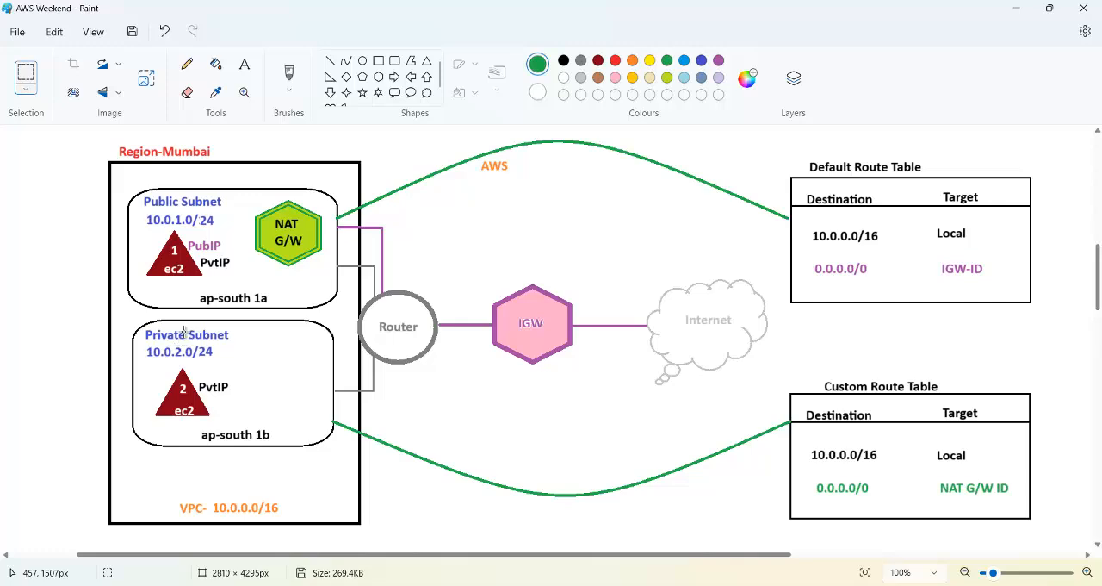
left_click(1012, 7)
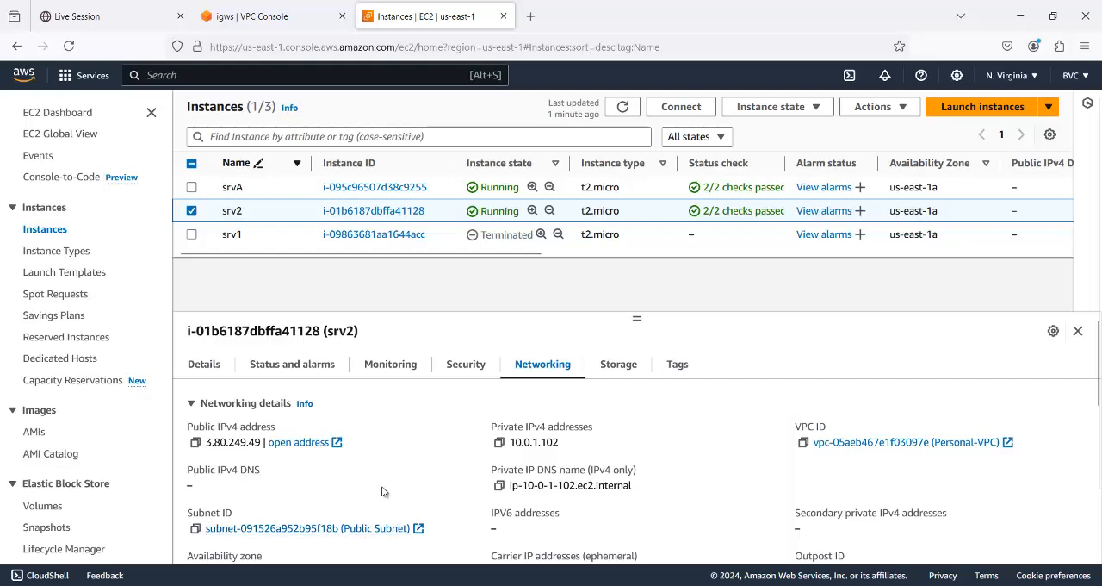
scroll(381, 486, "down", 2)
scroll(382, 486, "up", 2)
scroll(398, 493, "down", 2)
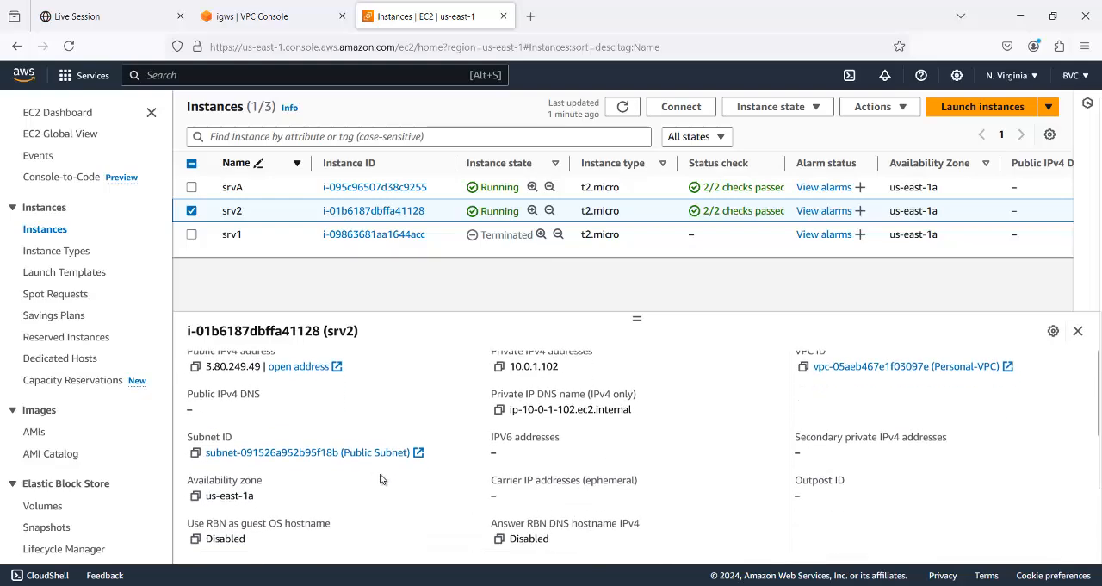
scroll(374, 465, "up", 2)
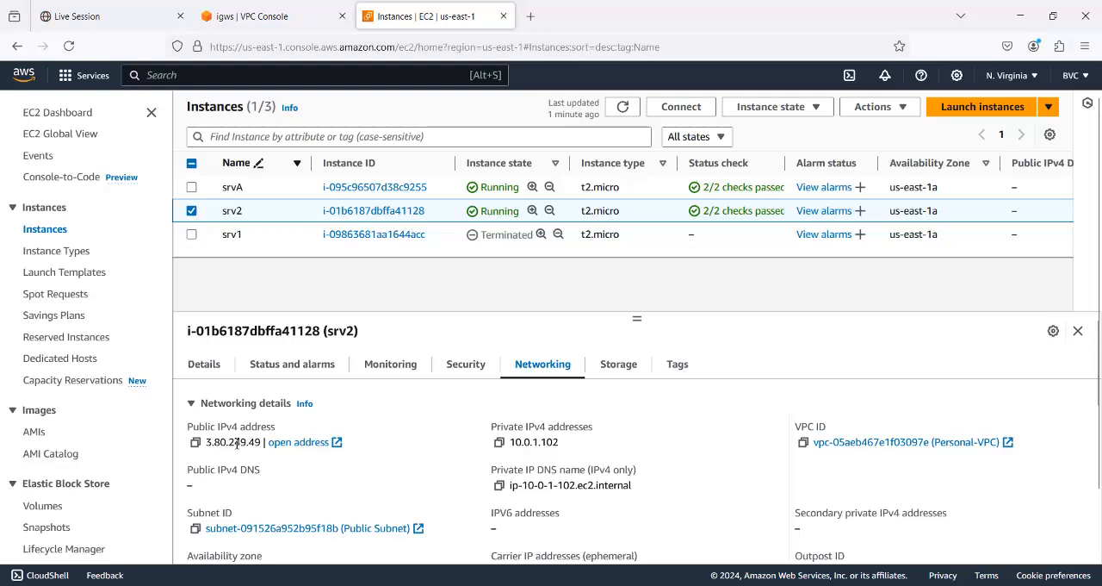
- Review srv2's public IPv4 address and subnet, and terminate the srv2 instance
left_click_drag(207, 443, 265, 454)
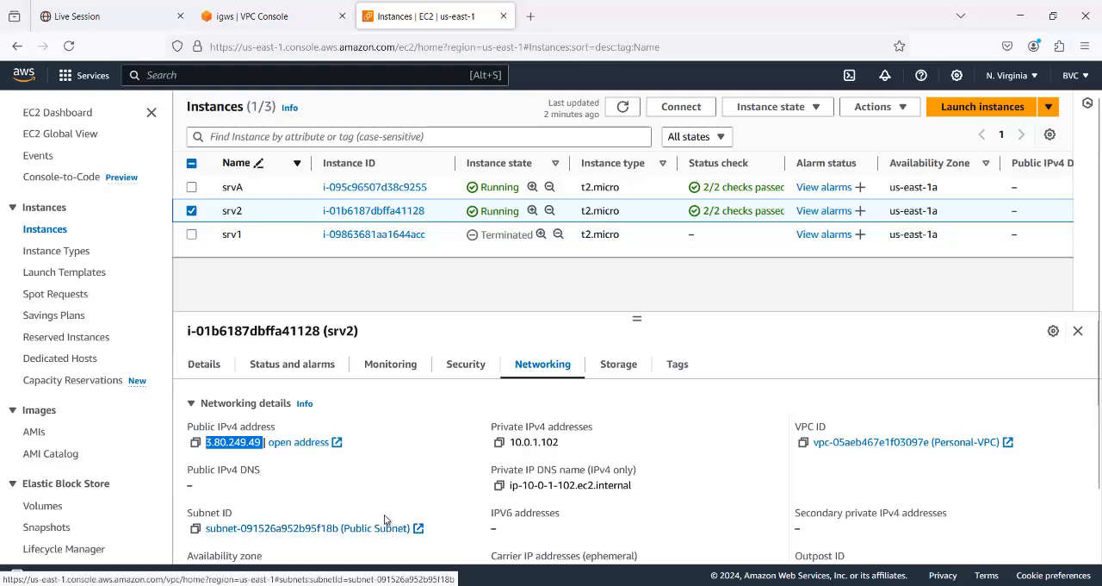
scroll(375, 495, "down", 2)
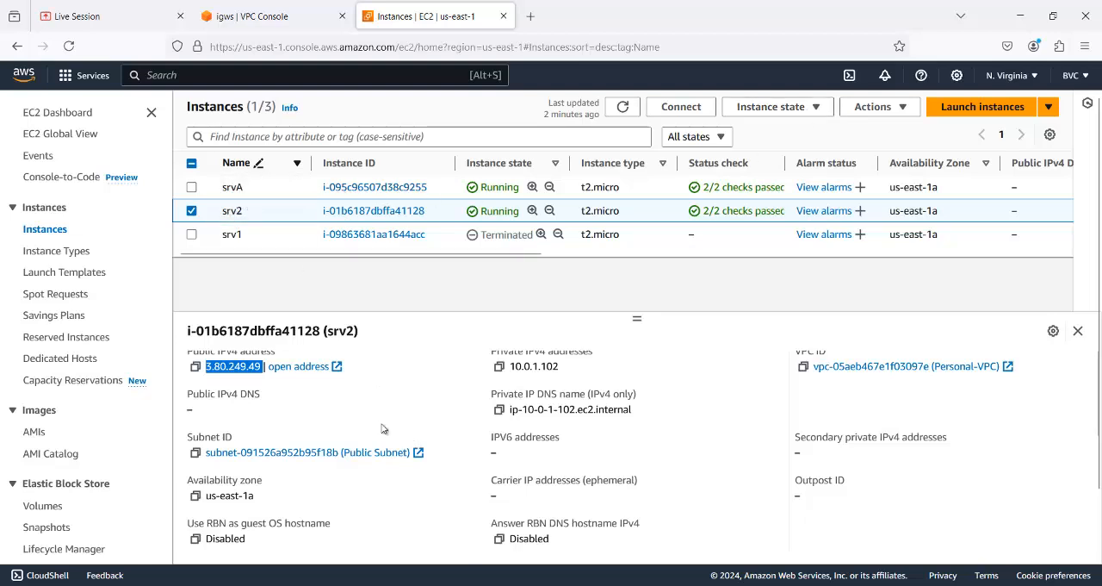
left_click(816, 109)
left_click(784, 220)
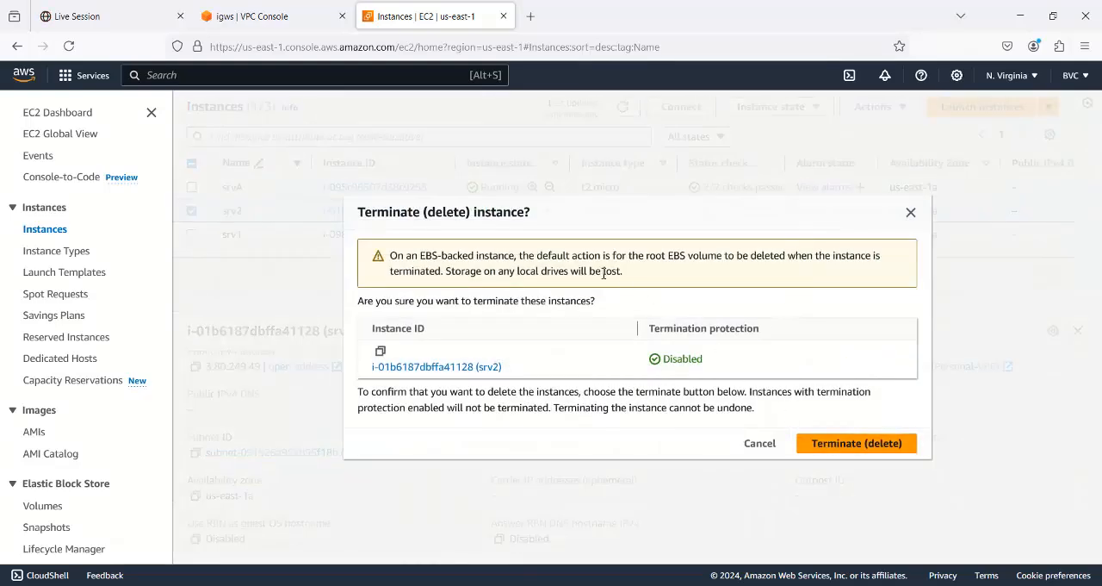
left_click(849, 443)
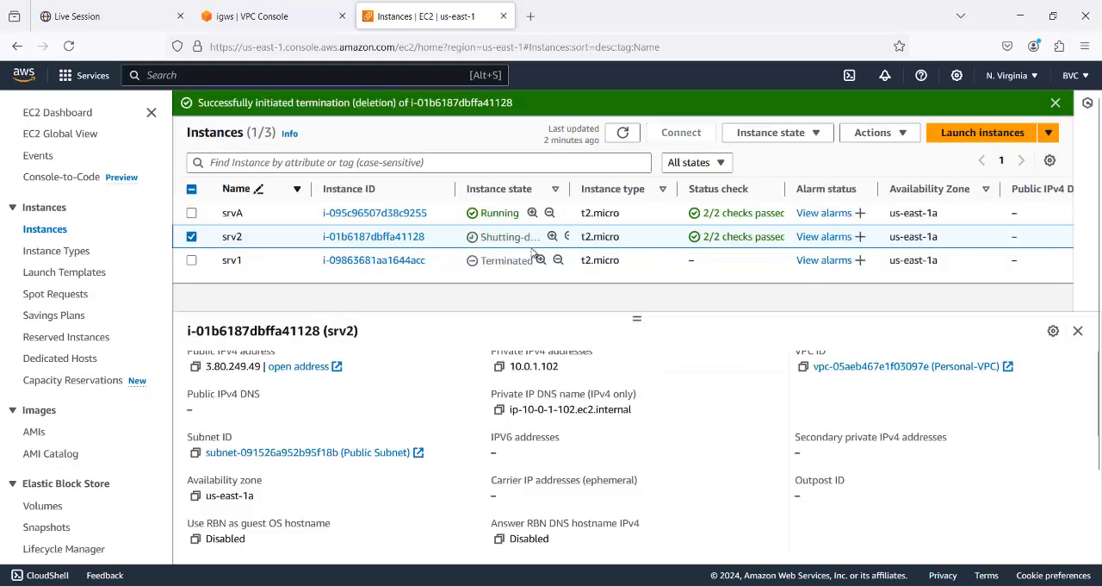
left_click(1055, 102)
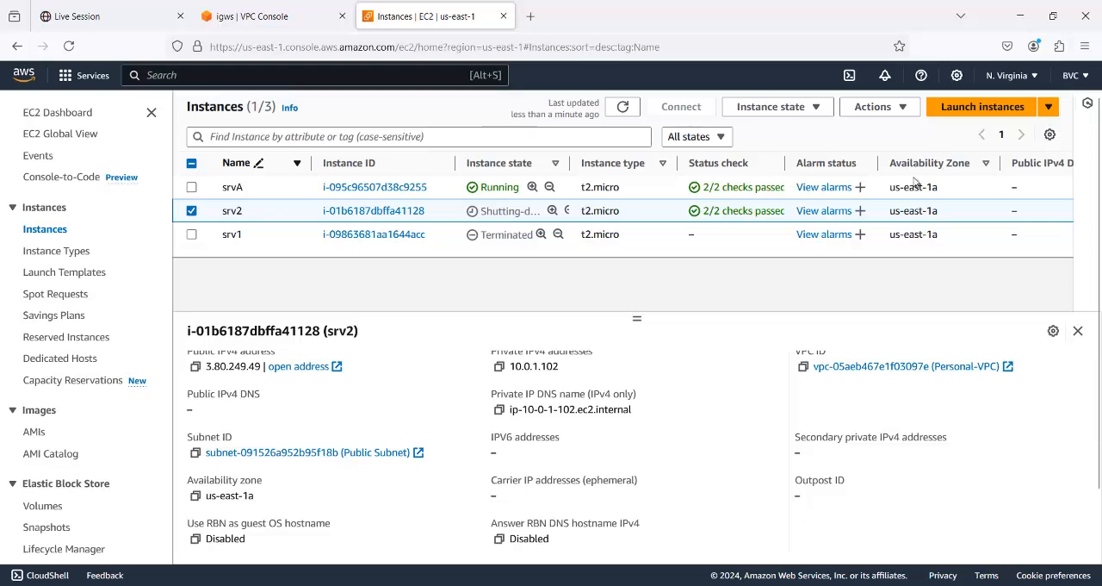
- Start launching a new EC2 instance and name it srvB
left_click(982, 107)
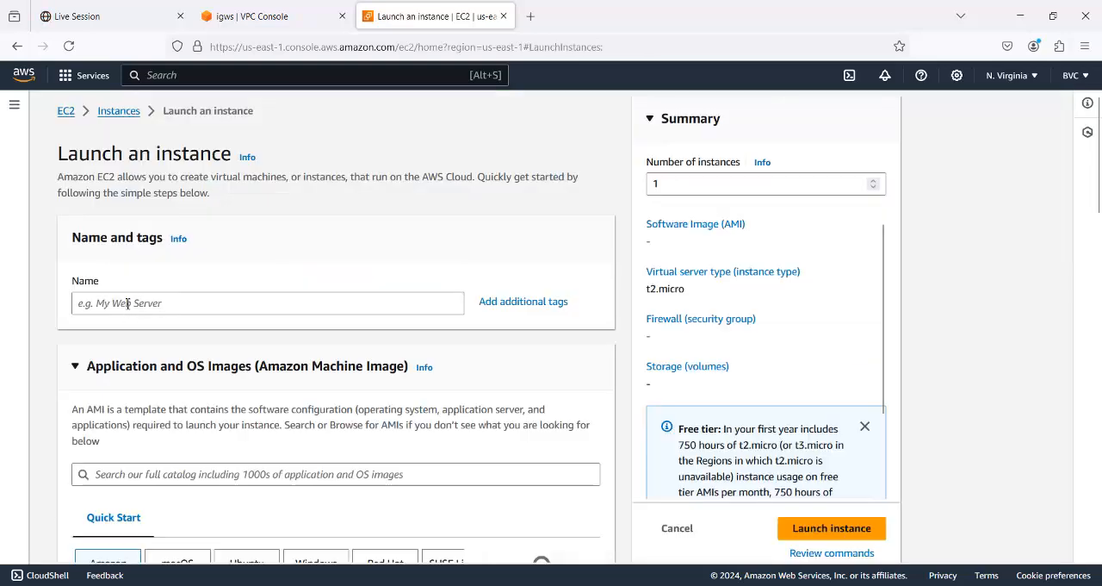
left_click(127, 301)
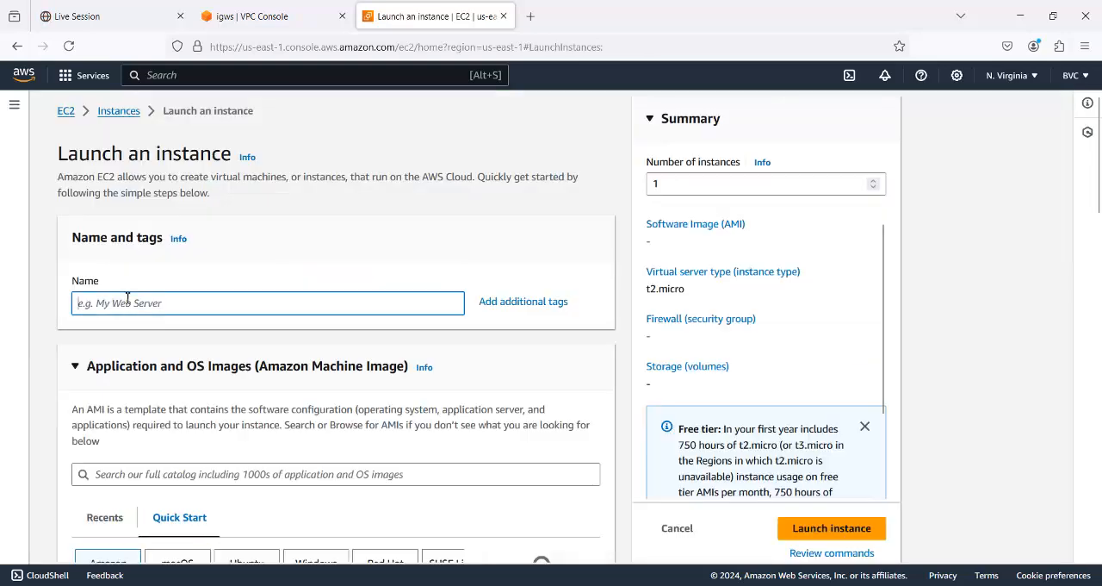
type("srvB")
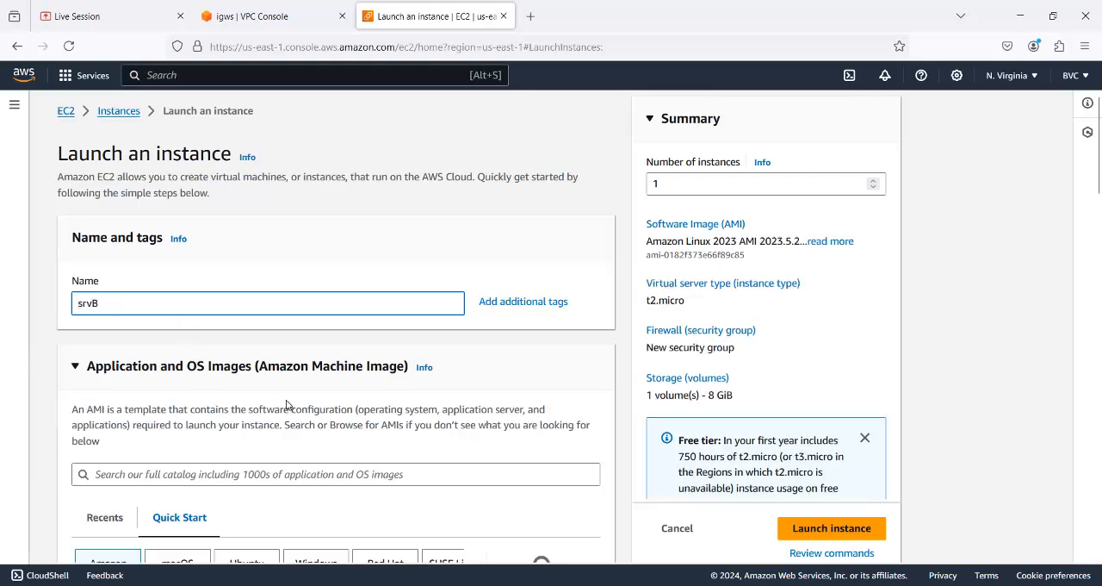
- Filter the AMI catalog to free tier only and select Microsoft Windows Server 2016 Base for srvB
scroll(284, 405, "down", 5)
left_click(544, 364)
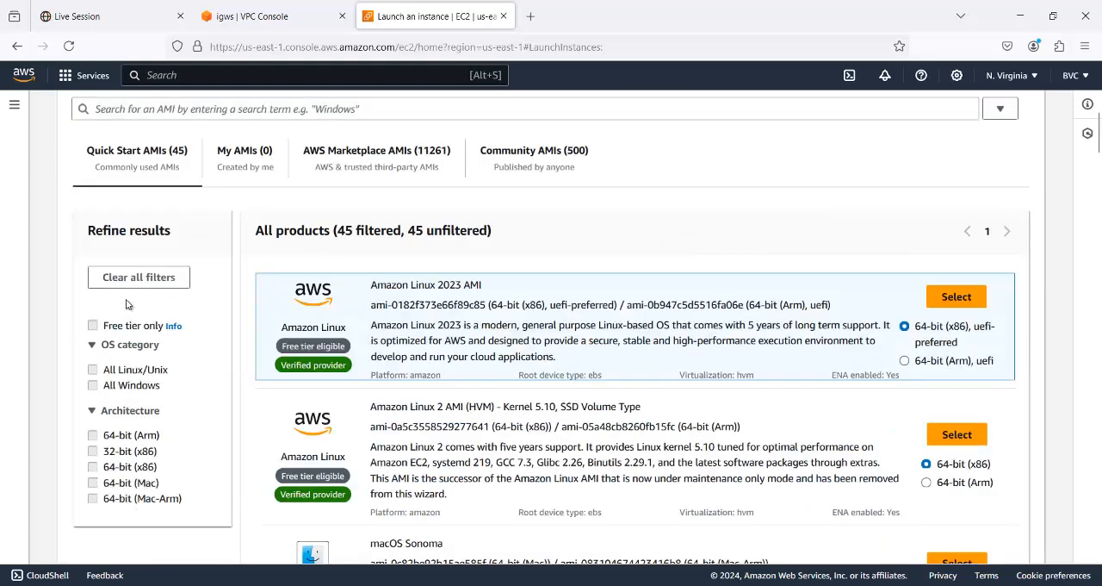
left_click(93, 325)
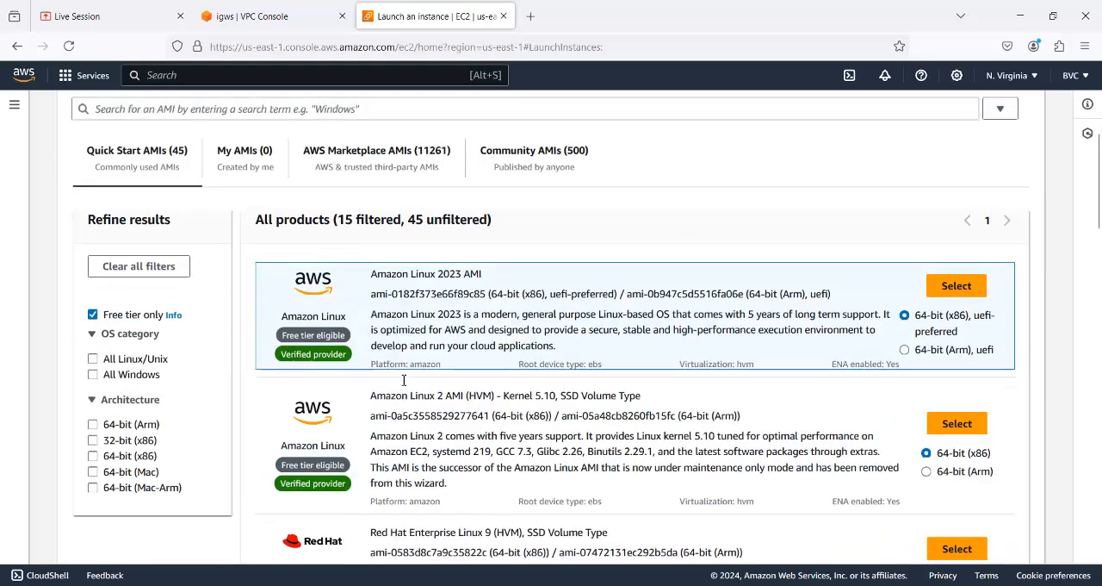
scroll(403, 379, "down", 10)
scroll(405, 382, "down", 5)
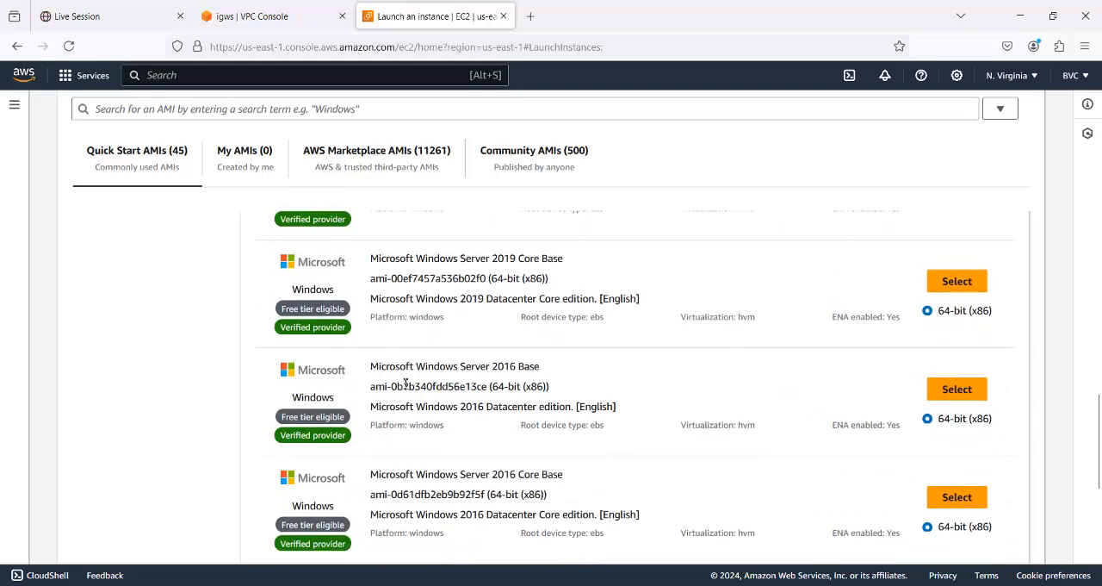
left_click(958, 391)
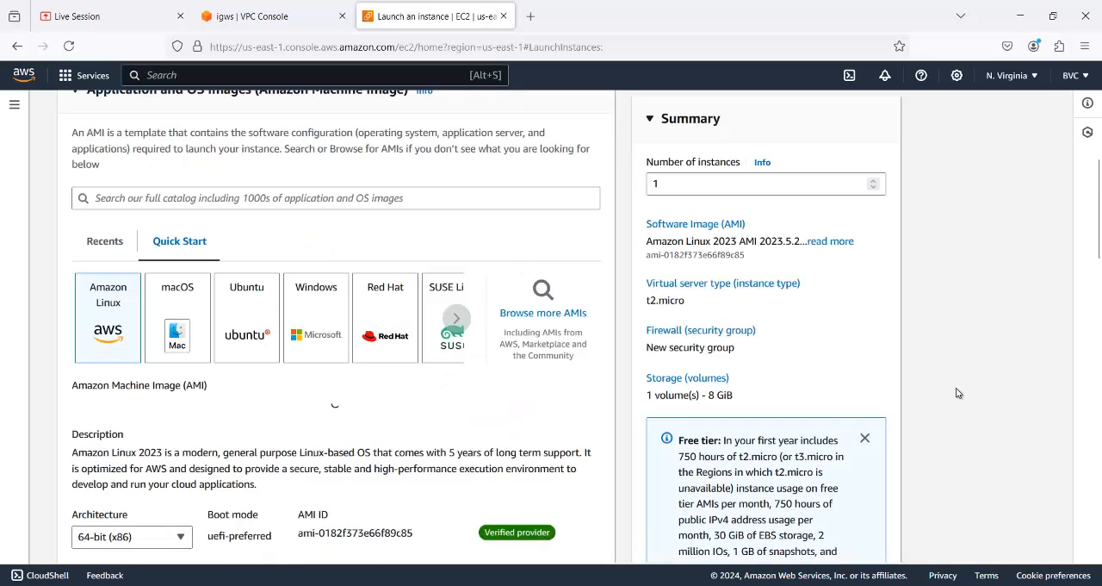
scroll(479, 434, "down", 3)
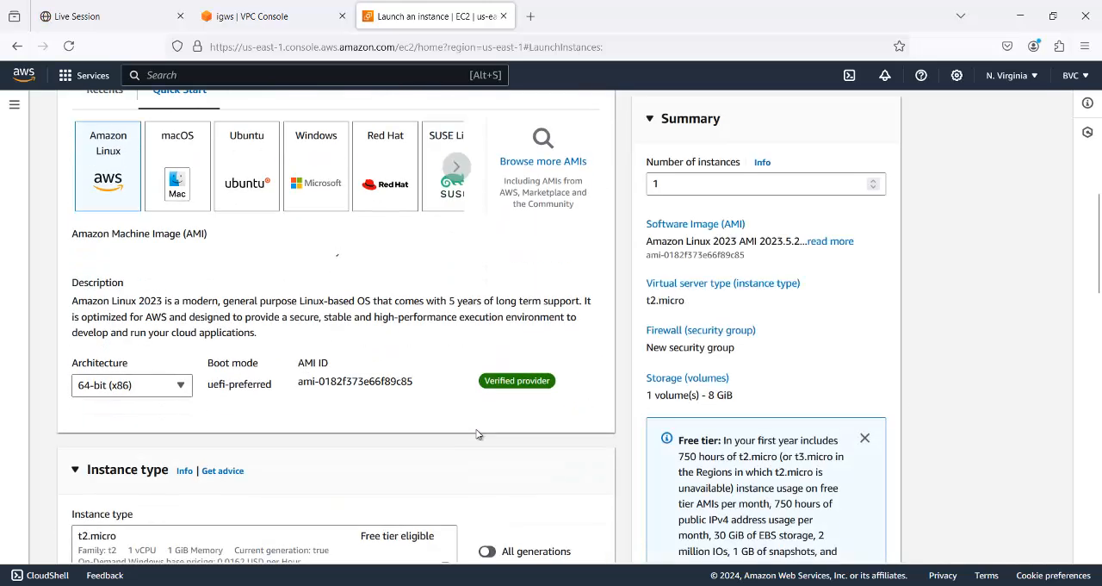
scroll(239, 289, "up", 3)
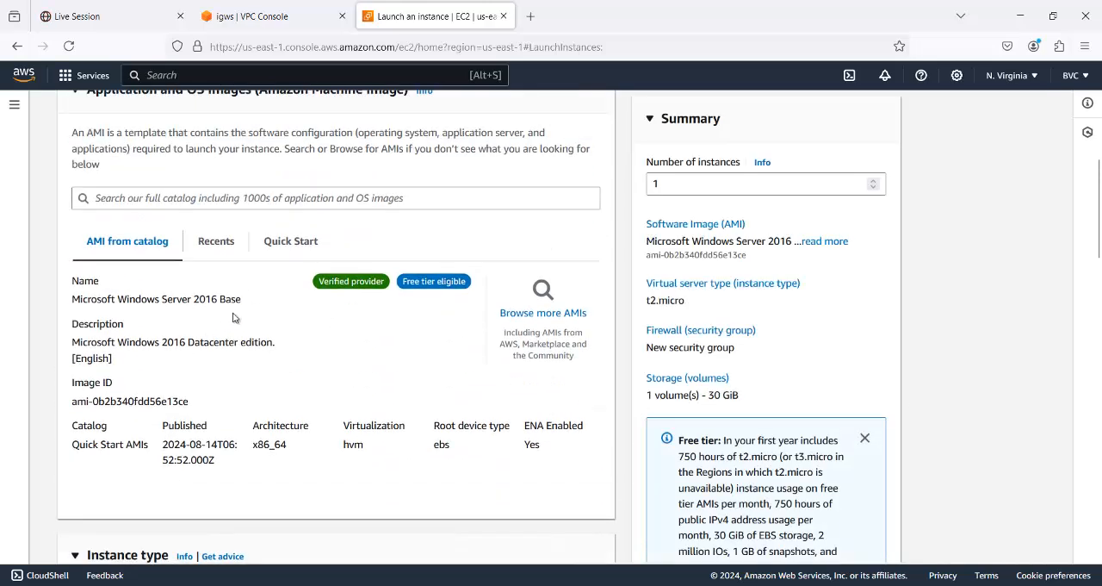
- Keep the t2.micro instance type and choose the existing vpc key pair for srvB
scroll(401, 362, "down", 3)
scroll(402, 362, "down", 3)
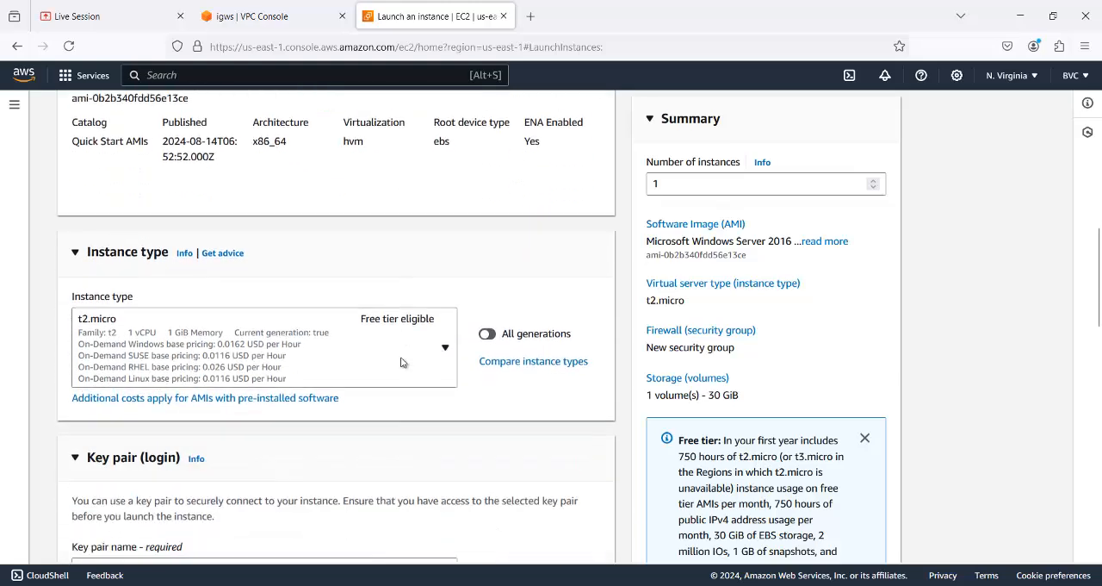
scroll(481, 400, "down", 3)
left_click(445, 418)
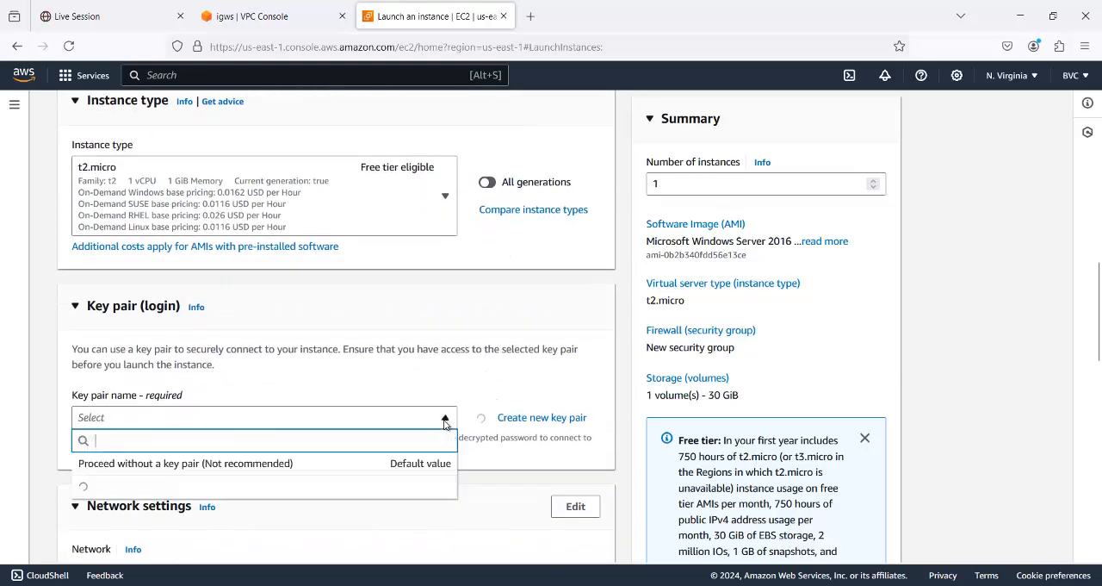
type("vpc")
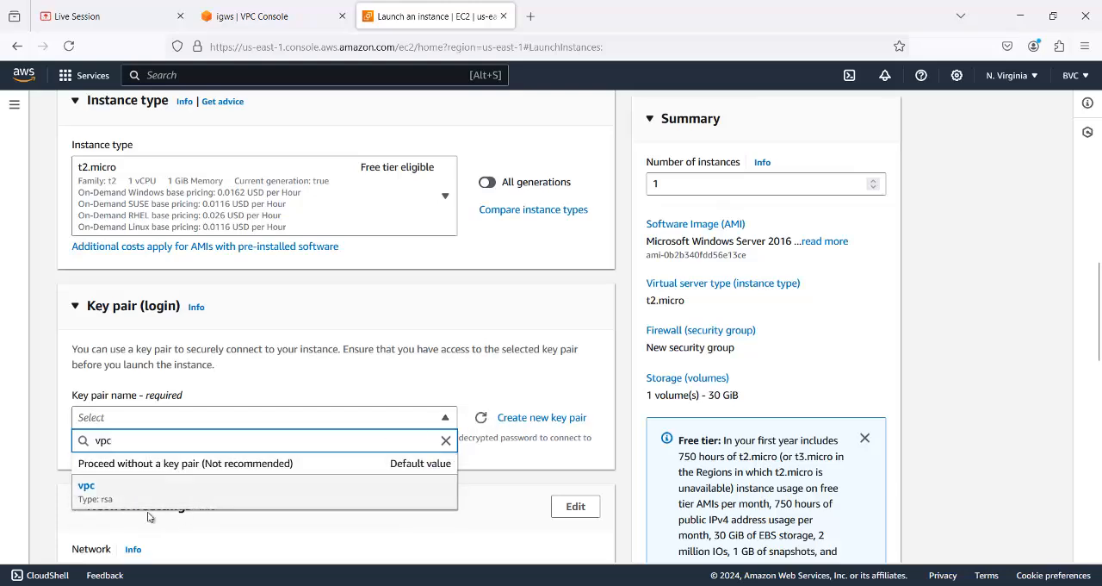
left_click(148, 489)
- Edit srvB's network settings to use Personal-VPC with the Private Subnet and enable auto-assign public IP
scroll(513, 417, "down", 4)
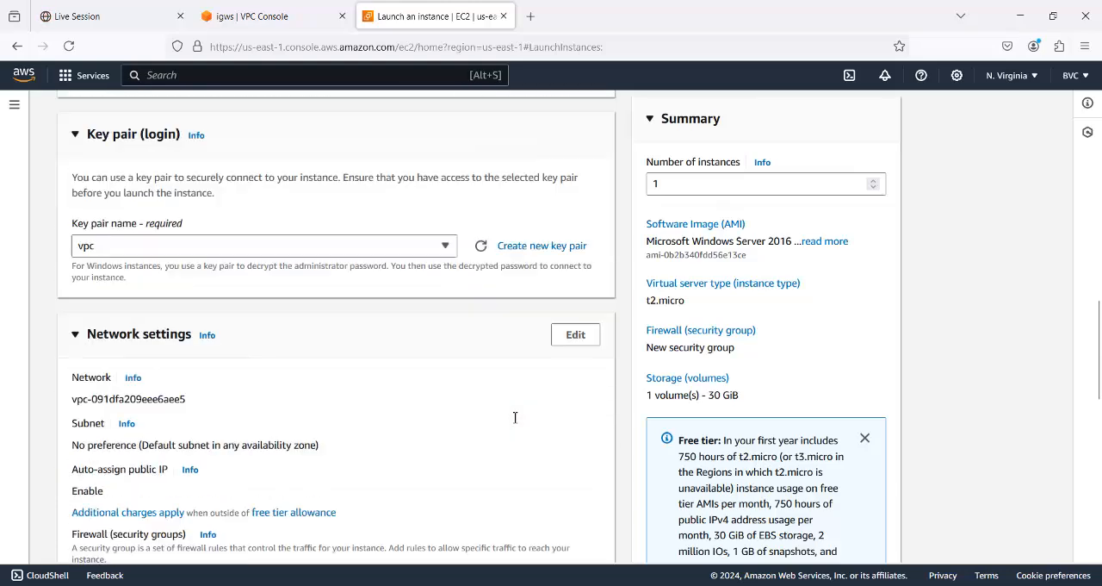
left_click(565, 207)
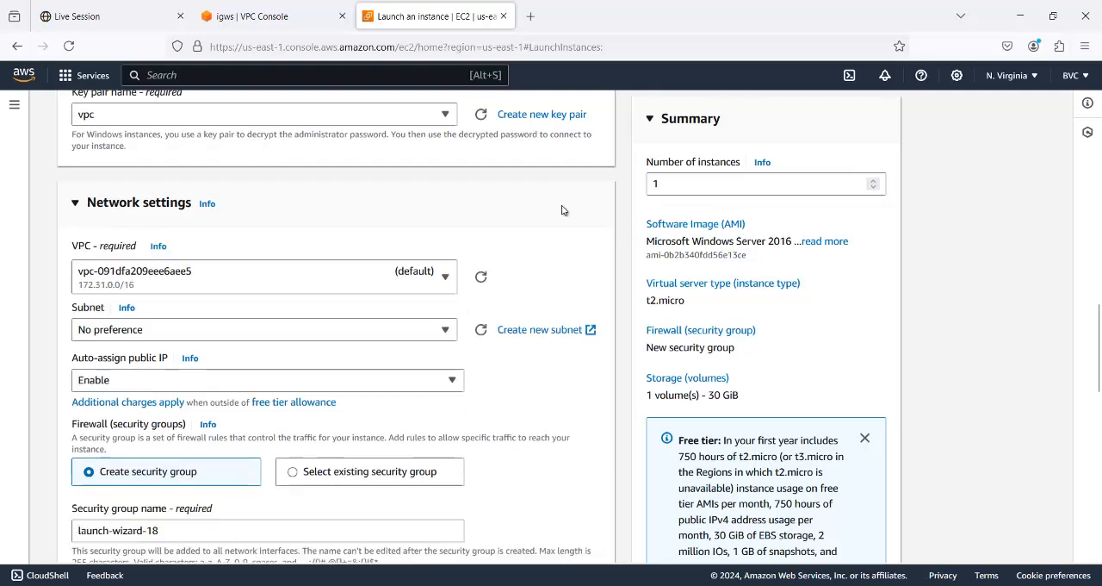
left_click(445, 276)
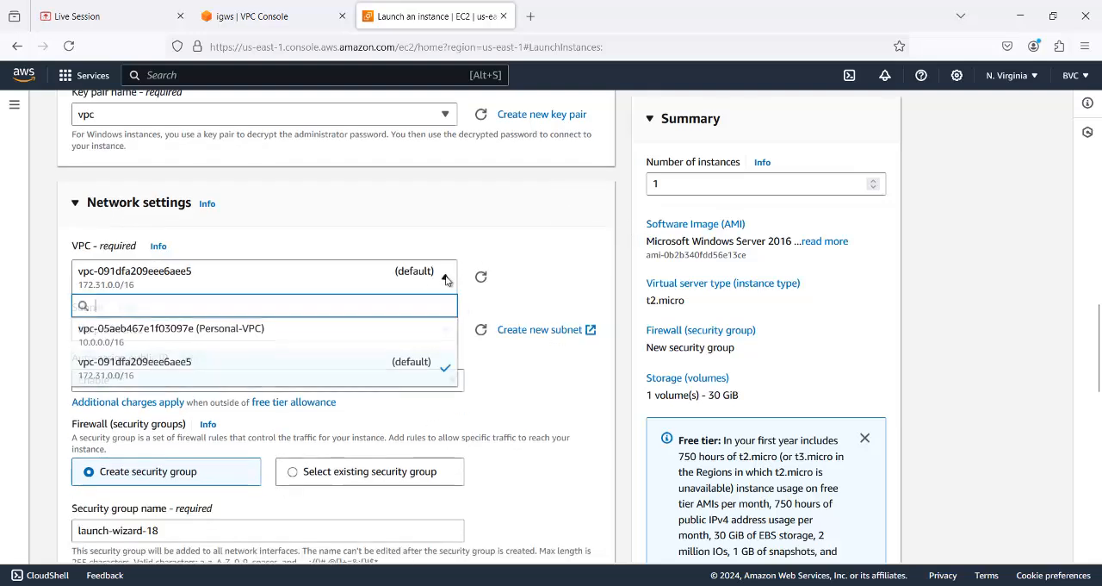
left_click(400, 339)
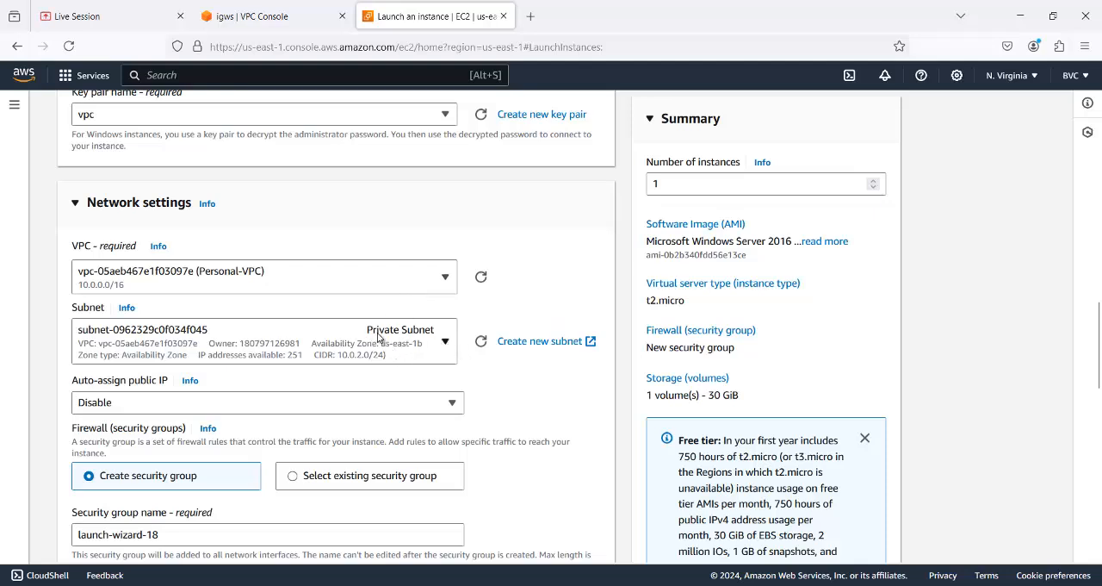
left_click(457, 410)
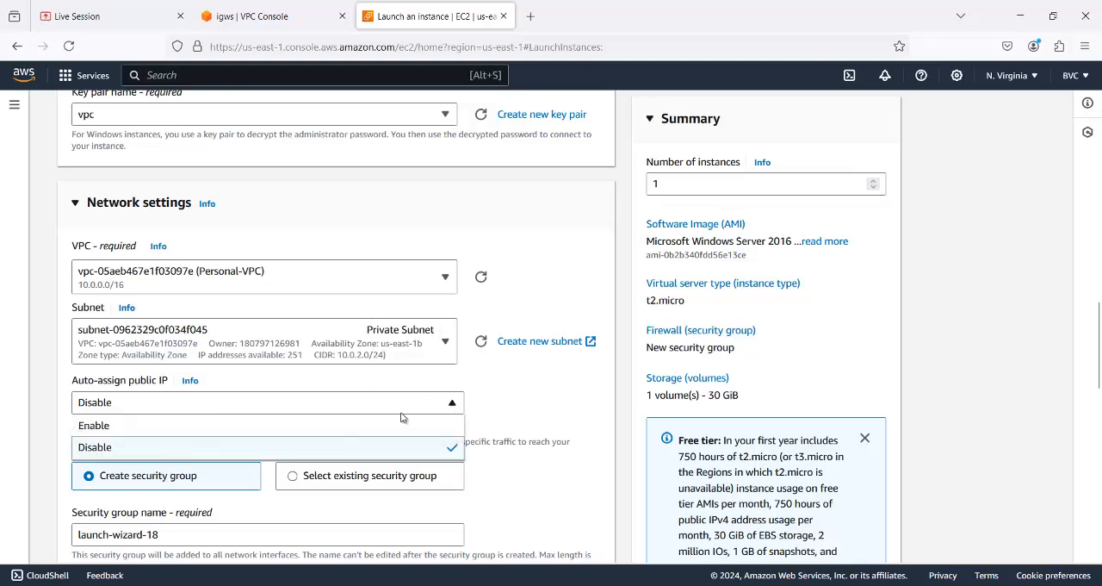
left_click(307, 426)
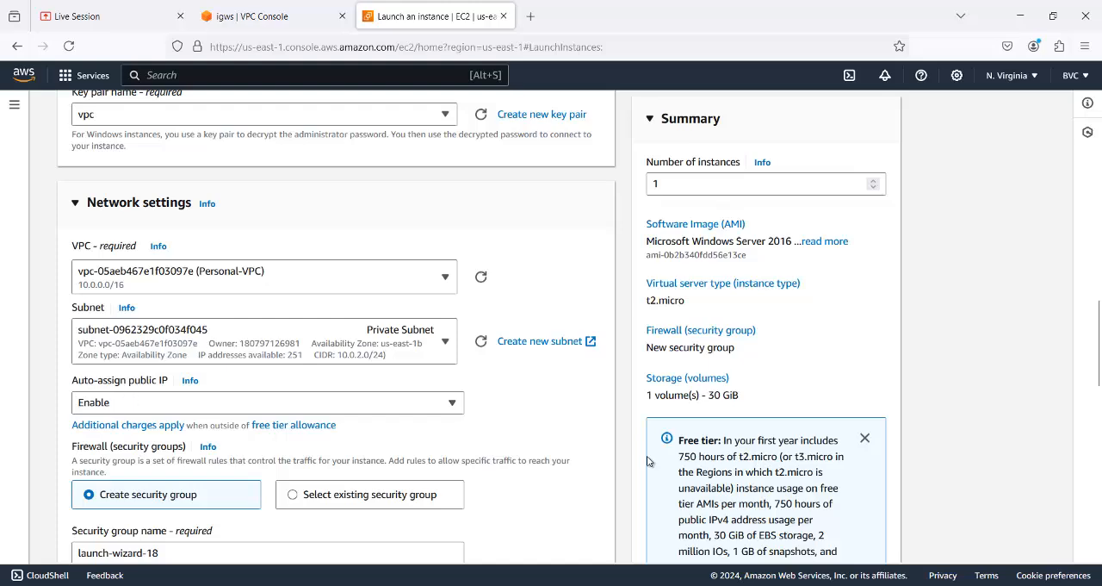
- Review the security group and storage settings, launch the srvB instance, and return to the list of all instances
scroll(603, 454, "down", 3)
scroll(262, 284, "up", 2)
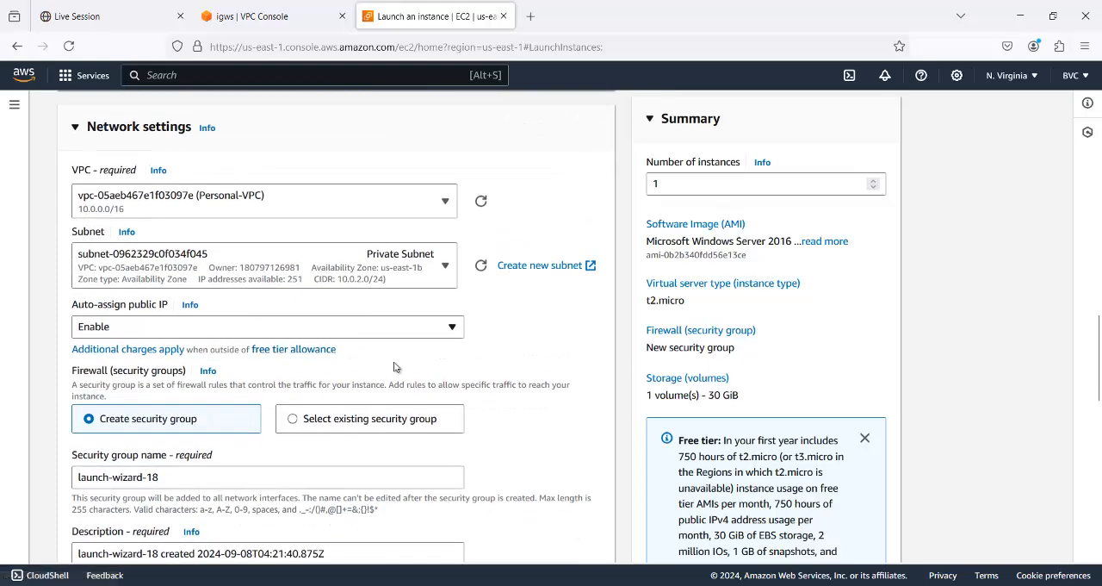
scroll(520, 394, "down", 6)
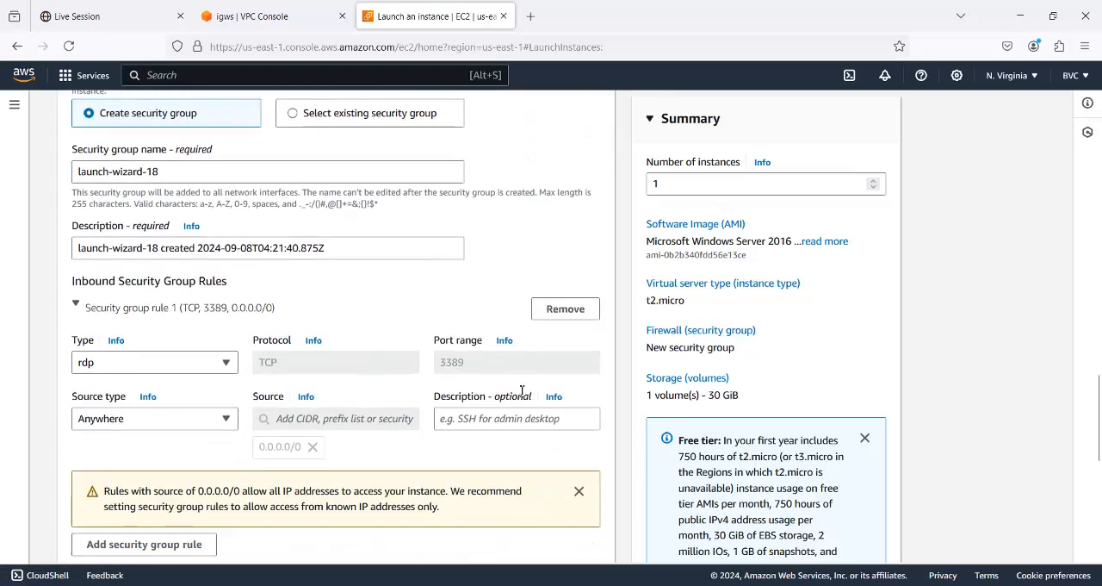
scroll(521, 395, "down", 2)
scroll(520, 395, "up", 8)
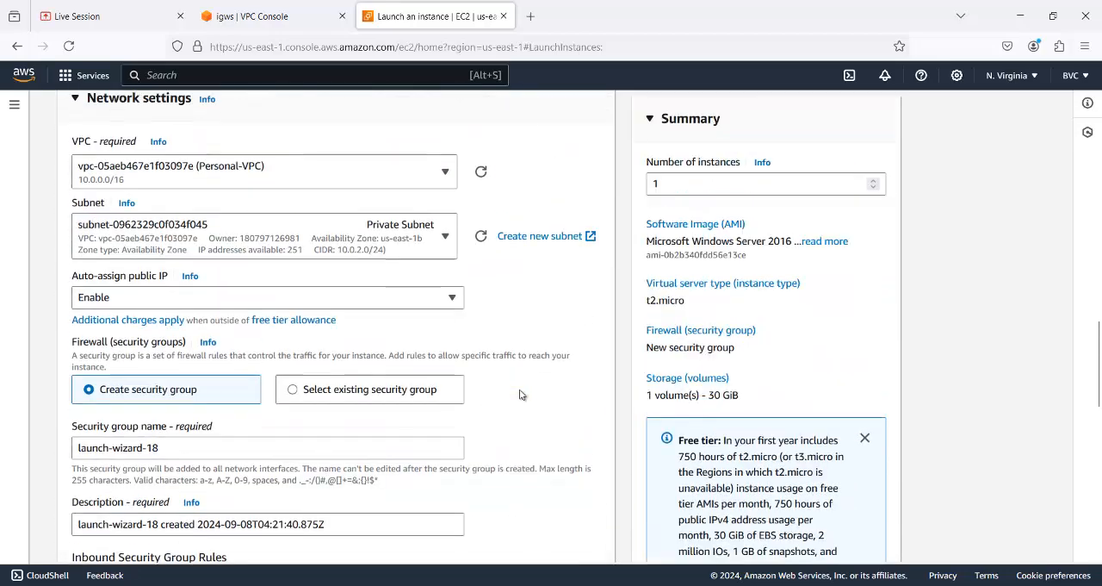
scroll(497, 365, "down", 10)
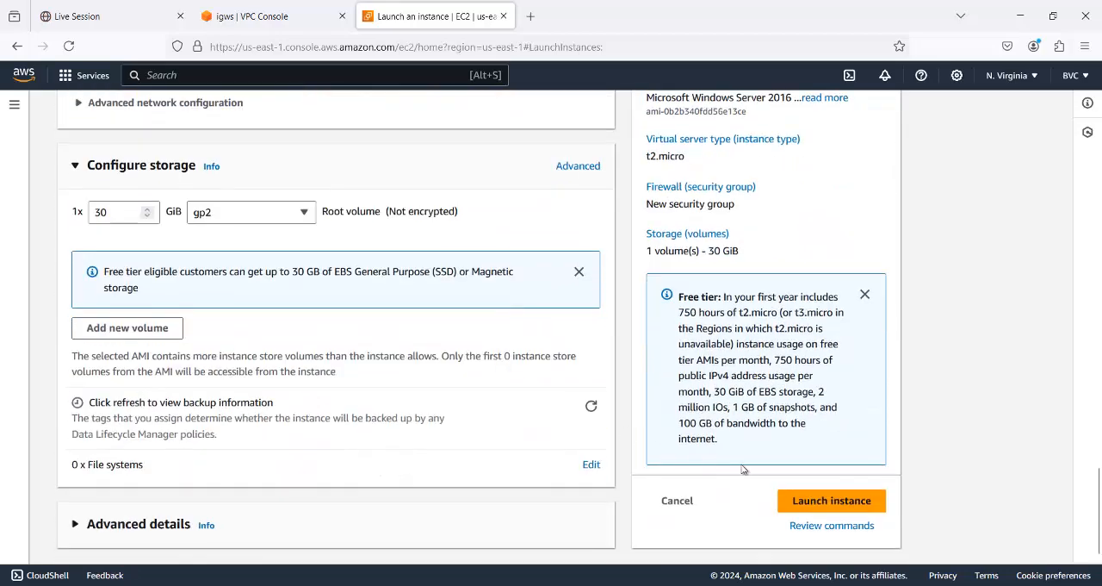
left_click(822, 506)
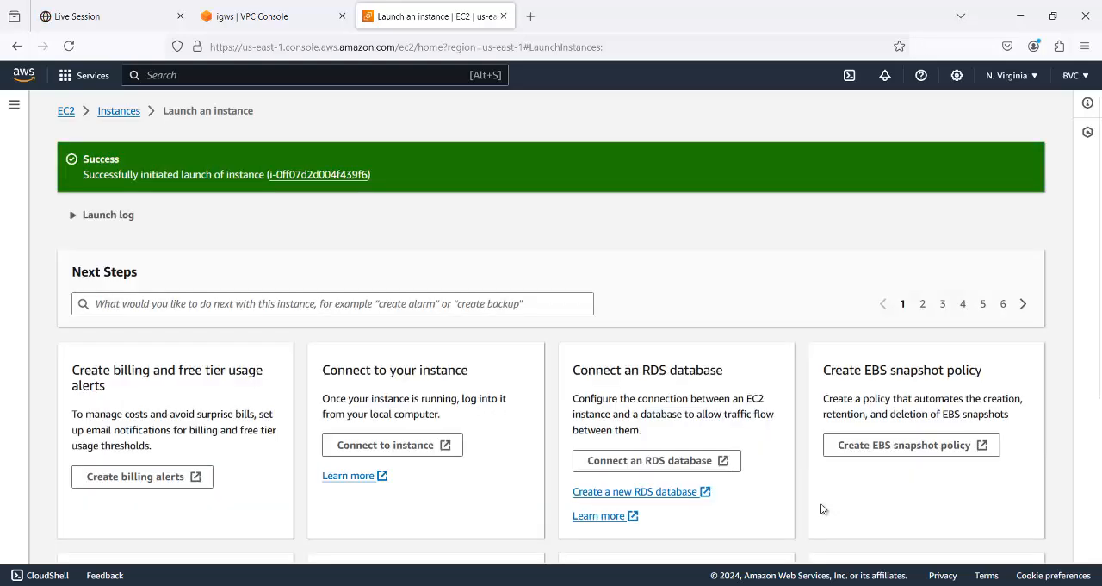
scroll(827, 508, "down", 3)
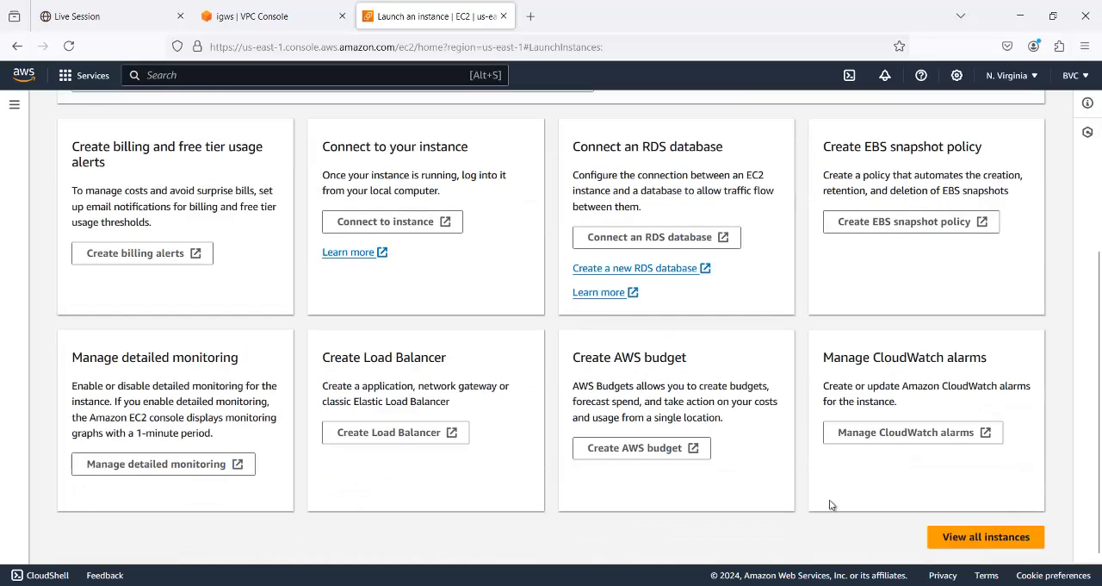
left_click(969, 544)
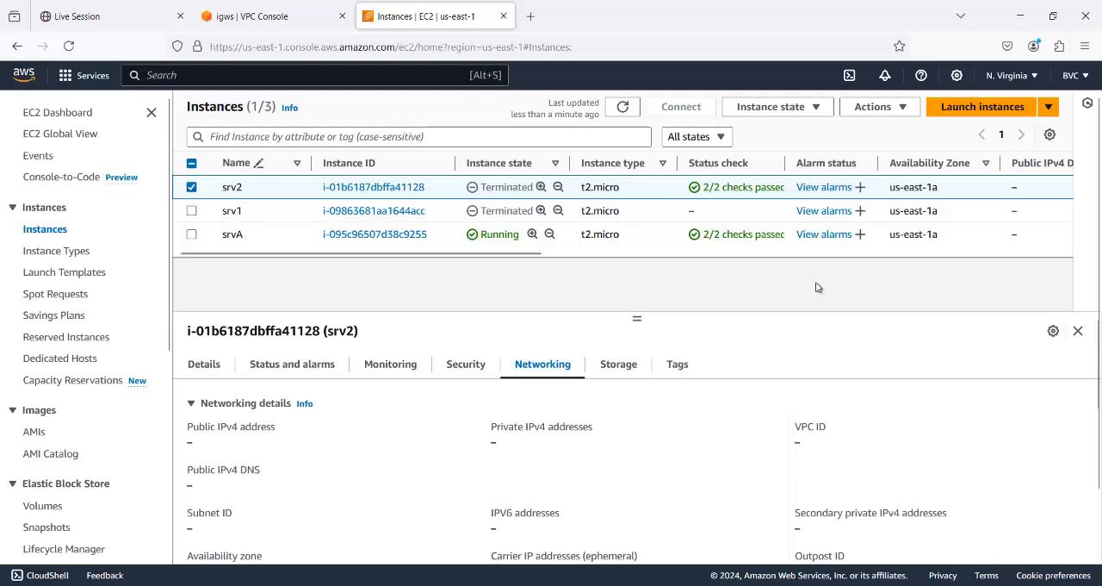
- Refresh the instances list, select srvB in place of srv2, and examine its status checks, IP addresses and subnet in the networking details
left_click(625, 110)
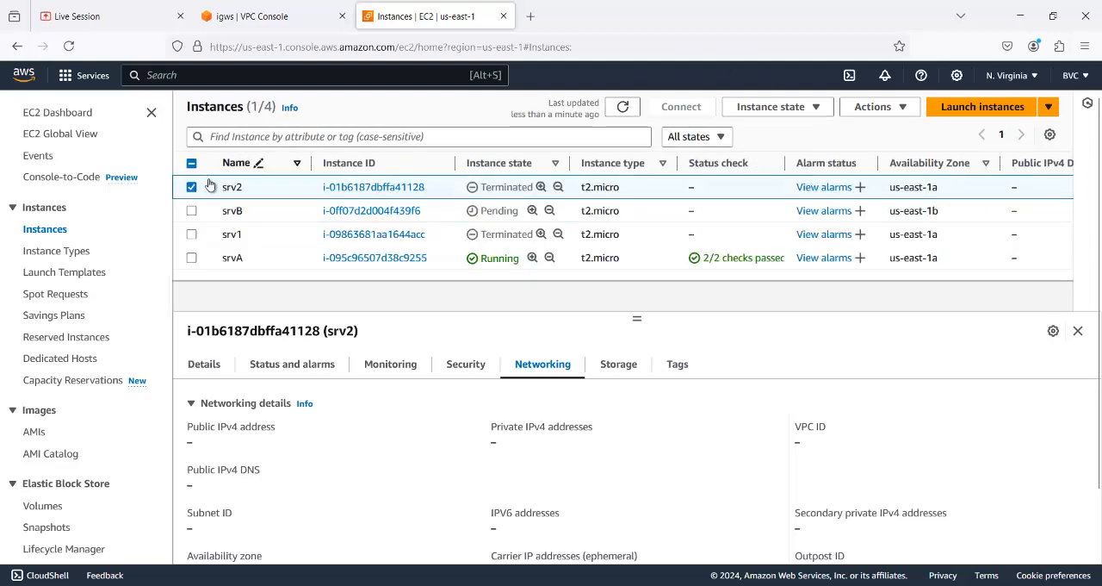
left_click(201, 197)
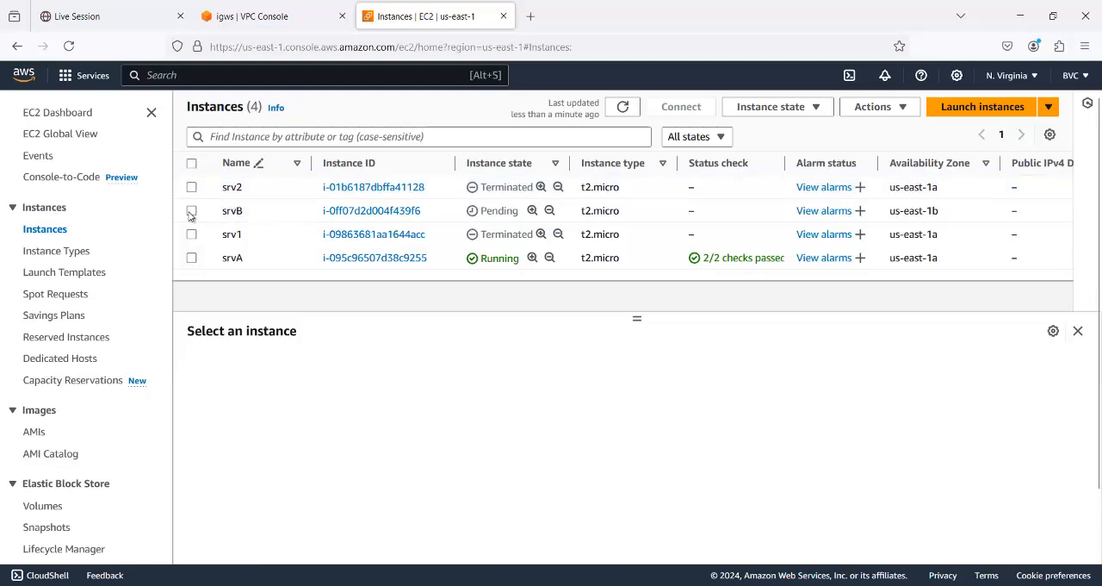
left_click(191, 211)
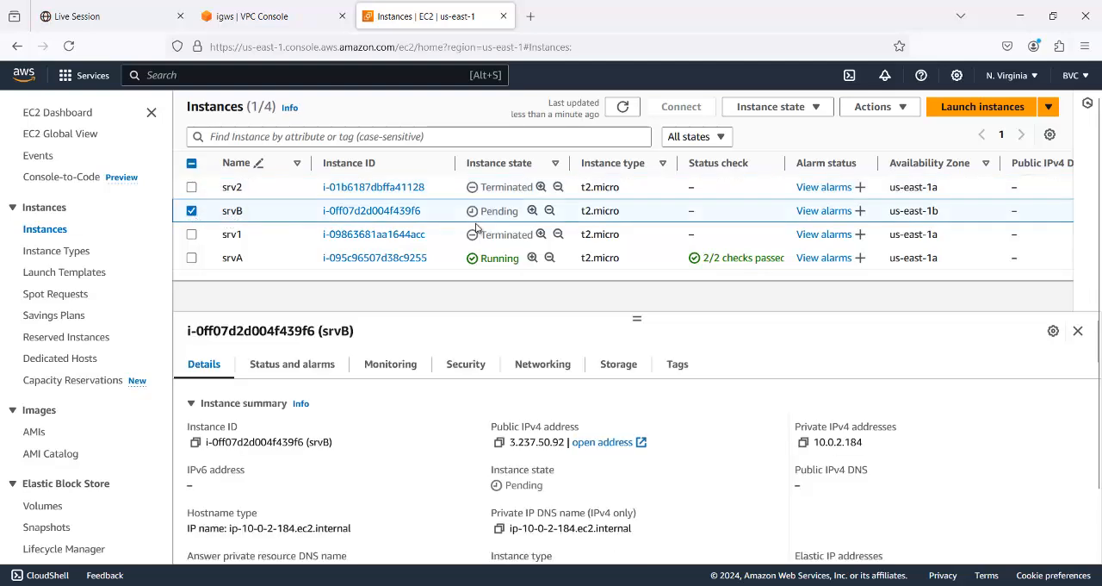
left_click(623, 107)
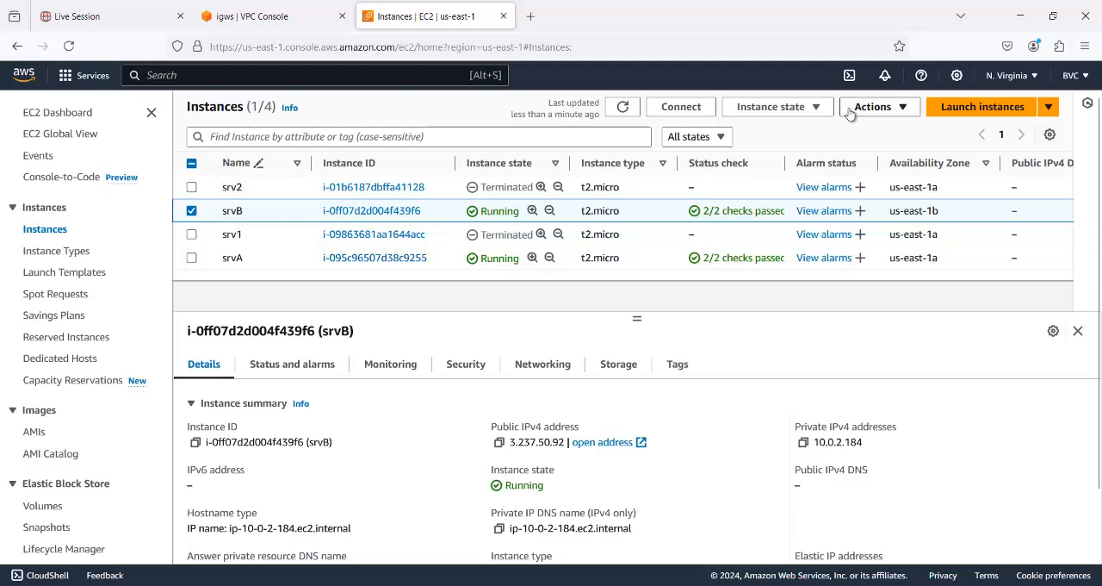
left_click(545, 364)
scroll(502, 466, "down", 2)
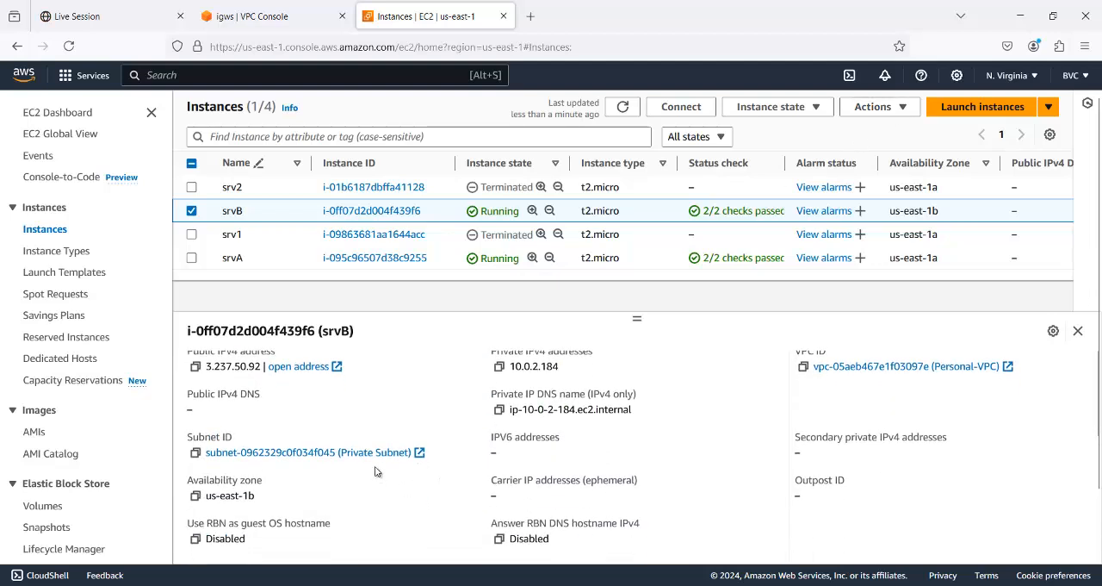
- Start retrieving srvB's Windows password and upload the private key file vpc (1).pem
scroll(379, 474, "up", 2)
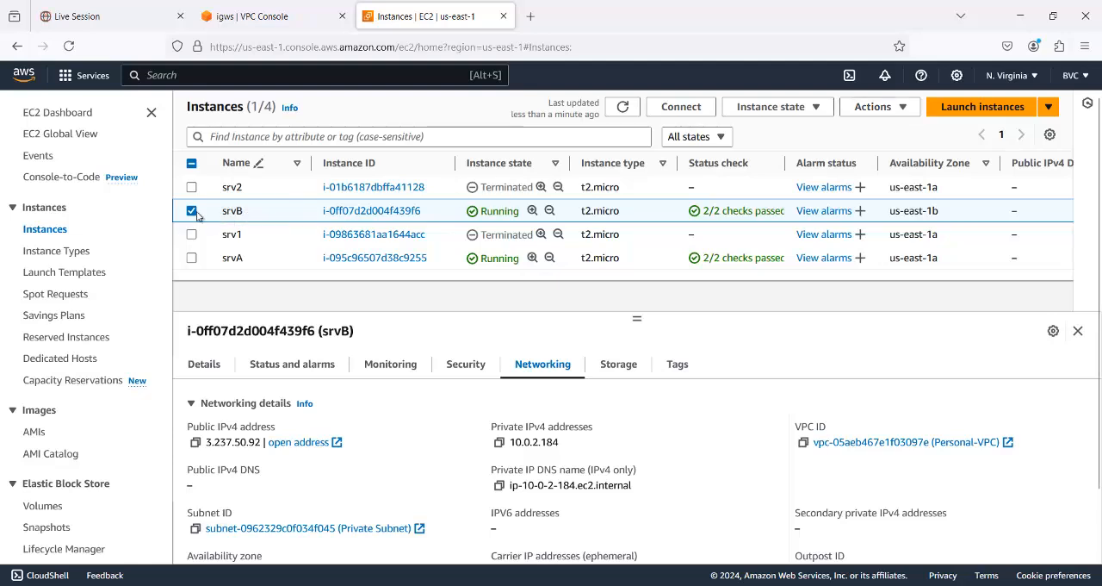
left_click(897, 108)
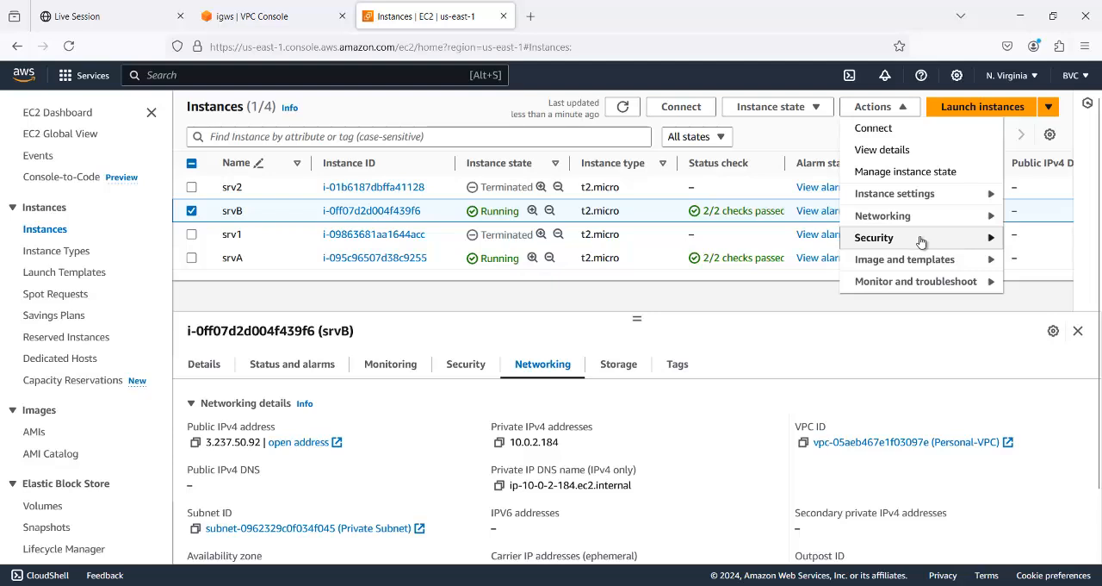
mouse_move(921, 240)
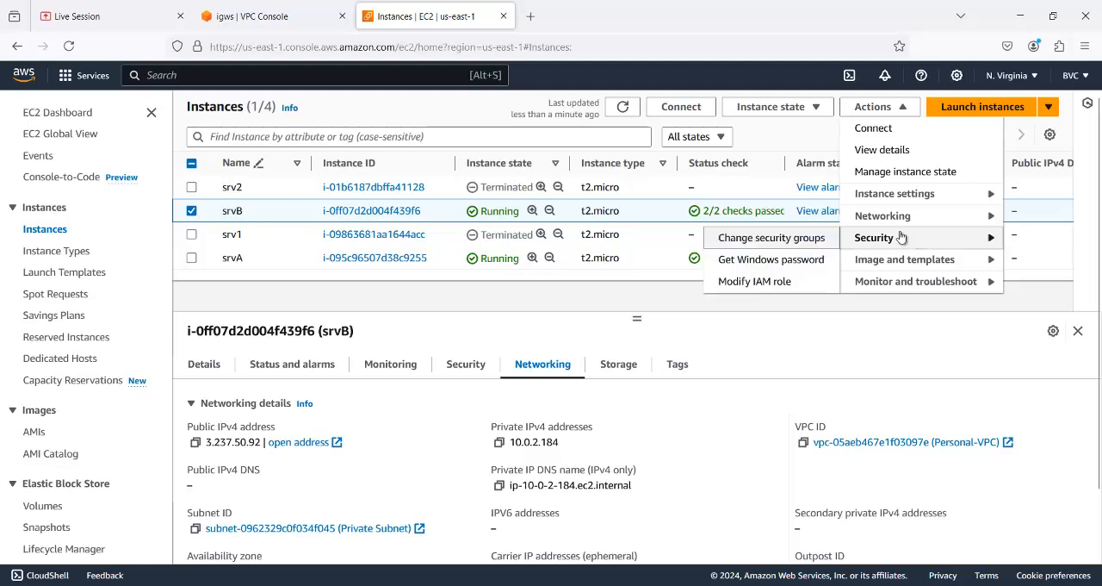
left_click(781, 258)
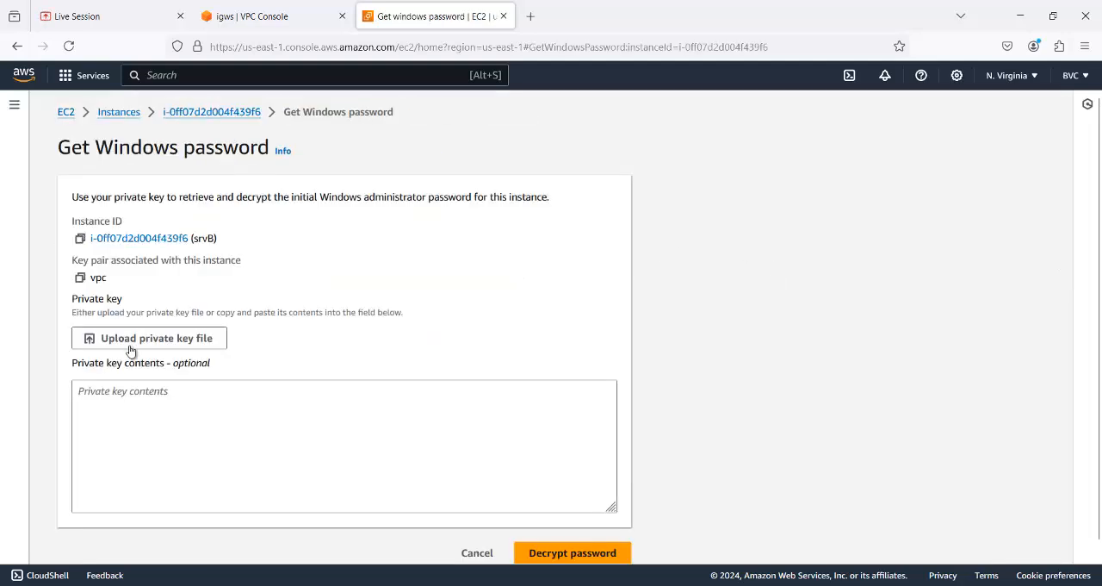
left_click(136, 339)
left_click(212, 150)
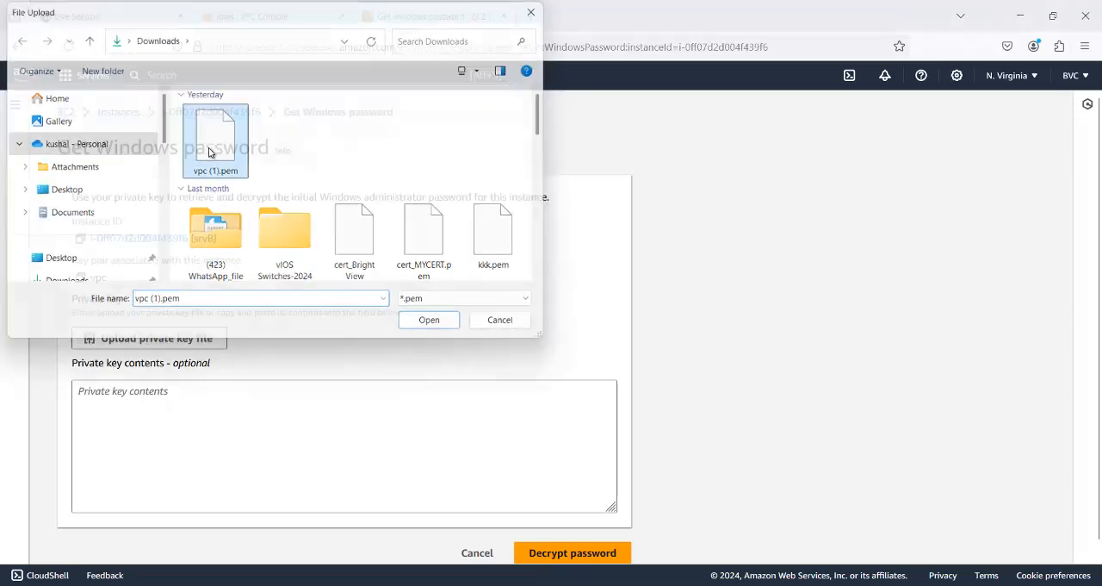
left_click(428, 319)
- Decrypt srvB's administrator password, copy it and return to the instances list
scroll(446, 354, "down", 1)
left_click(566, 539)
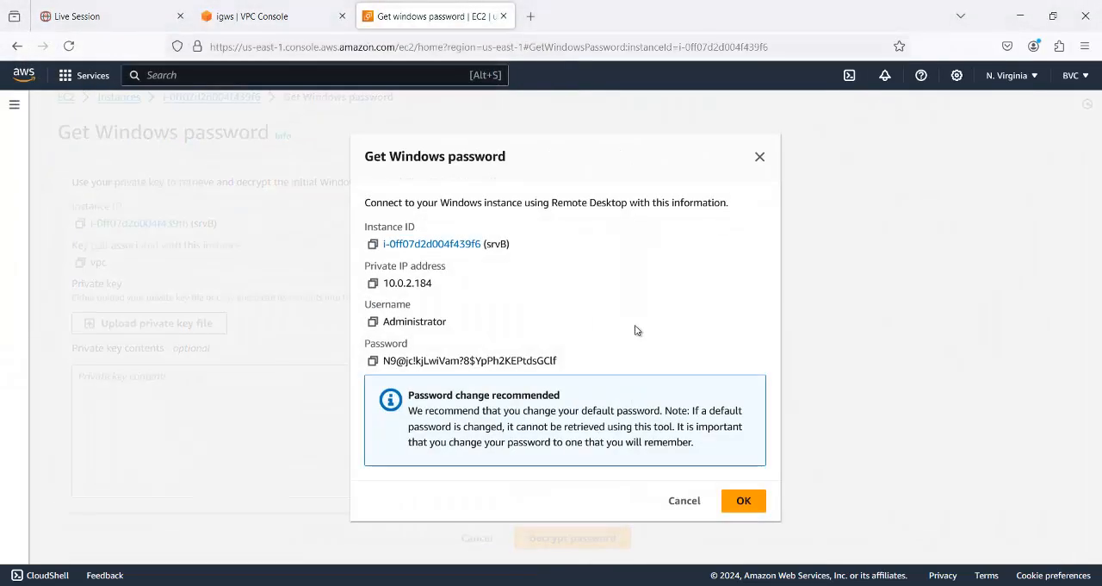
left_click(373, 360)
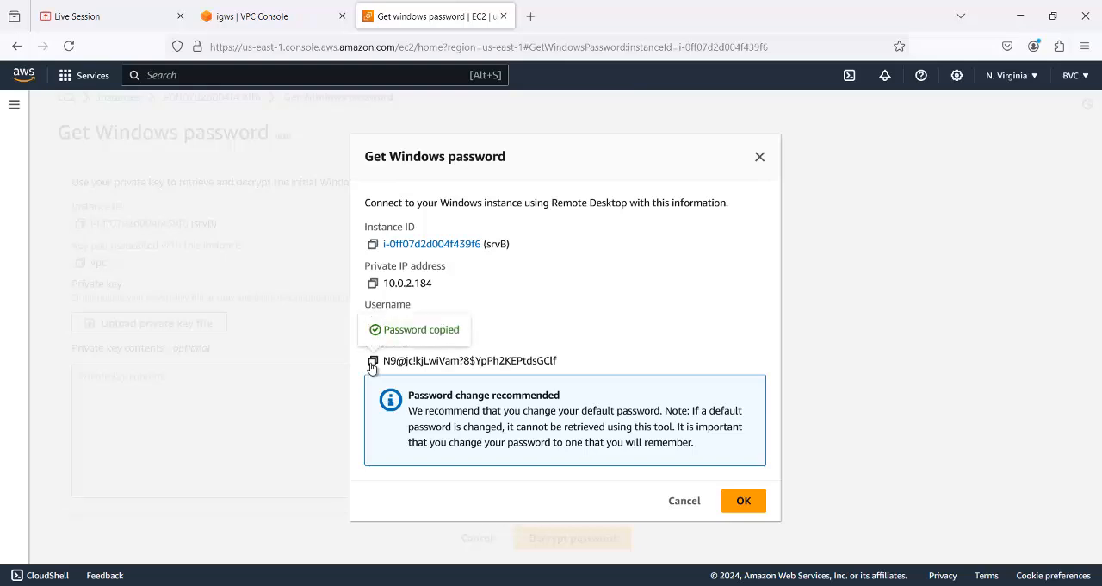
left_click(739, 505)
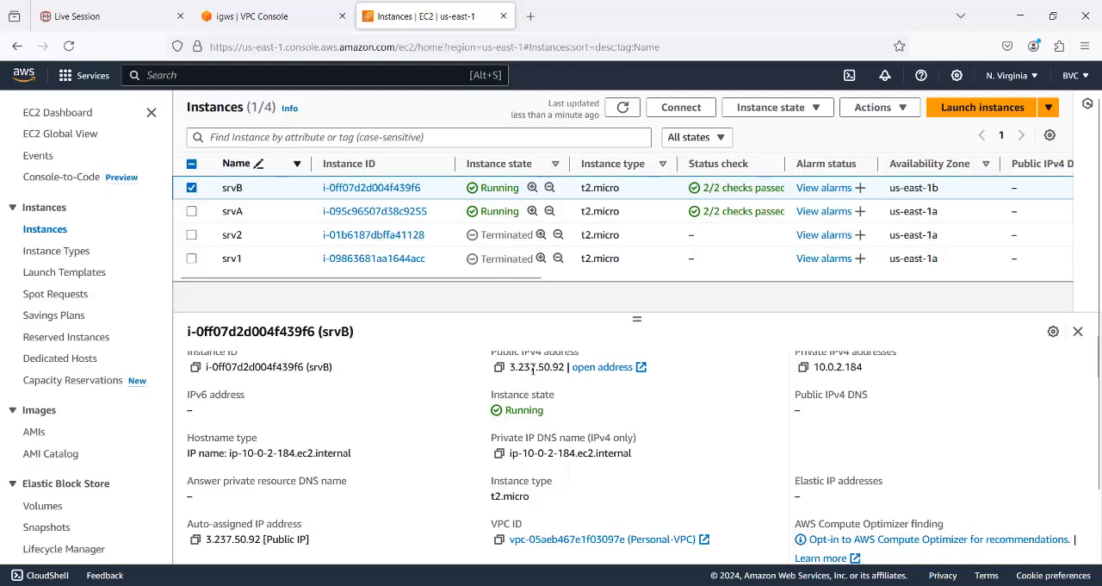
- Try to connect from the local computer to srvB's public IP 3.237.50.92 with Remote Desktop Connection, and close the connection window
key("super")
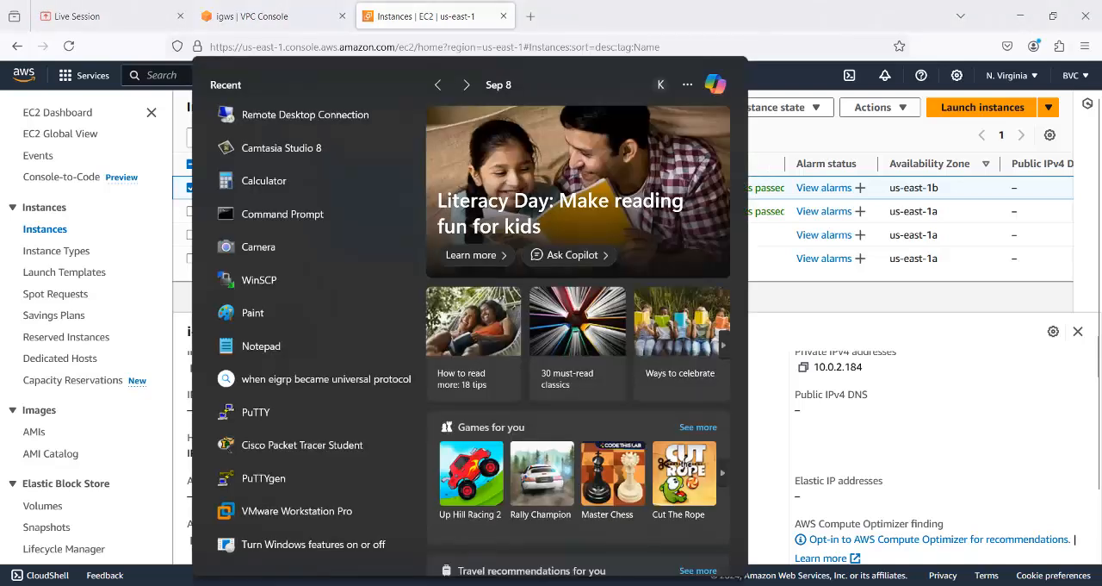
left_click(292, 119)
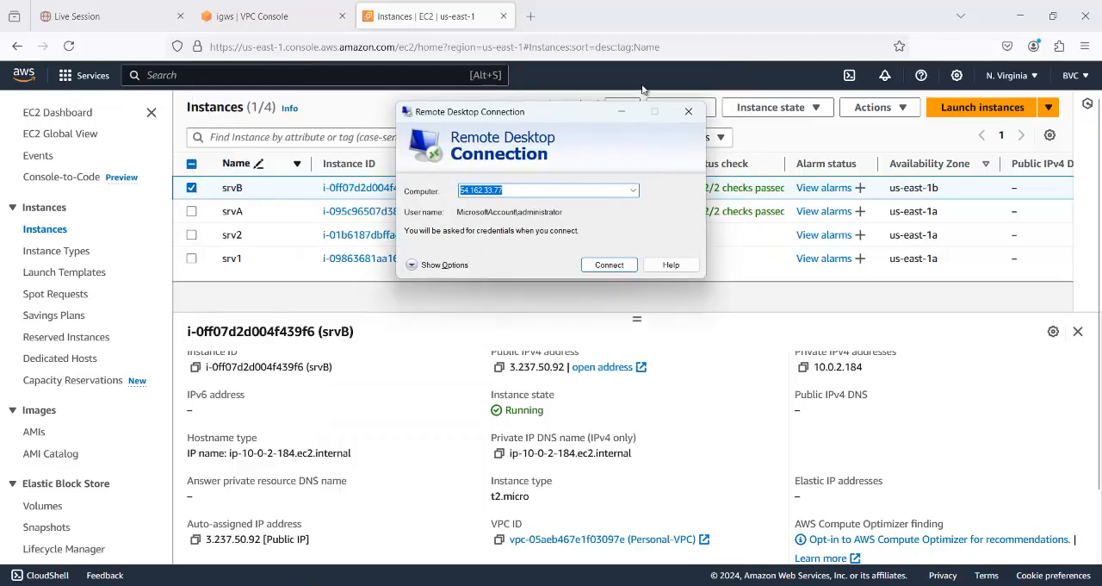
type("3")
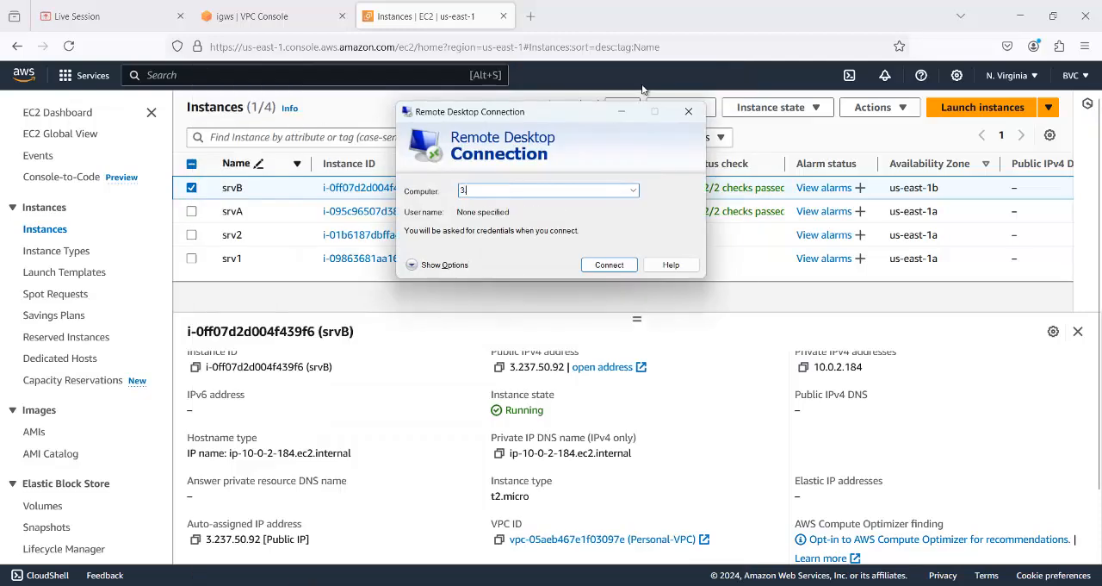
type(".23")
type(".50.92")
left_click(609, 266)
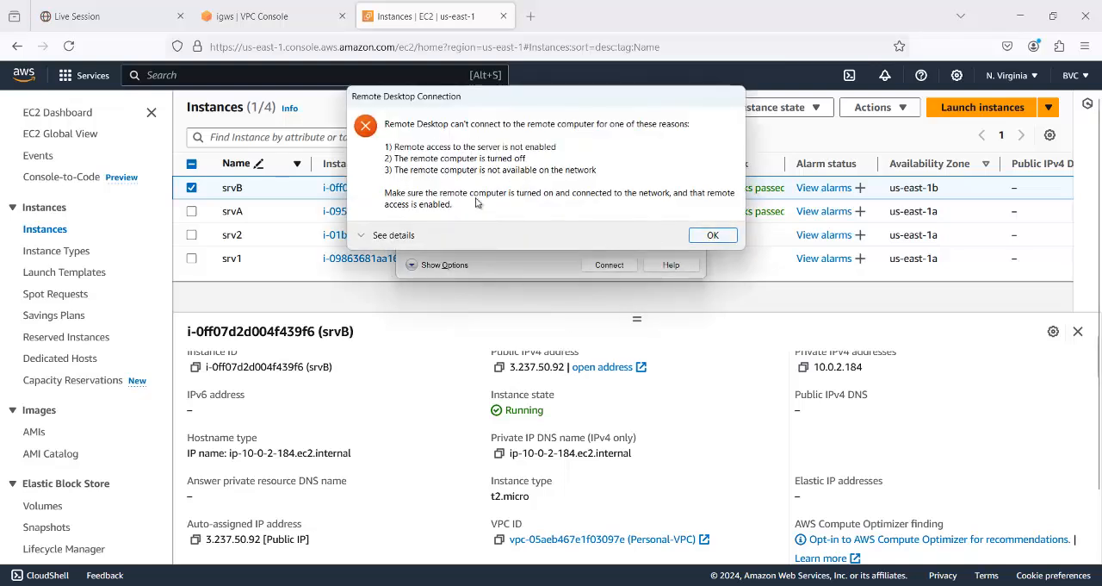
left_click(712, 235)
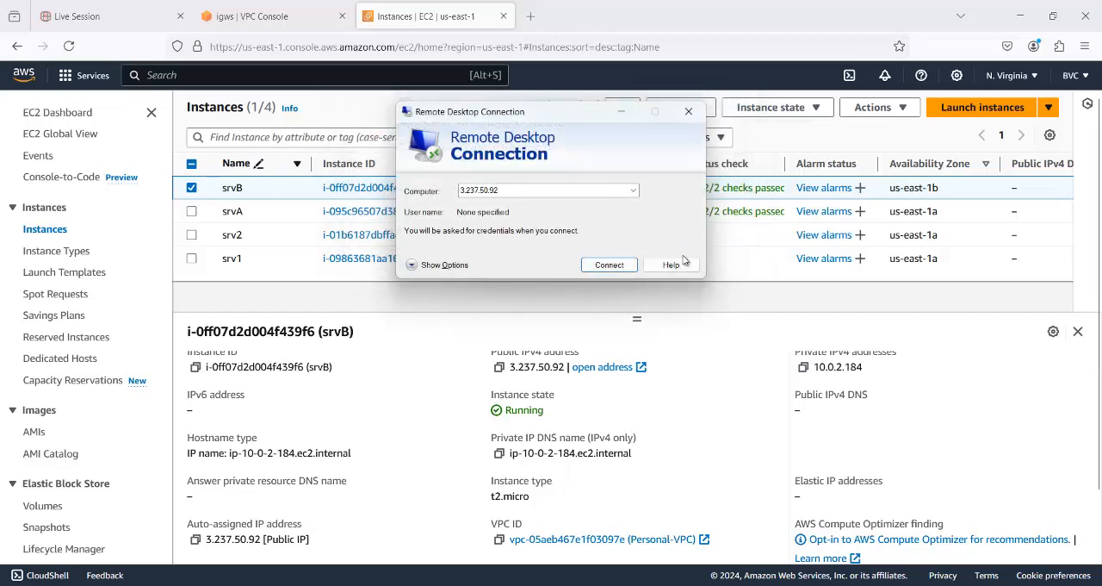
left_click(688, 111)
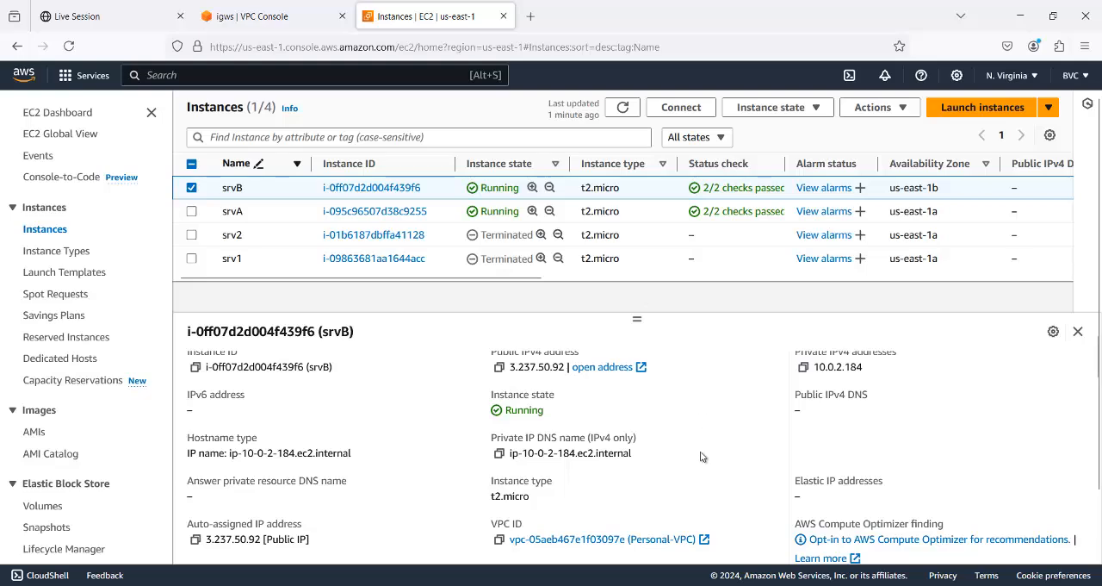
- Switch to the open Remote Desktop session of srvA at 3.92.143.85 and bring up its desktop
mouse_move(746, 578)
left_click(736, 530)
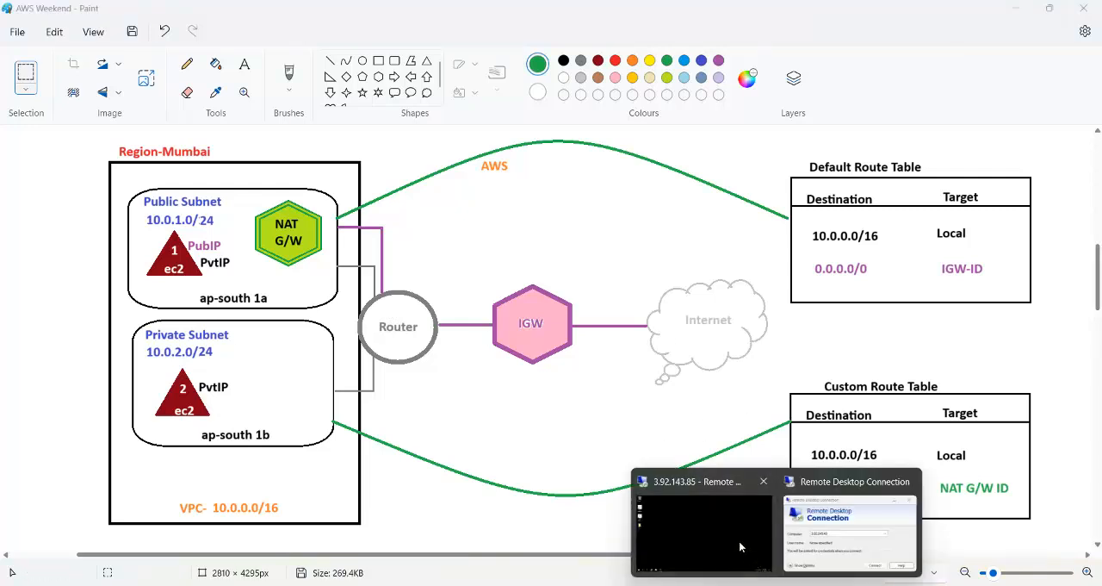
left_click(739, 540)
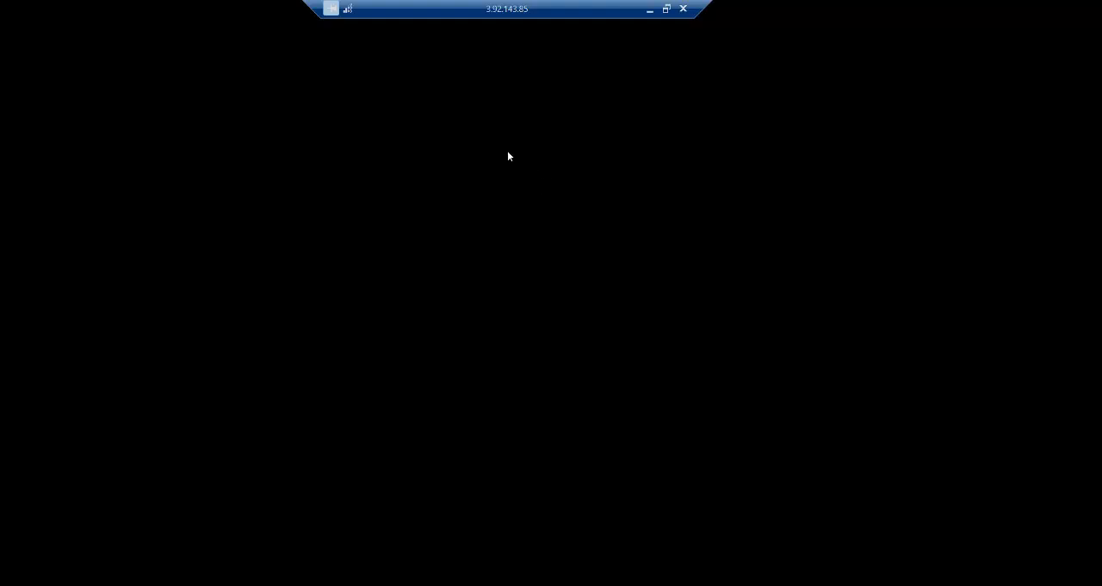
left_click(27, 269)
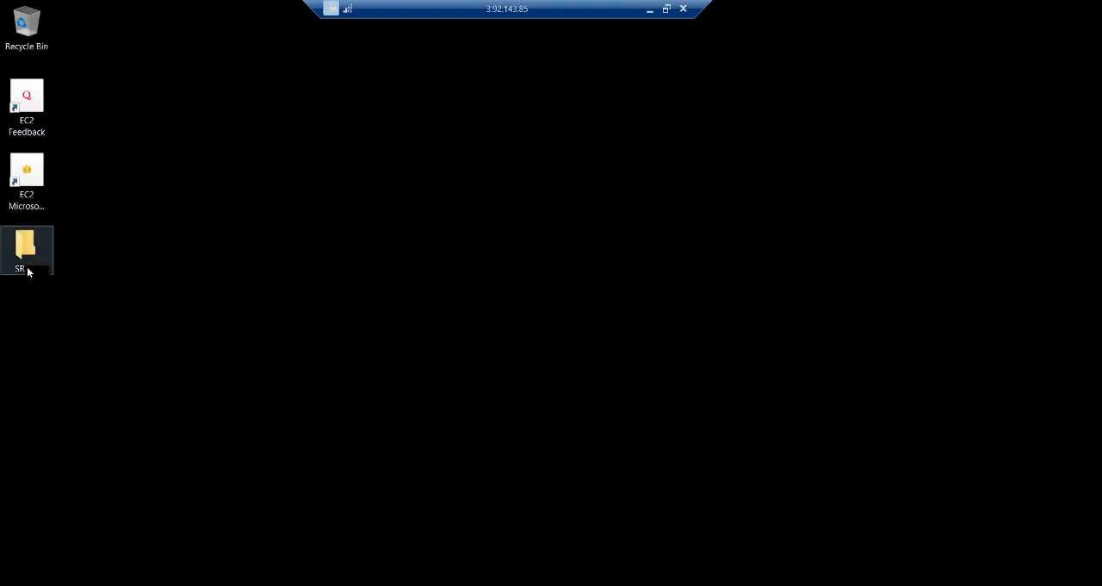
left_click(578, 209)
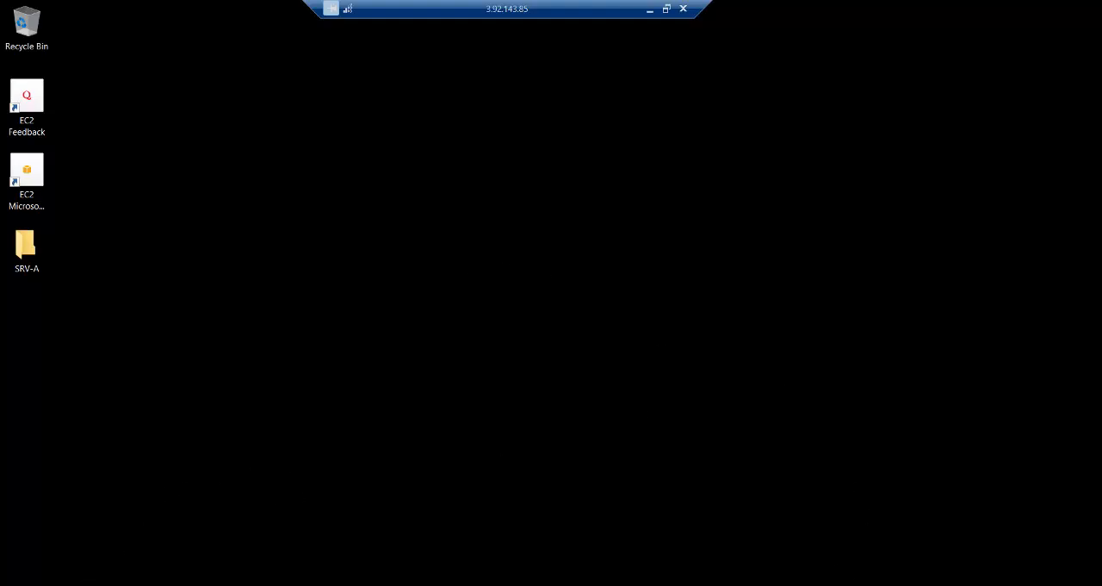
- Search for Remote Desktop Connection inside srvA's session and open it
key("super")
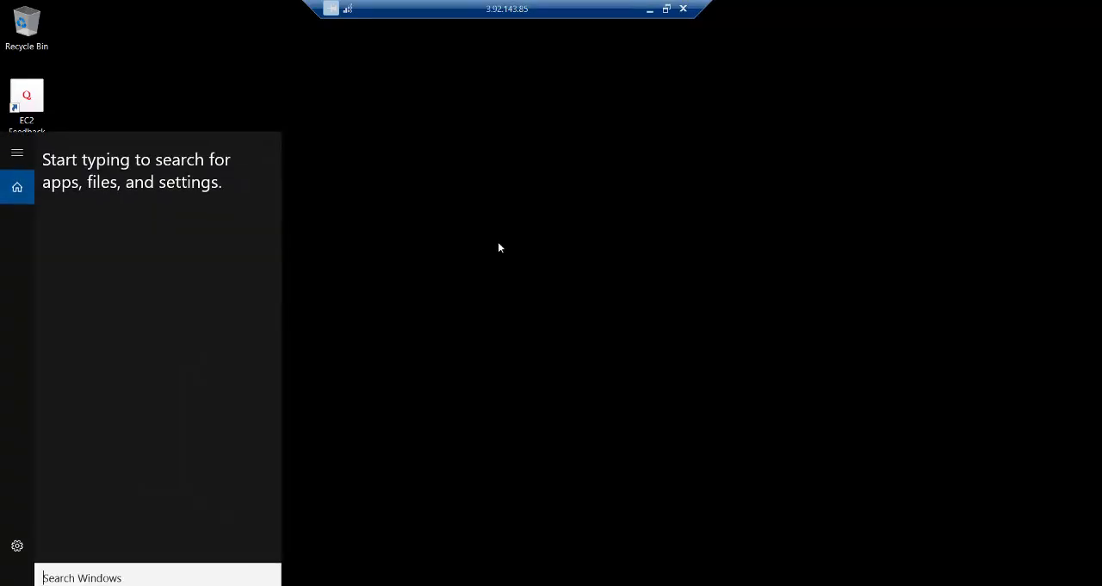
type("r")
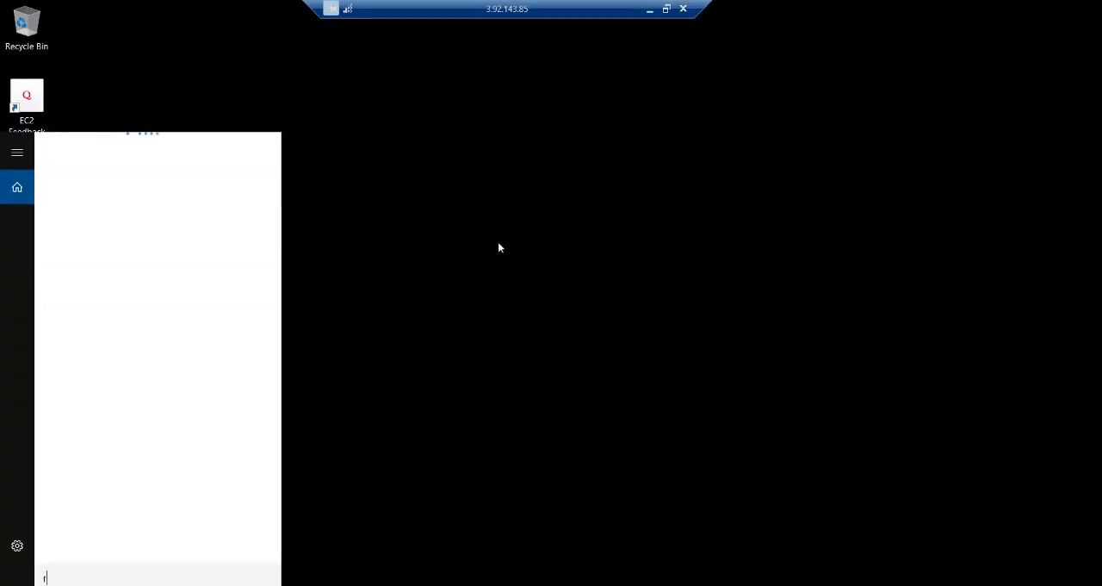
type("emote")
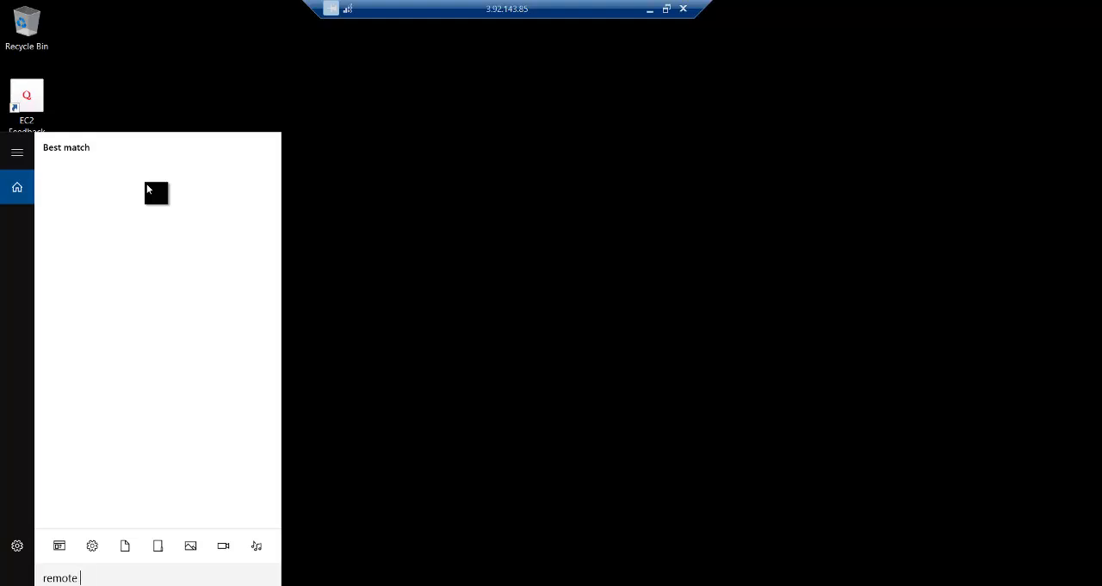
type("desktop")
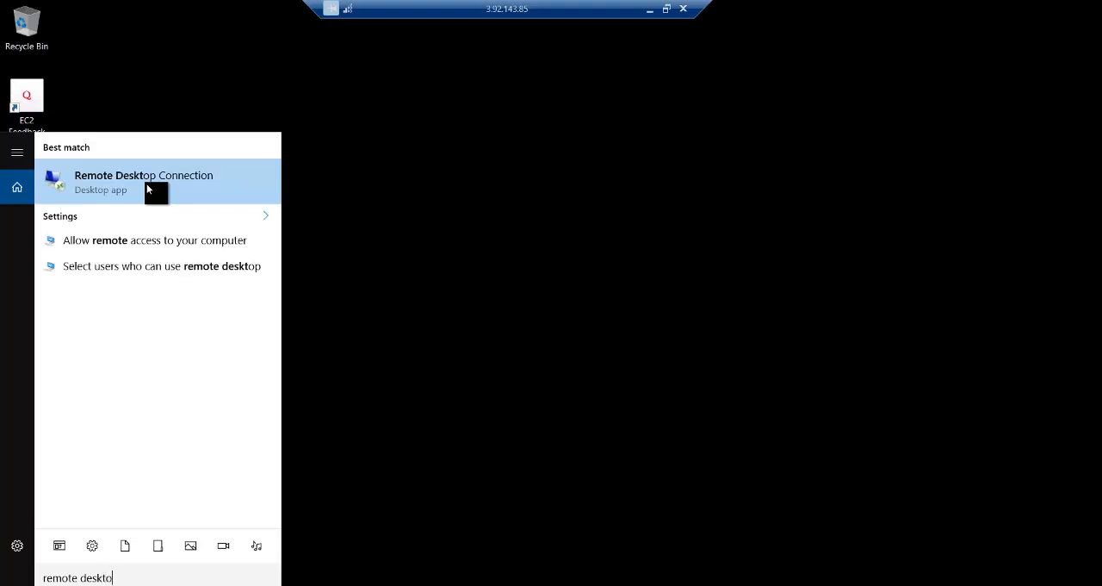
left_click(146, 183)
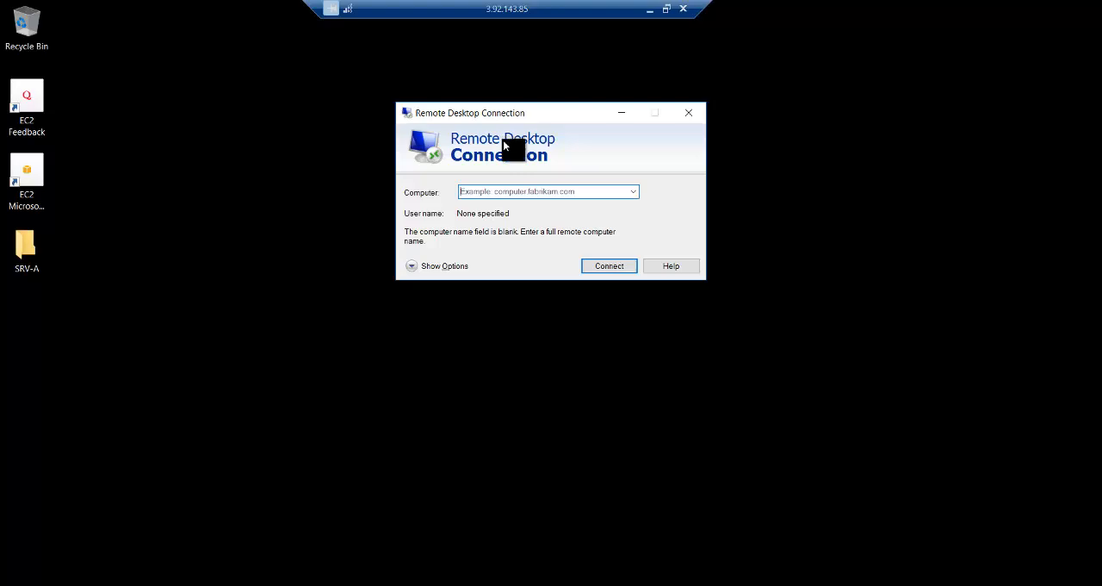
- Look up srvB's private IP in the EC2 console and start a connection from srvA's session to 10.0.2.184
left_click(650, 10)
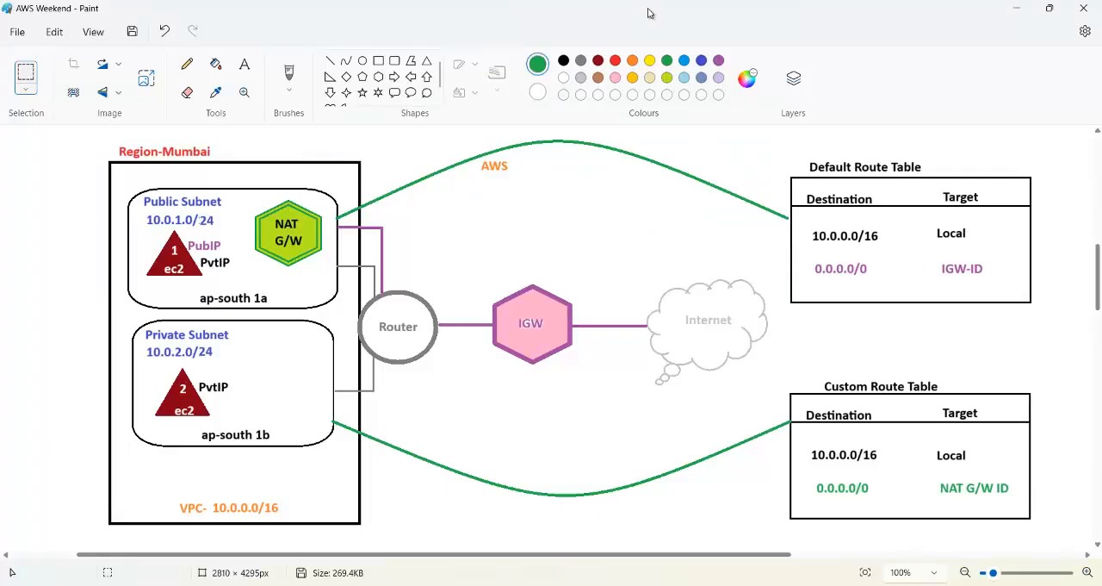
mouse_move(497, 579)
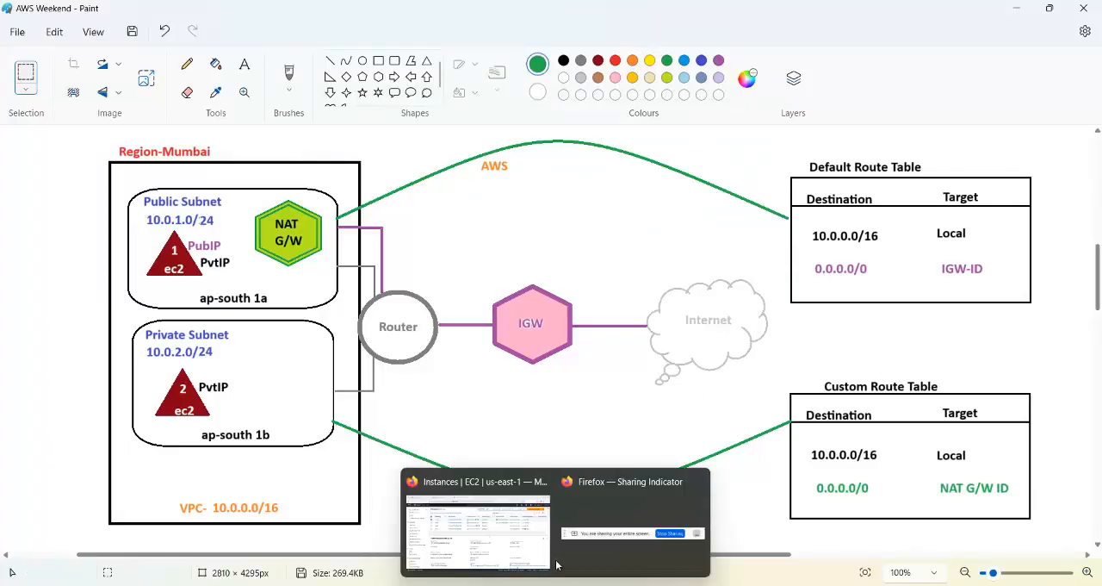
left_click(483, 517)
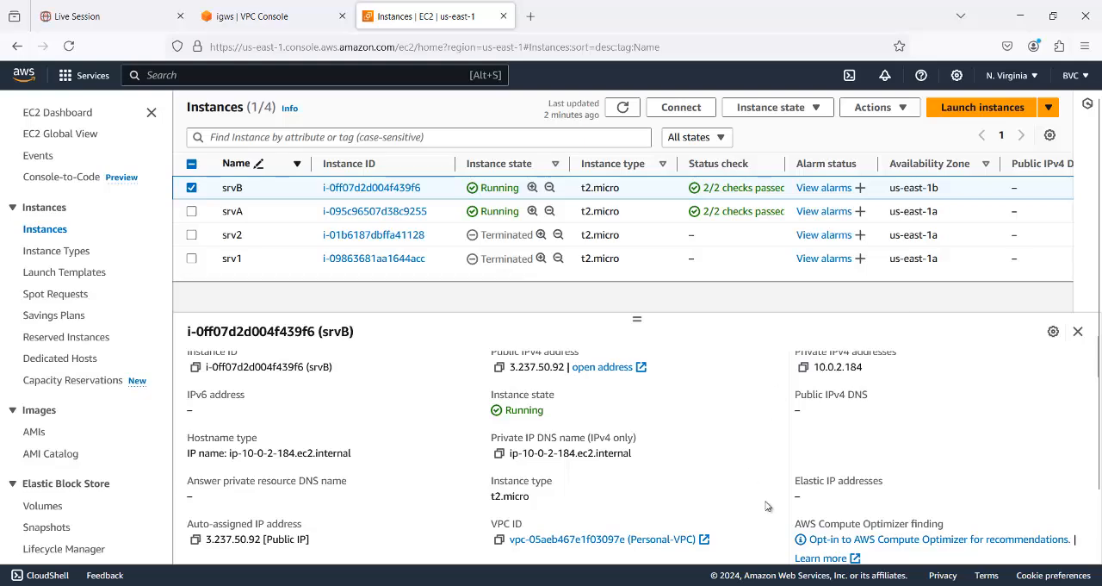
mouse_move(779, 583)
left_click(740, 541)
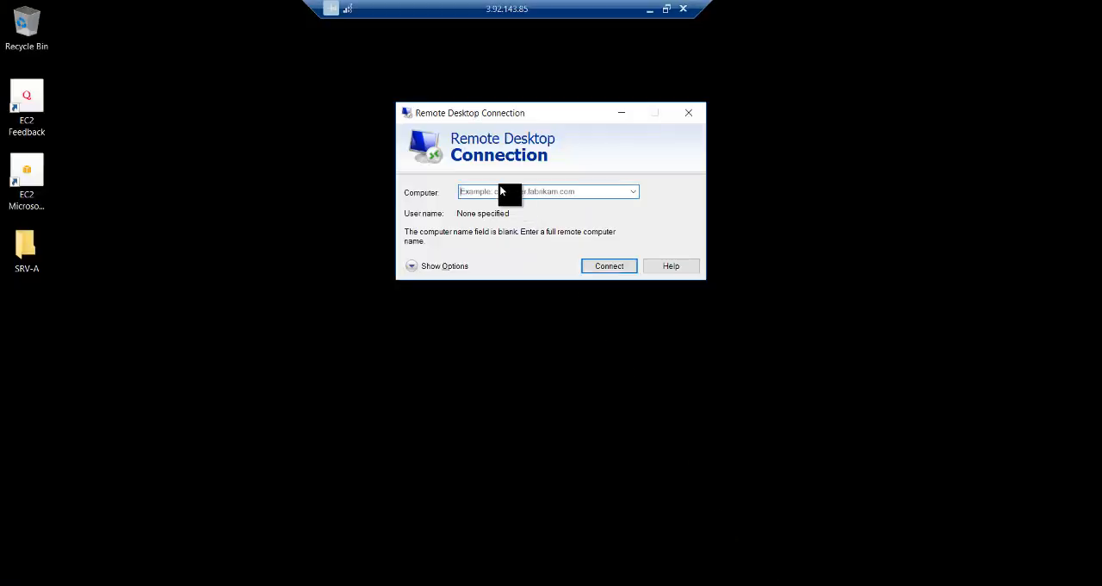
type("10.0.2.184")
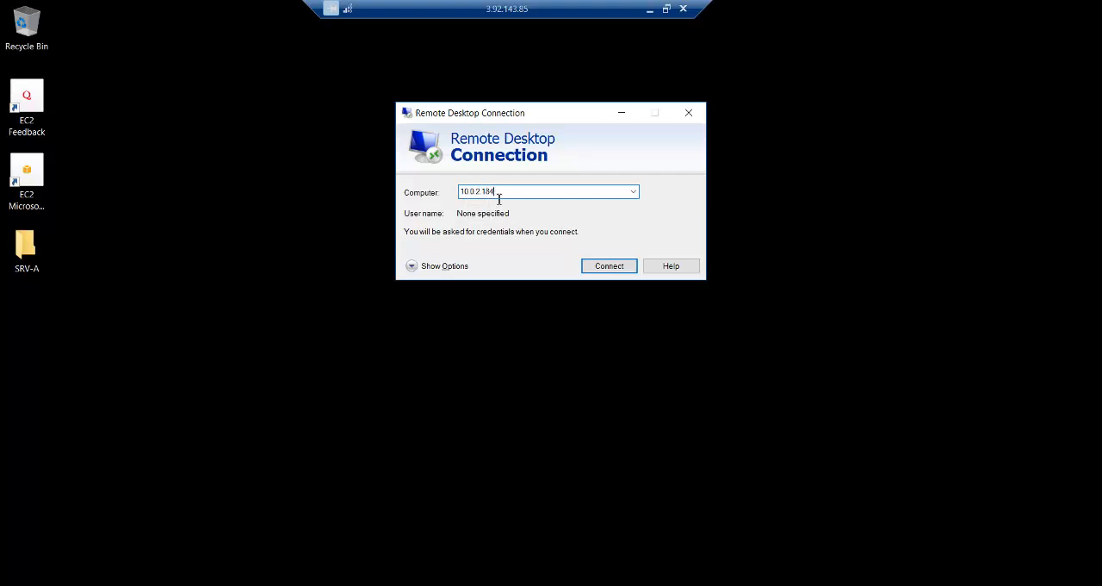
left_click(603, 269)
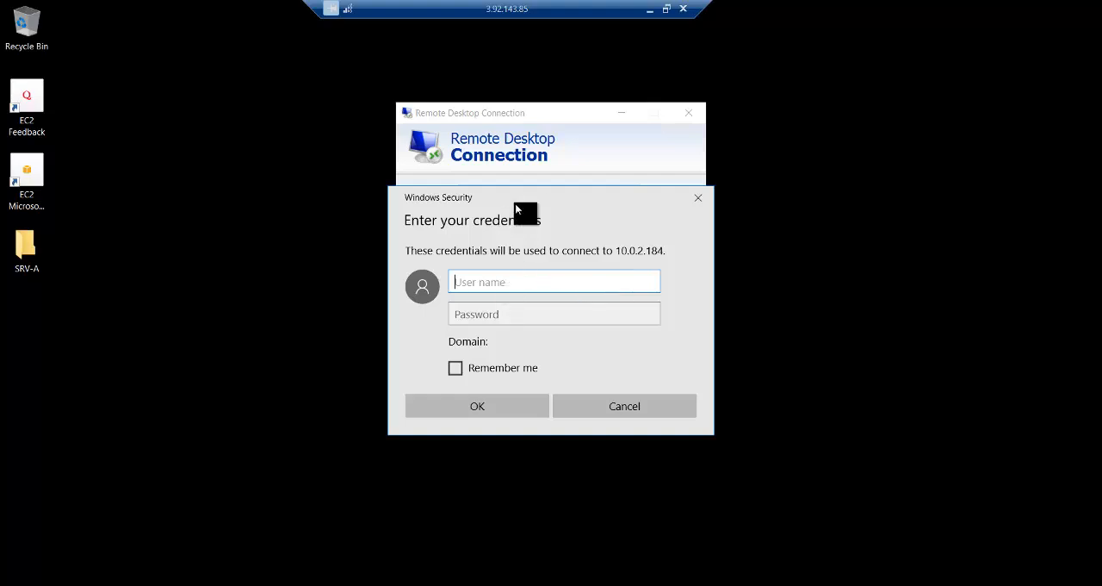
- Log in to srvB with the user name administrator and the copied account password, and accept its untrusted certificate
left_click_drag(529, 192, 615, 115)
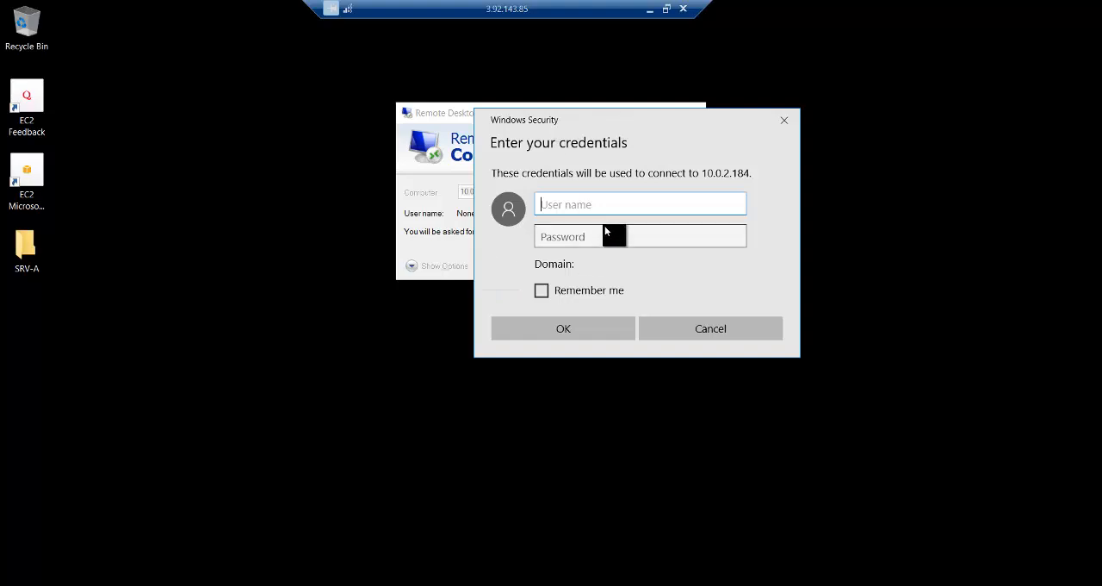
type("administrator")
left_click(596, 237)
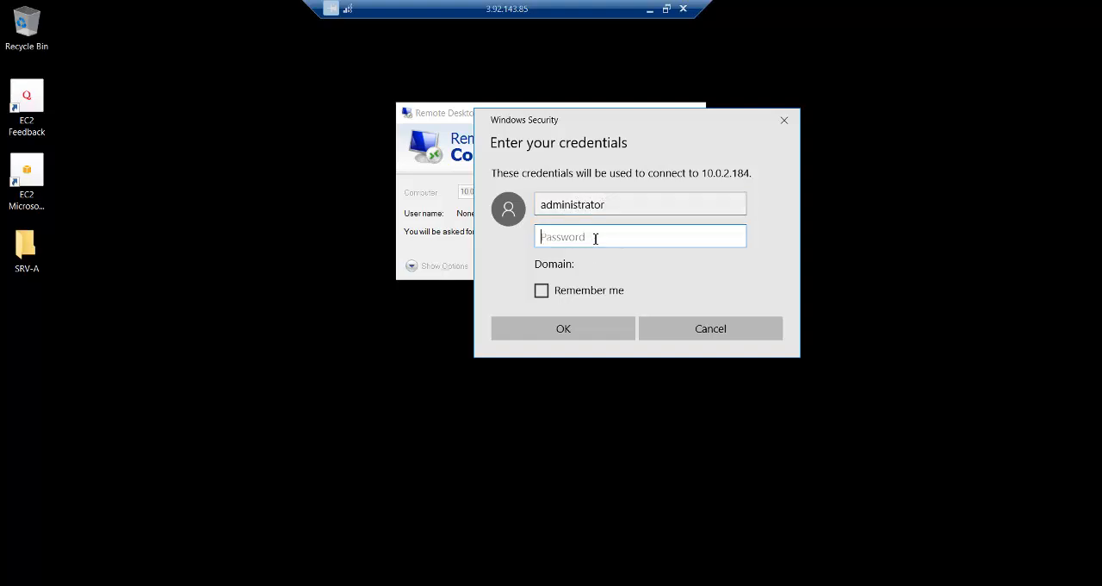
key("ctrl+v")
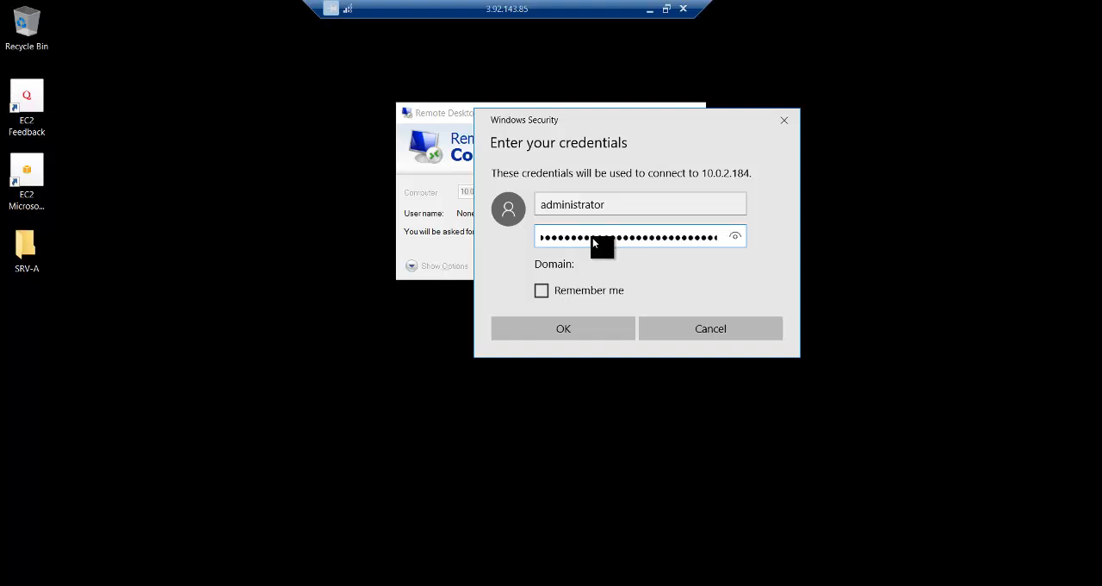
left_click(734, 236)
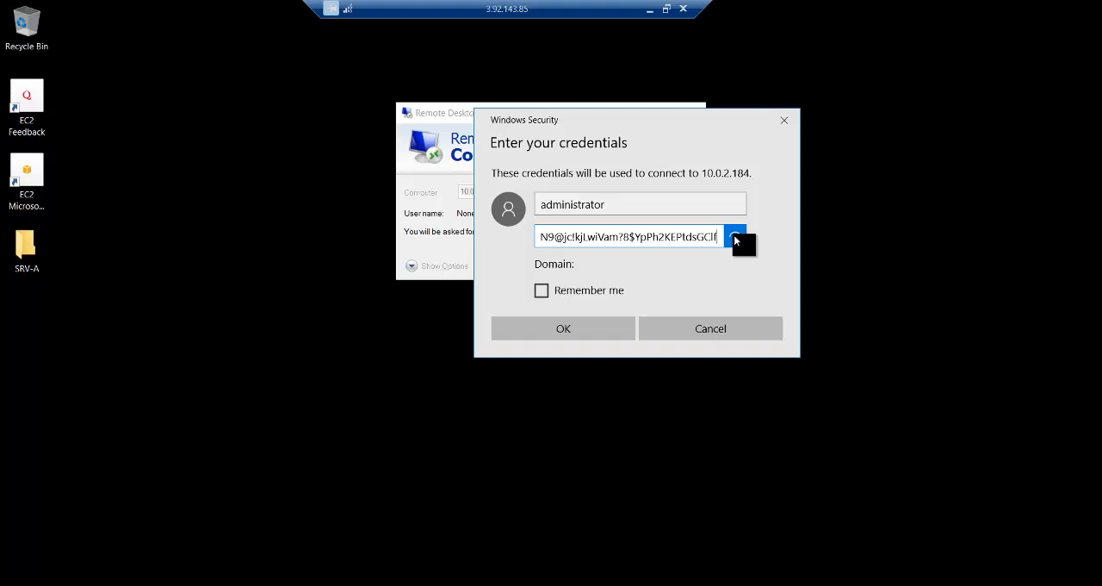
left_click(575, 328)
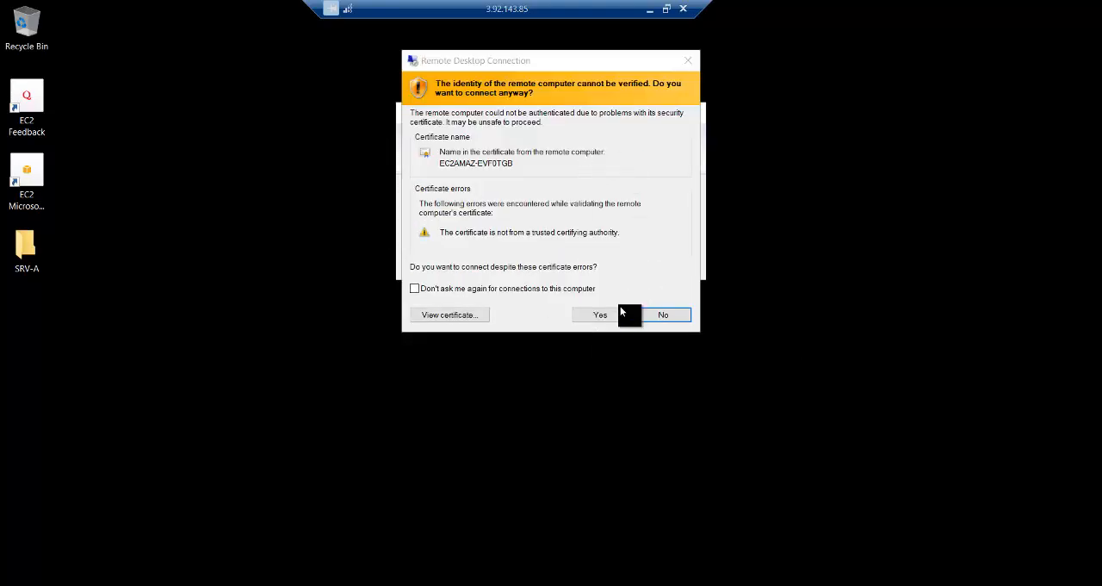
left_click(603, 314)
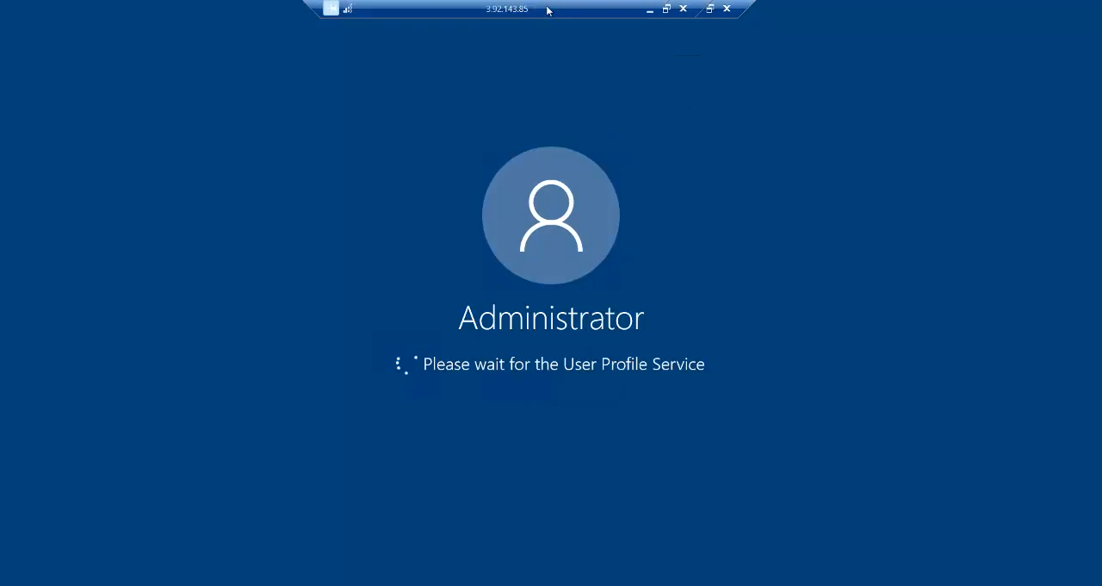
- Show srvB's 10.0.2.184 session as an enlarged window inside the maximized srvA session, with srvA's desktop icons still visible beside it
left_click_drag(549, 8, 583, 28)
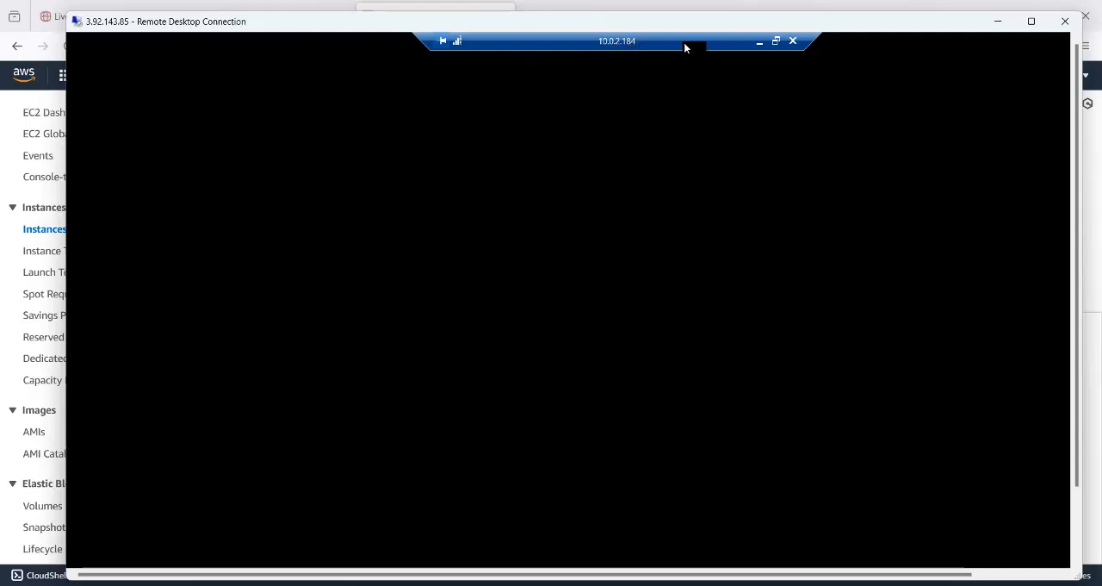
left_click(776, 41)
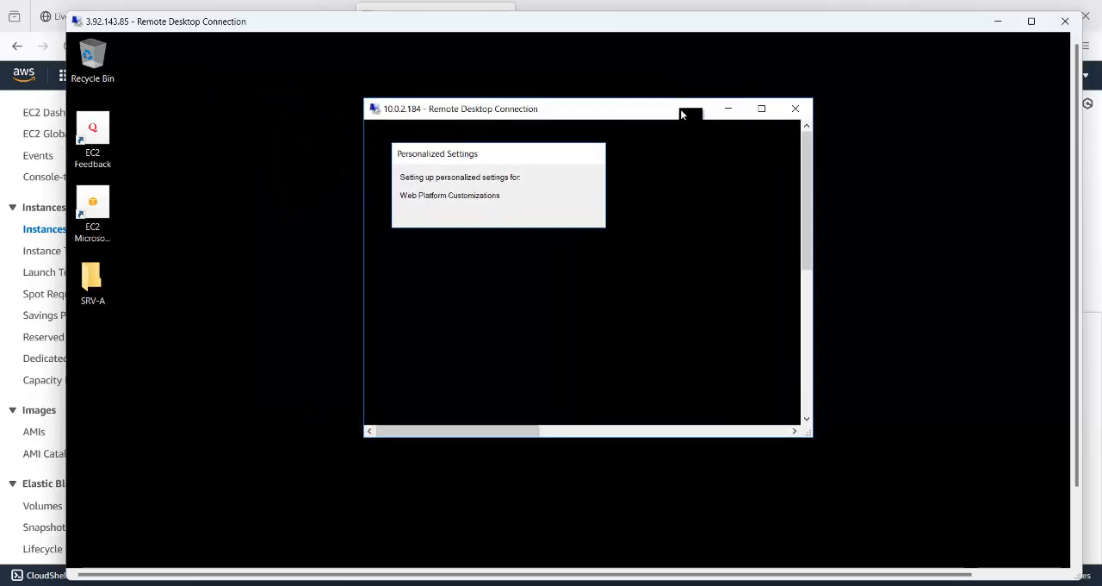
left_click(1031, 21)
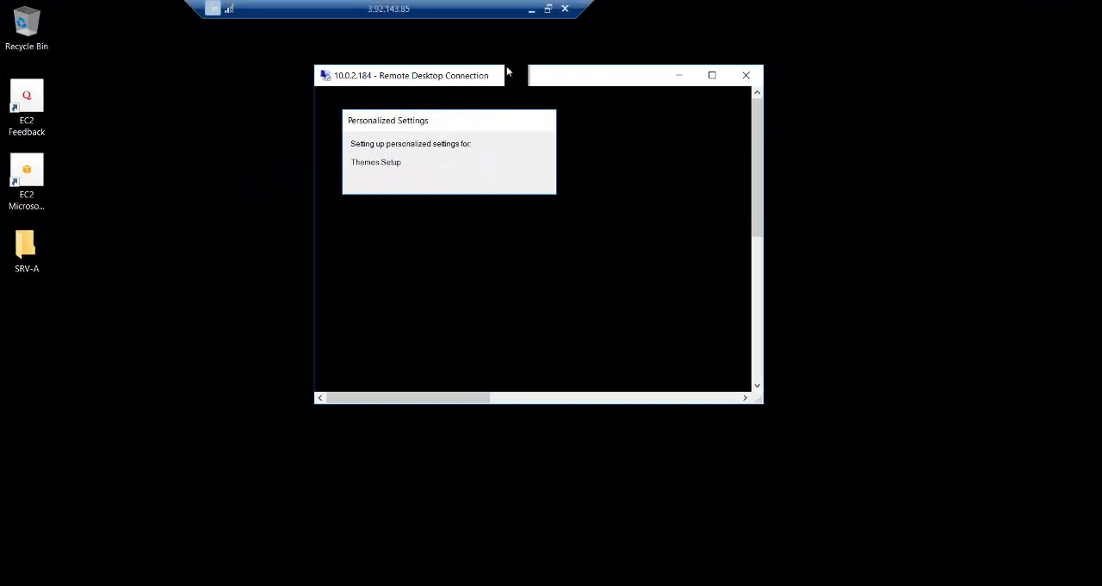
left_click_drag(518, 77, 528, 38)
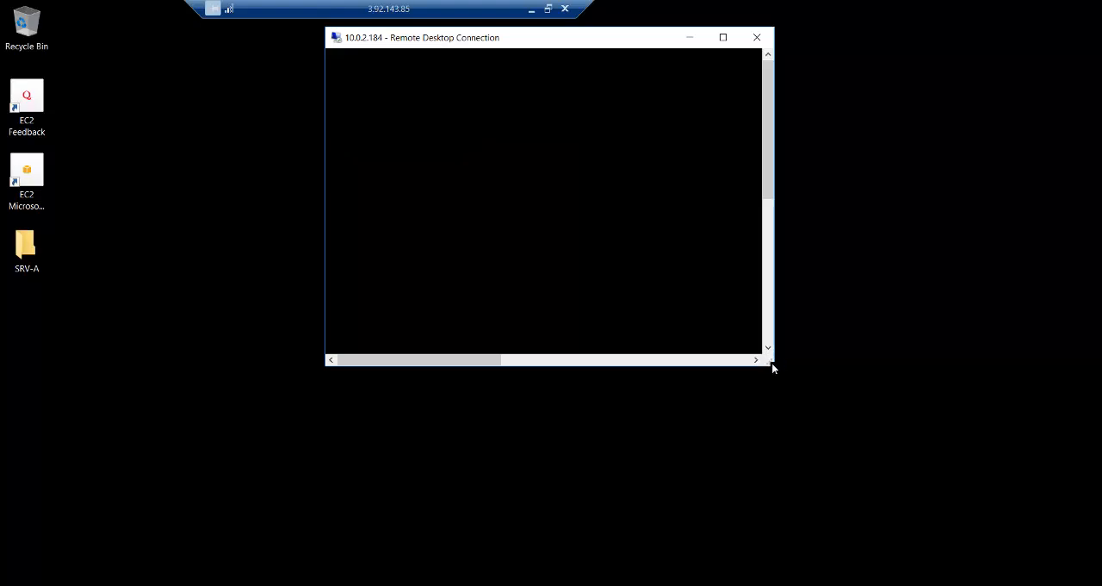
left_click_drag(772, 365, 1078, 575)
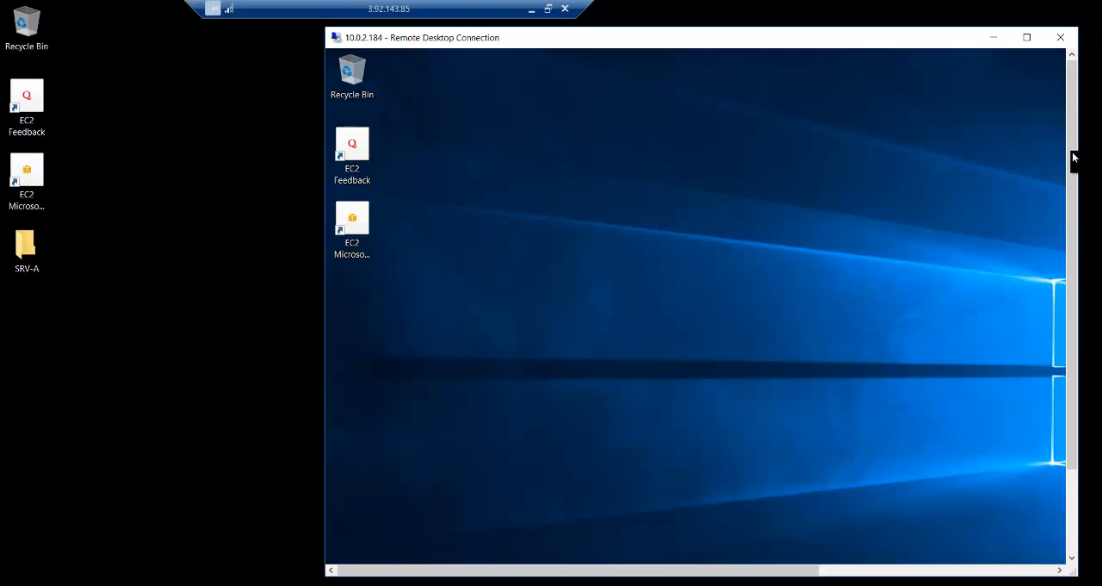
- Search for cmd inside srvB's session and open a Command Prompt there
left_click_drag(1074, 204, 1080, 298)
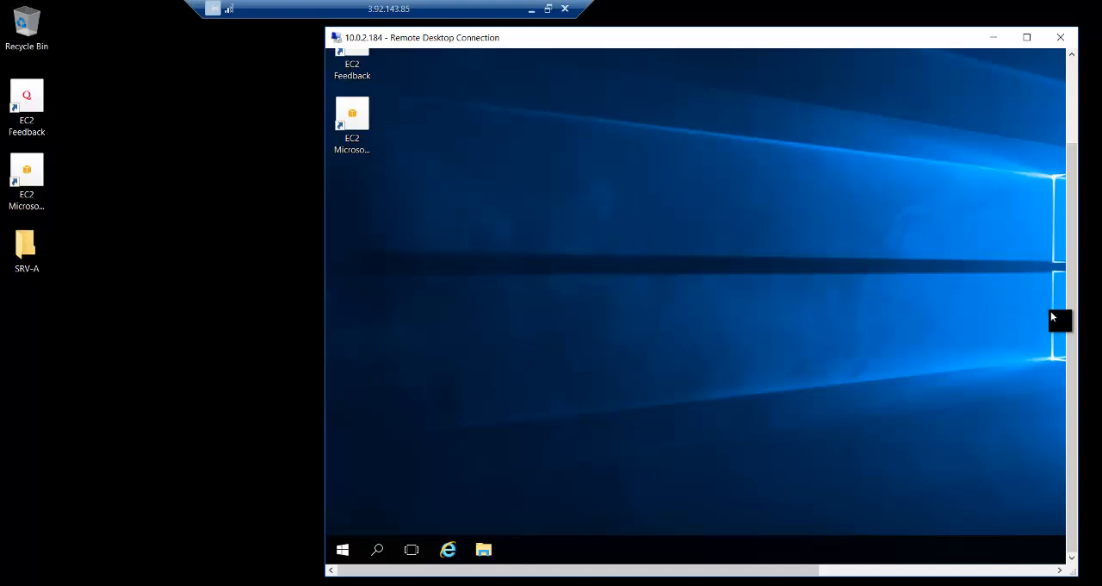
left_click_drag(1076, 301, 637, 185)
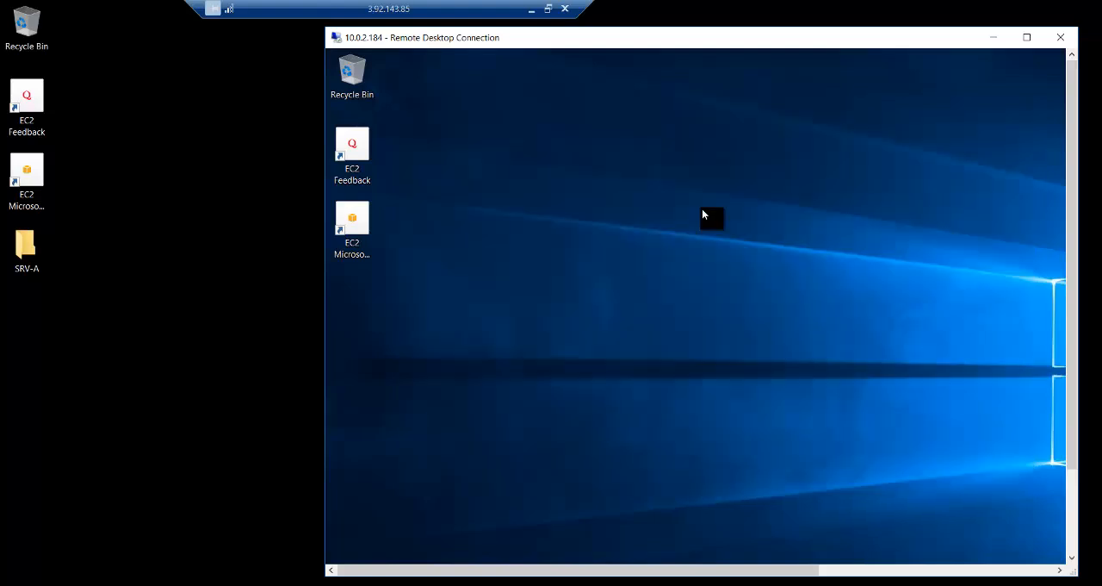
left_click_drag(1072, 196, 1070, 355)
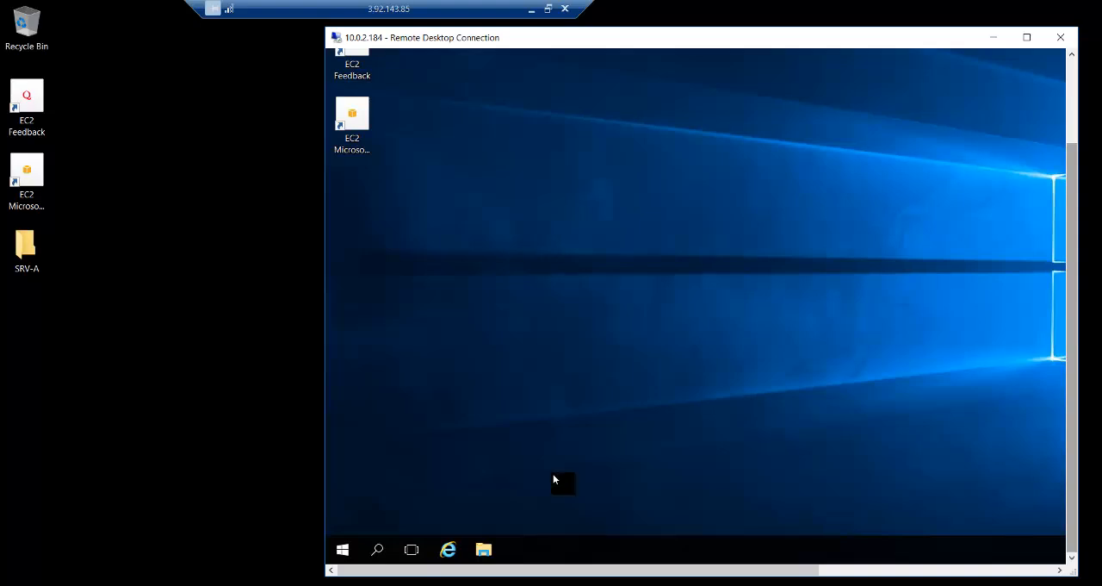
left_click(378, 551)
type("cmd")
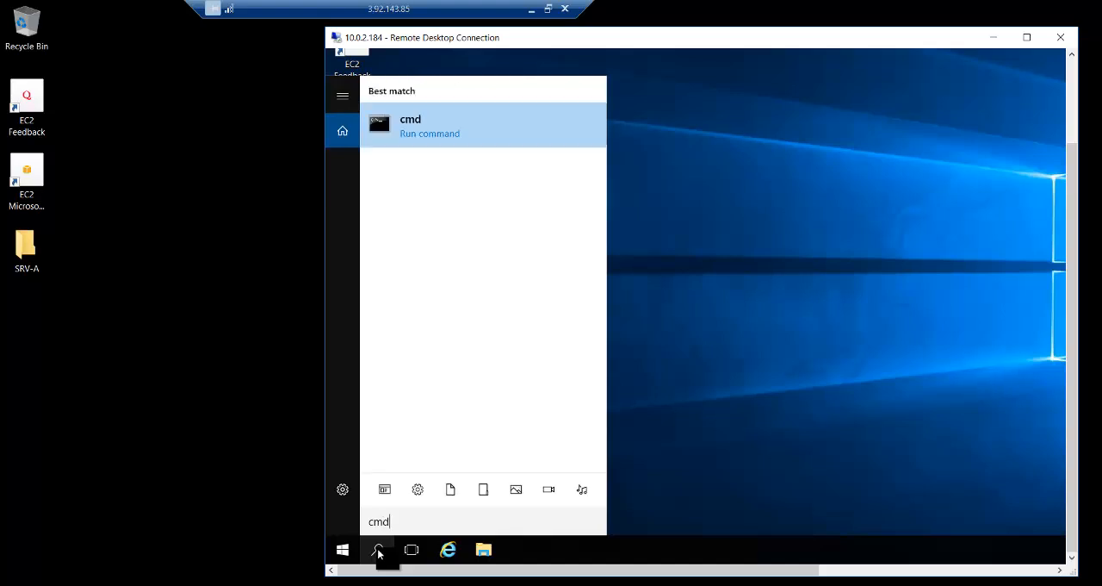
left_click(454, 119)
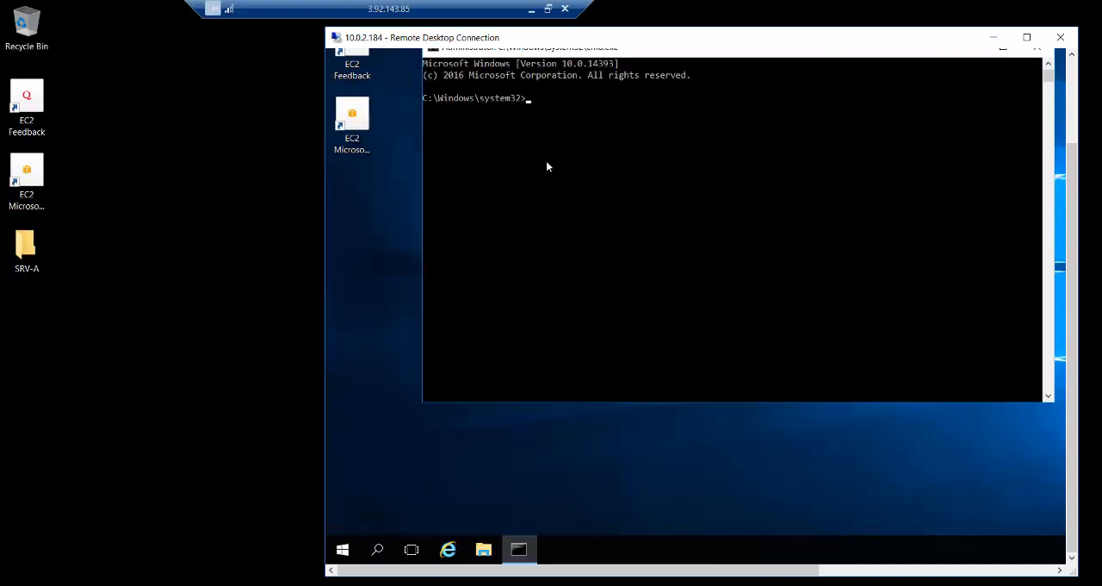
left_click(546, 162)
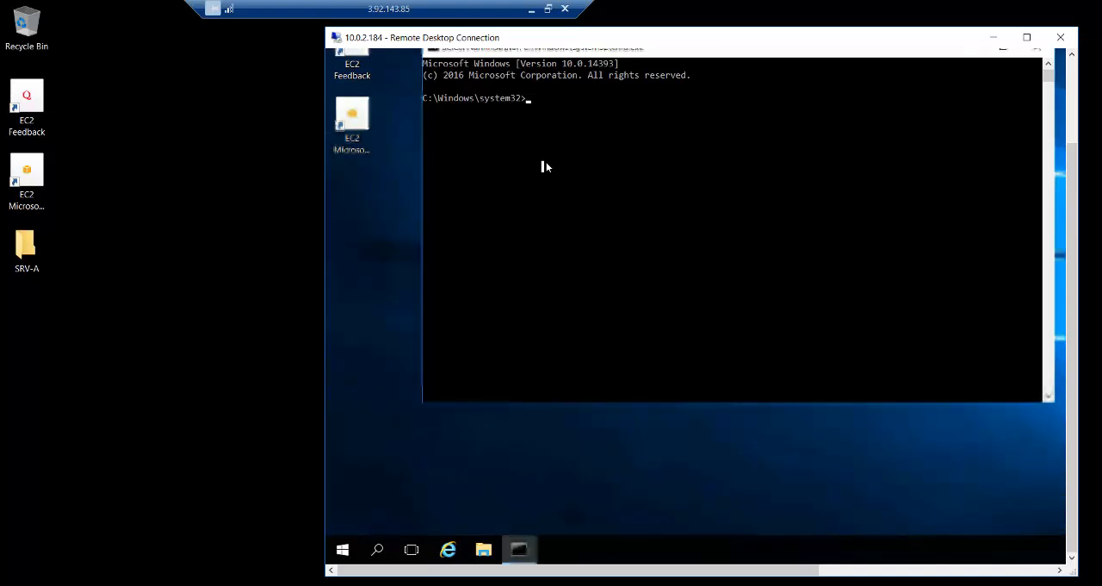
- Ping 8.8.8.8 from srvB's Command Prompt to test its internet access
type("ping ")
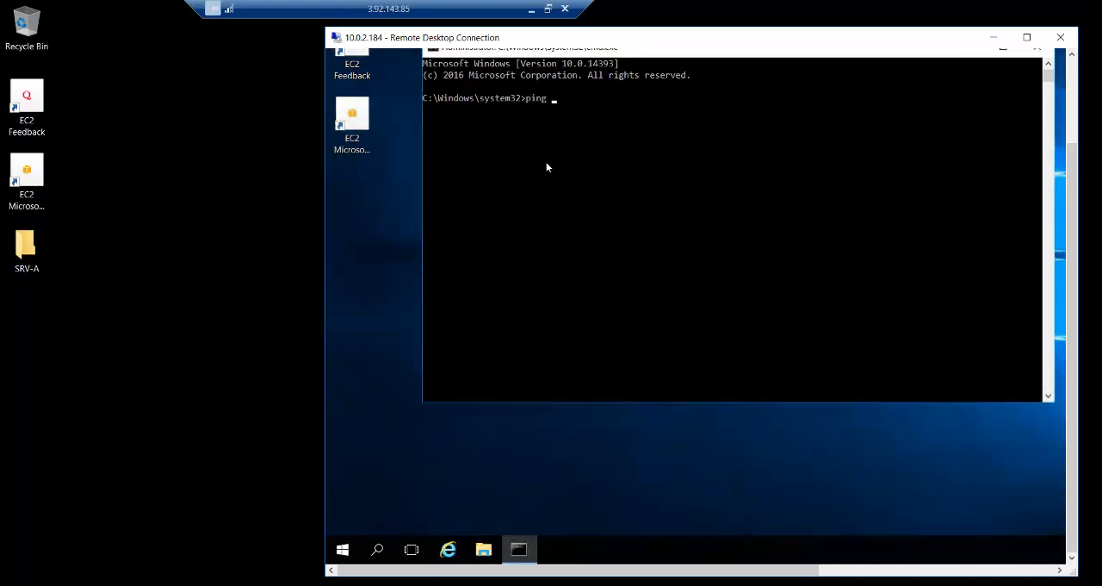
type("8.8.8.8")
key("Return")
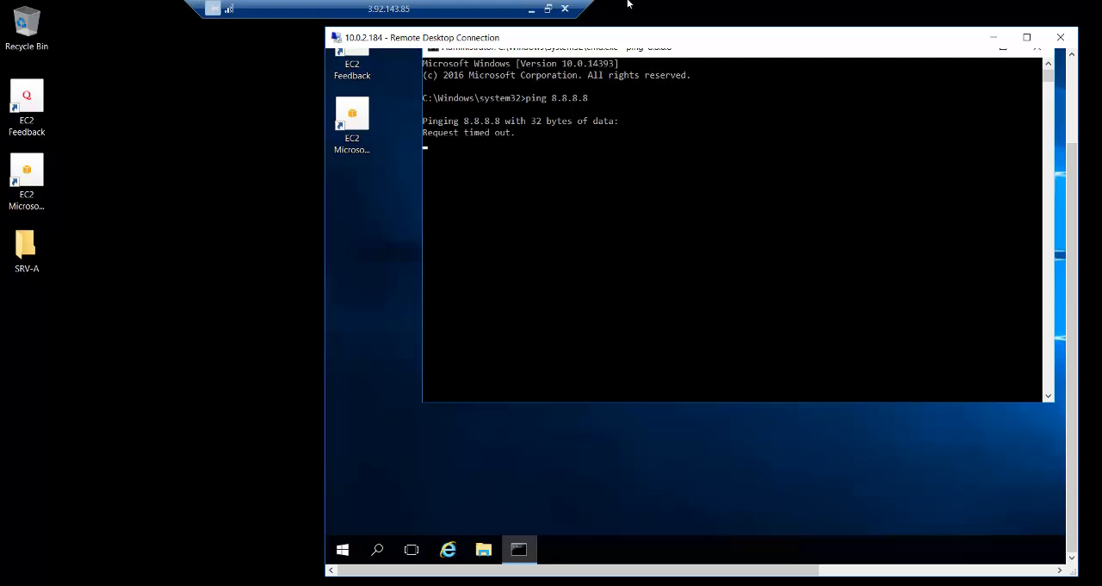
- Minimize srvA's Remote Desktop session and switch to the AWS Weekend network diagram in Paint
left_click(531, 9)
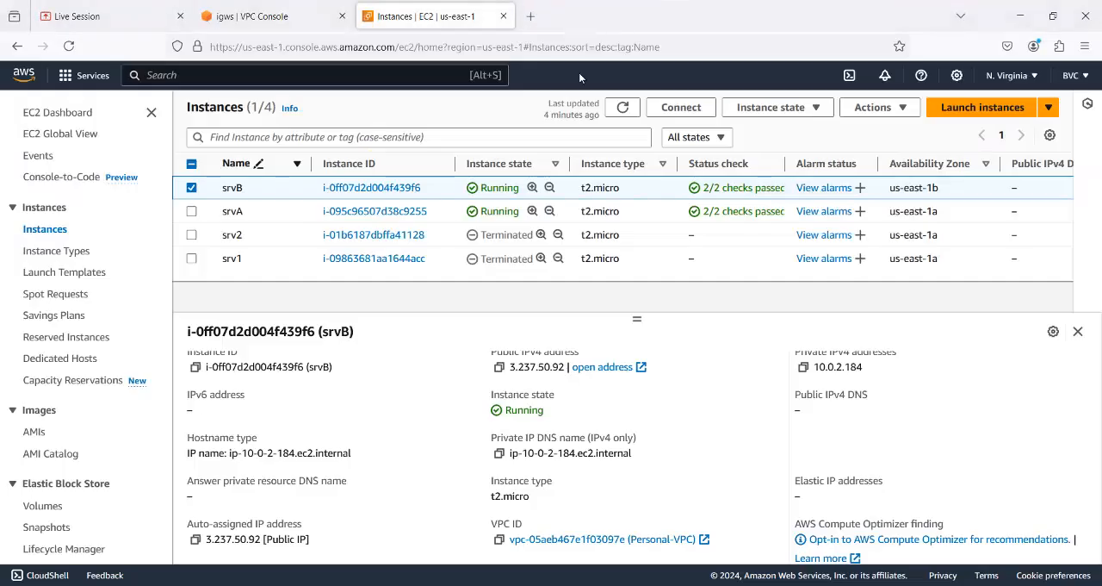
mouse_move(745, 583)
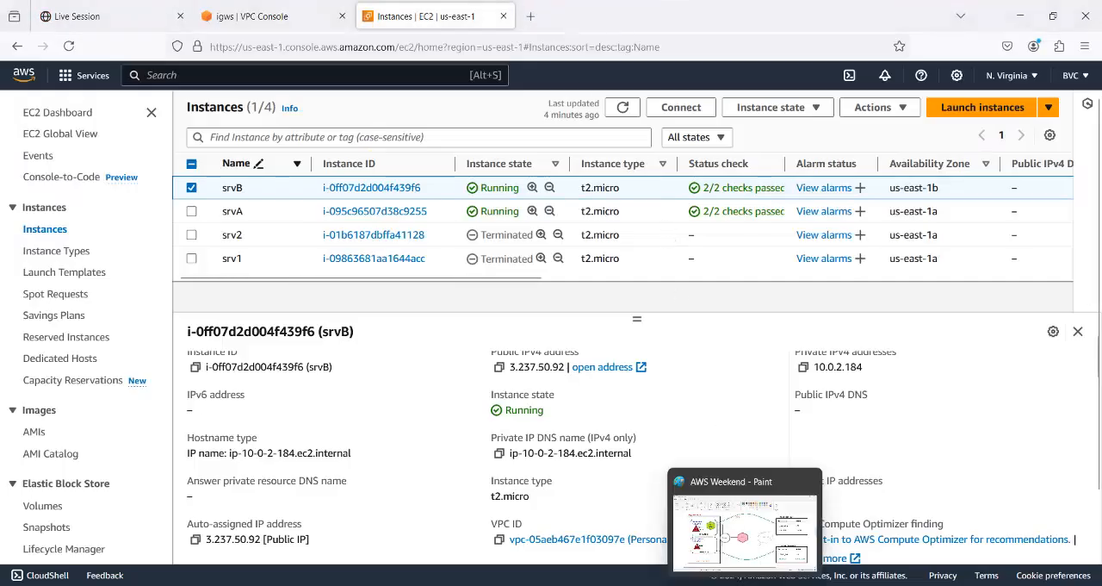
left_click(745, 525)
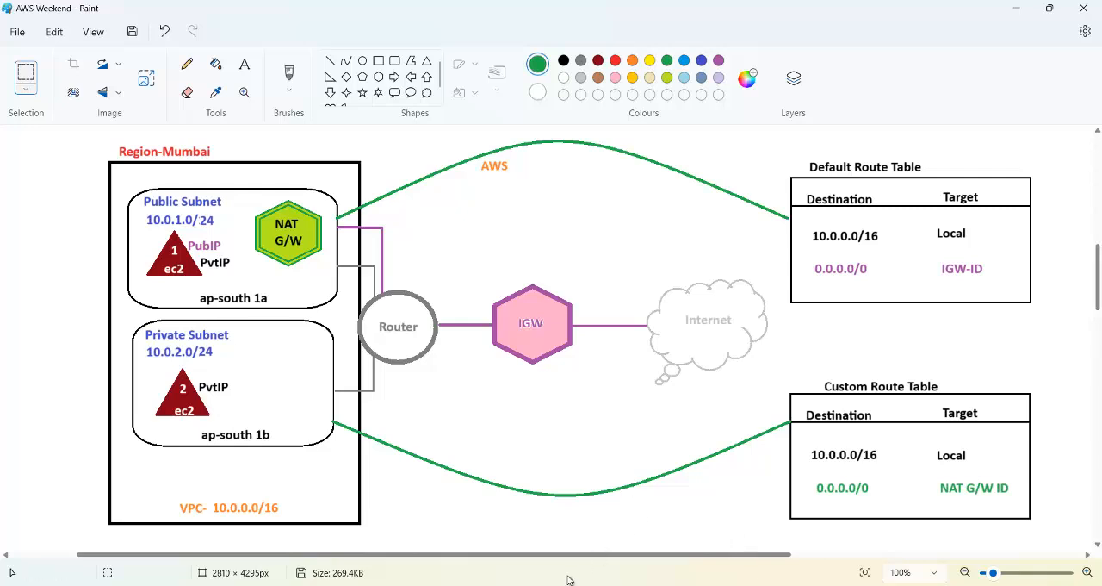
- Switch to the VPC console in Firefox and start creating a new NAT gateway
mouse_move(562, 583)
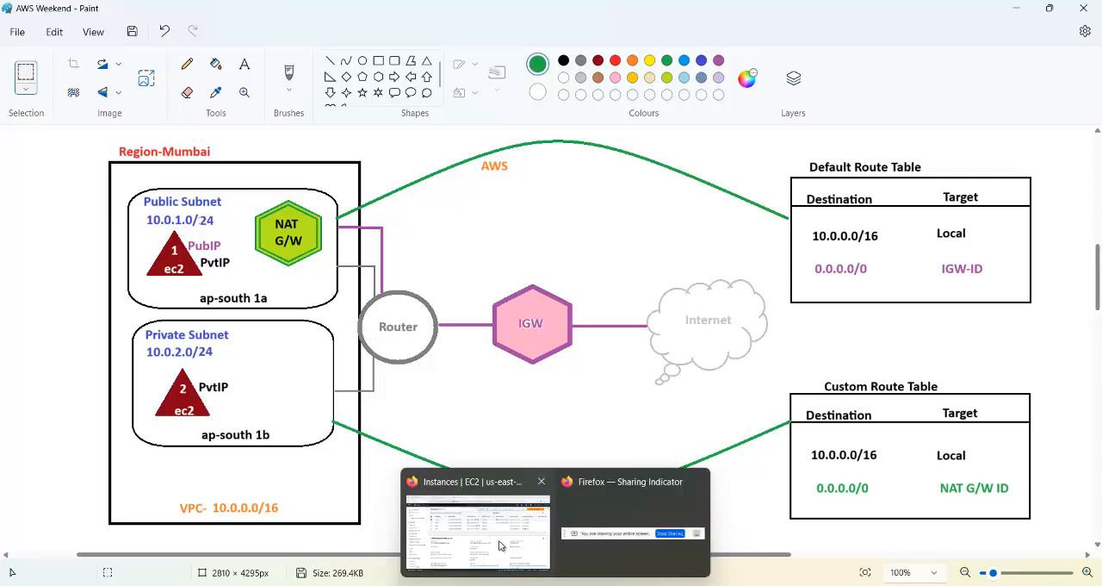
left_click(483, 513)
left_click(274, 17)
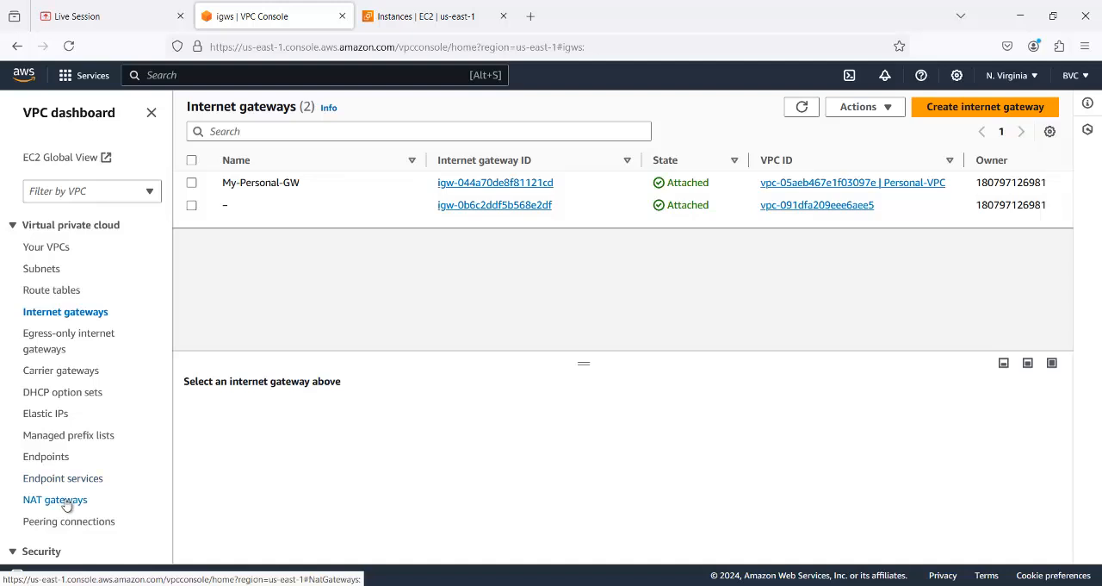
left_click(68, 504)
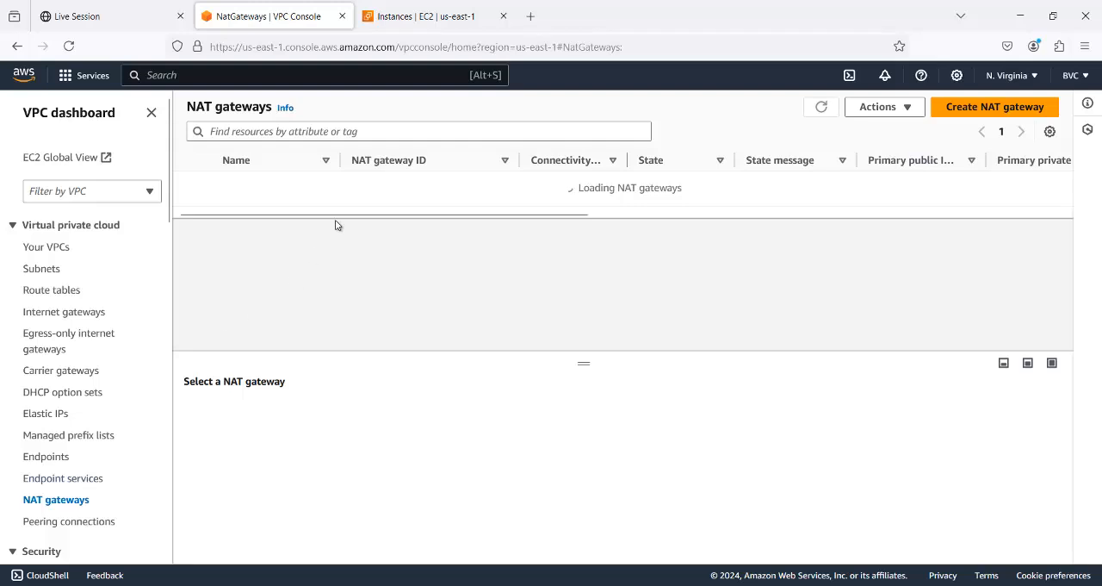
left_click(1002, 111)
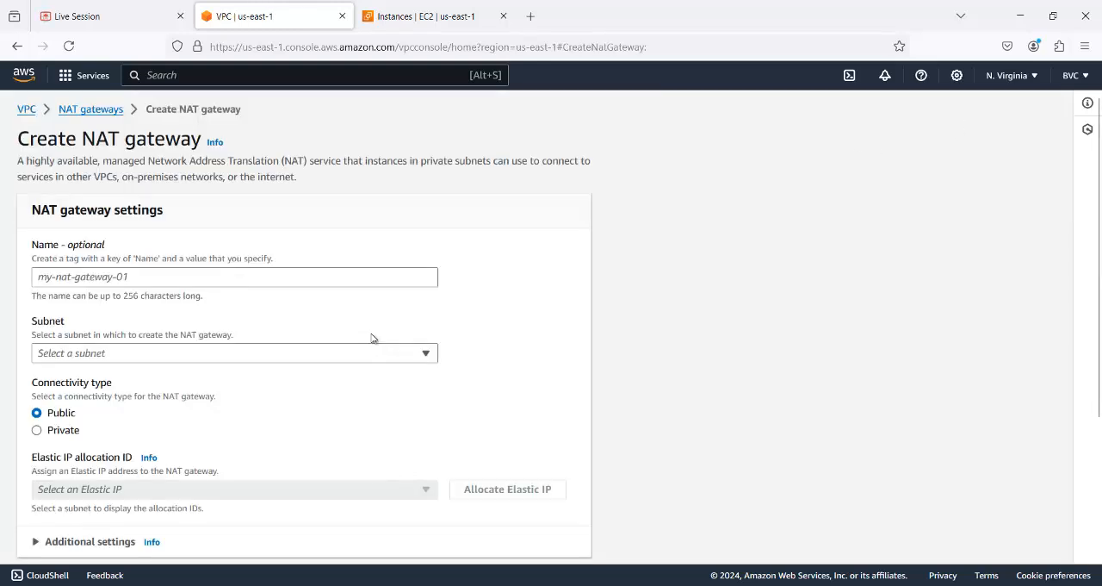
- Name the new NAT gateway Personal_NAT-GW
left_click(94, 278)
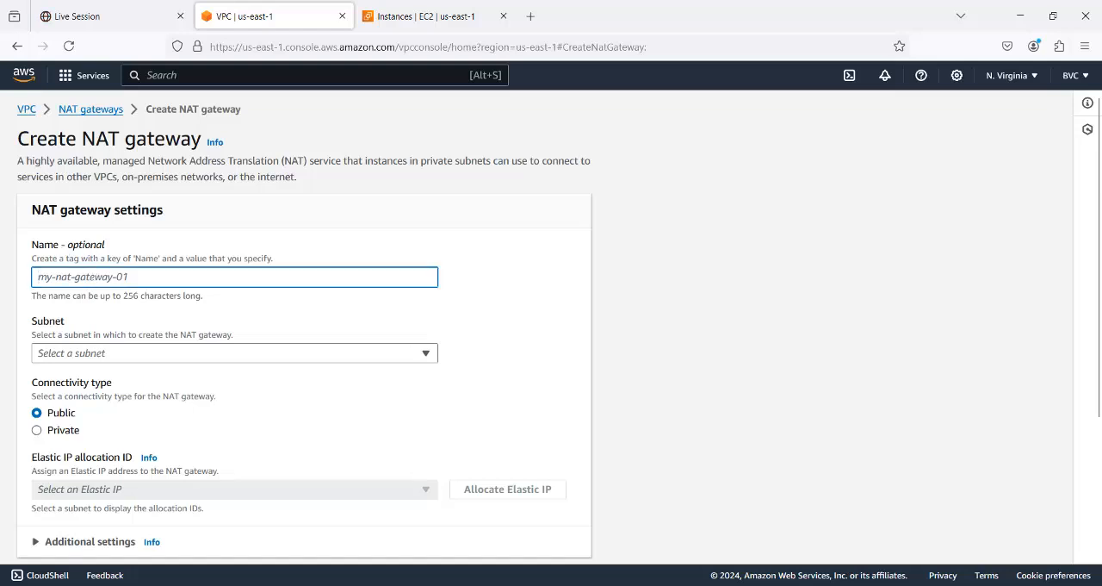
type("Perso")
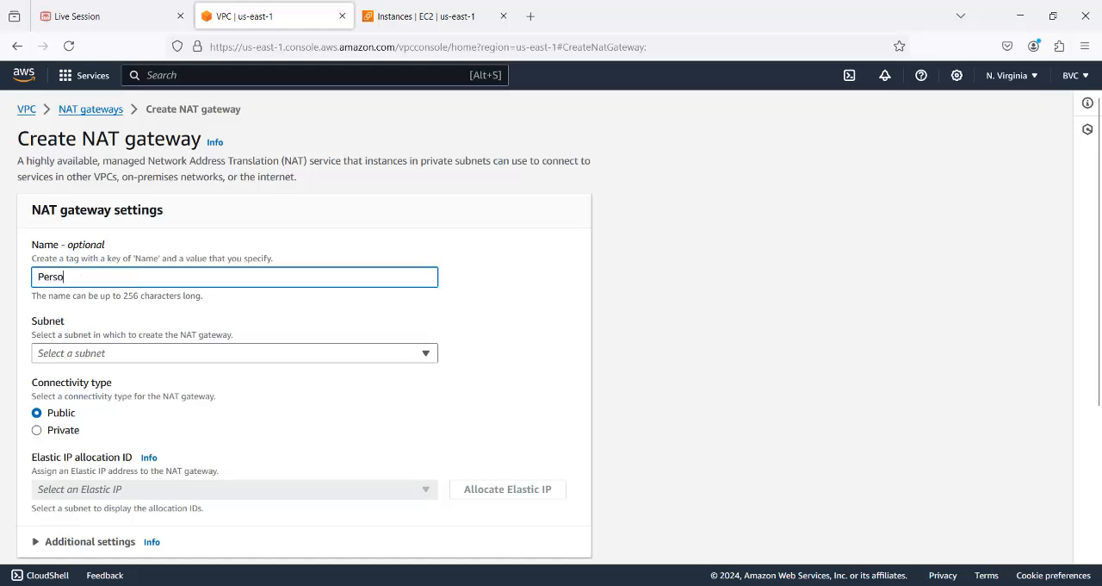
type("nal")
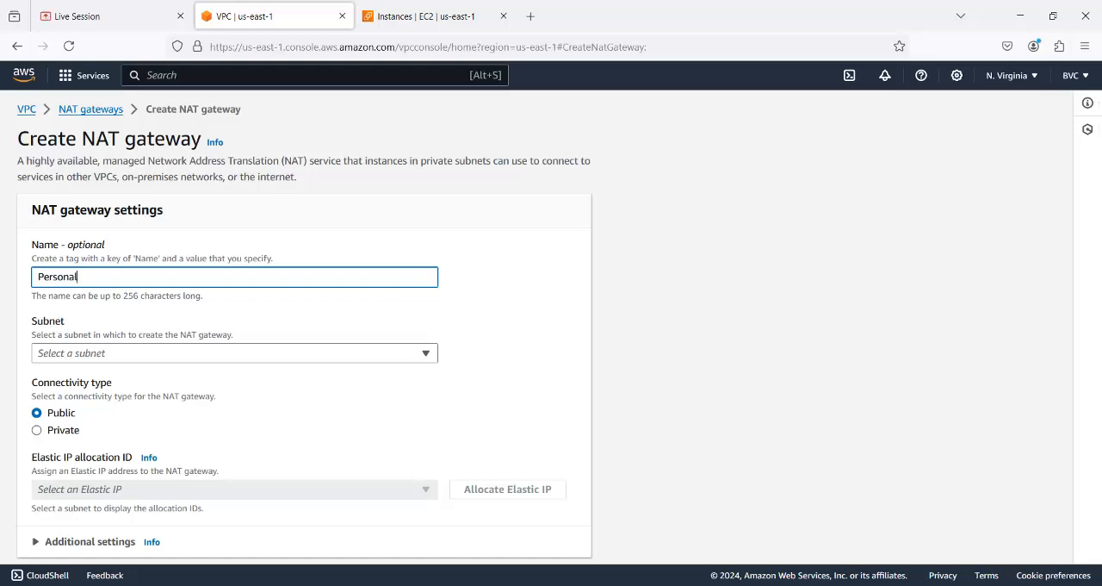
type("_NAT-GW")
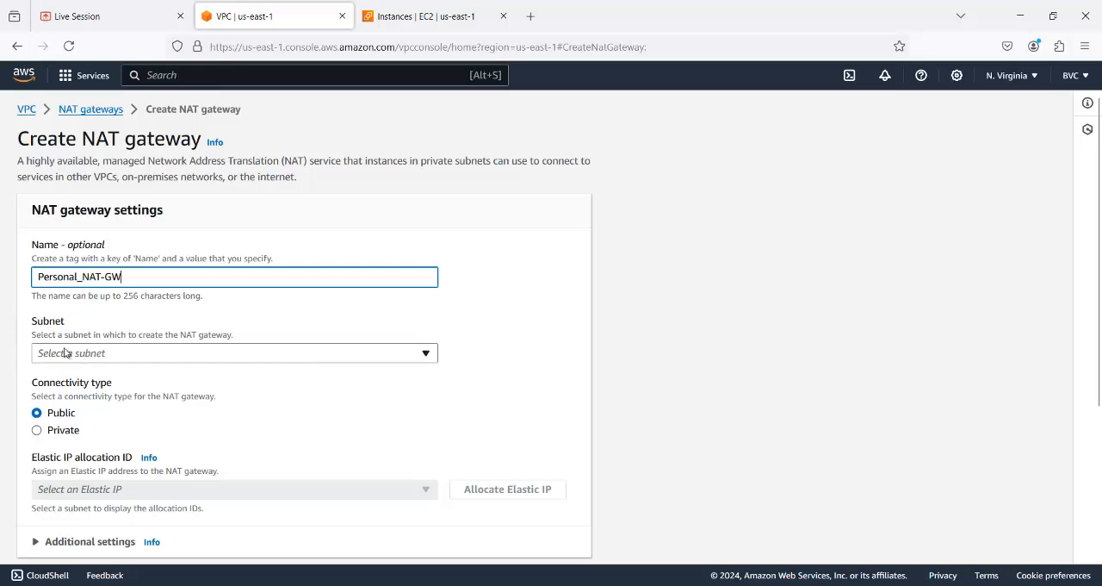
- Check the NAT gateway's placement in the Paint network diagram and set its subnet to Public Subnet in us-east-1a
mouse_move(758, 585)
left_click(706, 508)
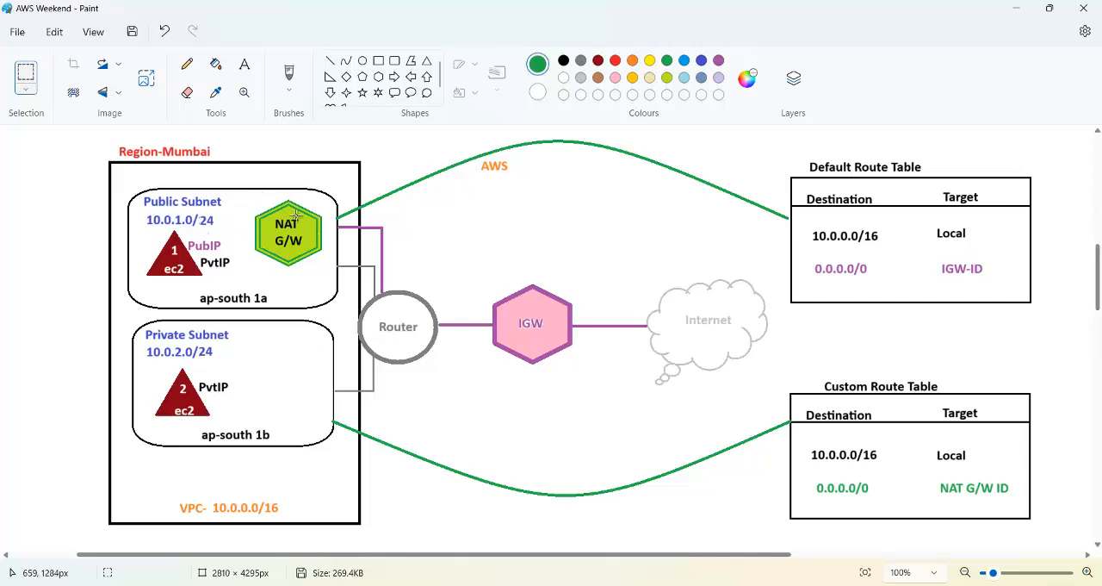
left_click(1016, 8)
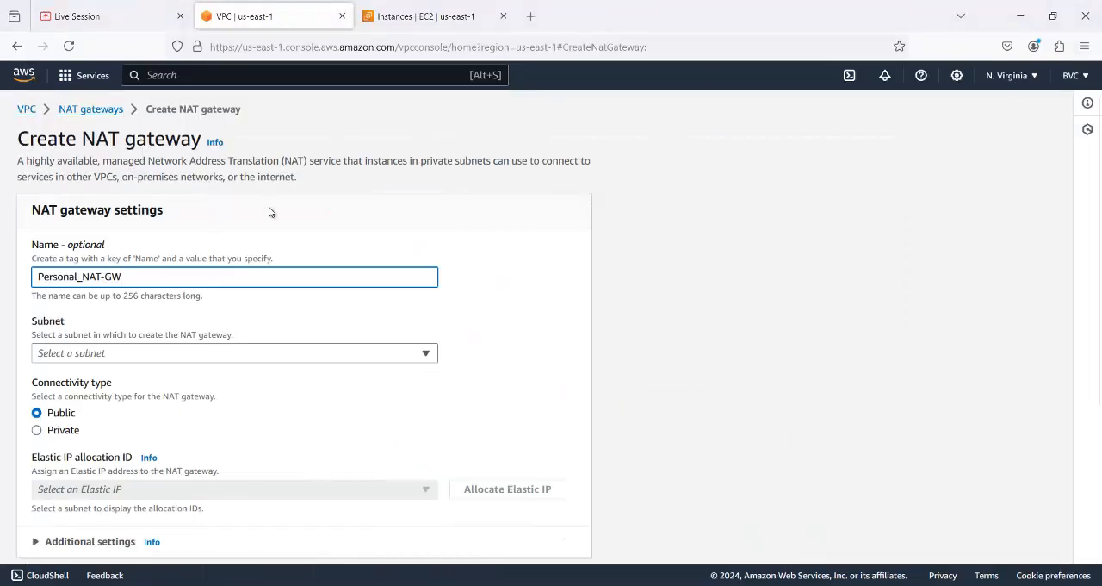
left_click(425, 354)
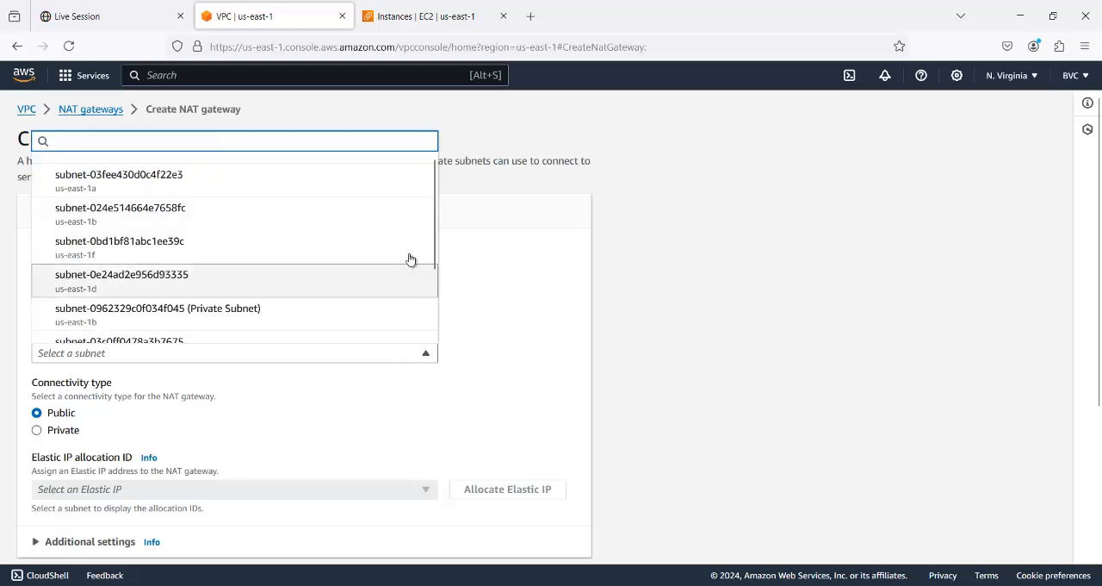
left_click_drag(432, 221, 468, 323)
left_click(501, 349)
left_click(426, 359)
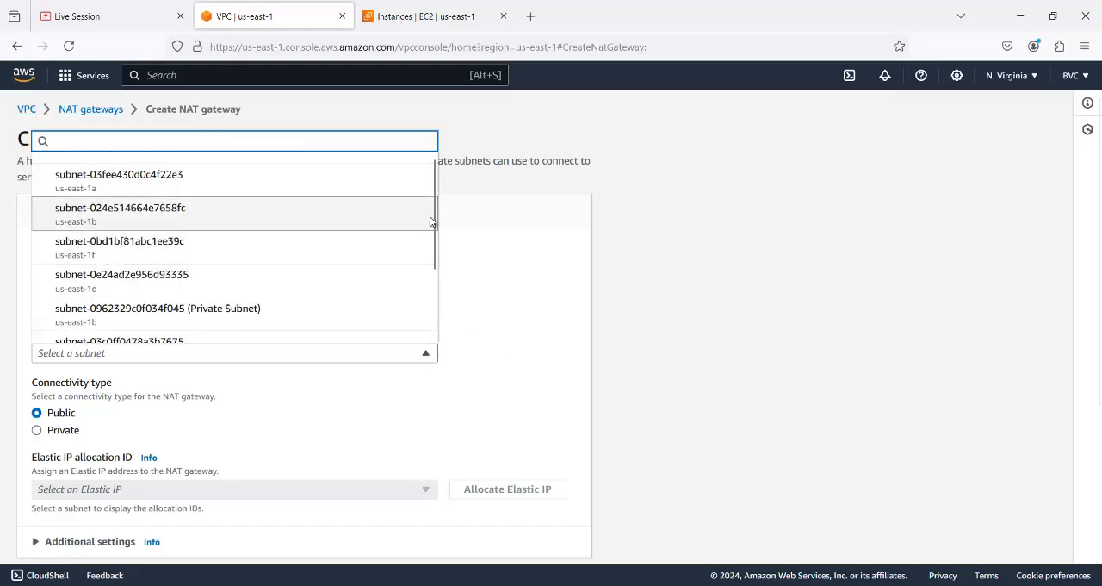
left_click_drag(433, 226, 216, 332)
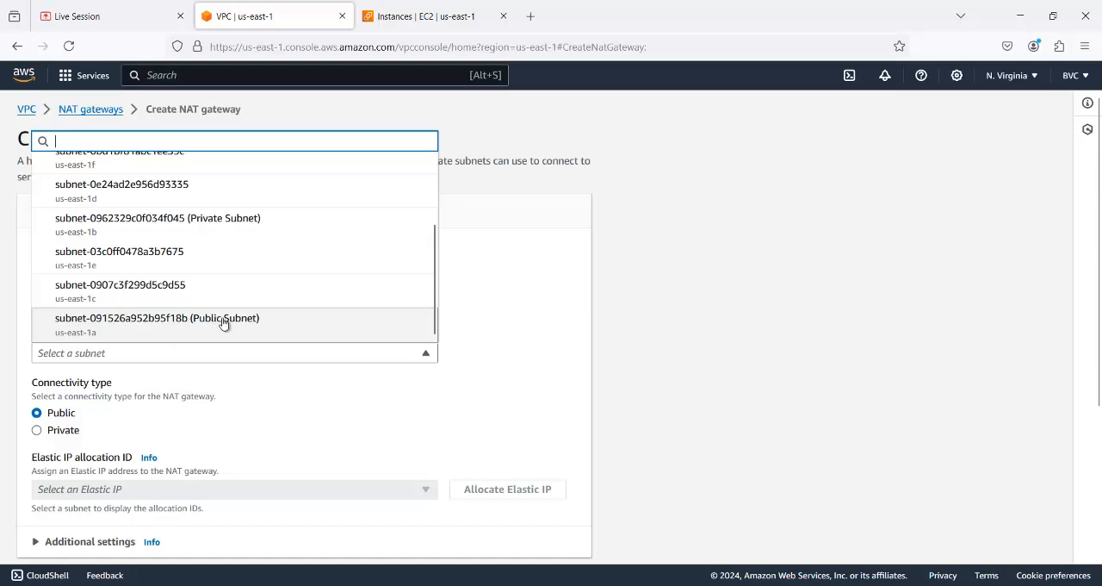
left_click(222, 323)
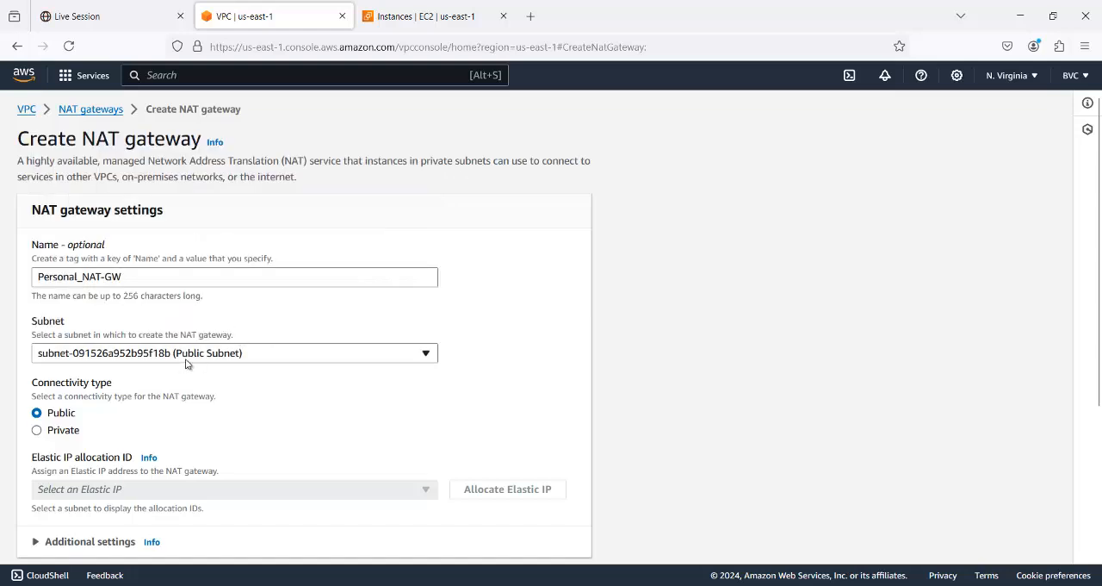
- Allocate an Elastic IP for Personal_NAT-GW, keeping its connectivity type Public, and create the gateway
scroll(311, 336, "down", 1)
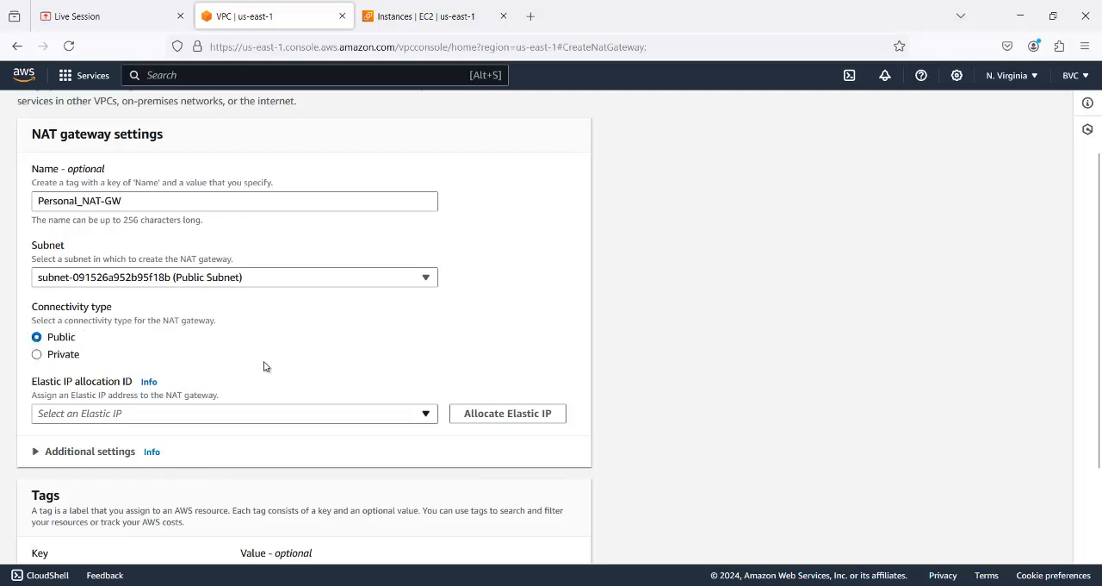
scroll(387, 378, "down", 2)
scroll(387, 377, "down", 1)
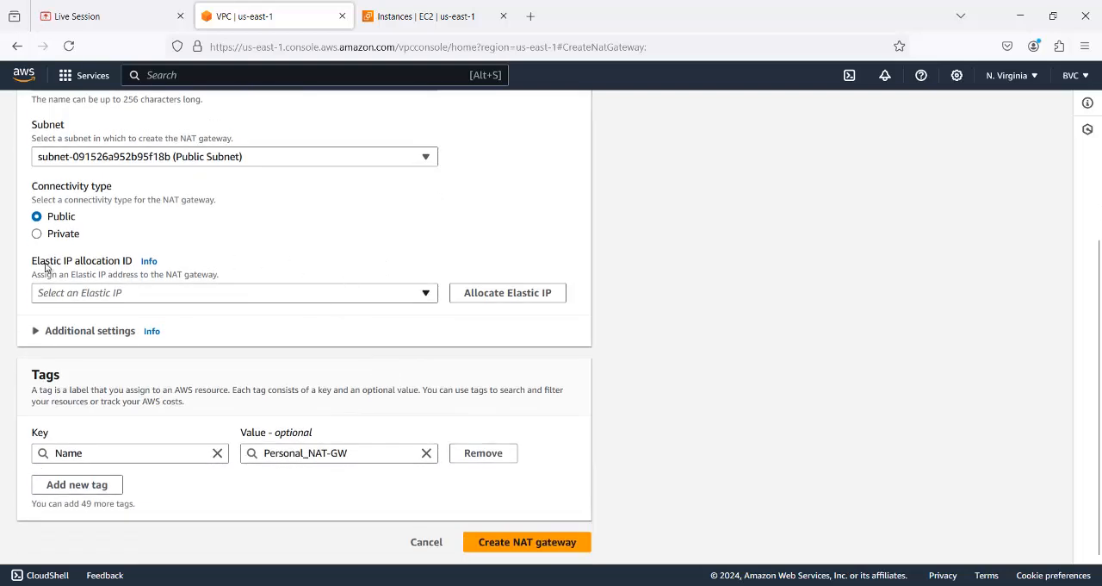
scroll(205, 240, "up", 4)
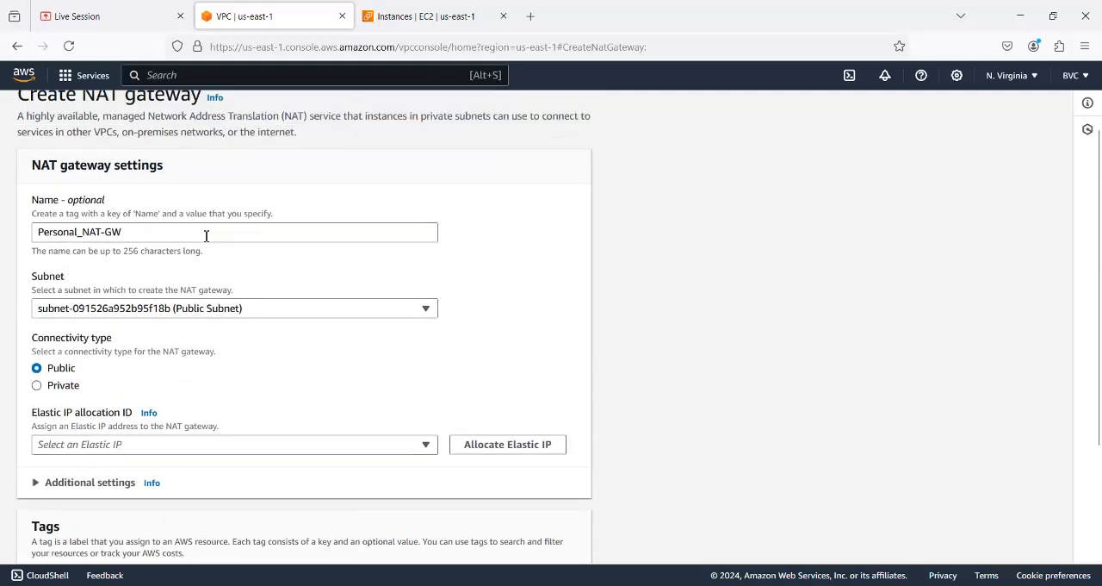
scroll(312, 367, "down", 3)
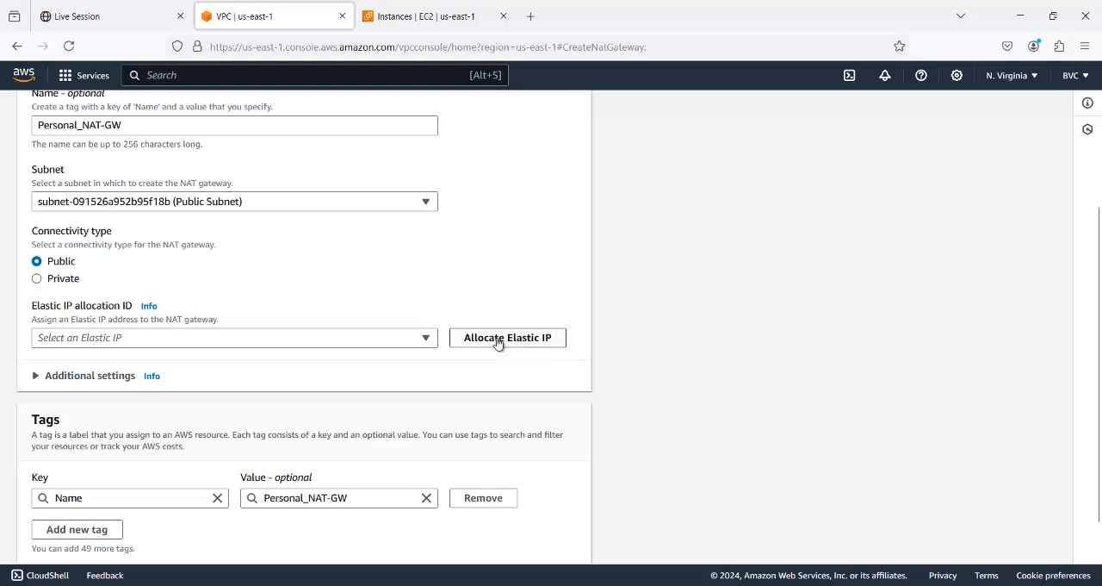
left_click(498, 343)
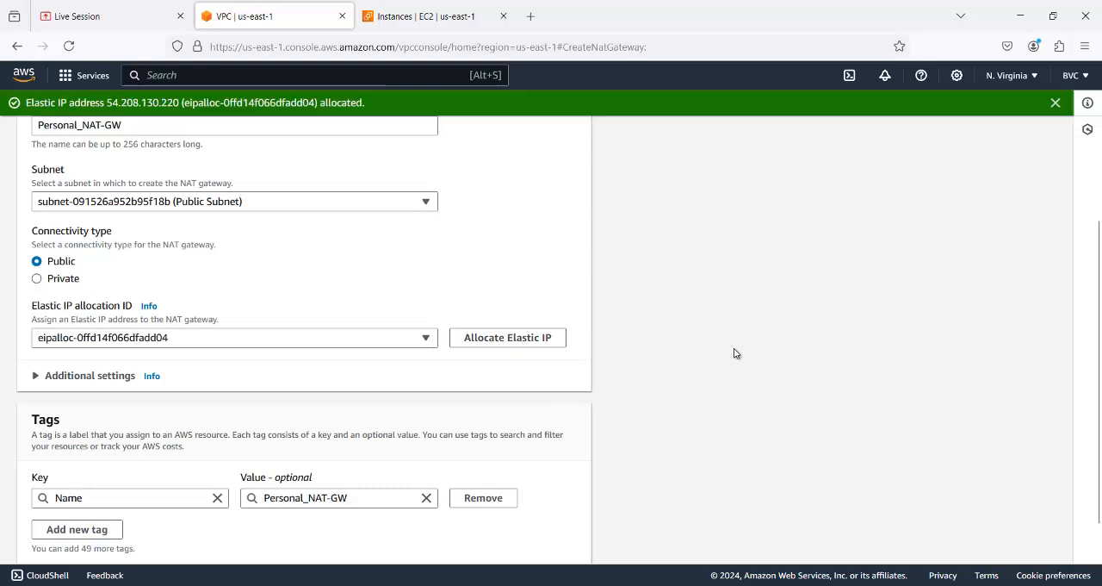
scroll(604, 314, "down", 1)
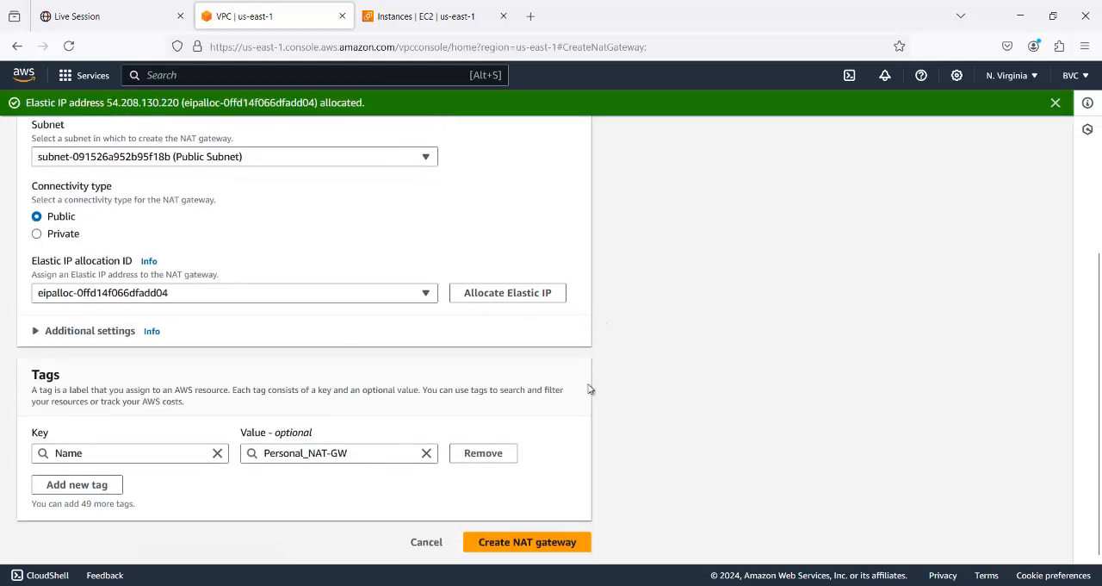
left_click(548, 546)
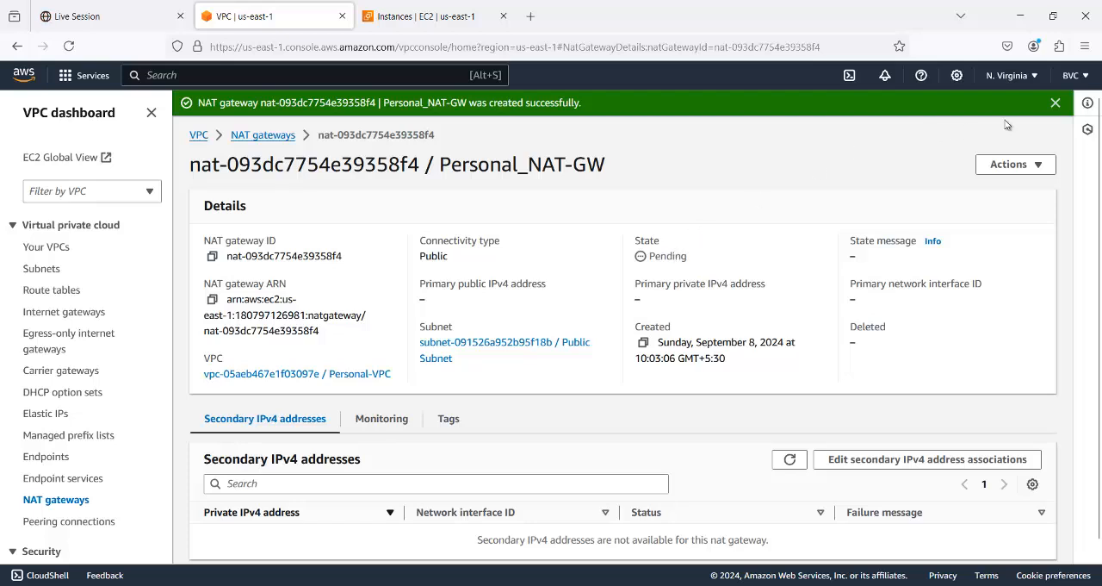
- Refresh the Personal_NAT-GW details page to check its state, and consult the network diagram in Paint
left_click(1055, 102)
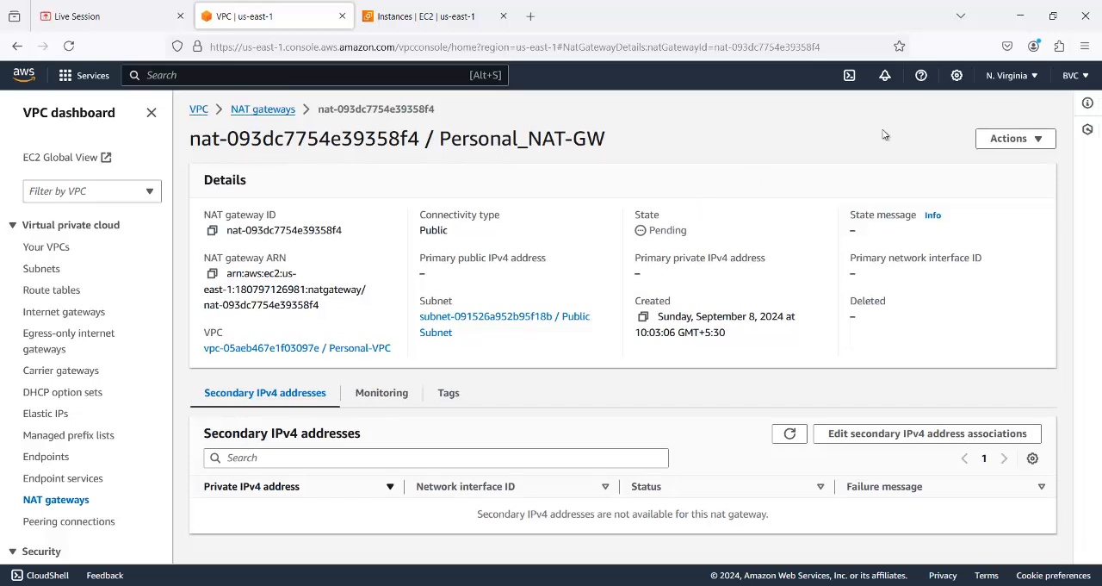
left_click(69, 47)
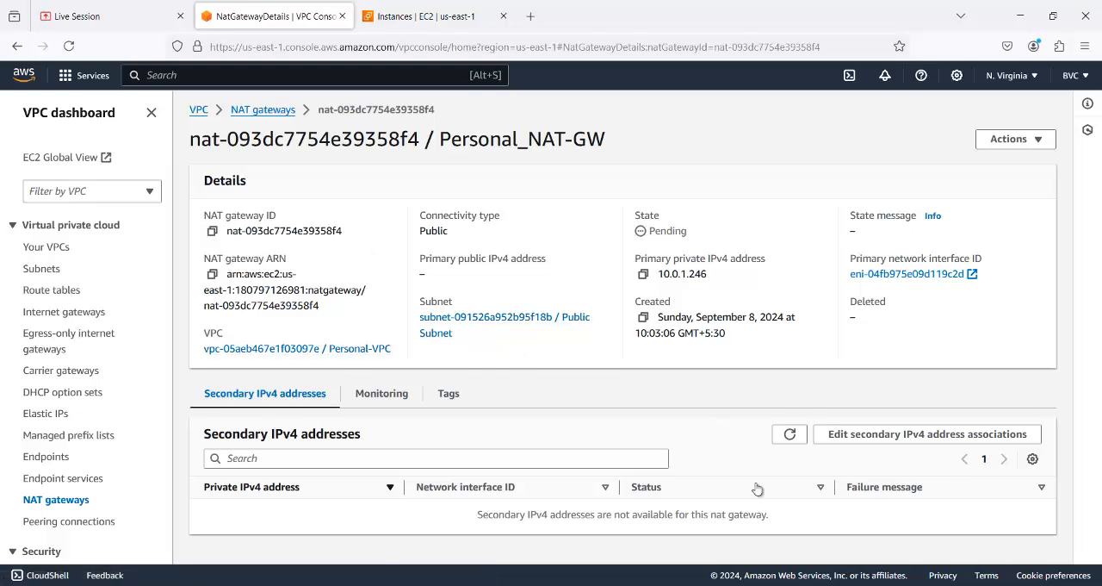
left_click(746, 585)
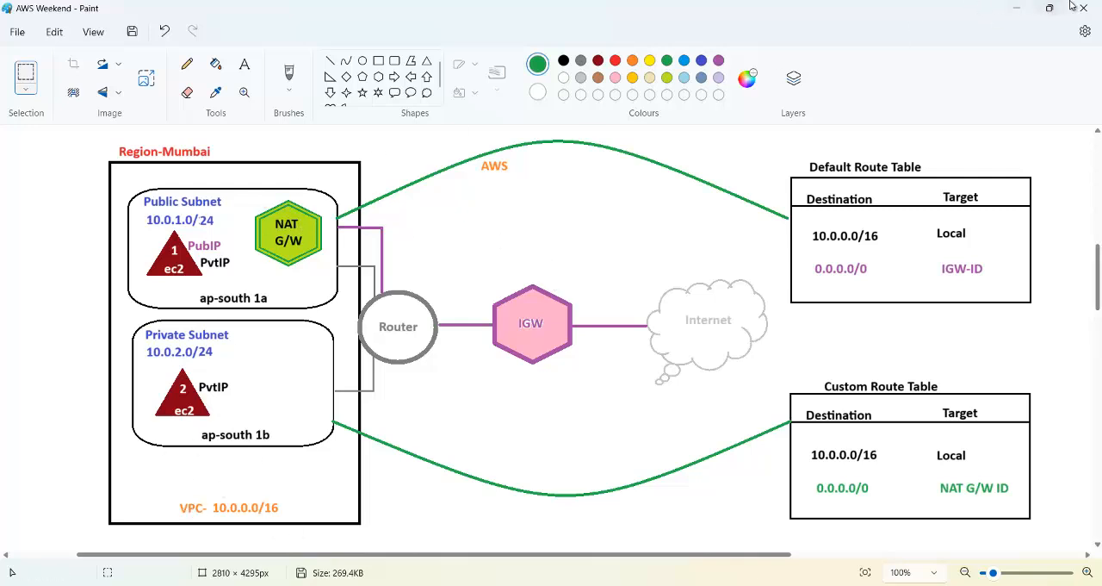
left_click(1016, 8)
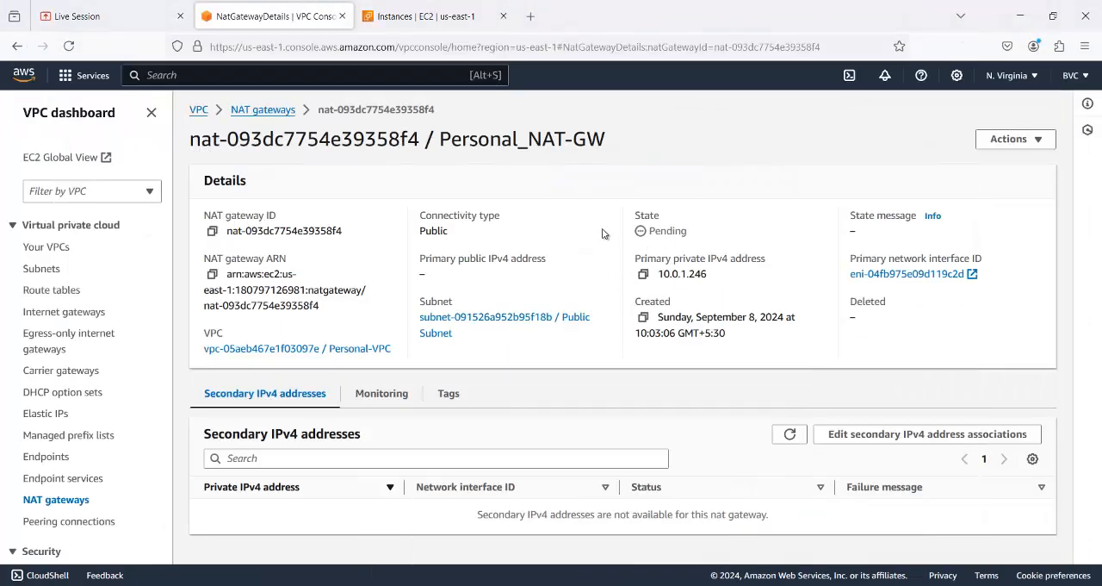
left_click(69, 46)
key("F5")
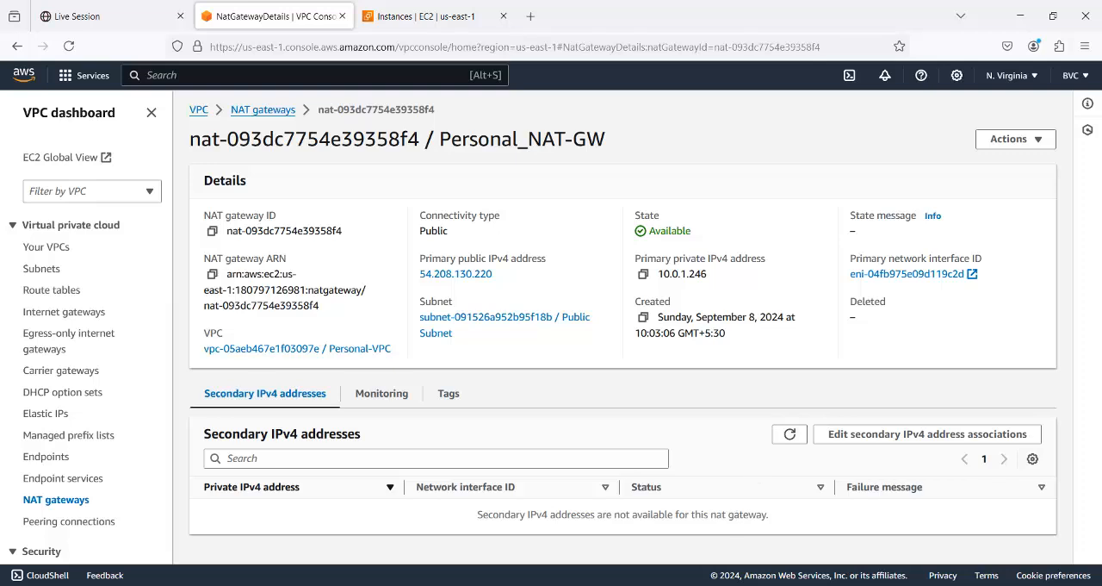
left_click(753, 569)
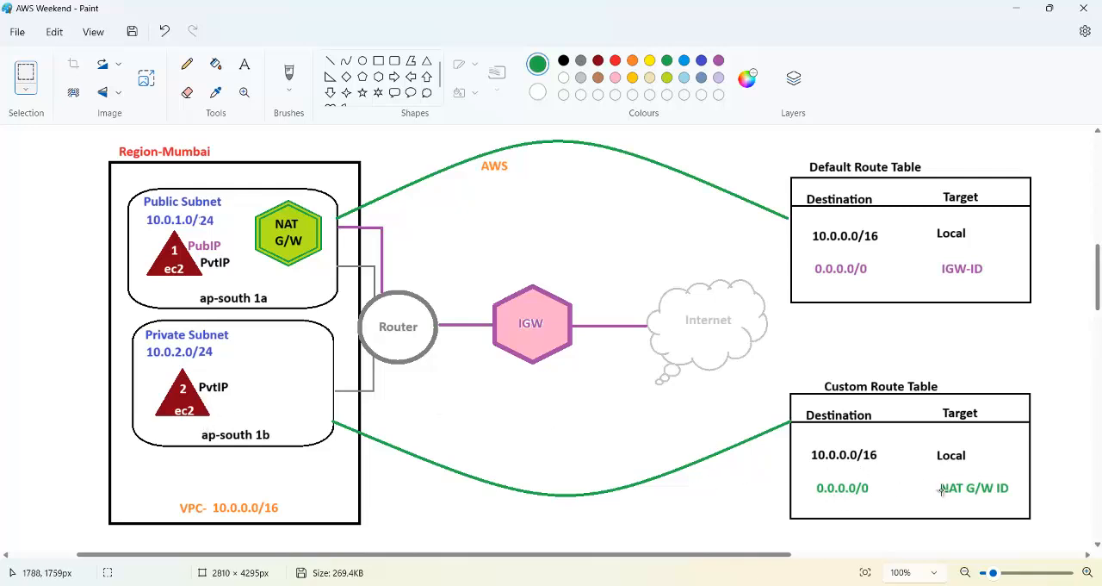
left_click(1014, 8)
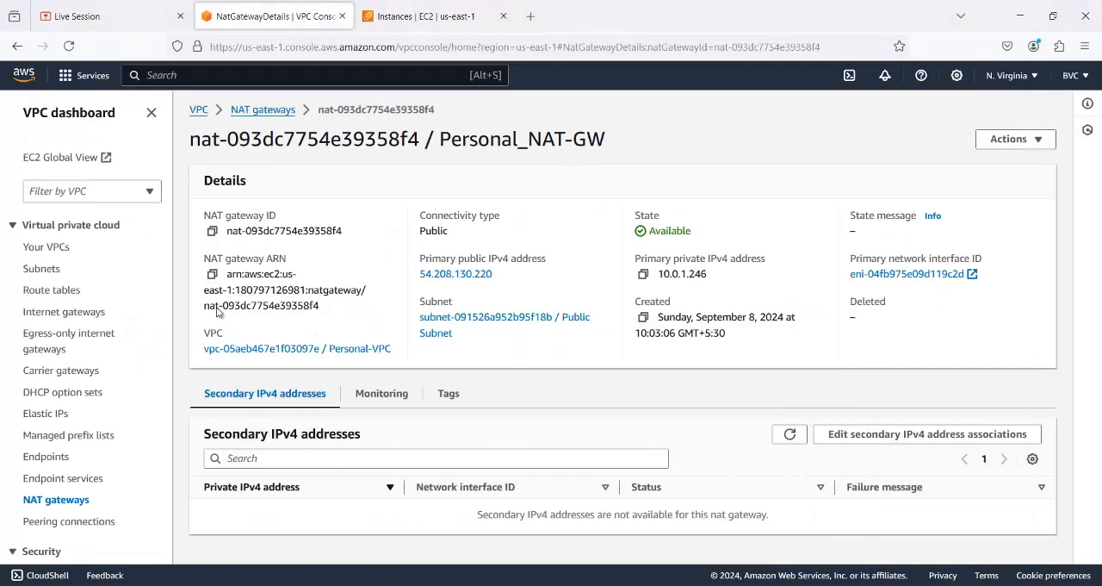
- Check the subnet associations of Custom Route Table and open its routes for editing
left_click(59, 292)
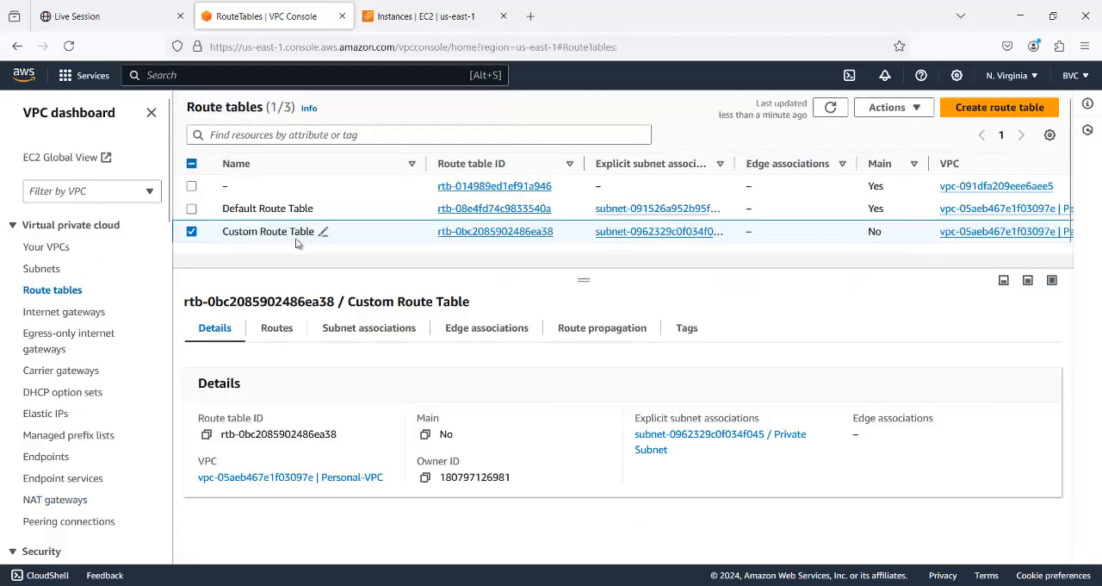
left_click(387, 334)
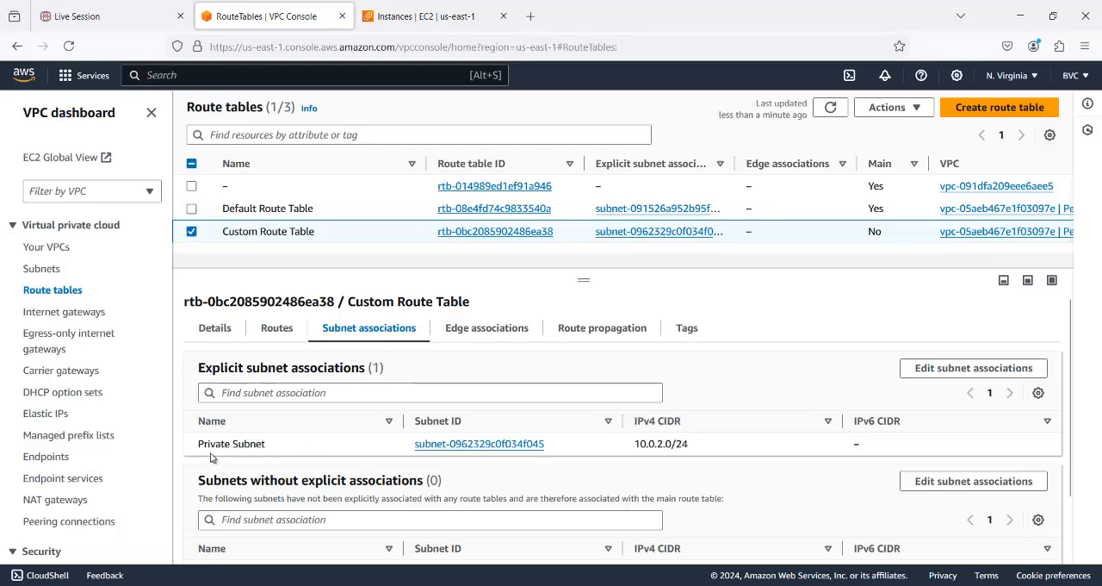
left_click(273, 330)
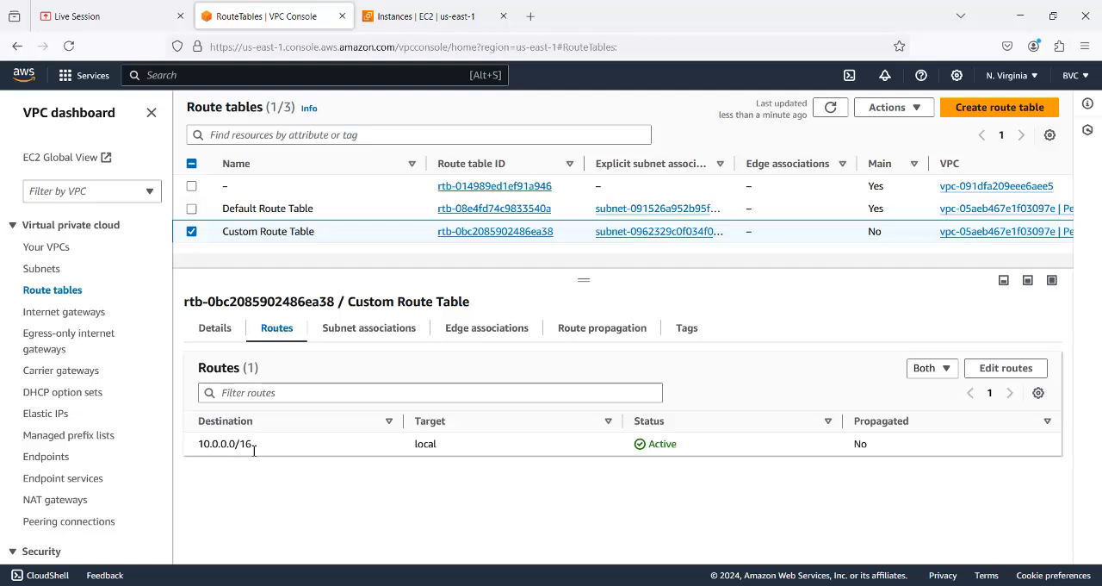
left_click(1005, 369)
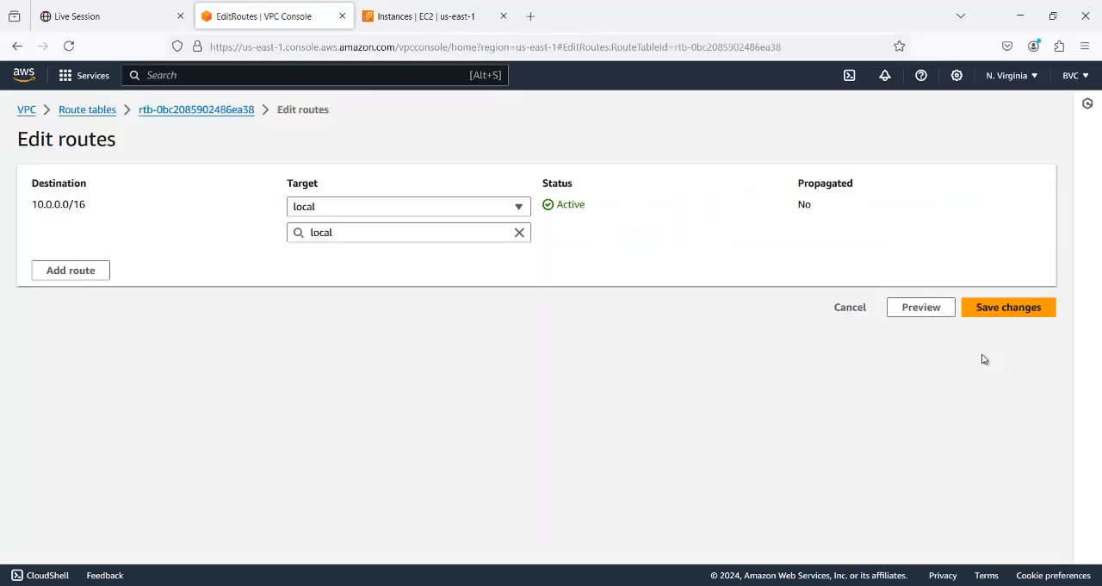
- Add a 0.0.0.0/0 route to Custom Route Table that targets the NAT Gateway Personal_NAT-GW, and save the changes
left_click(72, 269)
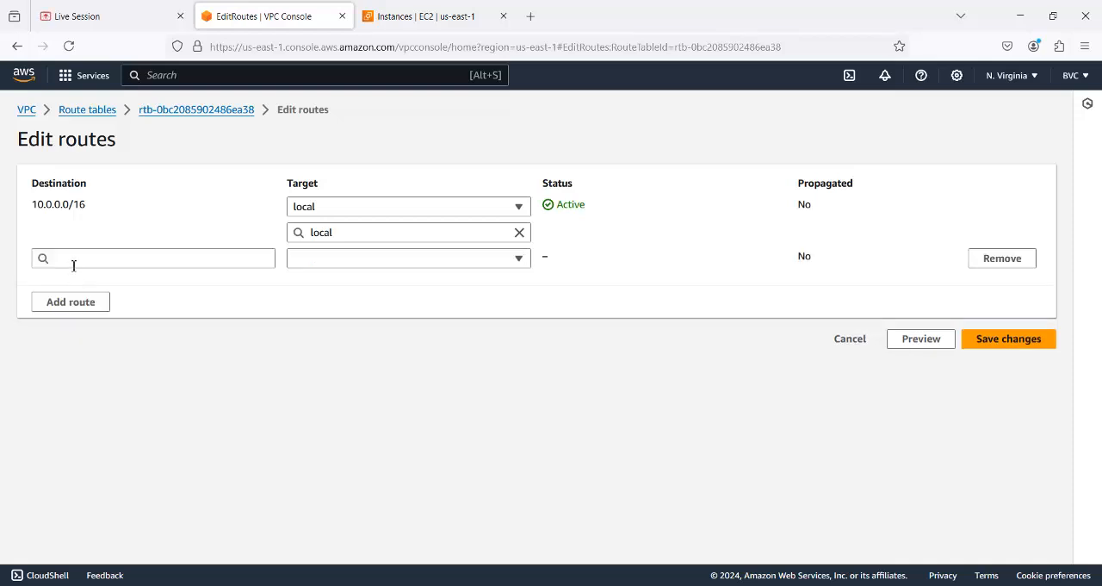
key("0")
left_click(66, 258)
left_click(65, 280)
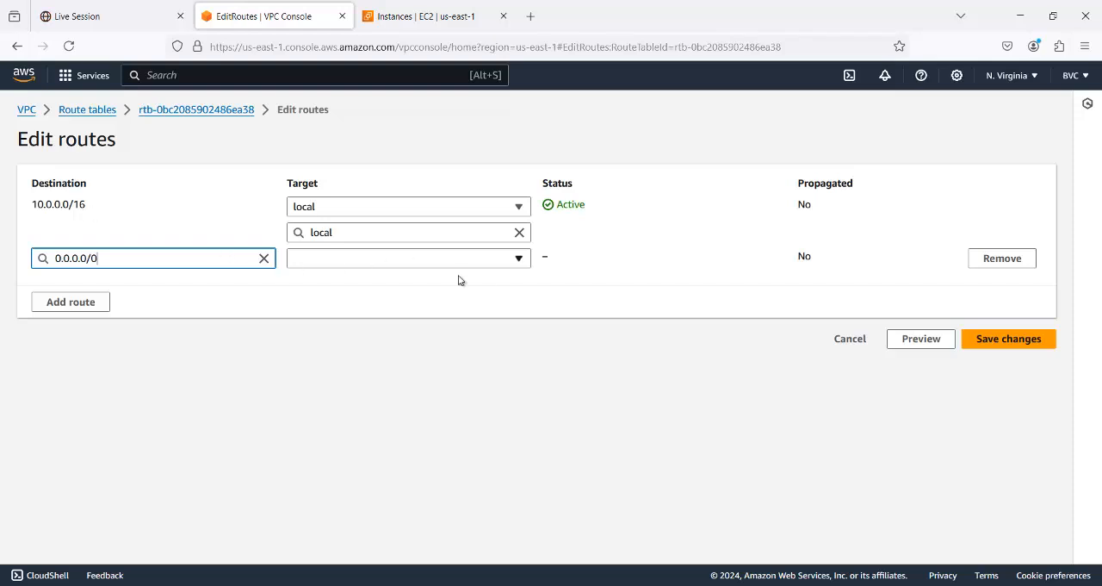
left_click(519, 261)
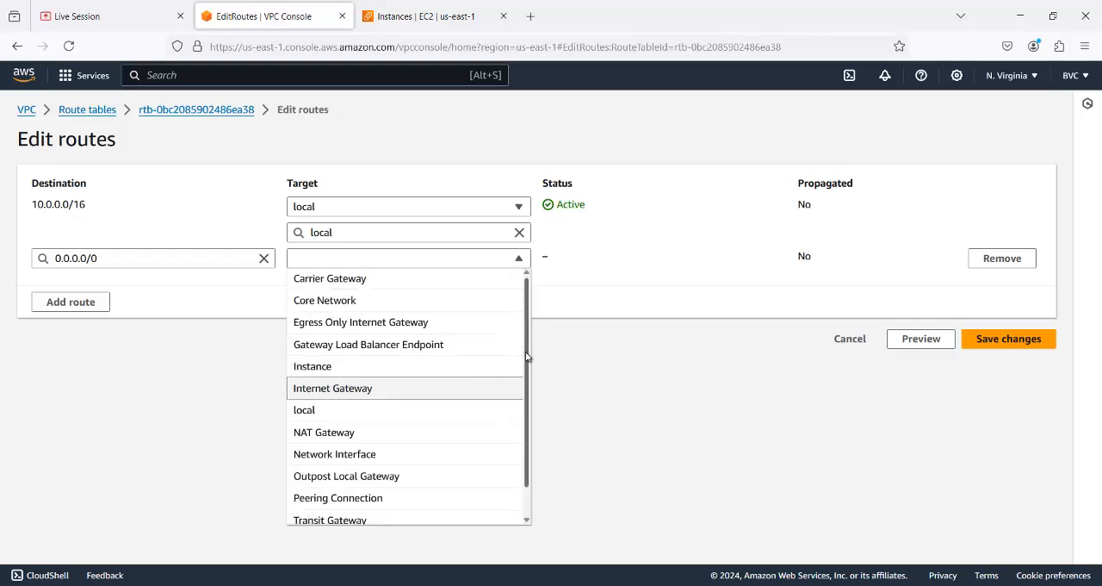
scroll(526, 356, "down", 2)
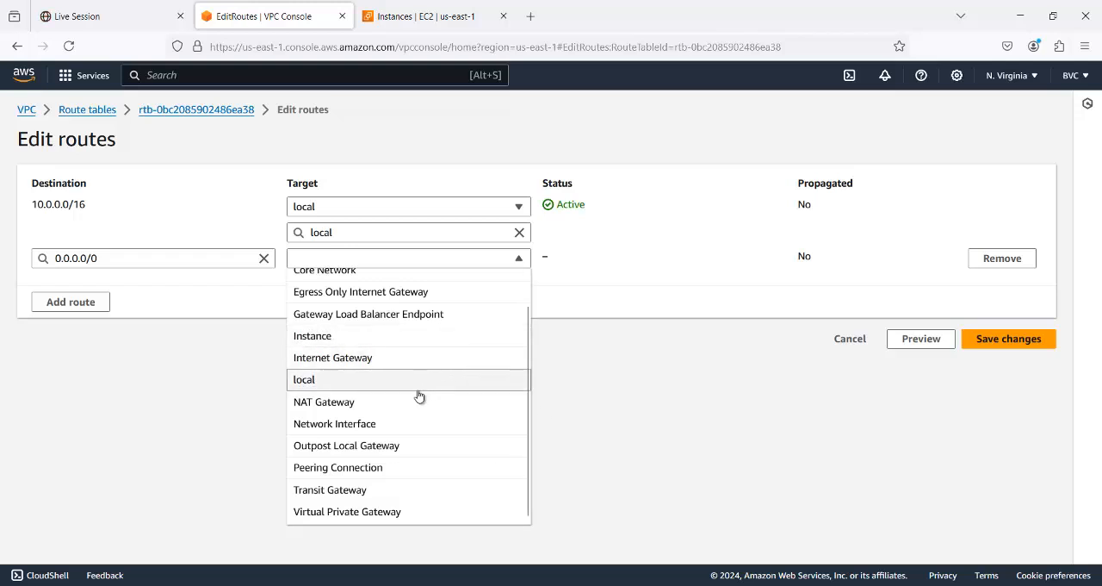
left_click(359, 403)
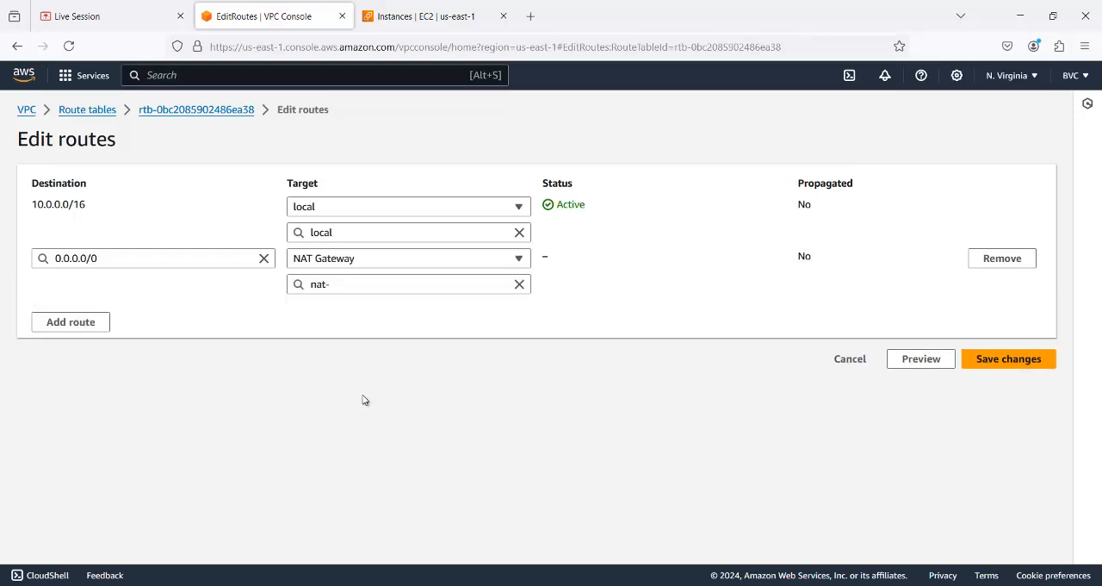
left_click(415, 283)
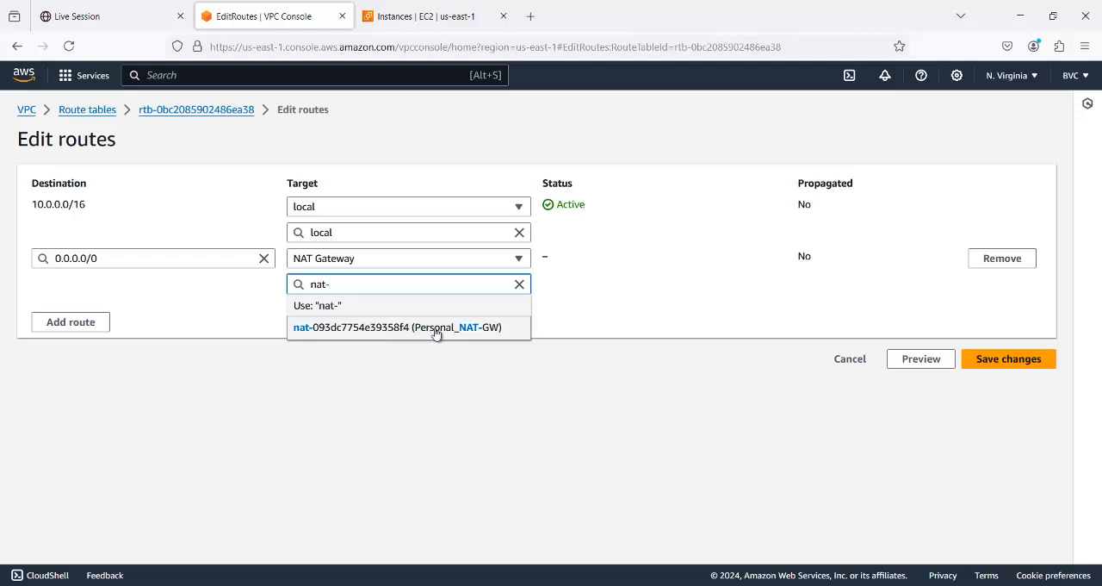
left_click(486, 332)
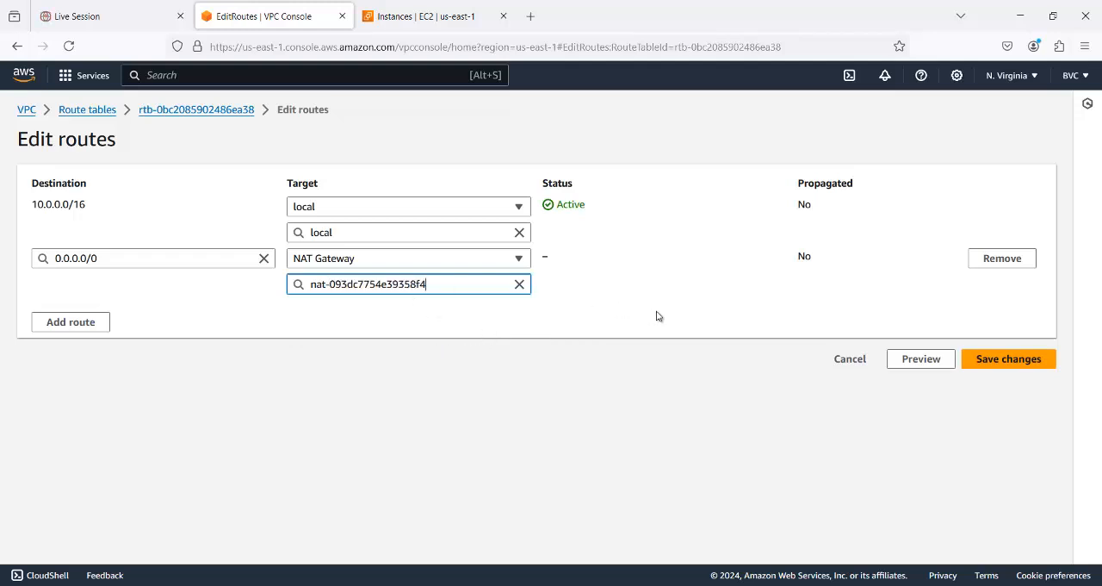
left_click(991, 357)
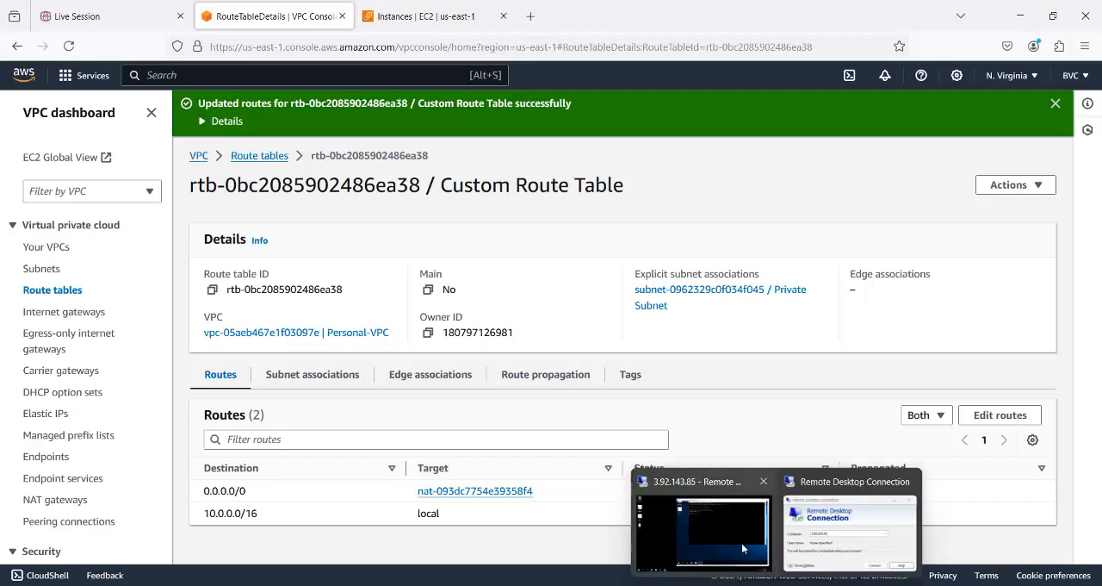
- Switch to the Remote Desktop session on srvB and ping 8.8.8.8 twice to test its internet access
left_click(698, 472)
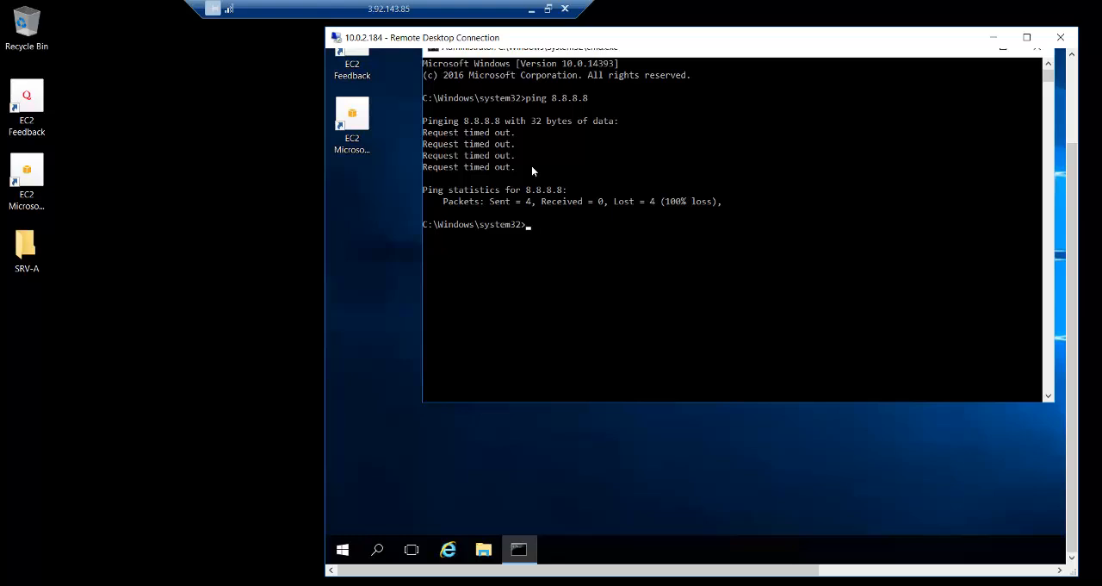
key("Up")
key("Return")
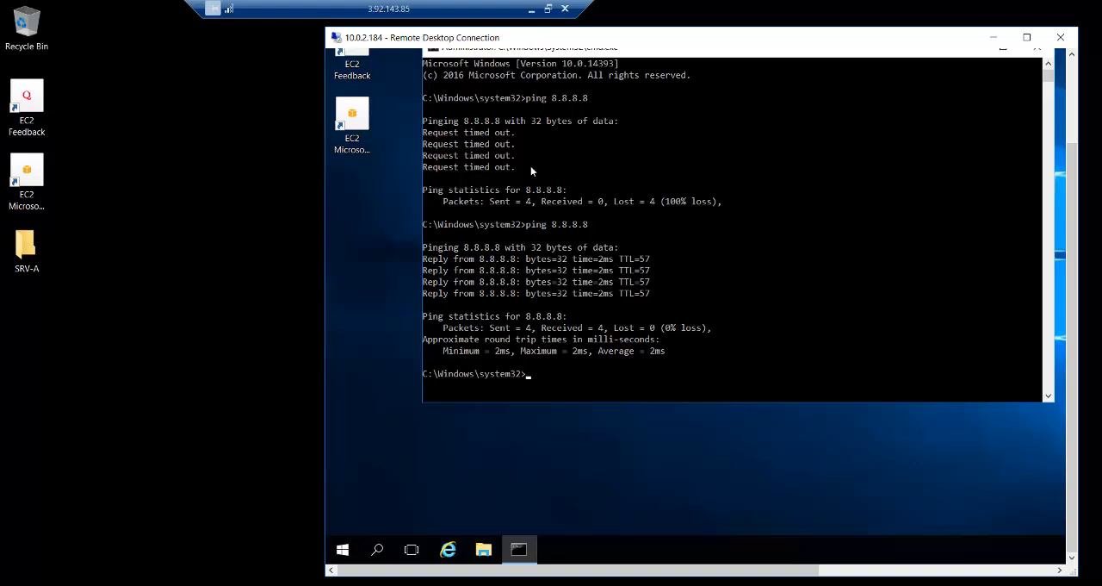
key("Up")
key("Return")
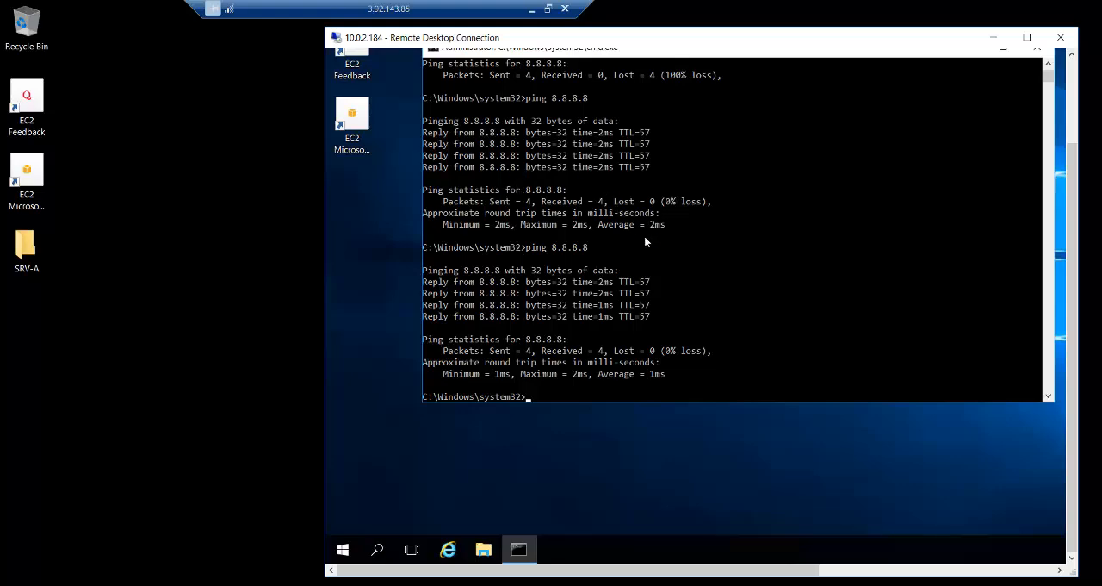
- Leave the remote session, view srvB in the EC2 instances list, and switch to the network diagram in Paint
left_click(531, 8)
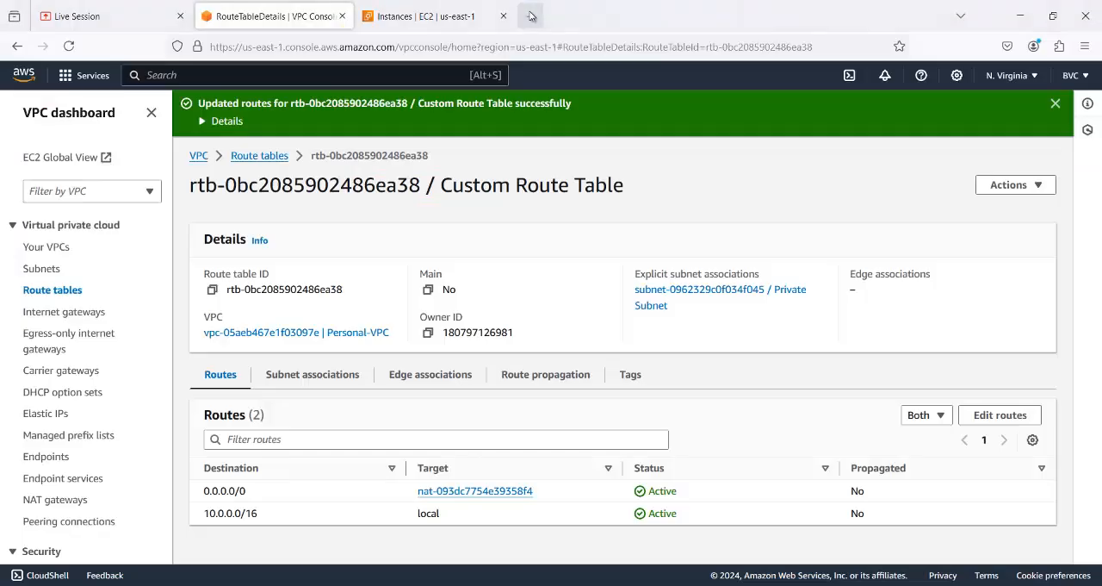
left_click(424, 15)
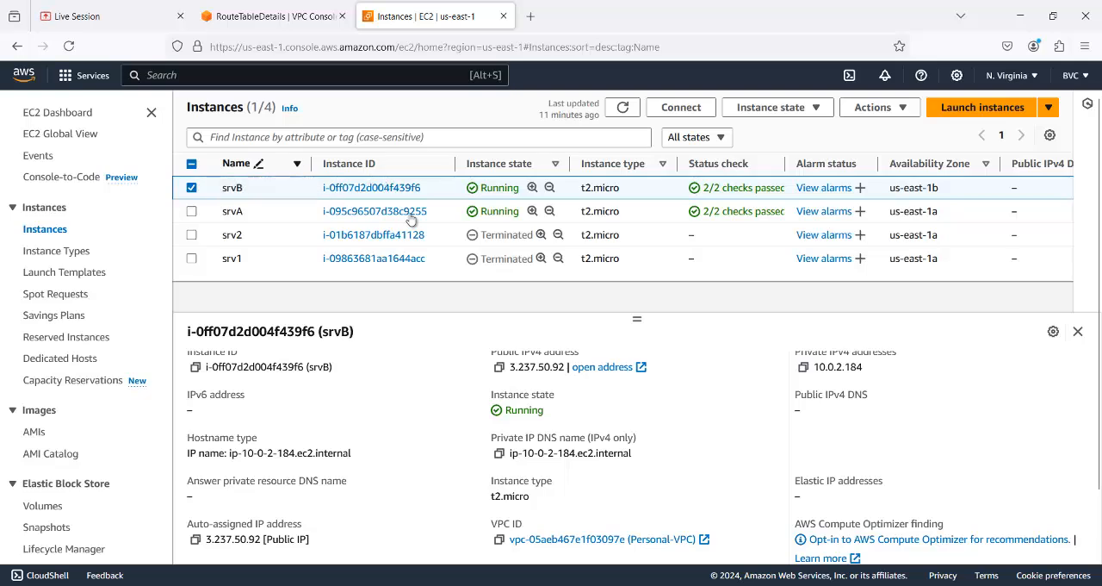
key("alt+Tab")
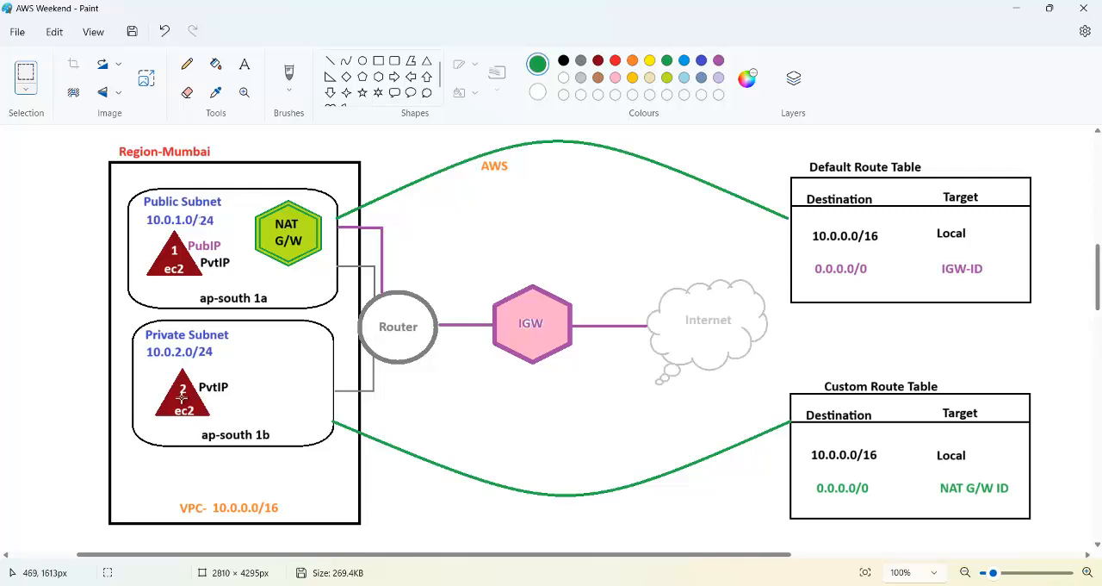